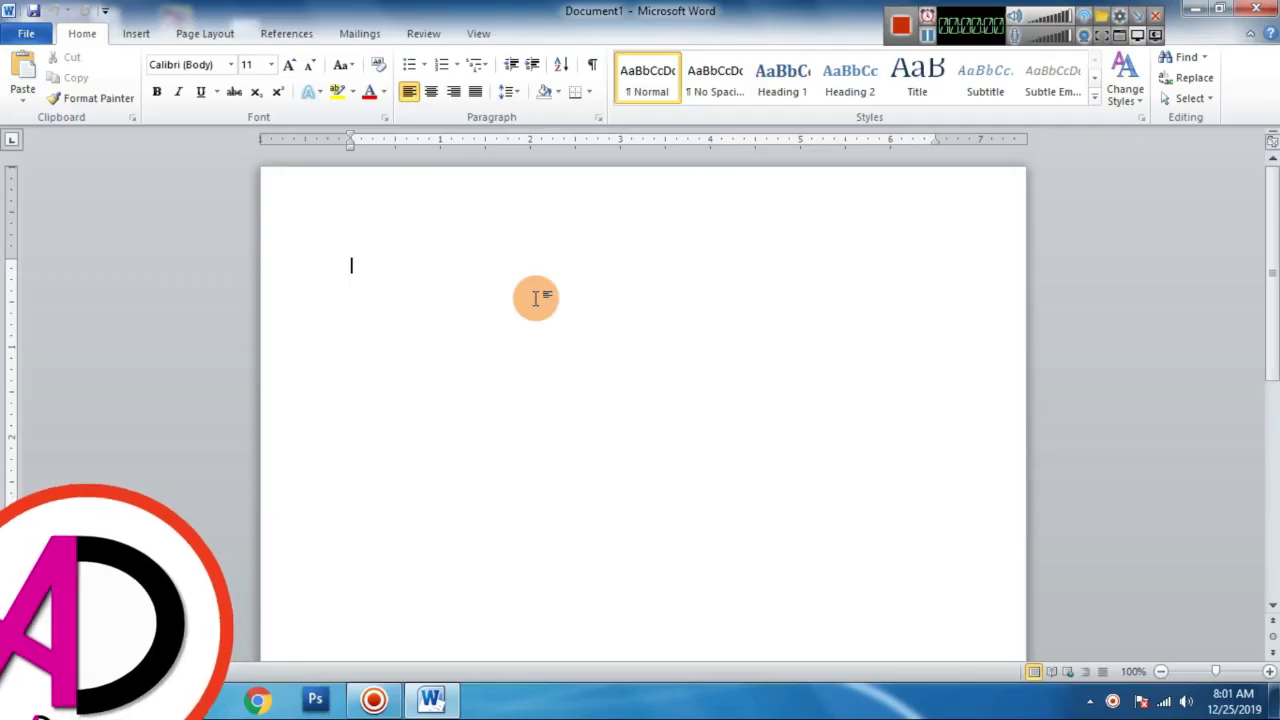
# - Apply Narrow page margins to the blank document
pyautogui.click(198, 36)
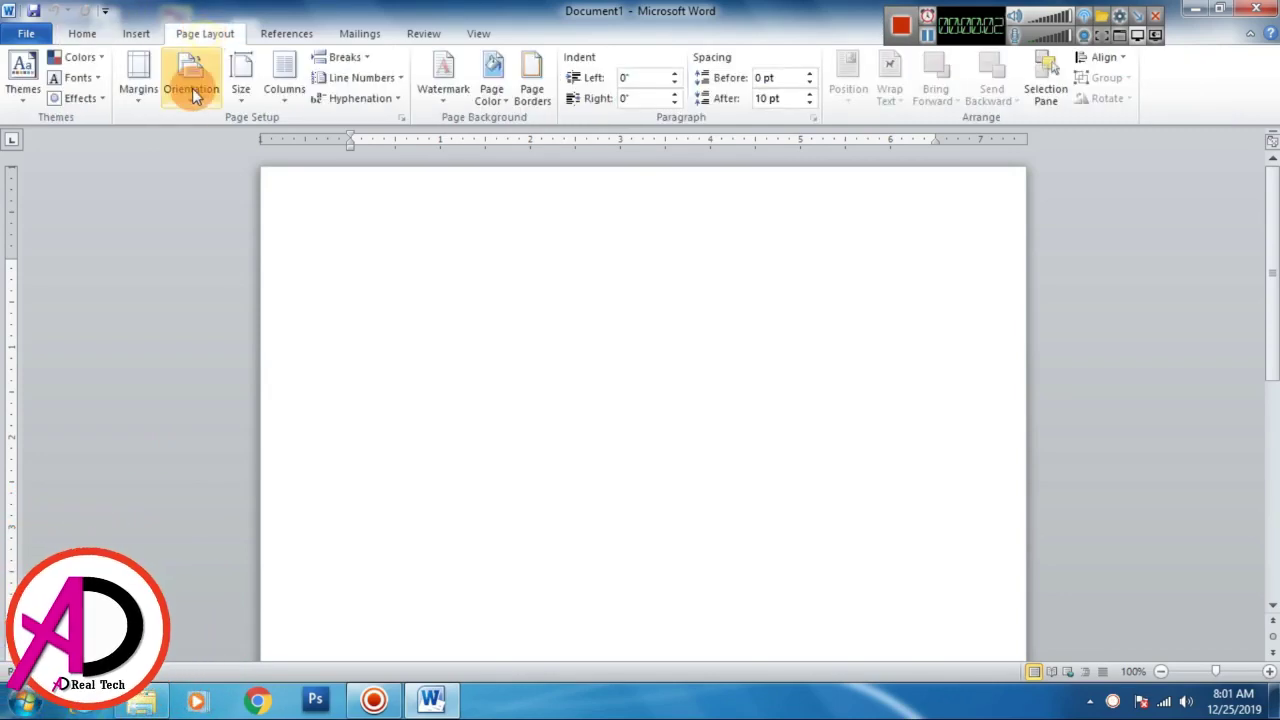
pyautogui.click(137, 105)
pyautogui.click(200, 262)
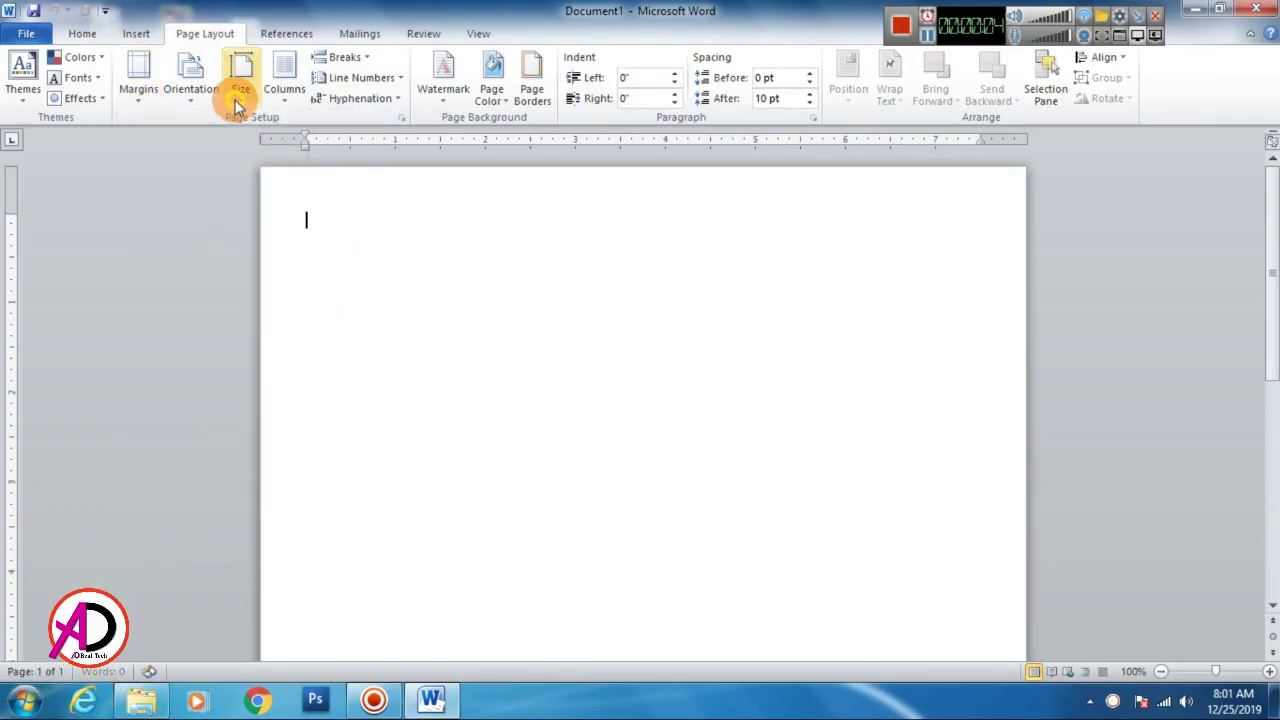
# - Set a custom paper size of 6 inches wide by 4 inches high
pyautogui.click(240, 95)
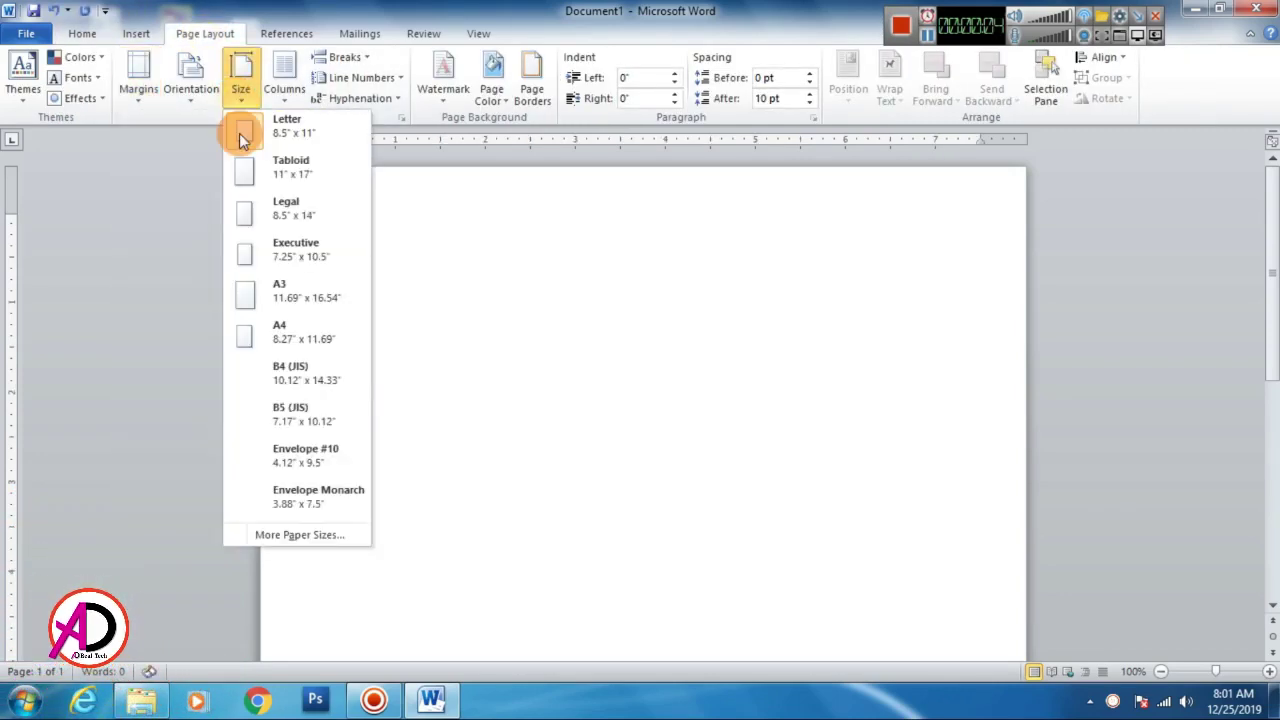
pyautogui.click(298, 536)
pyautogui.moveTo(506, 185); pyautogui.dragTo(393, 183)
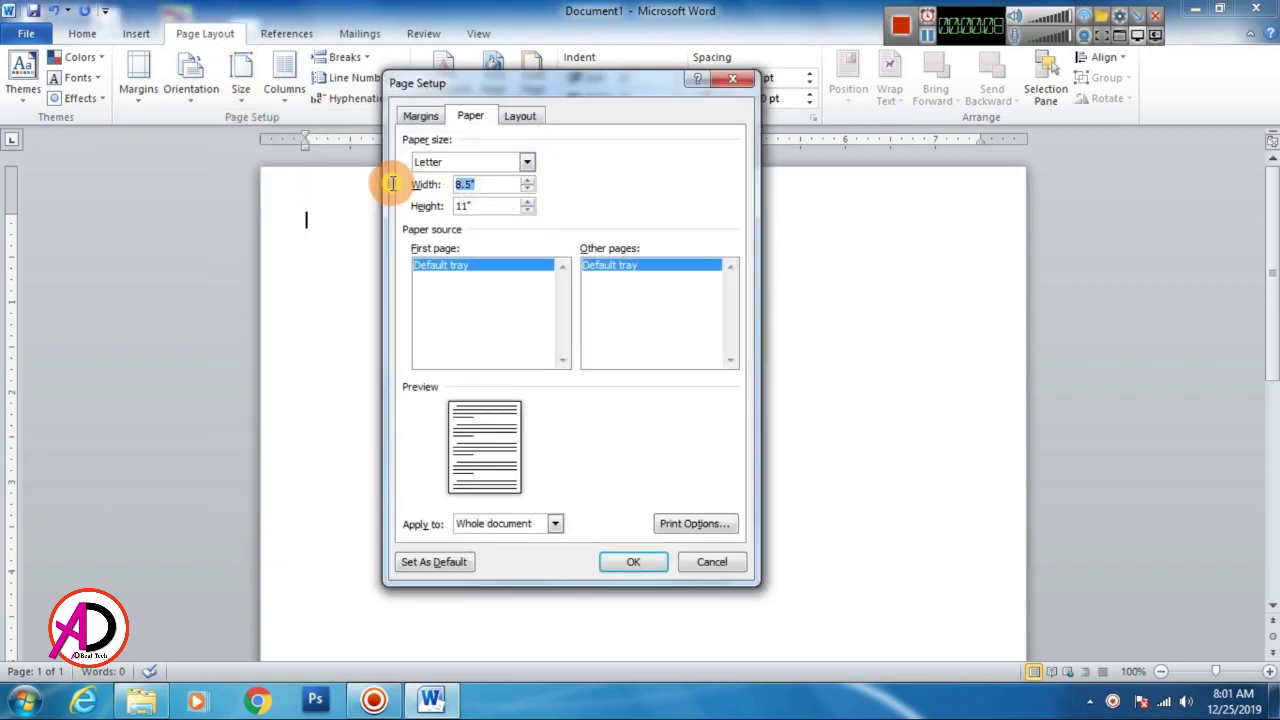
pyautogui.write('6')
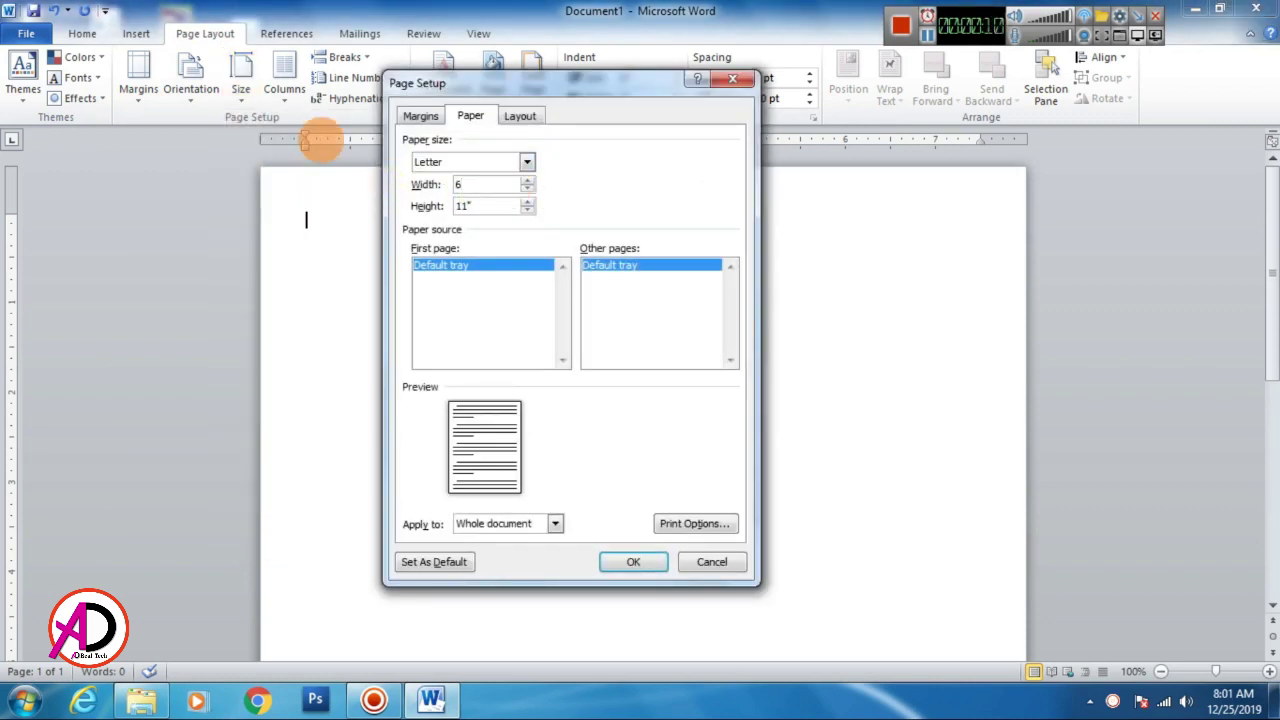
pyautogui.press('Tab')
pyautogui.write('4')
pyautogui.press('Tab')
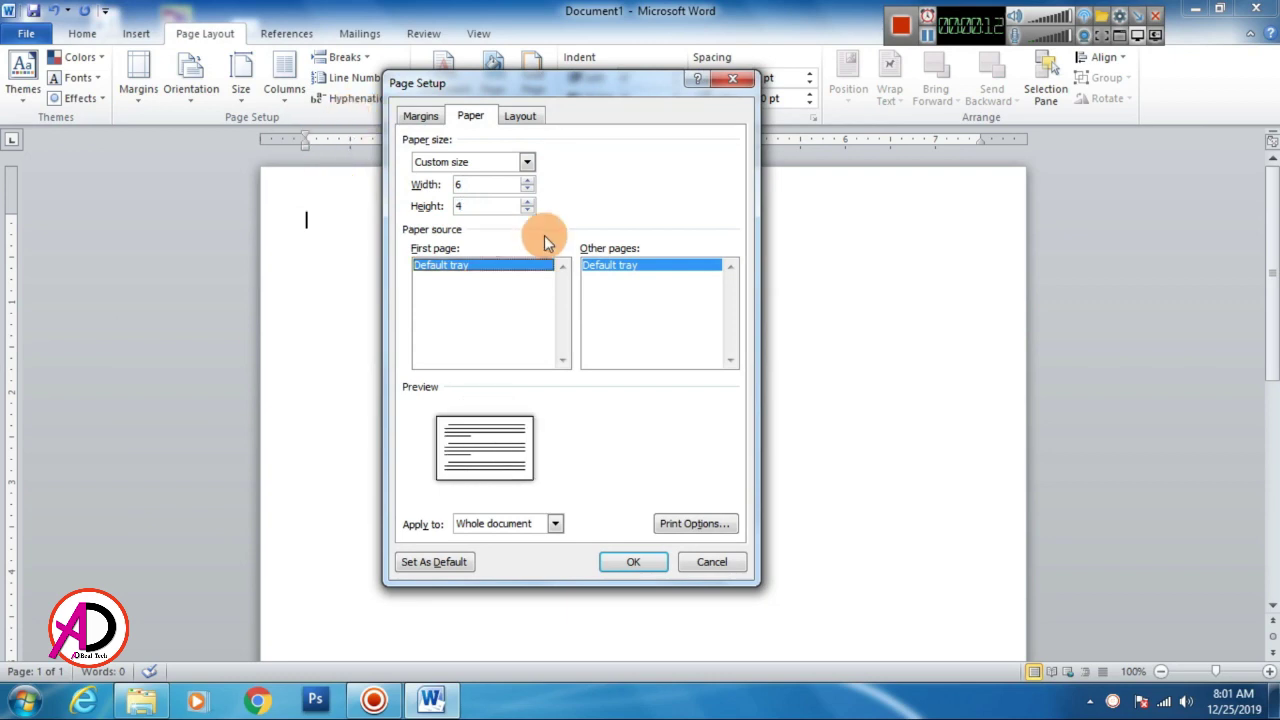
pyautogui.click(640, 562)
# - Zoom in and fill the page background with the standard Blue colour
pyautogui.click(1270, 671)
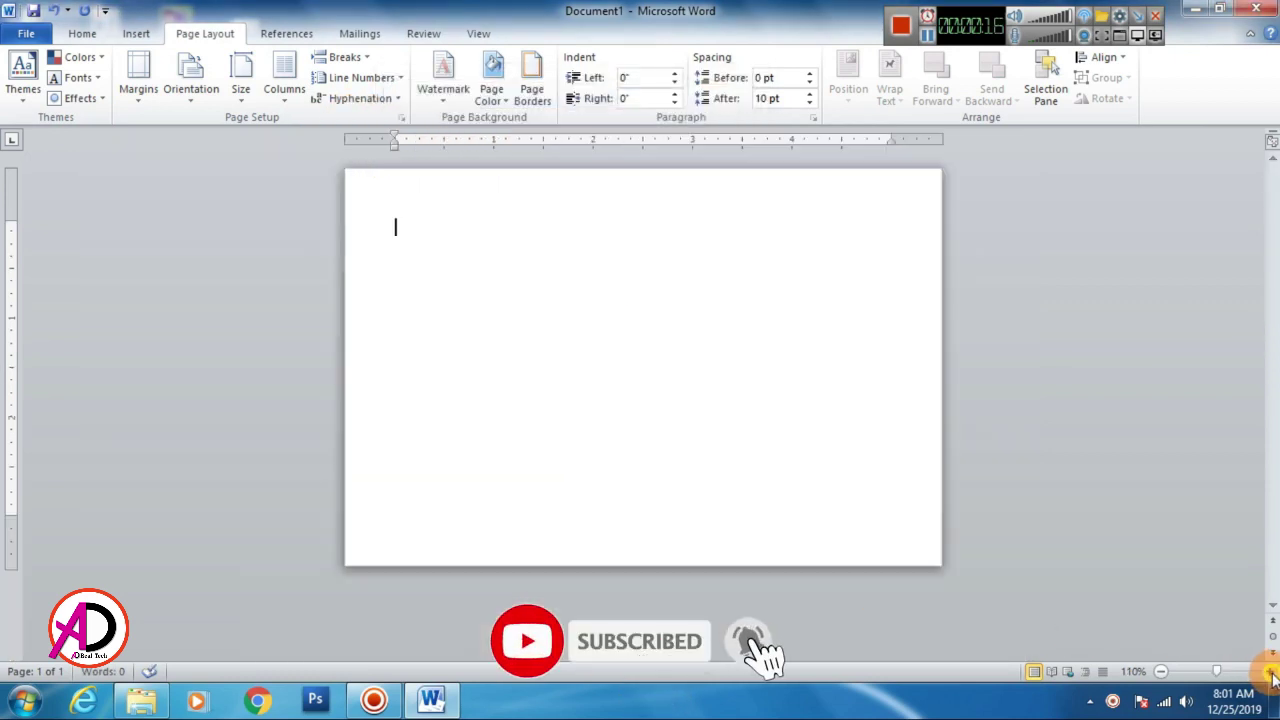
pyautogui.click(1270, 671)
pyautogui.click(1270, 671)
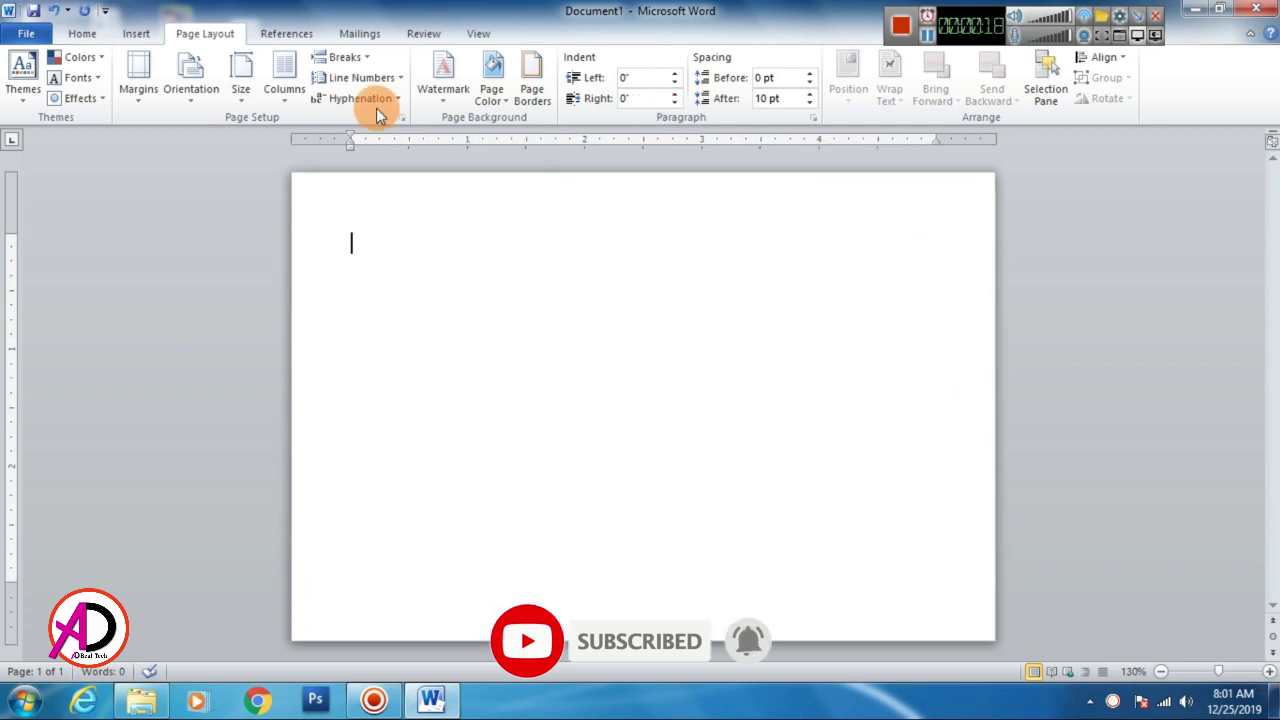
pyautogui.click(138, 33)
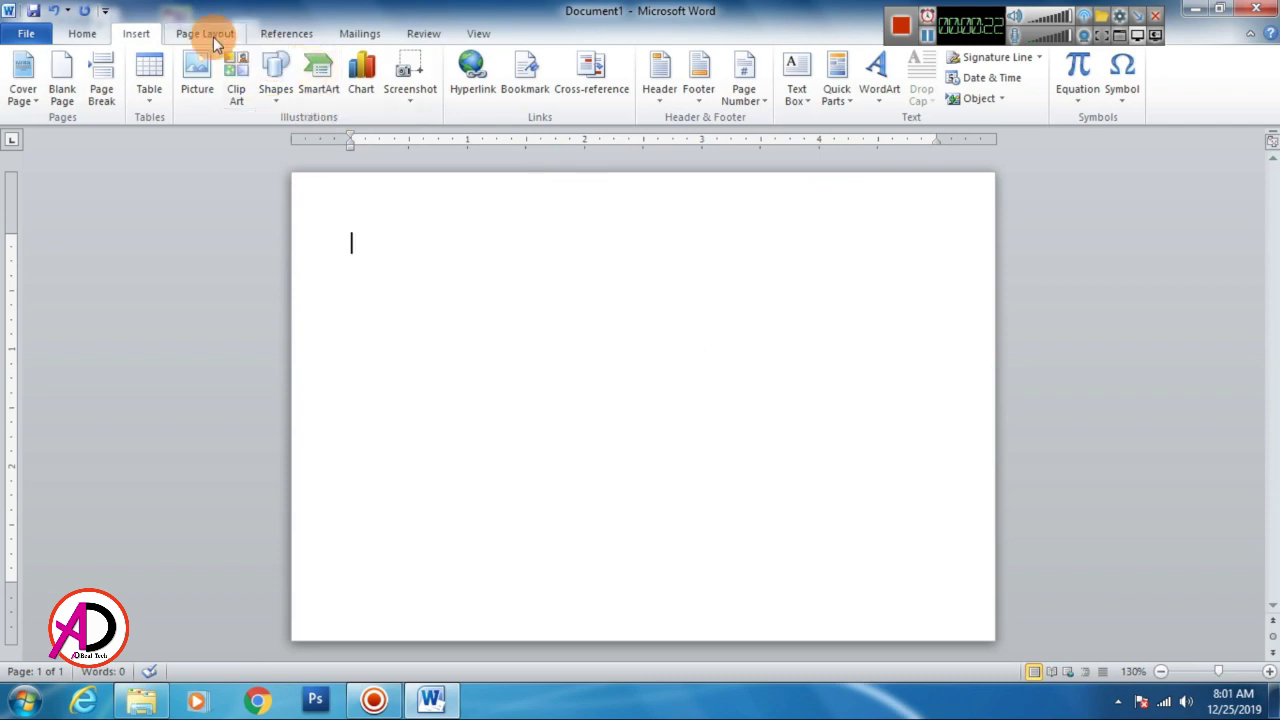
pyautogui.click(213, 36)
pyautogui.click(491, 90)
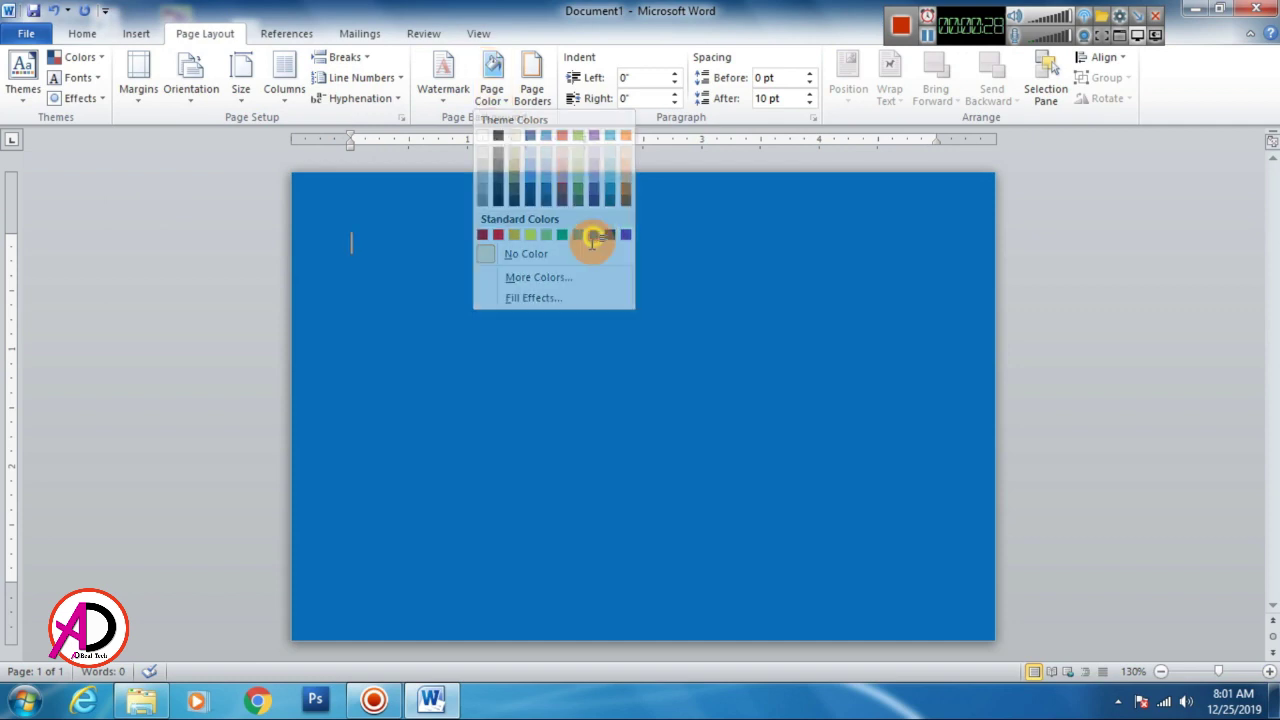
pyautogui.click(596, 240)
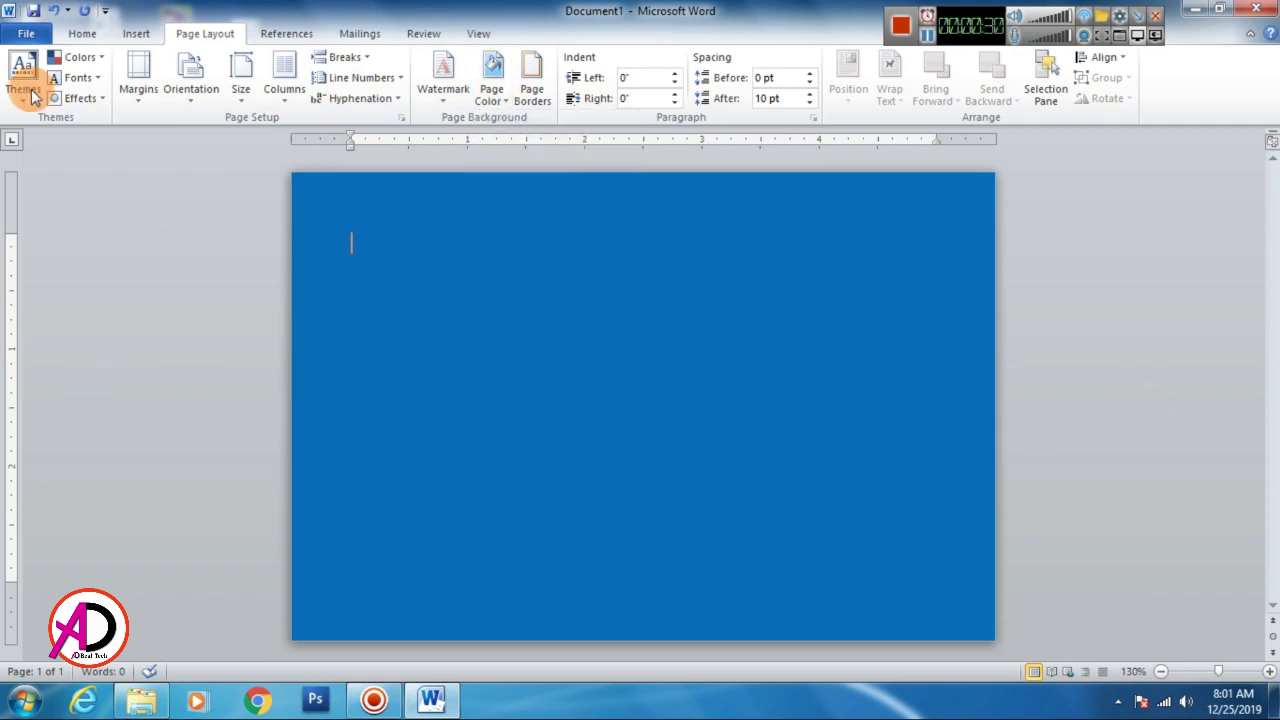
pyautogui.click(82, 33)
pyautogui.click(136, 33)
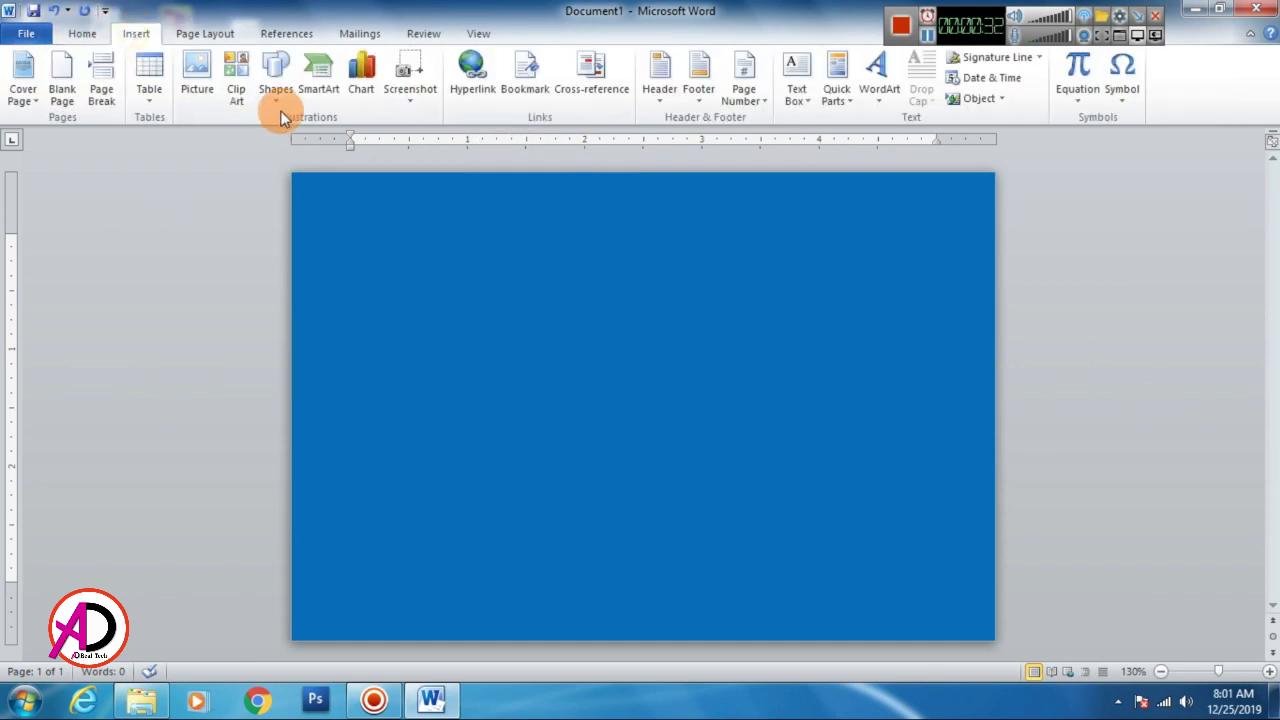
# - Draw an oval circle near the page centre, fill it white and remove its outline
pyautogui.click(281, 118)
pyautogui.click(351, 184)
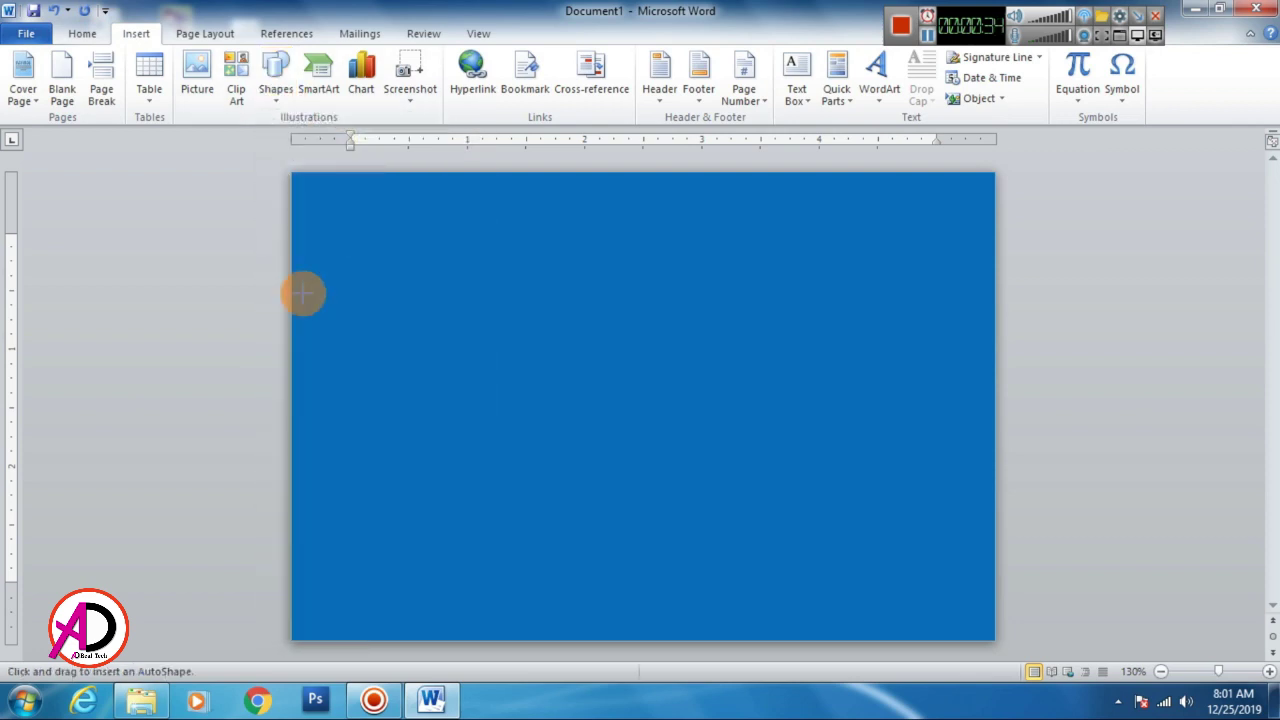
pyautogui.moveTo(502, 254); pyautogui.dragTo(745, 496)
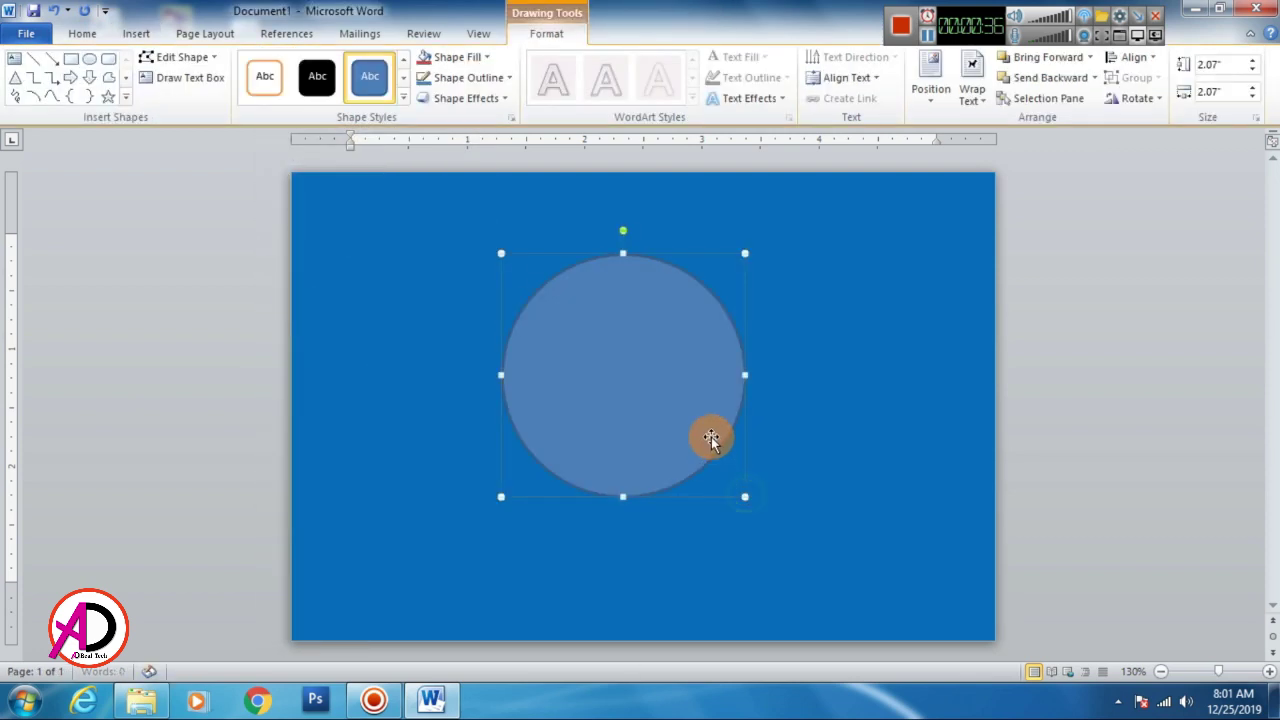
pyautogui.click(455, 57)
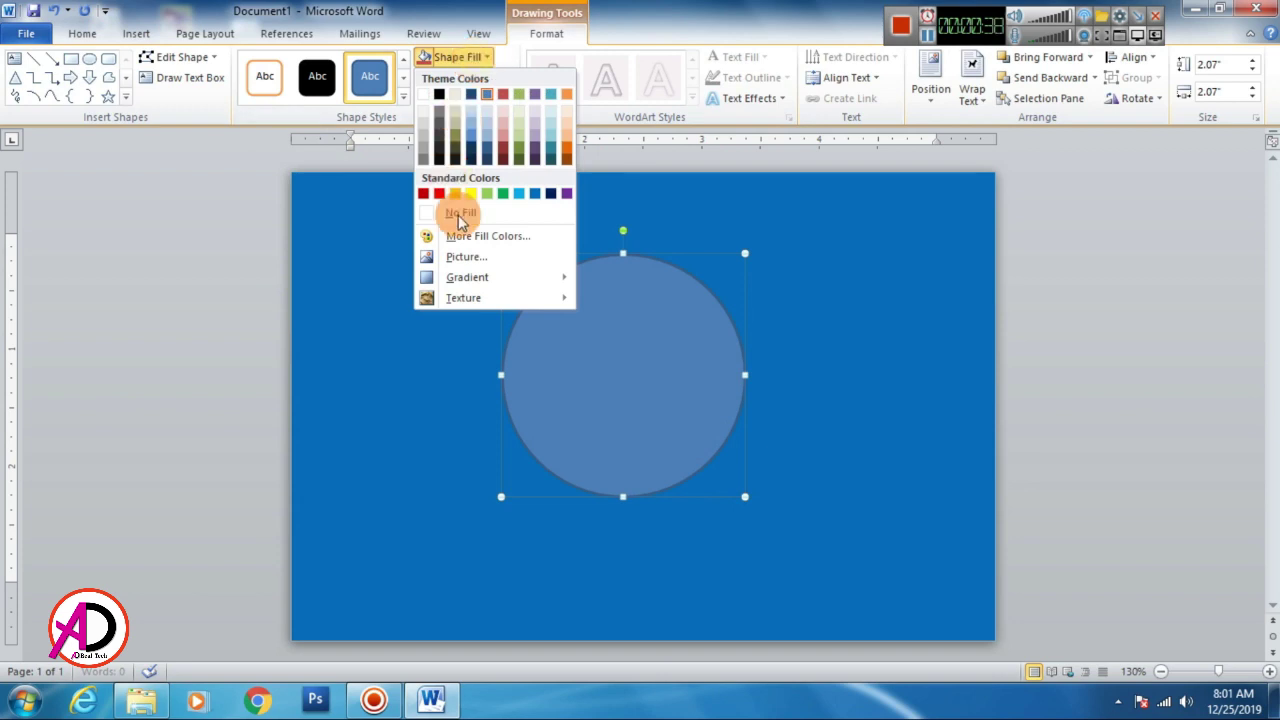
pyautogui.click(424, 94)
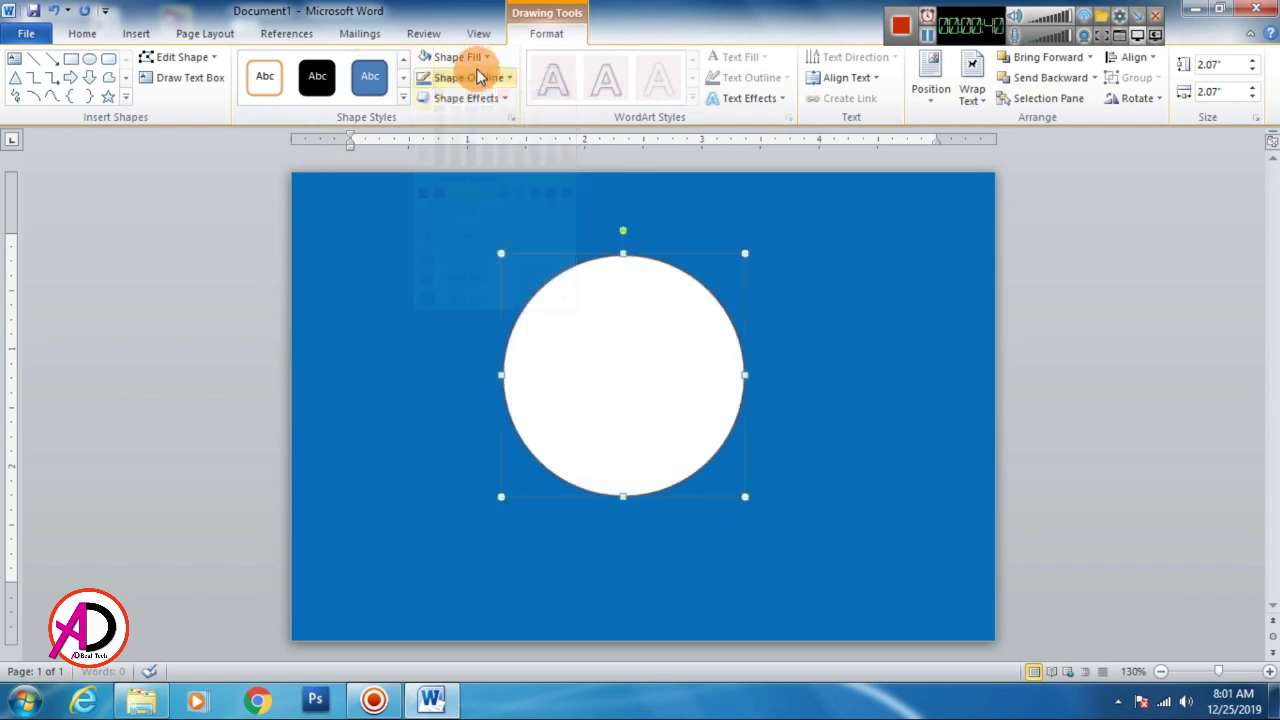
pyautogui.click(478, 77)
pyautogui.click(444, 234)
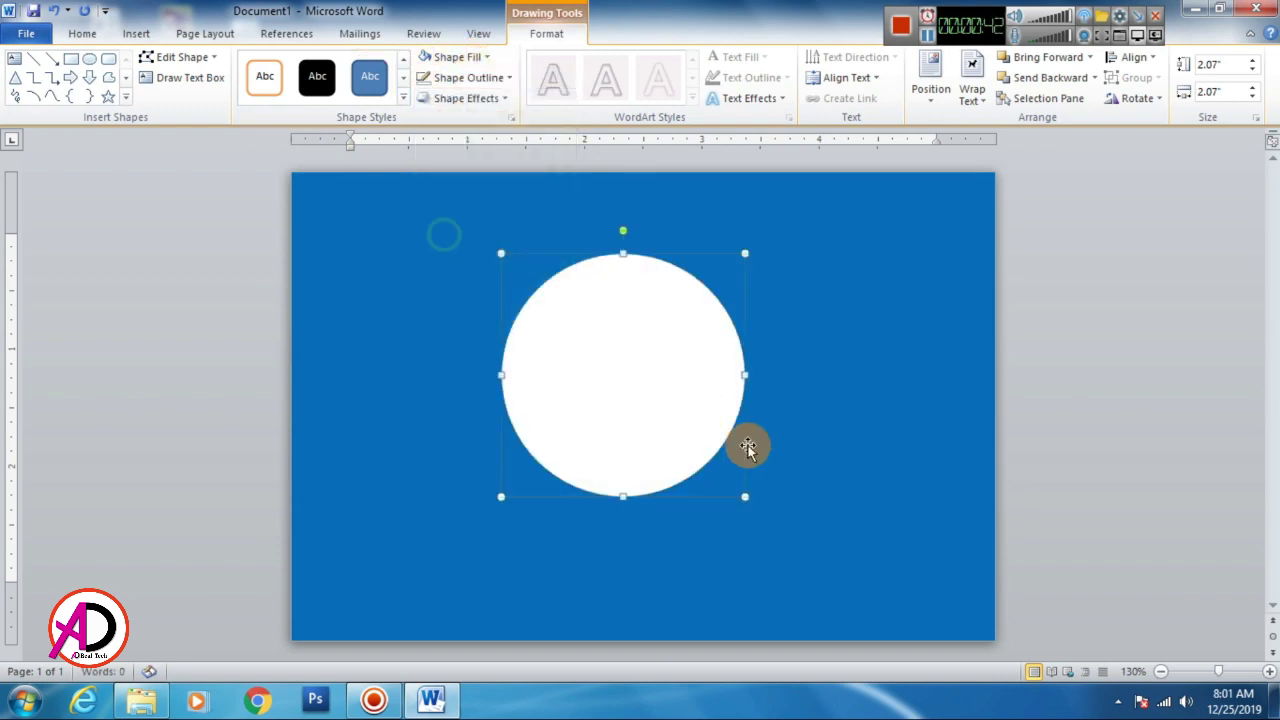
# - Apply 50 Point soft edges to the white circle
pyautogui.click(476, 60)
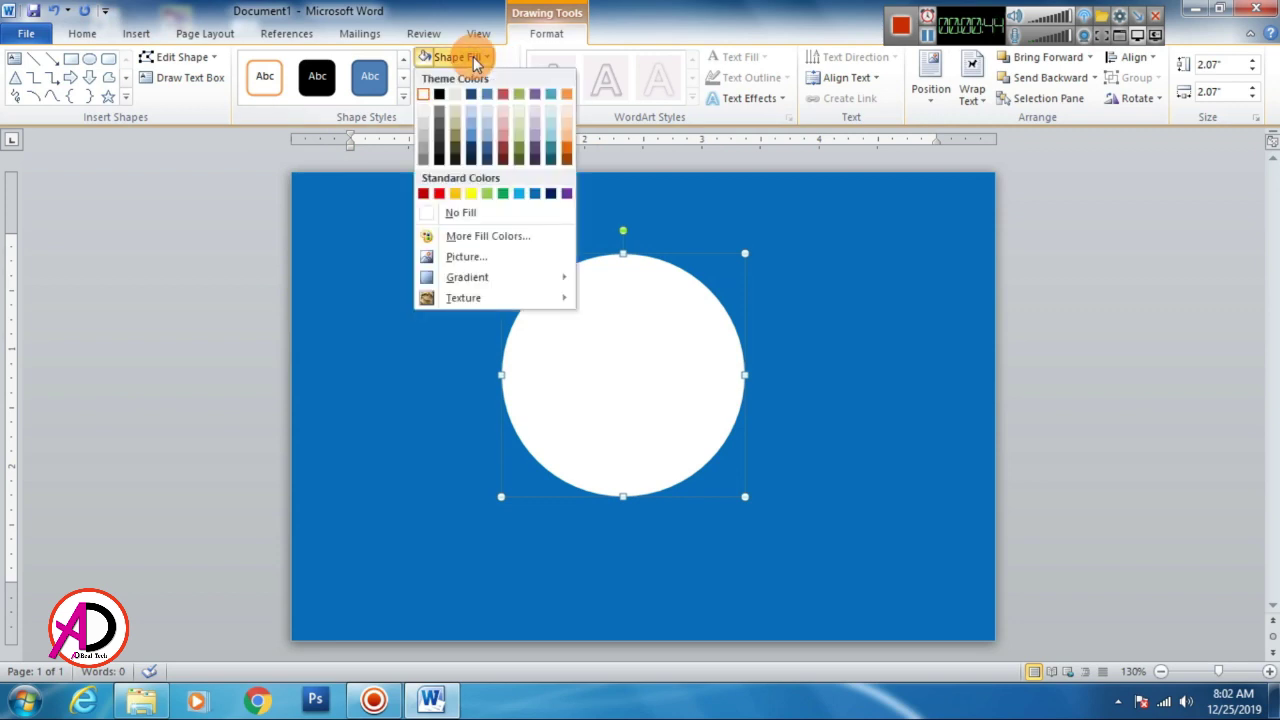
pyautogui.click(479, 55)
pyautogui.click(484, 53)
pyautogui.click(482, 56)
pyautogui.click(463, 100)
pyautogui.moveTo(483, 300)
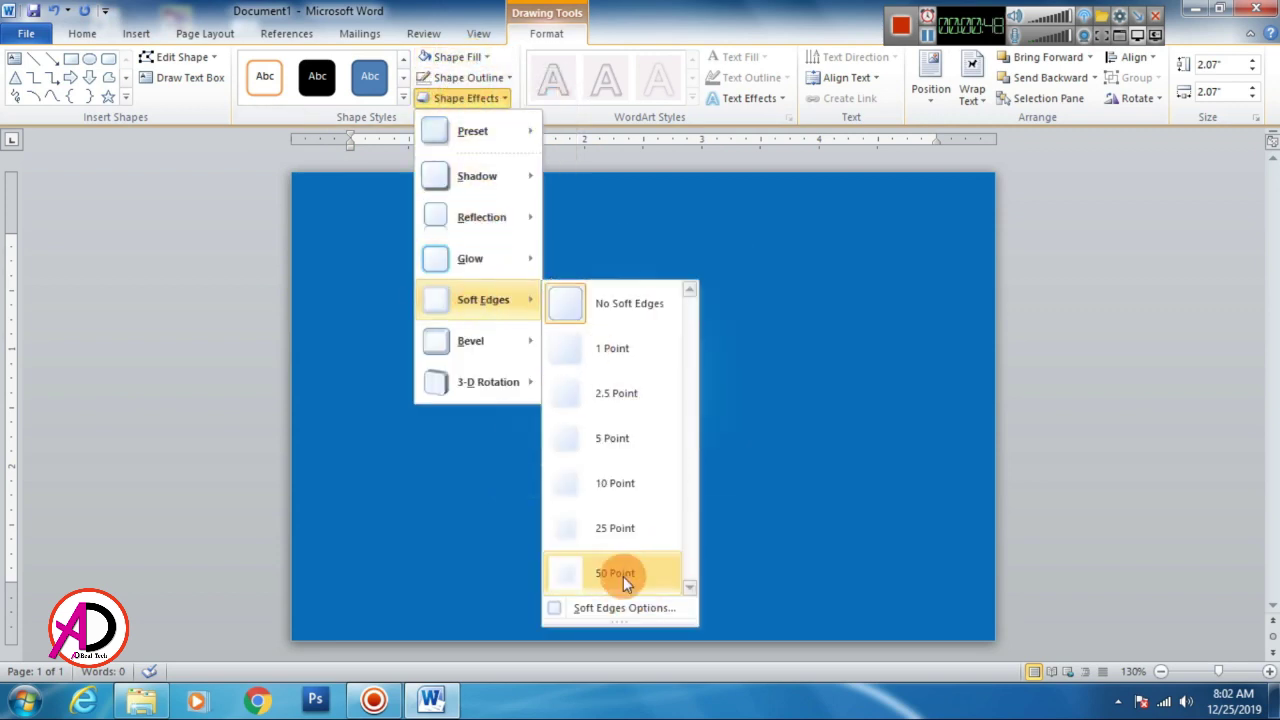
pyautogui.click(619, 563)
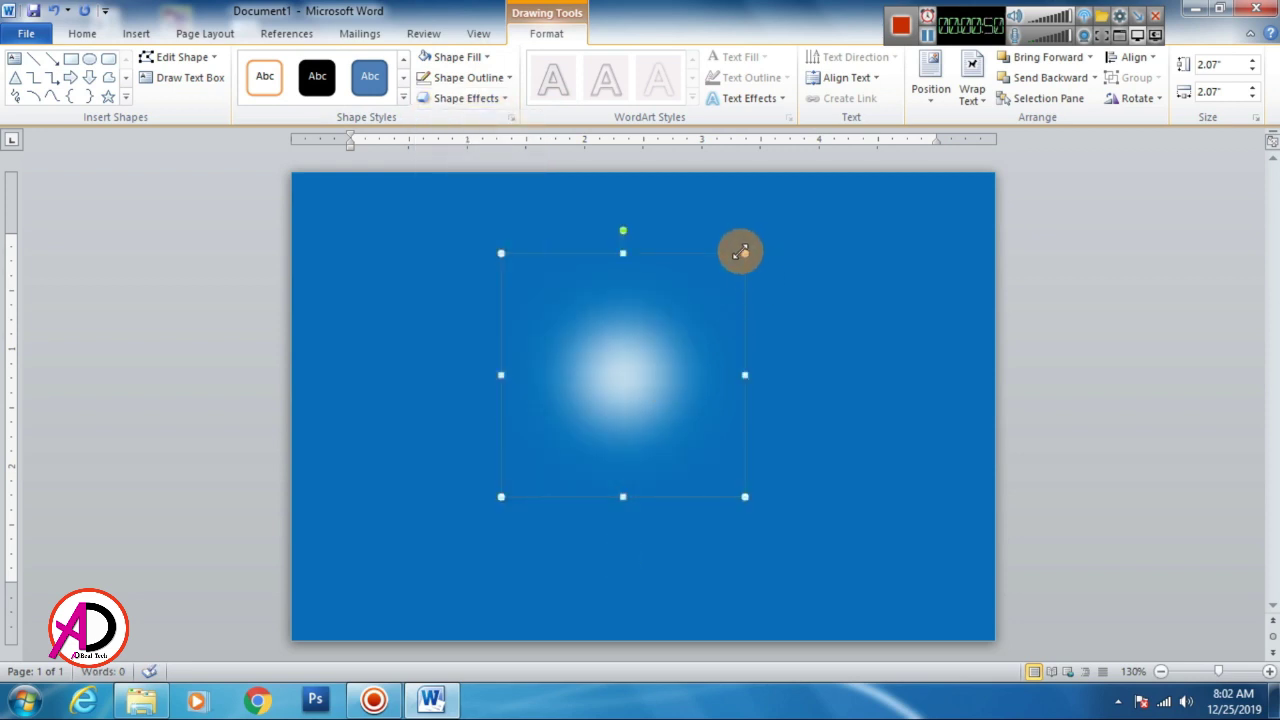
# - Enlarge the glow to 3.05 inches and move it into the top-left corner
pyautogui.moveTo(745, 253); pyautogui.dragTo(822, 227)
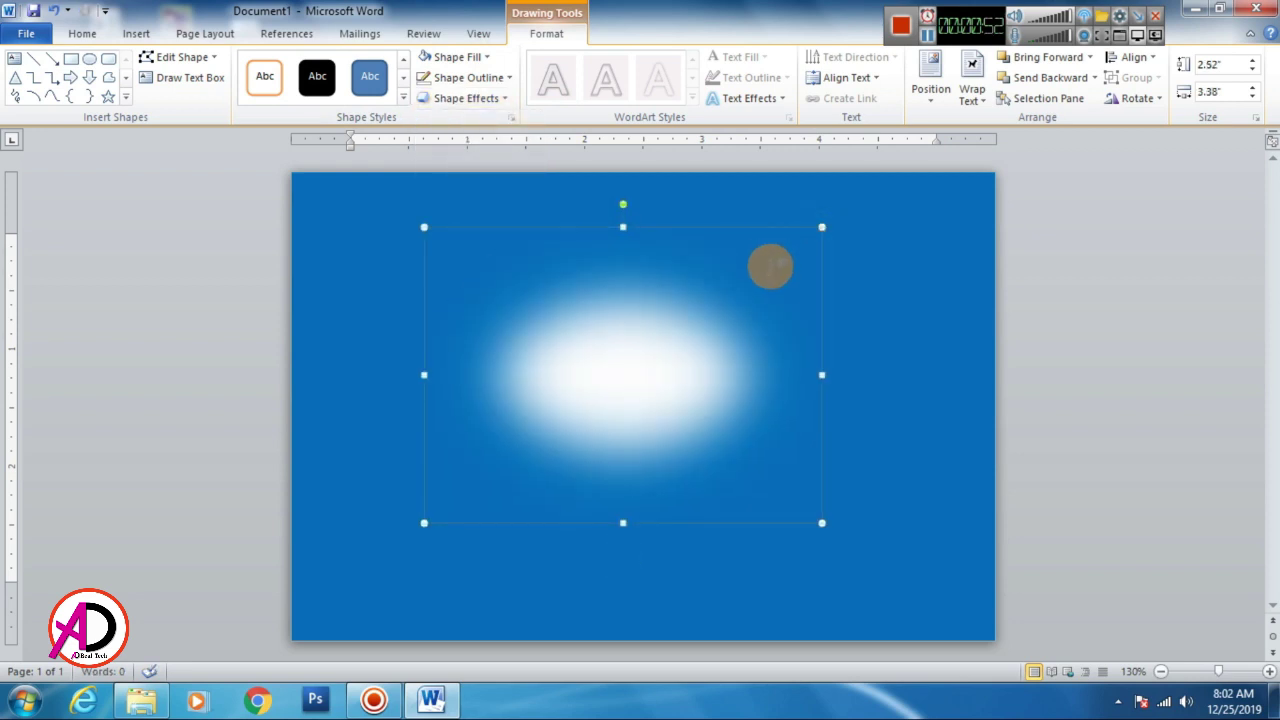
pyautogui.hotkey('ctrl', 'z')
pyautogui.moveTo(748, 253); pyautogui.dragTo(800, 206)
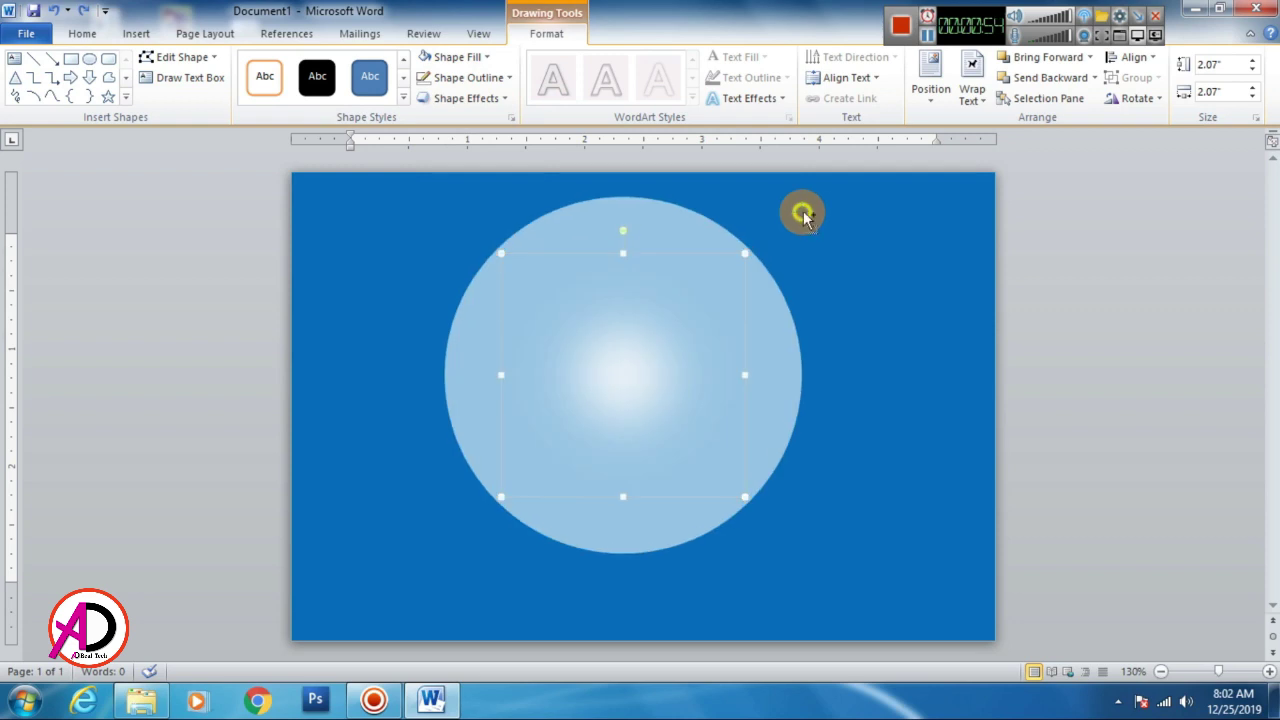
pyautogui.moveTo(680, 363)
pyautogui.mouseDown()
pyautogui.moveTo(364, 581)
pyautogui.moveTo(317, 195)
pyautogui.moveTo(300, 173)
pyautogui.mouseUp()
pyautogui.moveTo(327, 222); pyautogui.dragTo(343, 220)
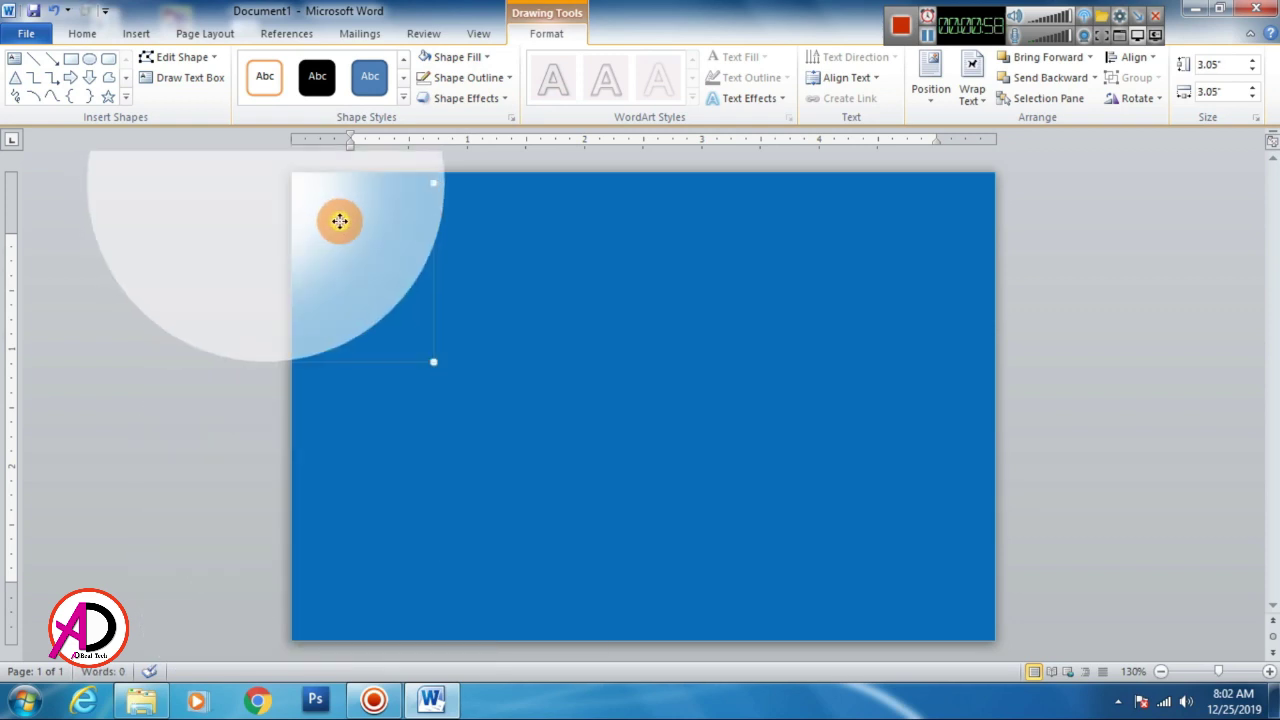
# - Place a copy of the glow in the bottom-right corner of the page
pyautogui.click(217, 380)
pyautogui.click(651, 325)
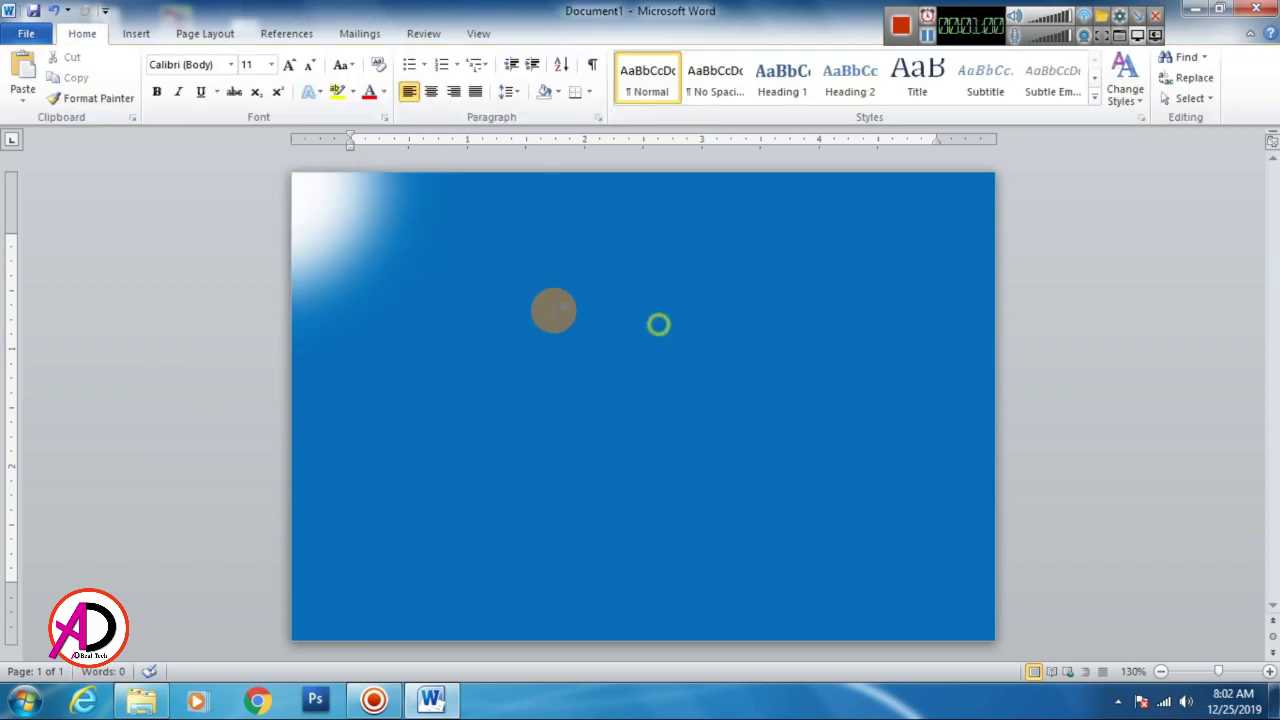
pyautogui.click(365, 212)
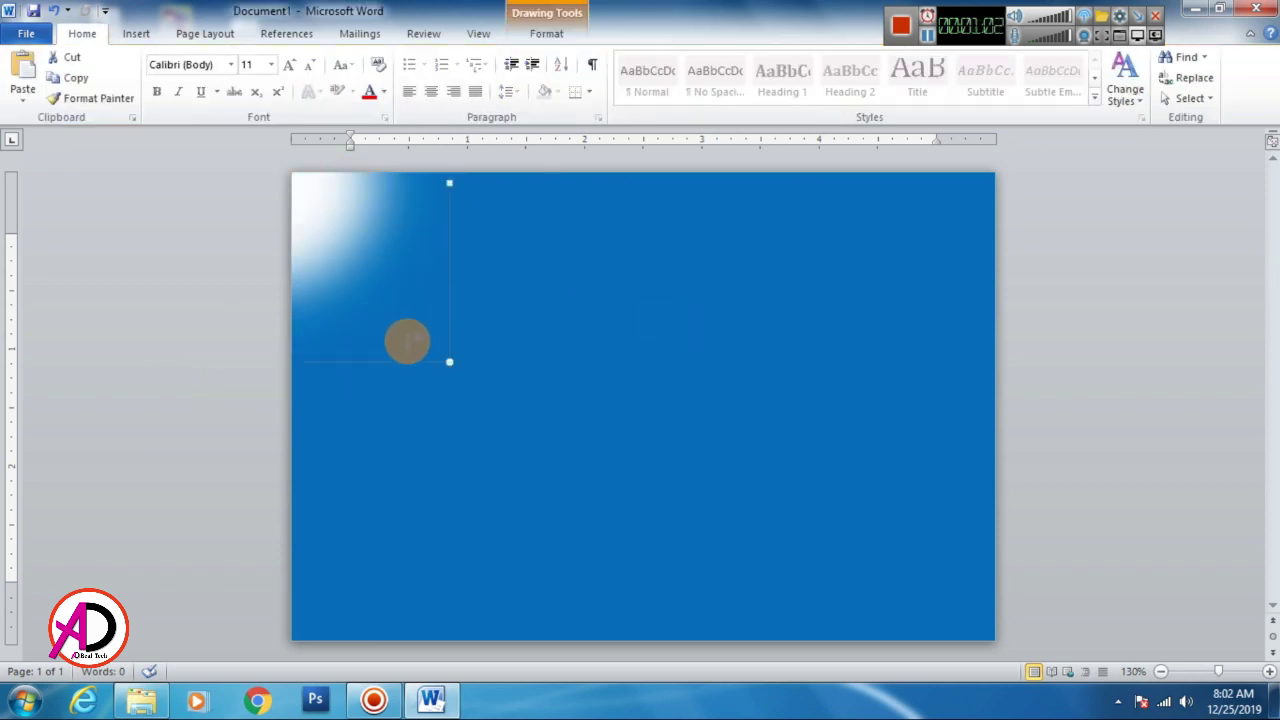
pyautogui.moveTo(407, 342); pyautogui.dragTo(427, 360)
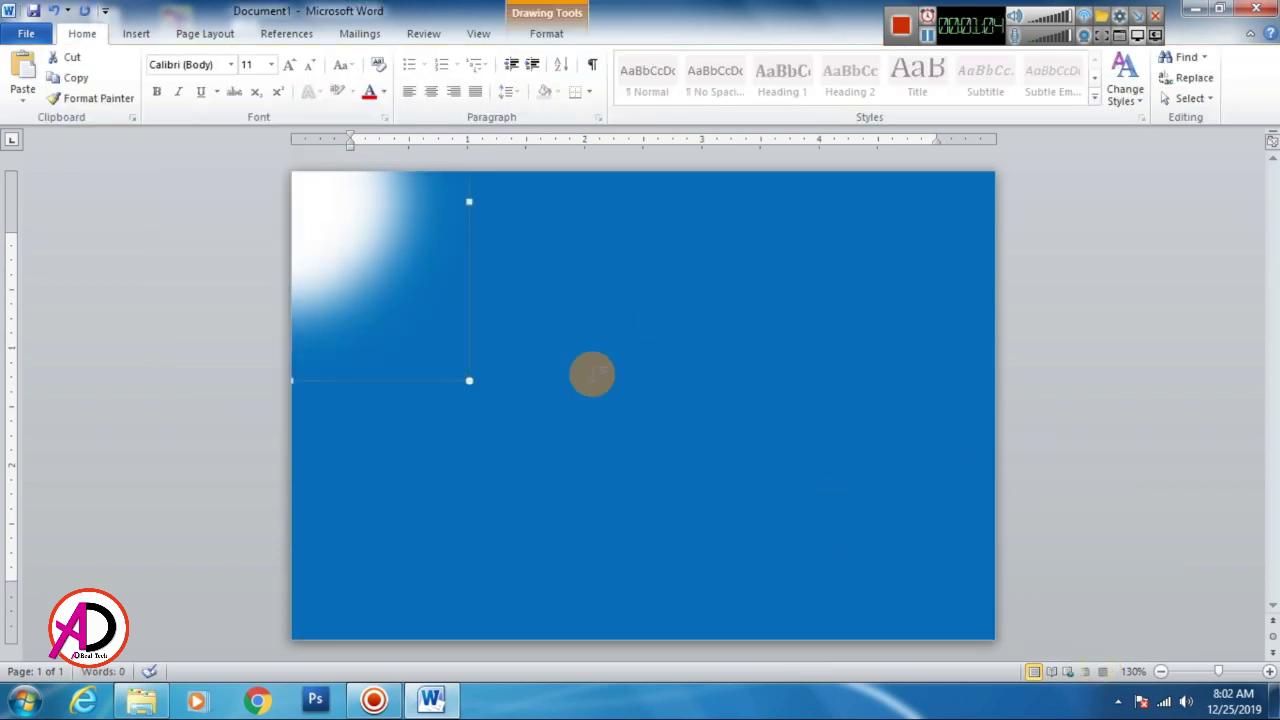
pyautogui.moveTo(354, 250)
pyautogui.keyDown('ctrl'); pyautogui.mouseDown()
pyautogui.moveTo(862, 537)
pyautogui.moveTo(974, 627)
pyautogui.mouseUp(); pyautogui.keyUp('ctrl')
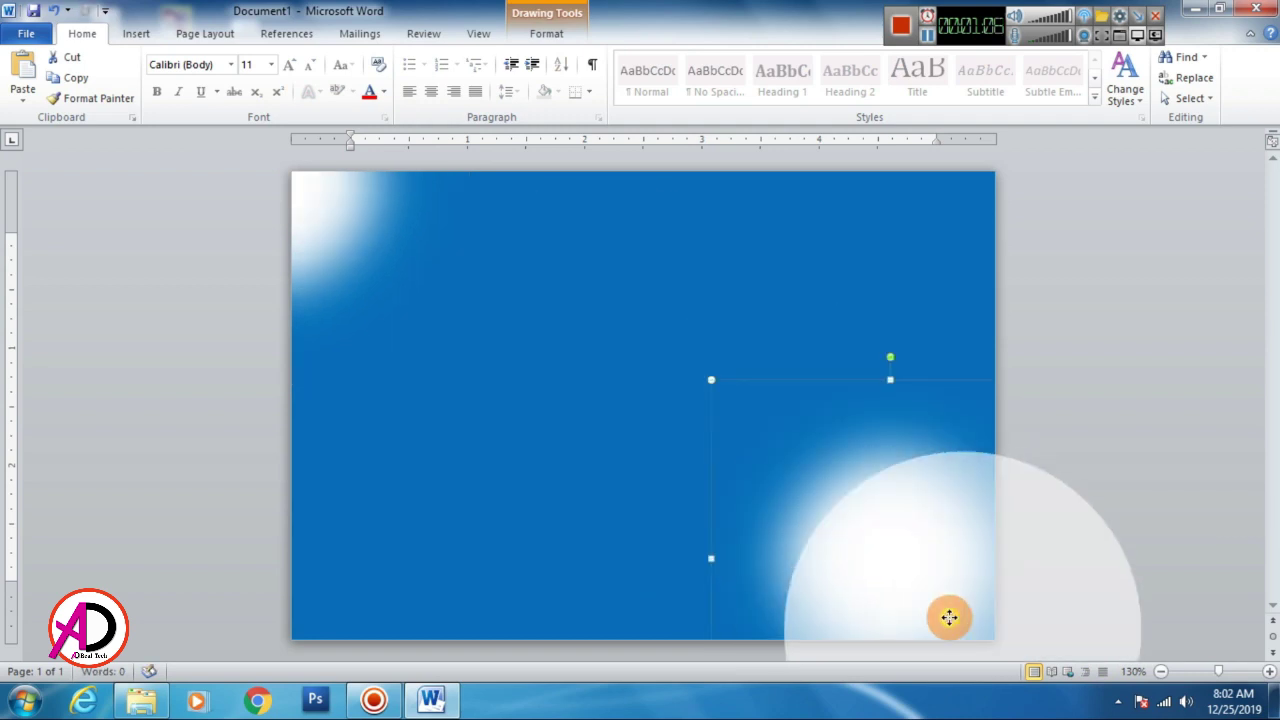
pyautogui.click(1131, 467)
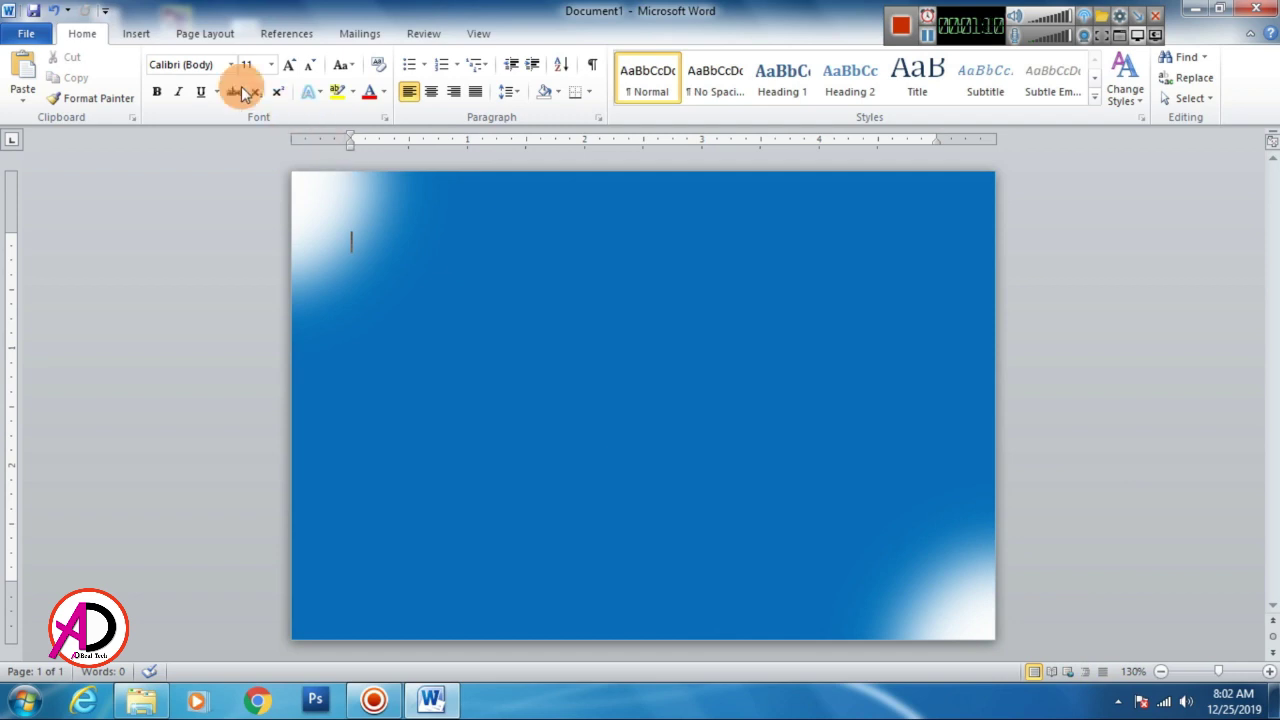
# - Copy the corner glow to the card's right side and enlarge it to 3.42 inches
pyautogui.click(140, 34)
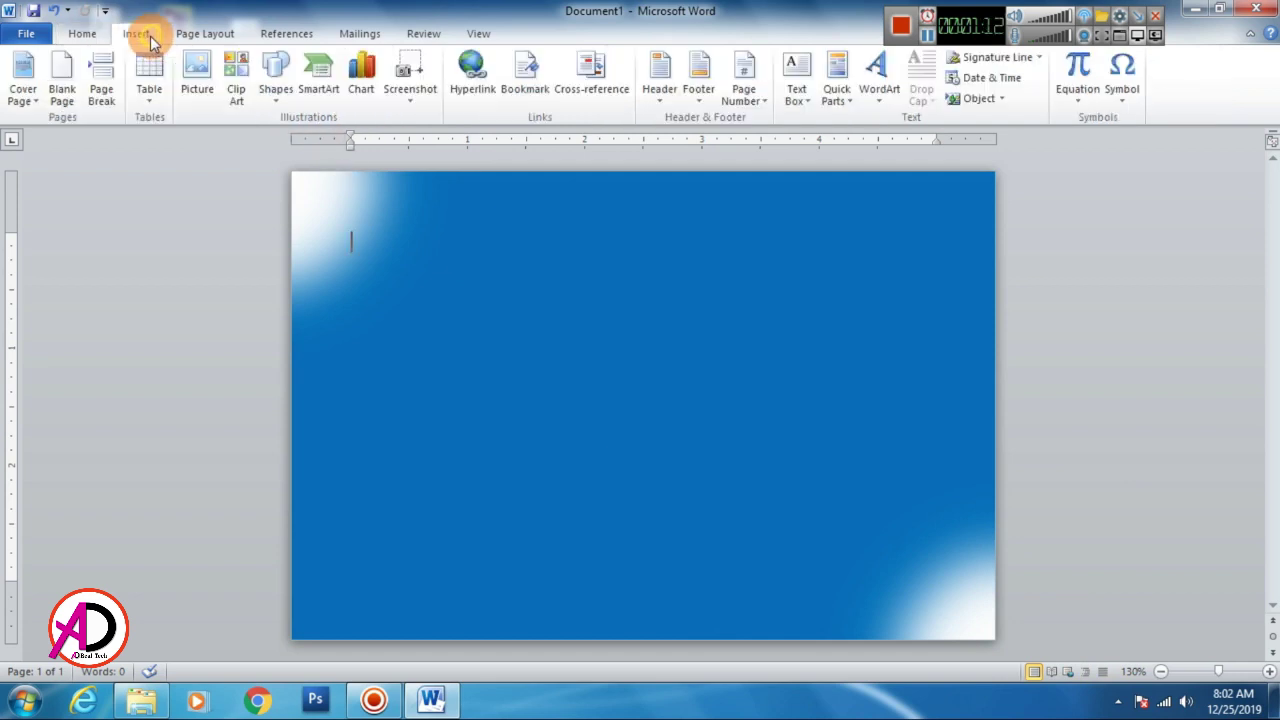
pyautogui.click(275, 90)
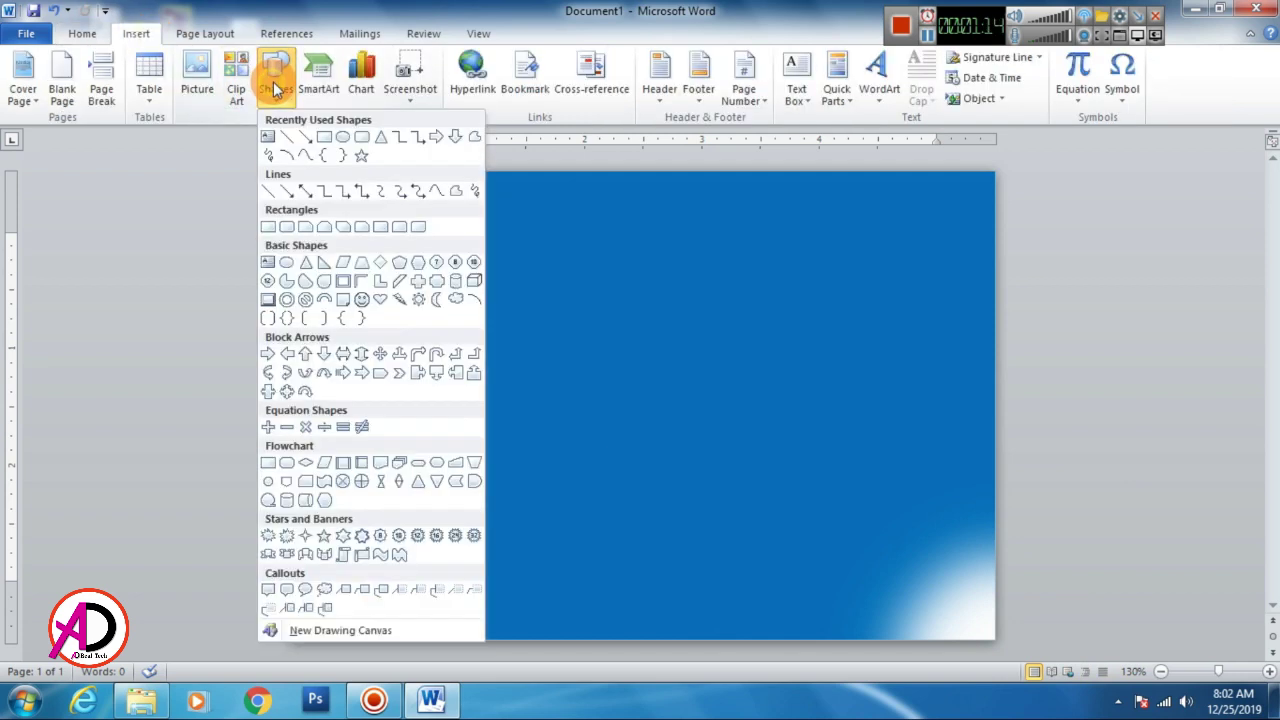
pyautogui.click(771, 241)
pyautogui.moveTo(449, 182); pyautogui.dragTo(449, 361)
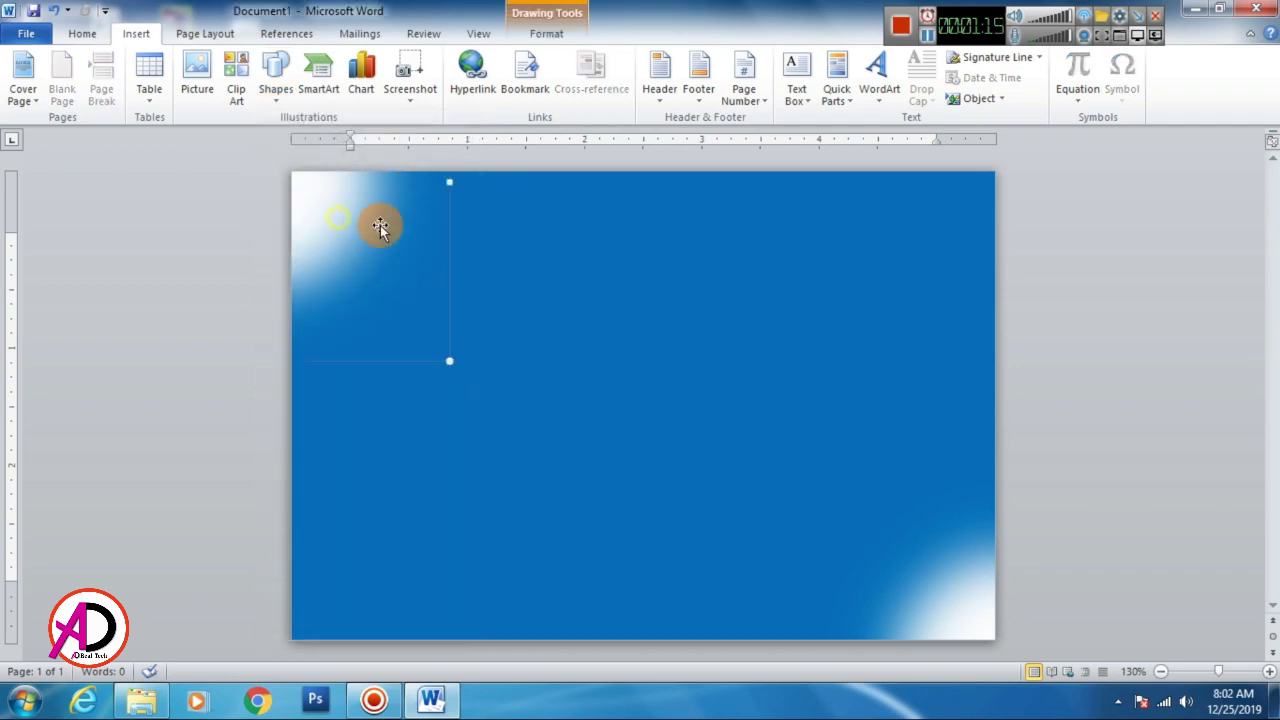
pyautogui.moveTo(406, 237)
pyautogui.mouseDown()
pyautogui.moveTo(857, 403)
pyautogui.moveTo(843, 389)
pyautogui.moveTo(863, 383)
pyautogui.mouseUp()
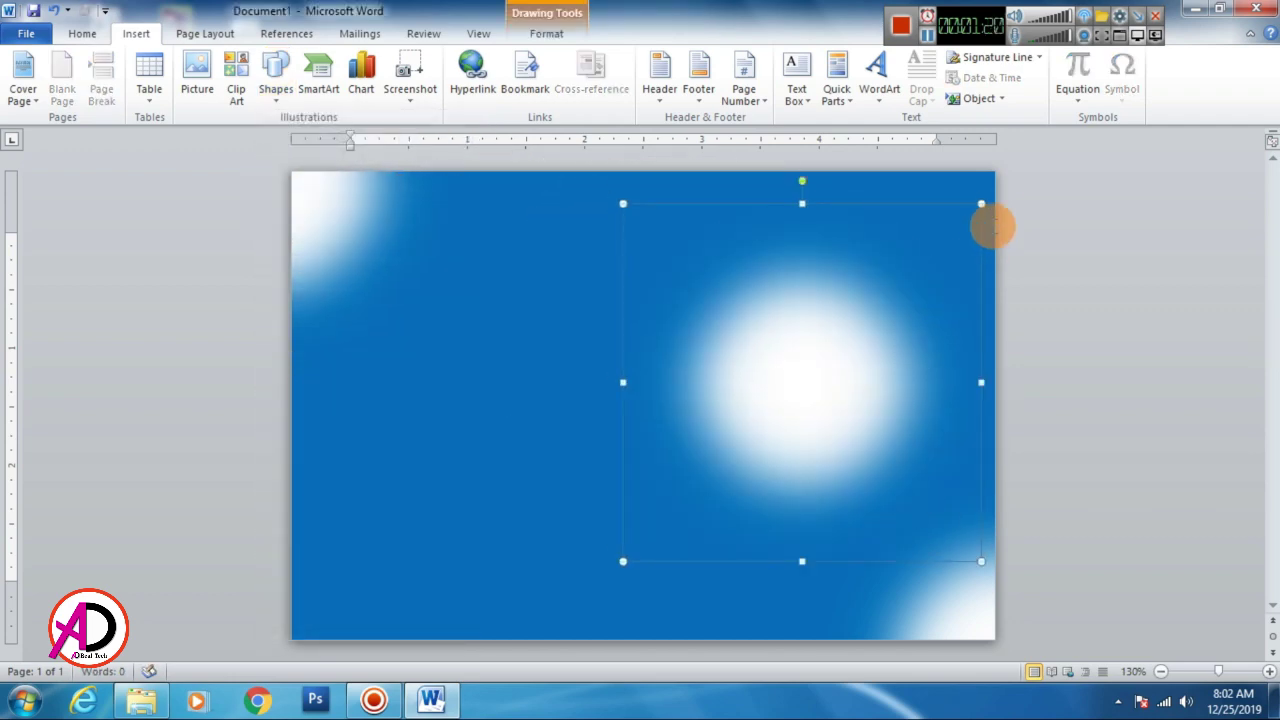
pyautogui.moveTo(982, 204); pyautogui.dragTo(1003, 182)
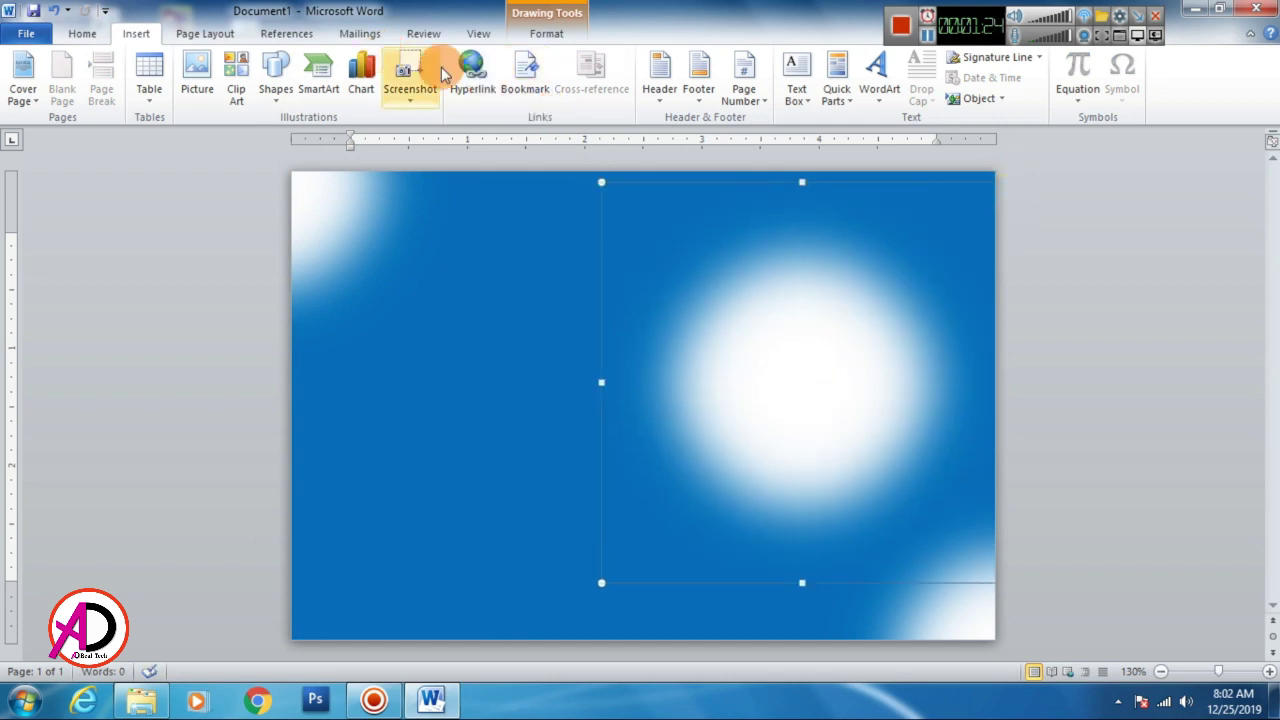
# - Fill the enlarged glow yellow
pyautogui.click(547, 33)
pyautogui.click(445, 57)
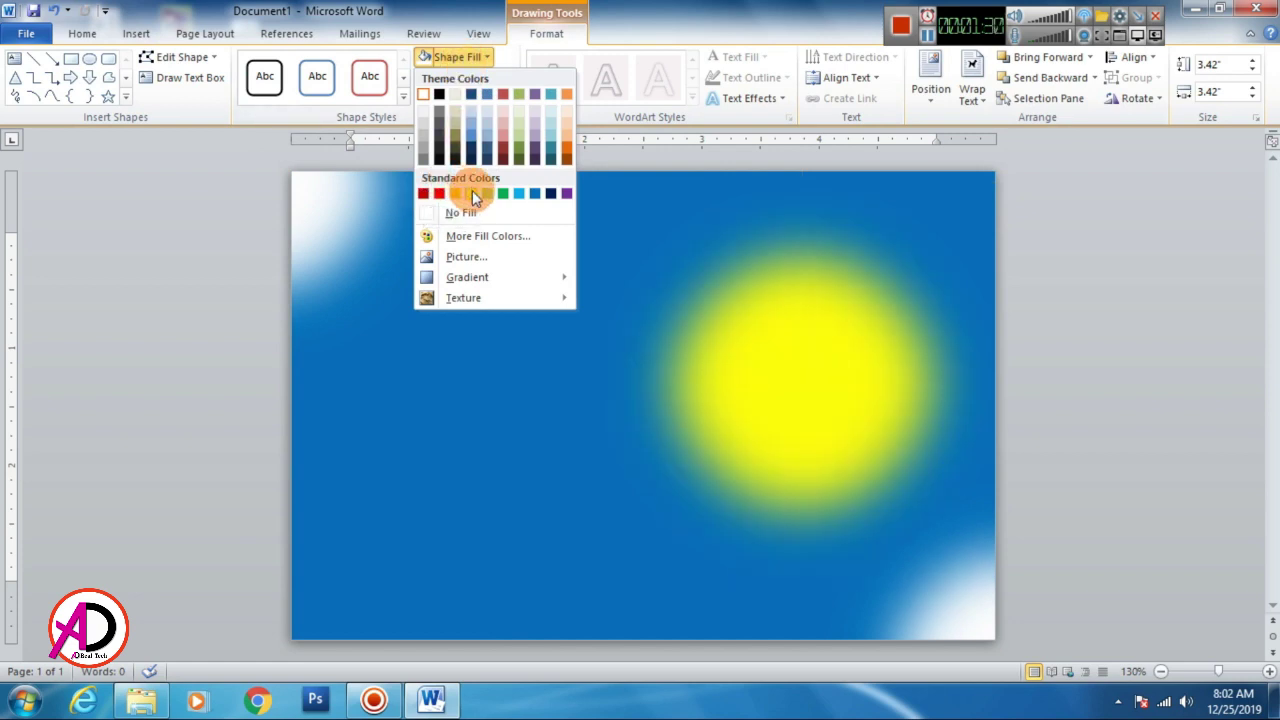
pyautogui.click(475, 198)
pyautogui.click(1166, 385)
pyautogui.click(810, 390)
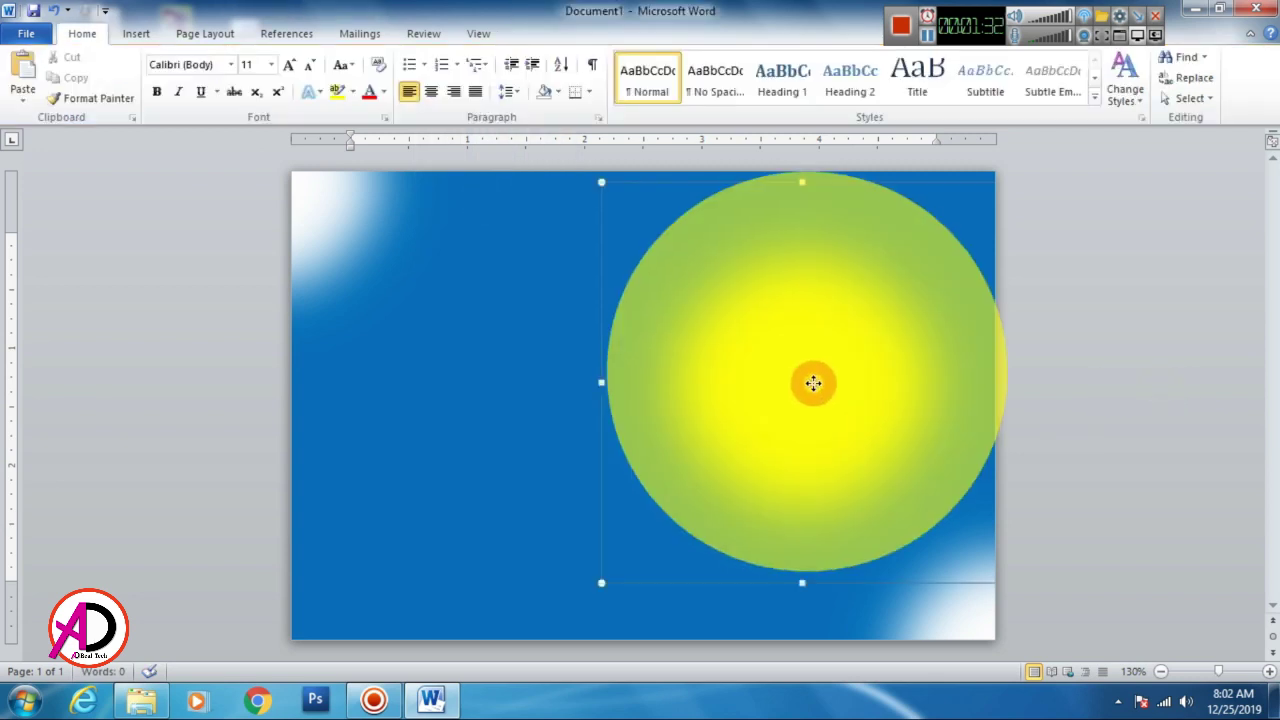
pyautogui.click(1185, 425)
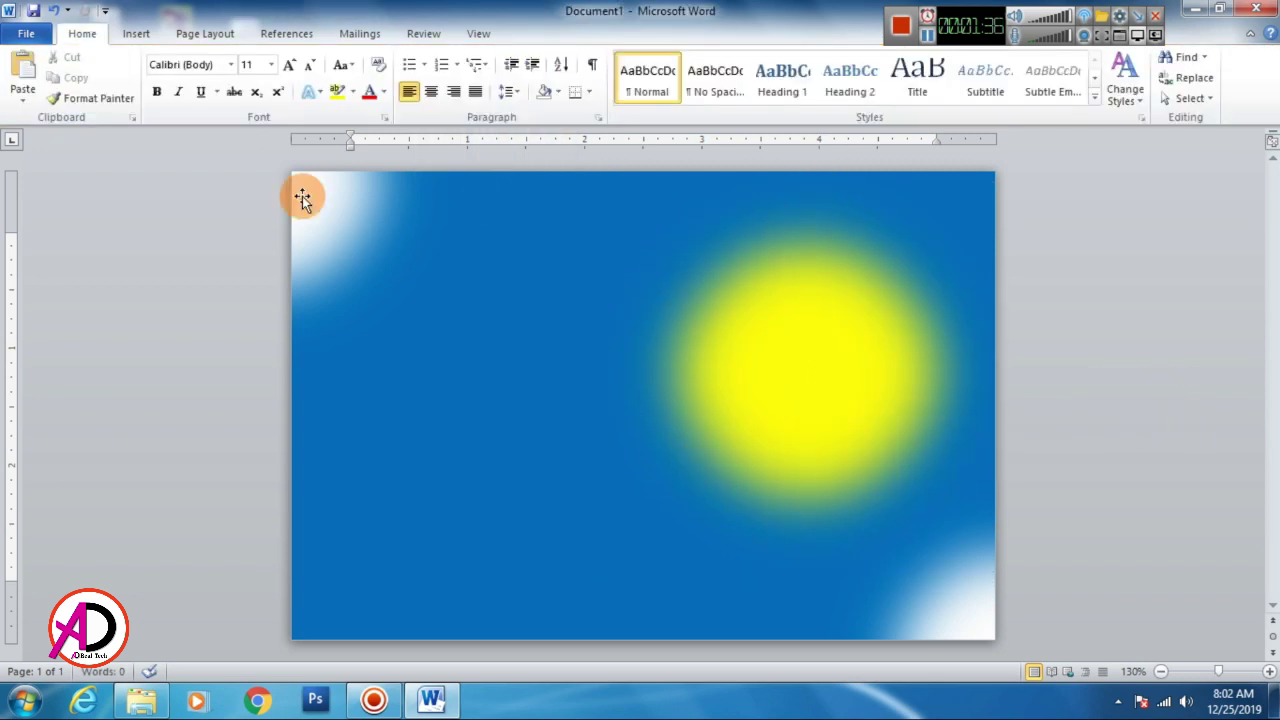
# - Draw an oval circle and centre it over the yellow glow
pyautogui.click(156, 39)
pyautogui.click(276, 90)
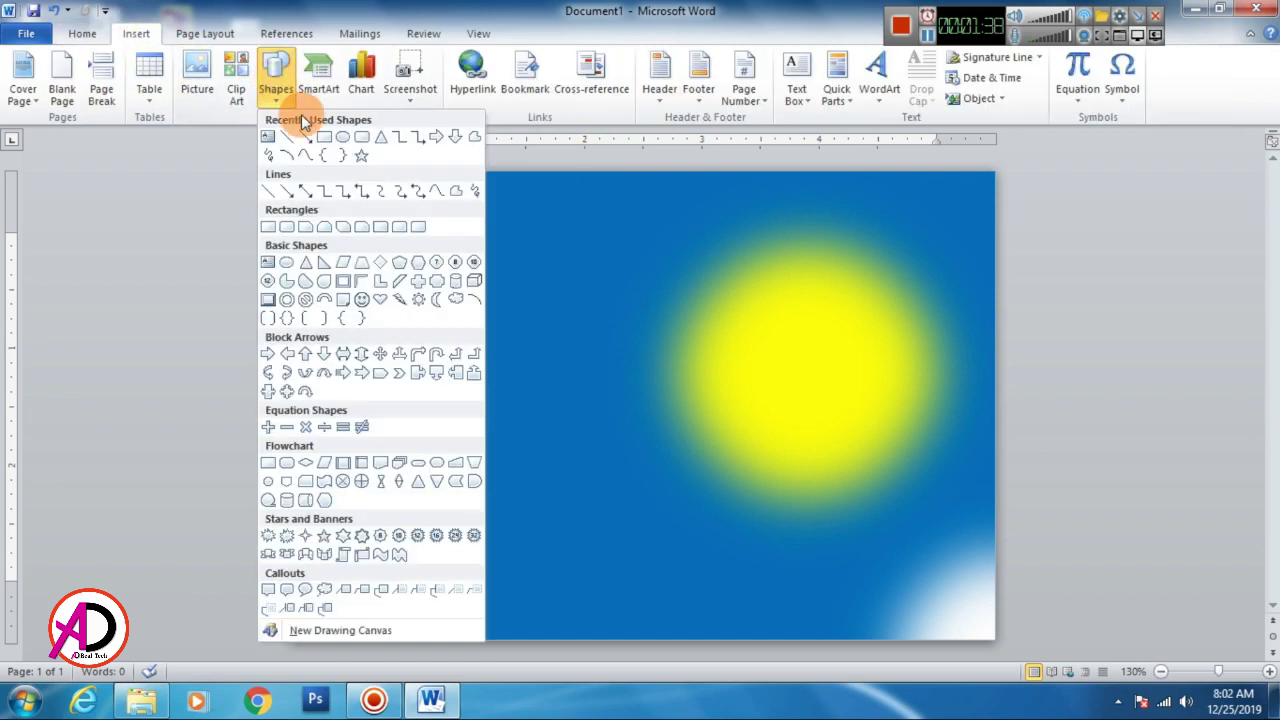
pyautogui.click(337, 137)
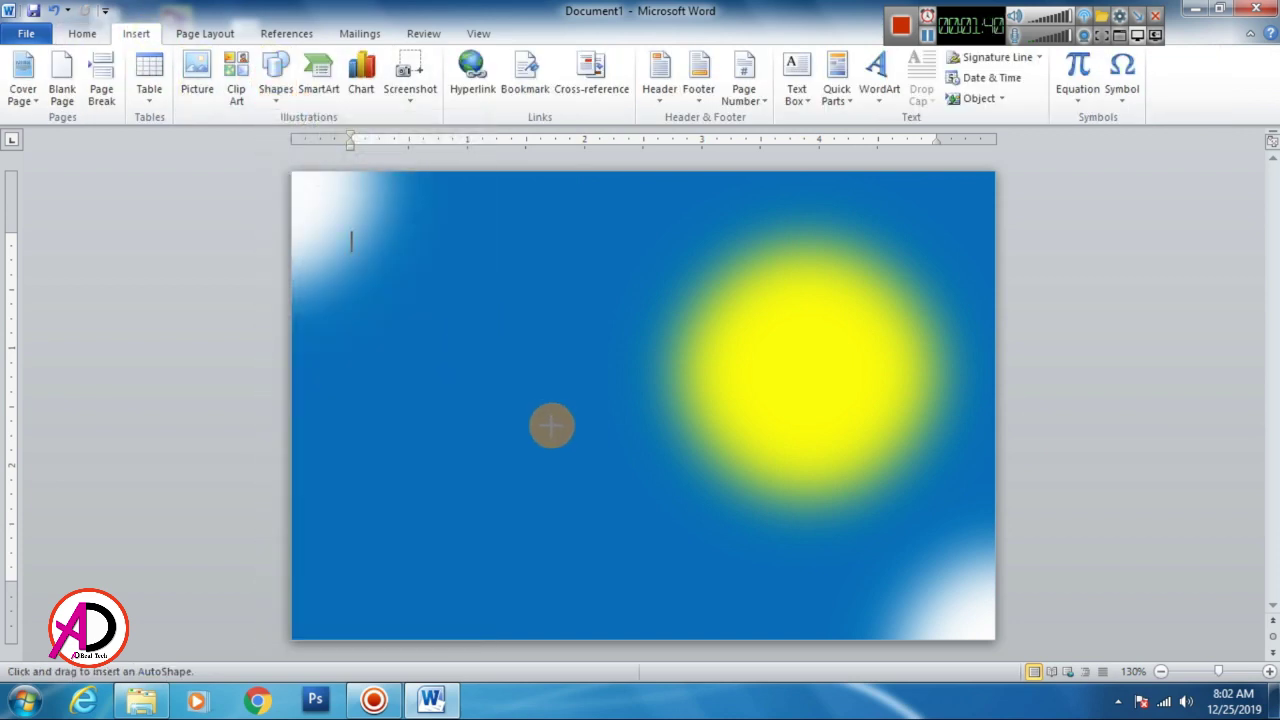
pyautogui.moveTo(520, 321)
pyautogui.mouseDown()
pyautogui.moveTo(720, 546)
pyautogui.moveTo(770, 571)
pyautogui.mouseUp()
pyautogui.moveTo(682, 476)
pyautogui.mouseDown()
pyautogui.moveTo(834, 419)
pyautogui.moveTo(835, 407)
pyautogui.mouseUp()
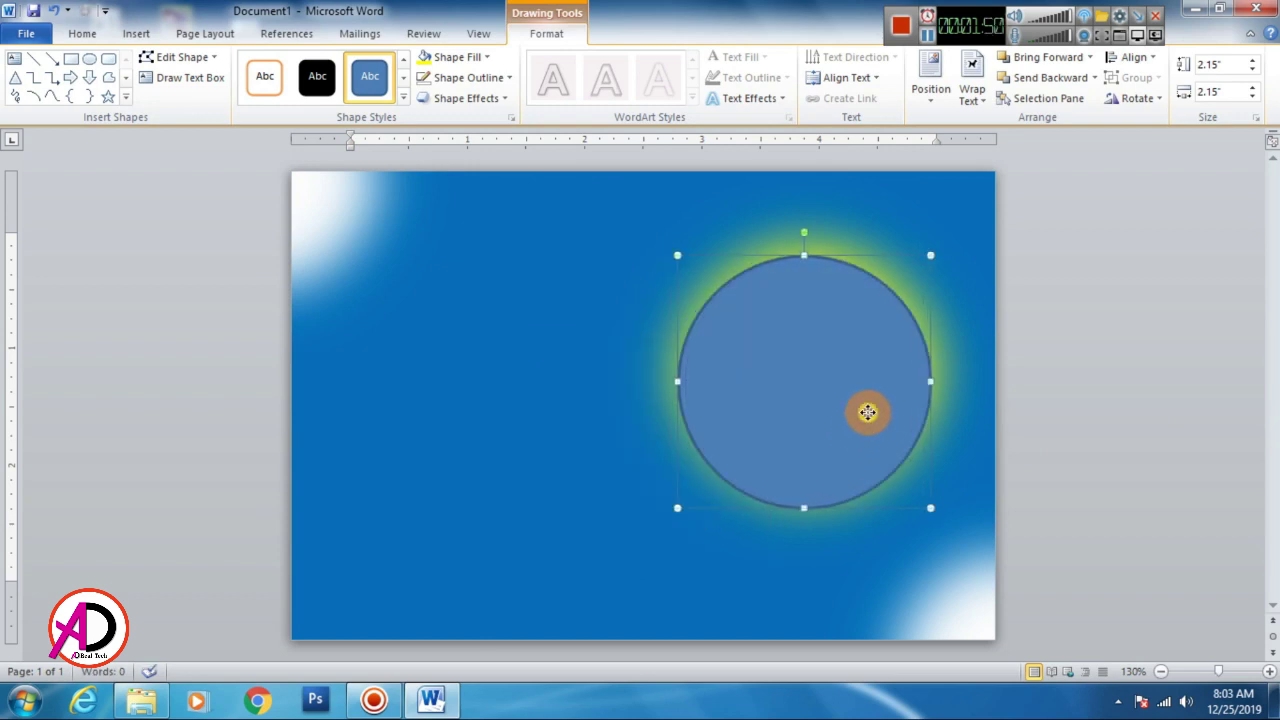
pyautogui.press('Up')
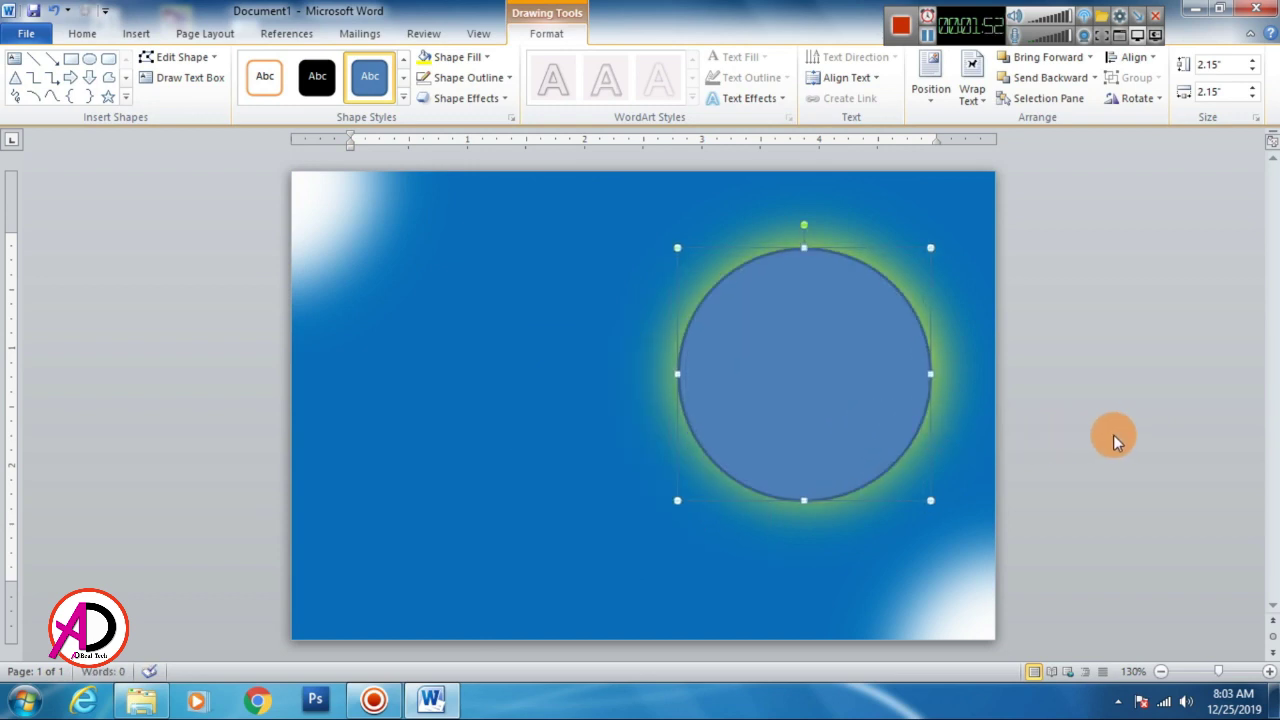
# - Delete the yellow glow behind the new circle
pyautogui.click(1164, 432)
pyautogui.click(882, 400)
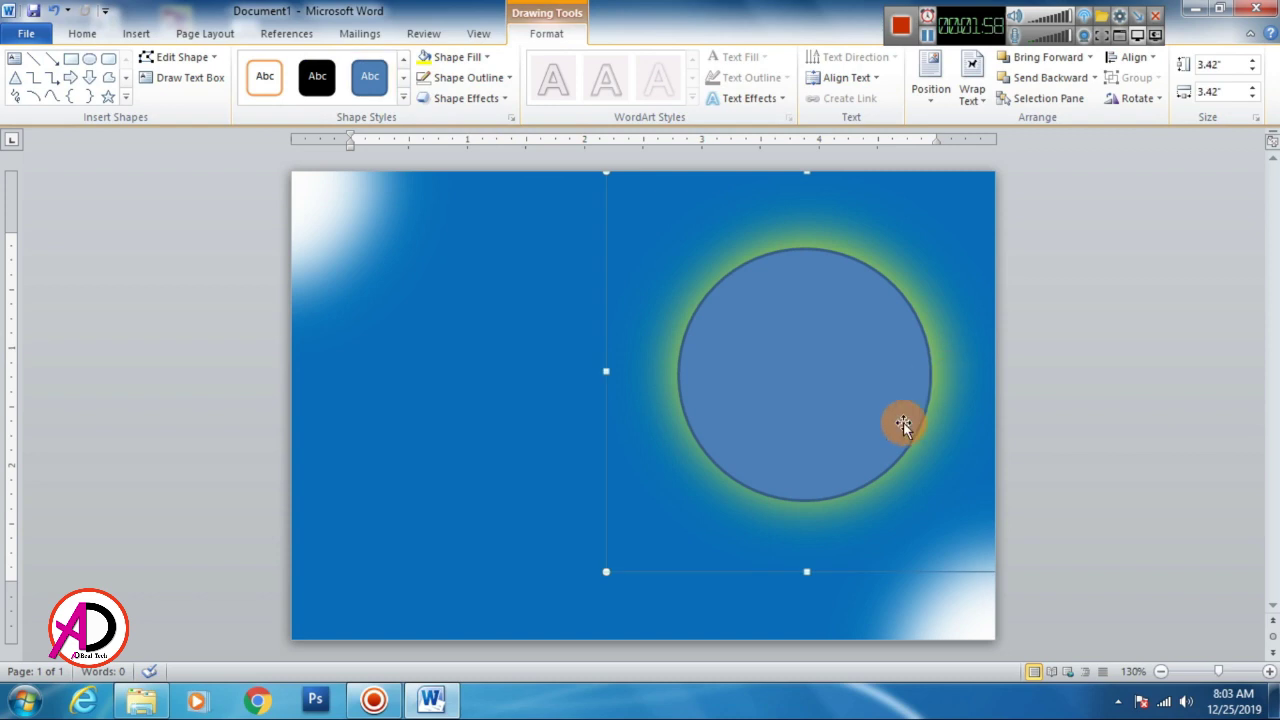
pyautogui.press('Delete')
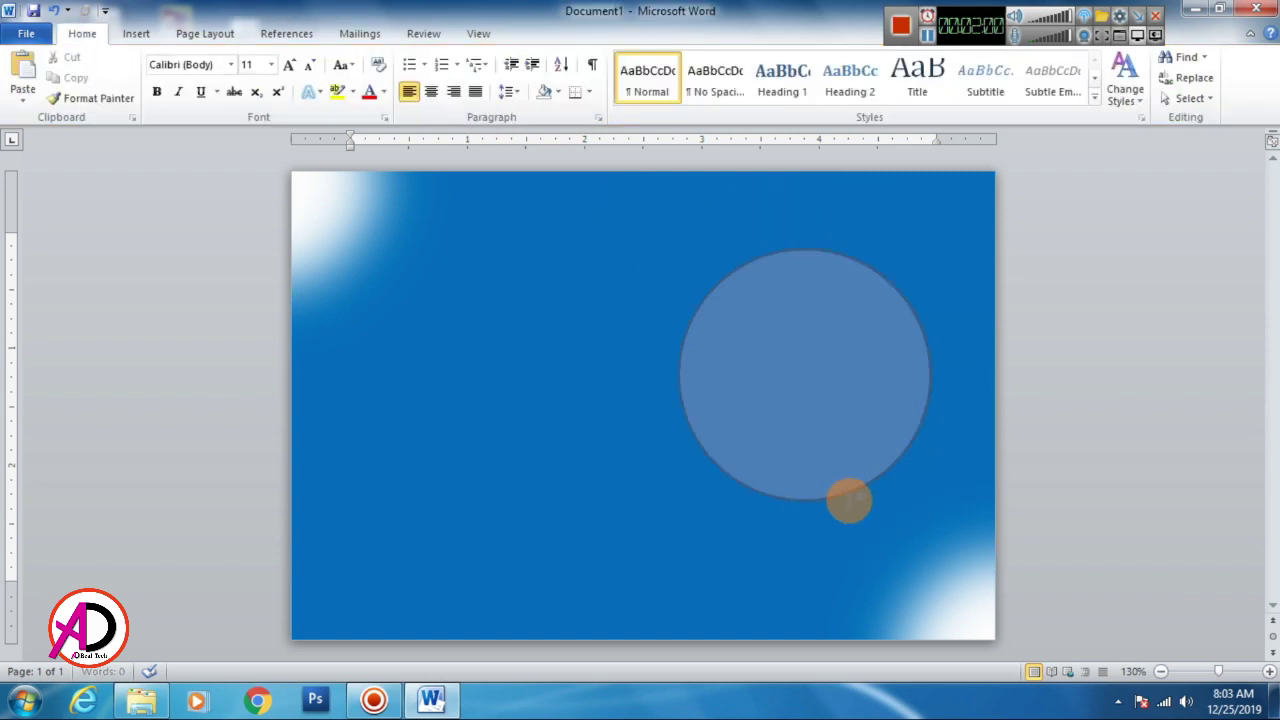
pyautogui.click(823, 415)
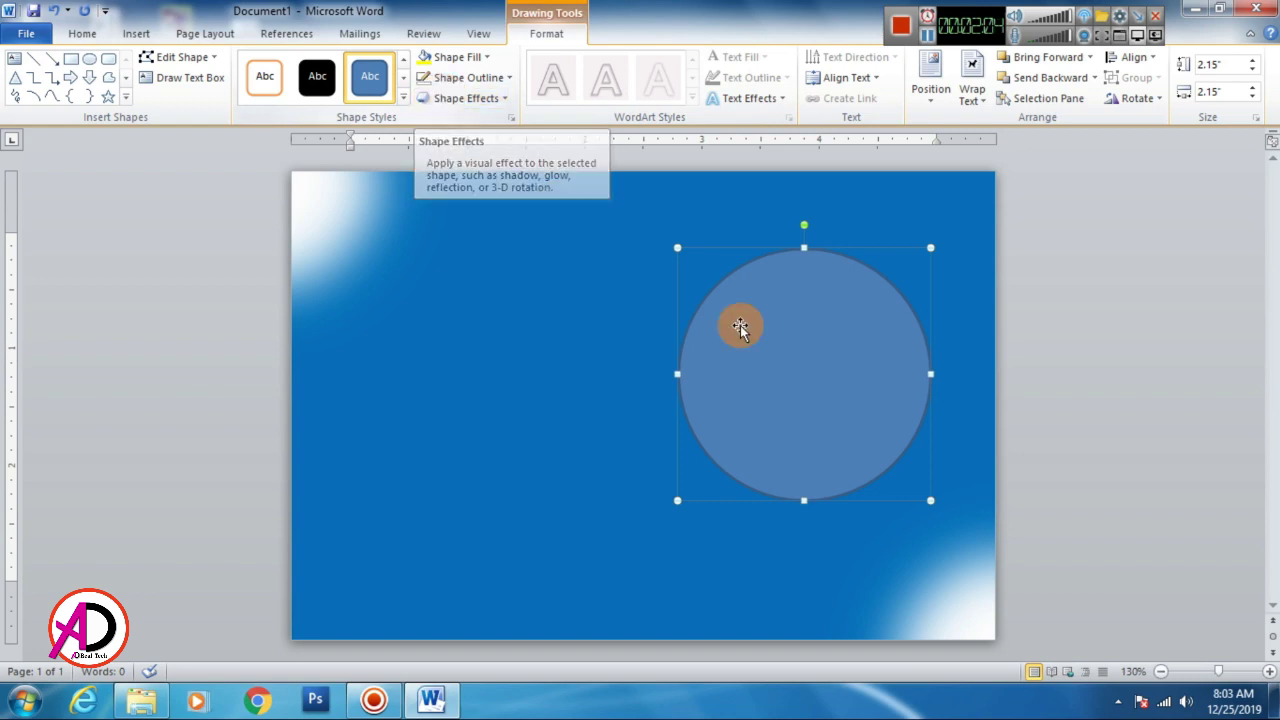
# - Fill the new circle Dark Blue
pyautogui.click(458, 78)
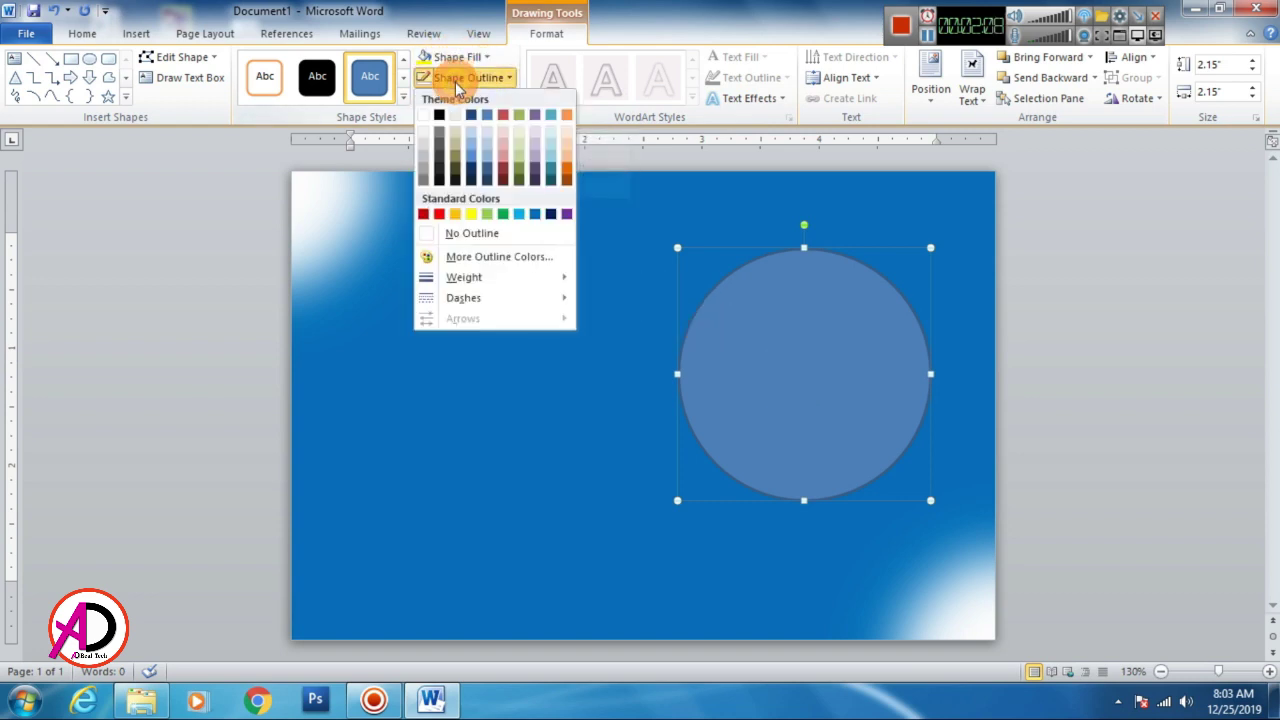
pyautogui.click(455, 57)
pyautogui.click(455, 57)
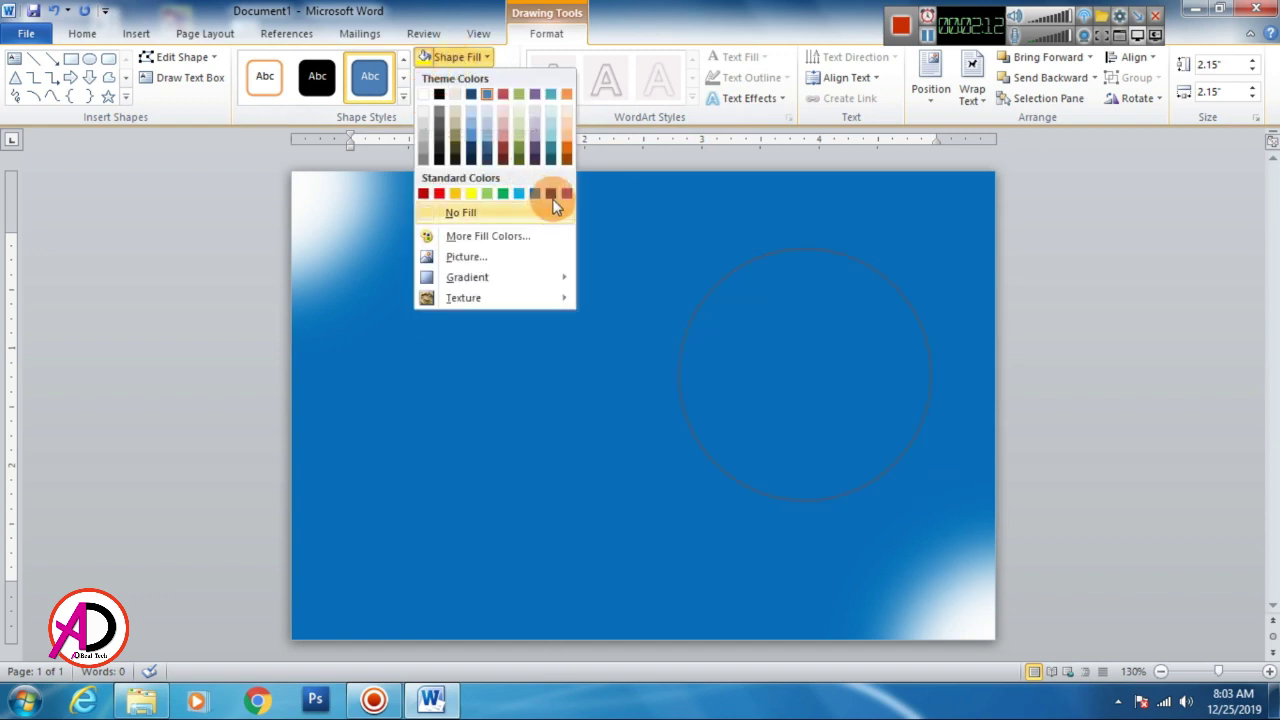
pyautogui.click(550, 193)
# - Give the dark blue circle a white 4½ pt outline
pyautogui.click(468, 78)
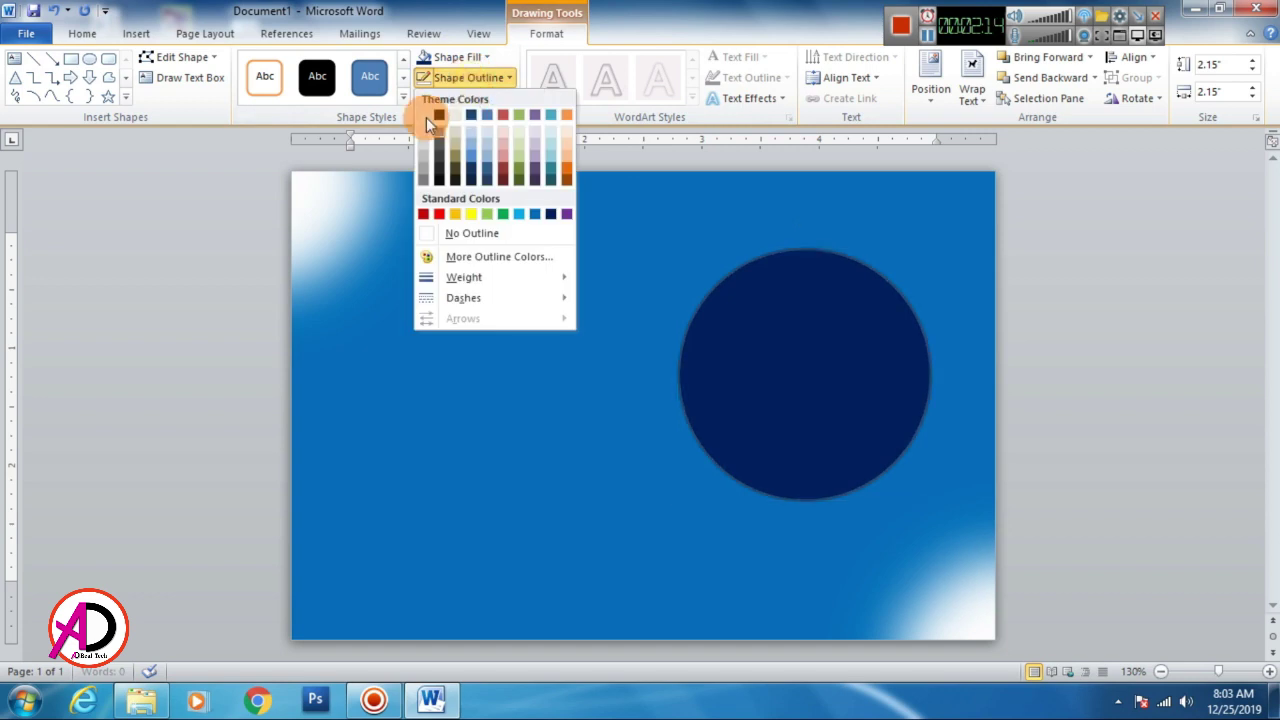
pyautogui.click(424, 110)
pyautogui.click(466, 78)
pyautogui.moveTo(463, 277)
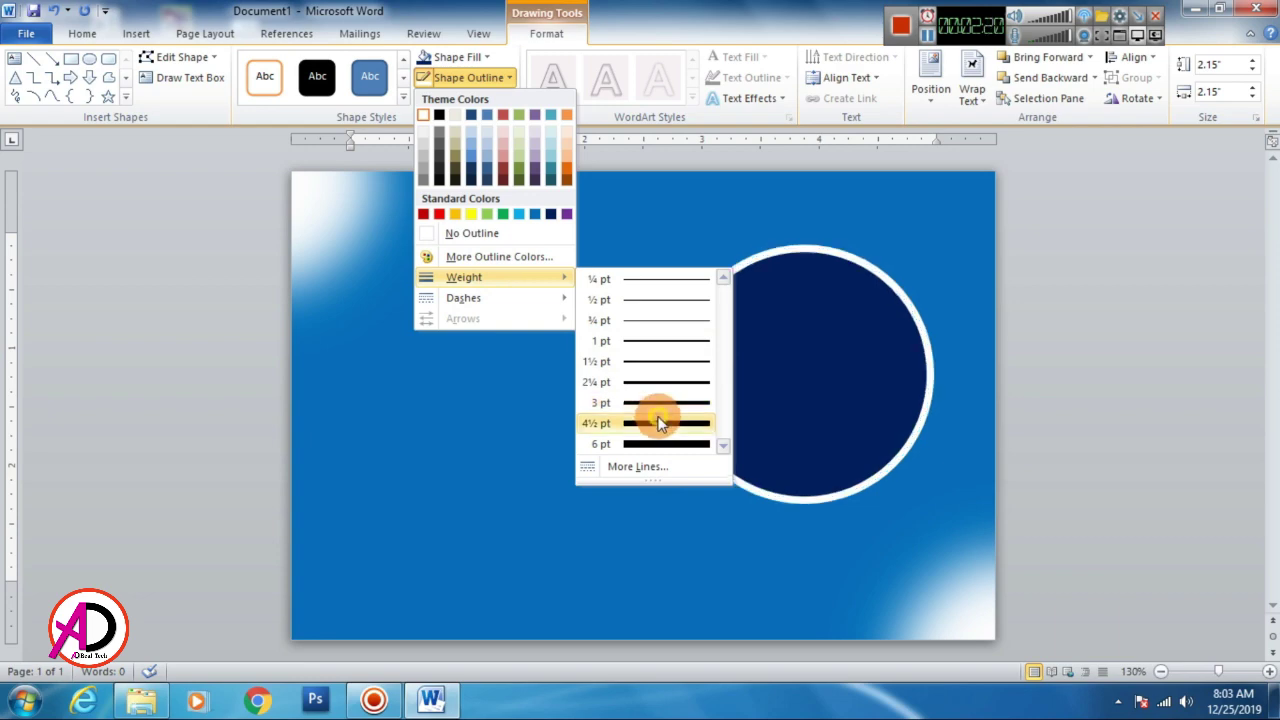
pyautogui.click(659, 422)
pyautogui.click(1143, 437)
pyautogui.click(855, 396)
pyautogui.click(1123, 414)
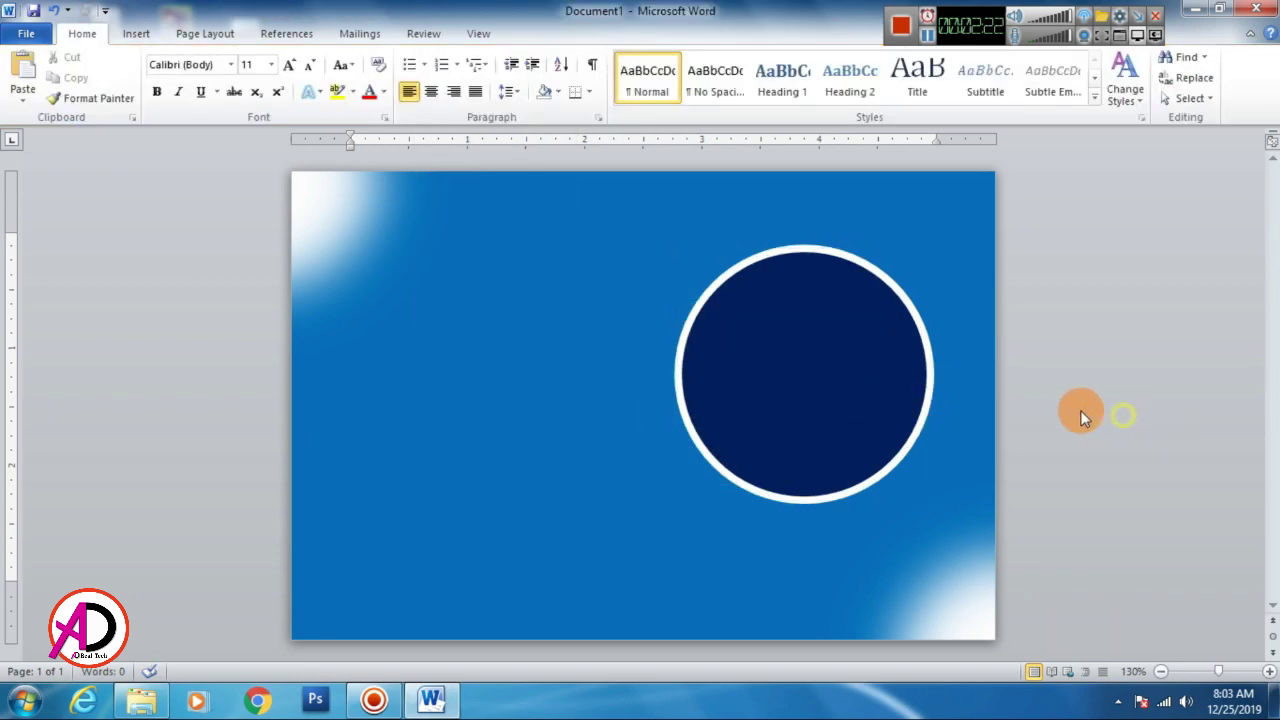
pyautogui.click(848, 346)
pyautogui.click(445, 79)
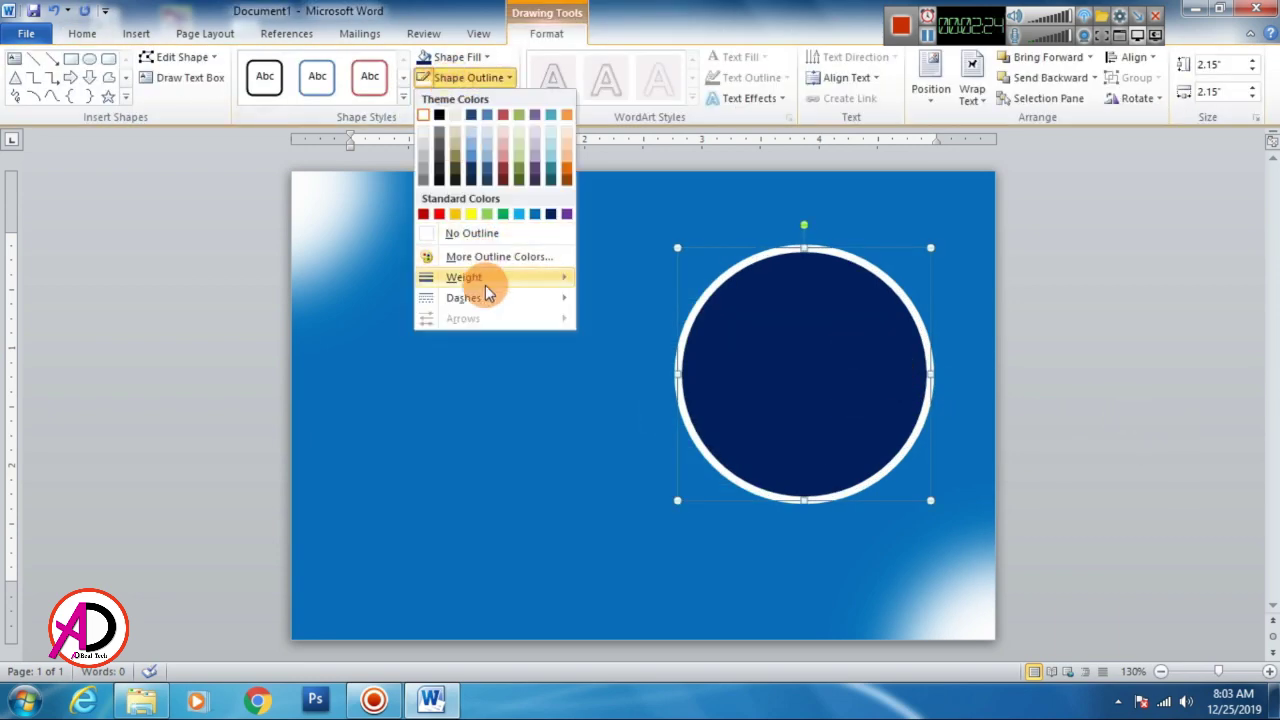
# - Reduce the circle's white outline weight to 3 pt
pyautogui.moveTo(463, 277)
pyautogui.click(675, 408)
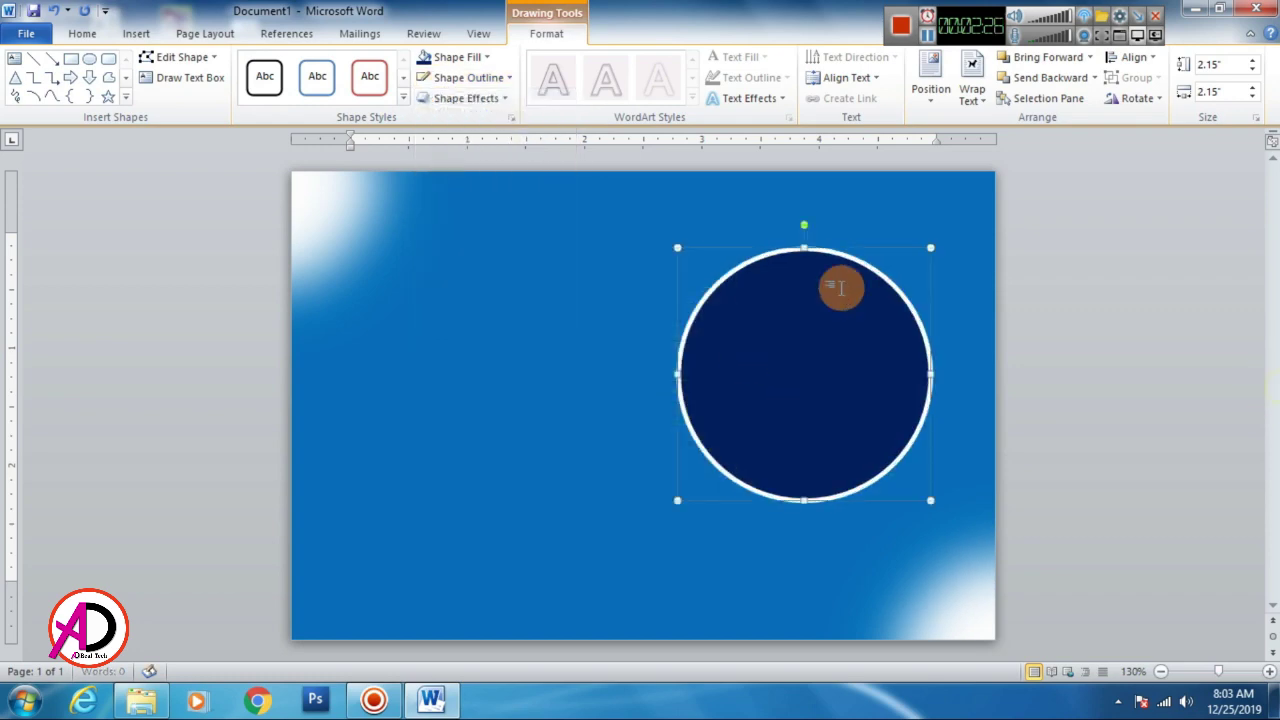
pyautogui.click(1076, 430)
pyautogui.click(823, 369)
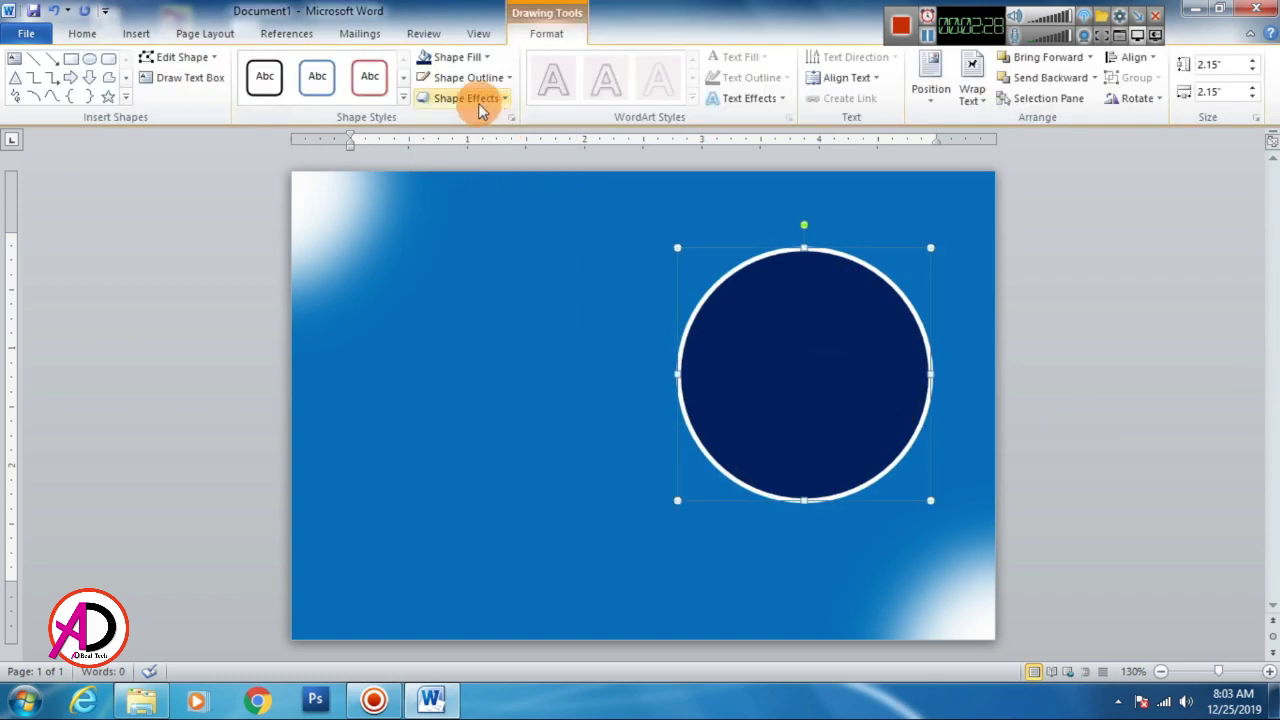
# - Add a soft yellow-green glow around the navy circle
pyautogui.click(476, 100)
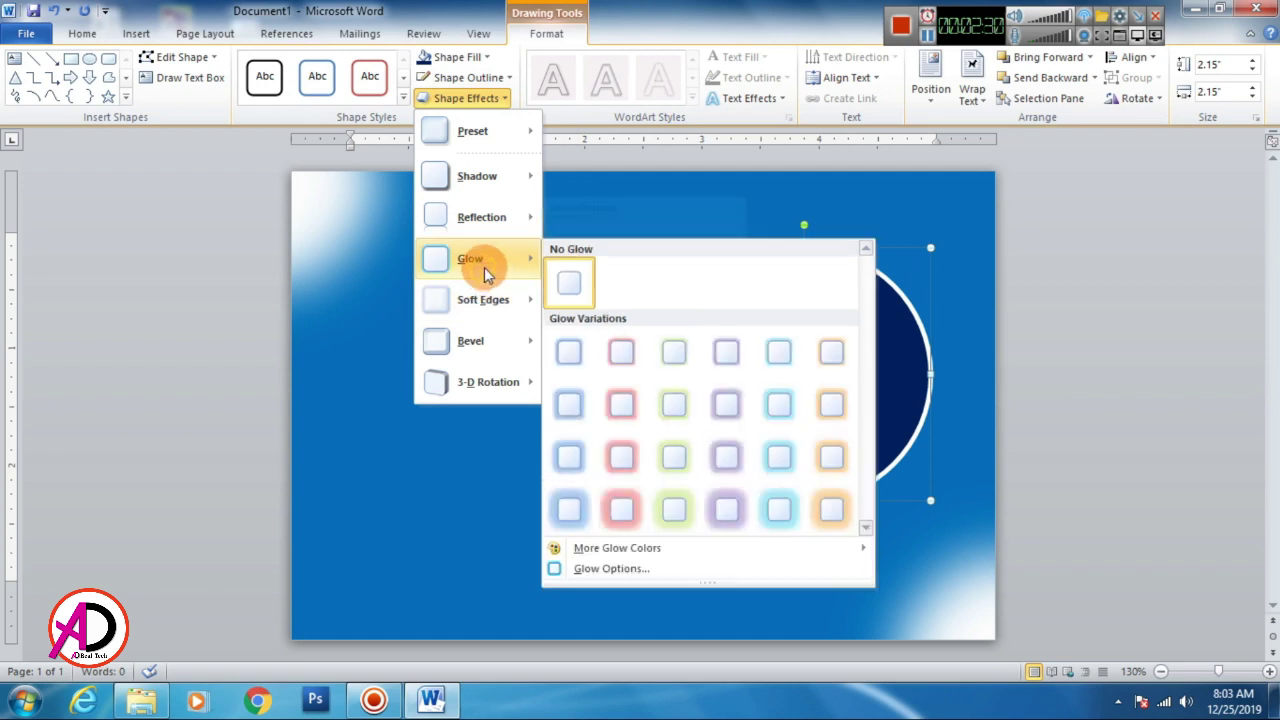
pyautogui.moveTo(470, 258)
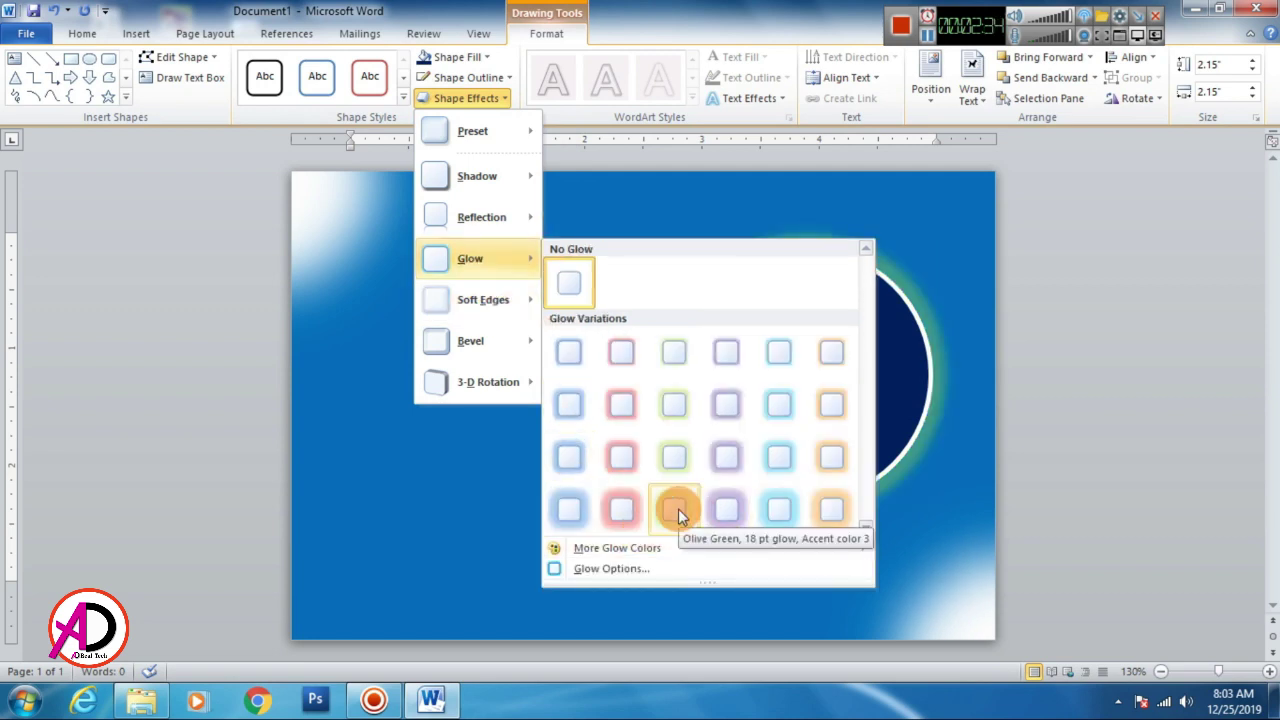
pyautogui.moveTo(617, 548)
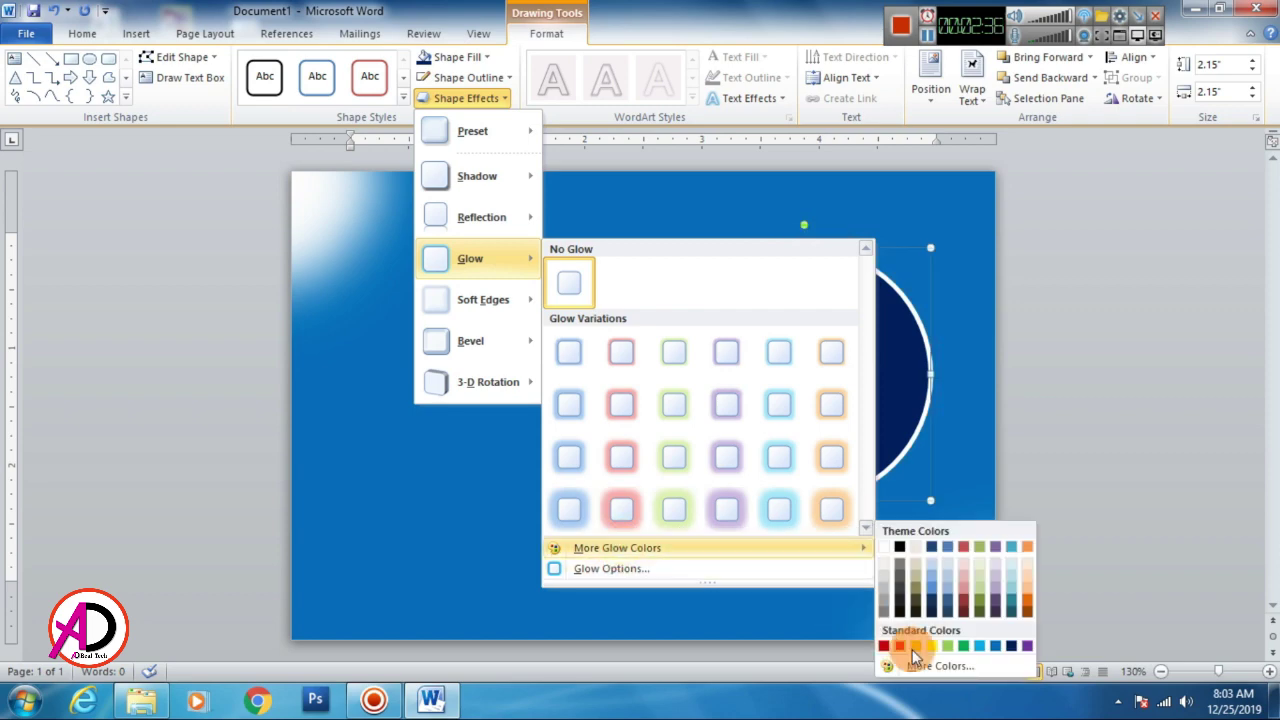
pyautogui.click(934, 649)
pyautogui.click(945, 402)
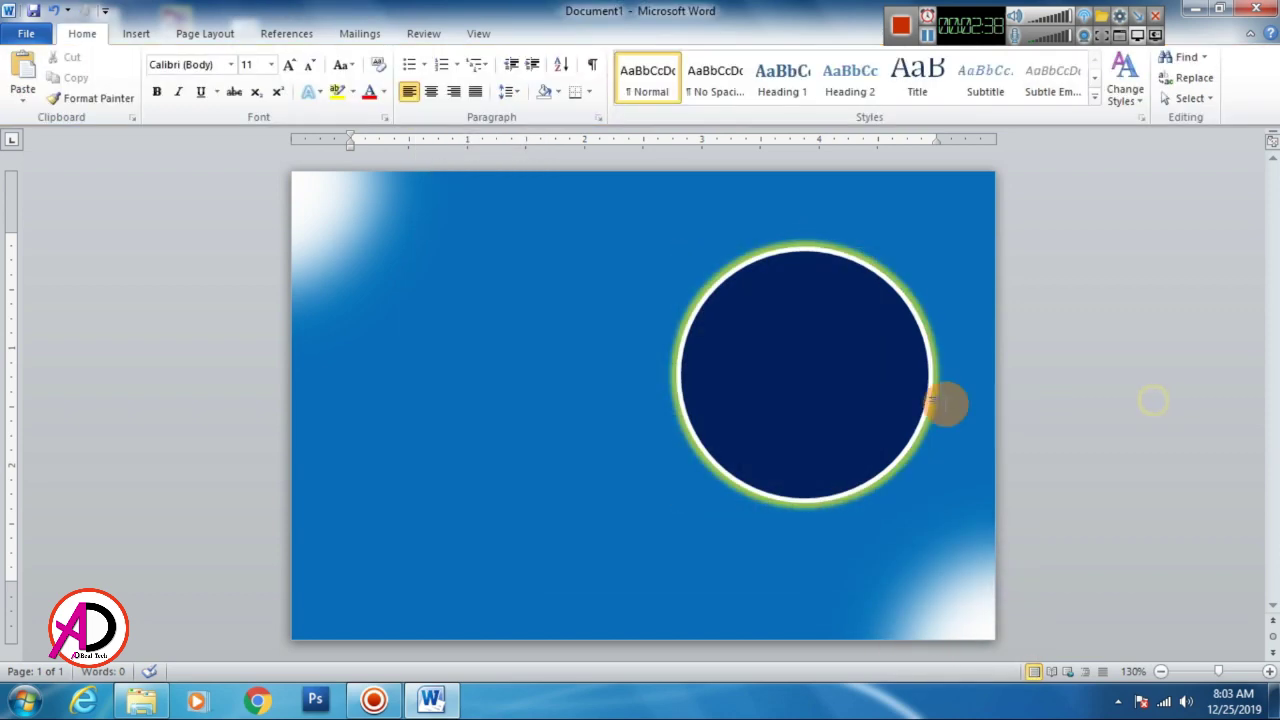
pyautogui.click(814, 423)
pyautogui.click(1150, 468)
# - Draw a new circle on the left with no fill and a yellow outline
pyautogui.click(136, 33)
pyautogui.click(274, 80)
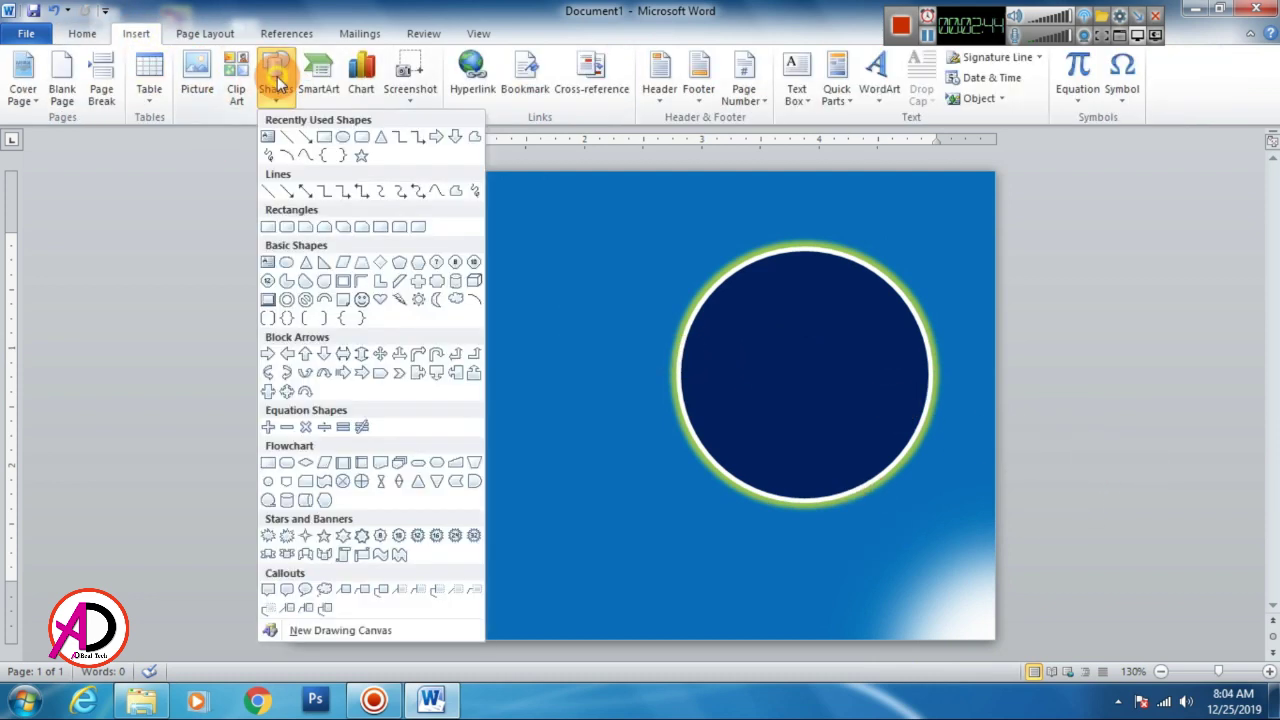
pyautogui.click(341, 145)
pyautogui.moveTo(356, 276); pyautogui.dragTo(643, 543)
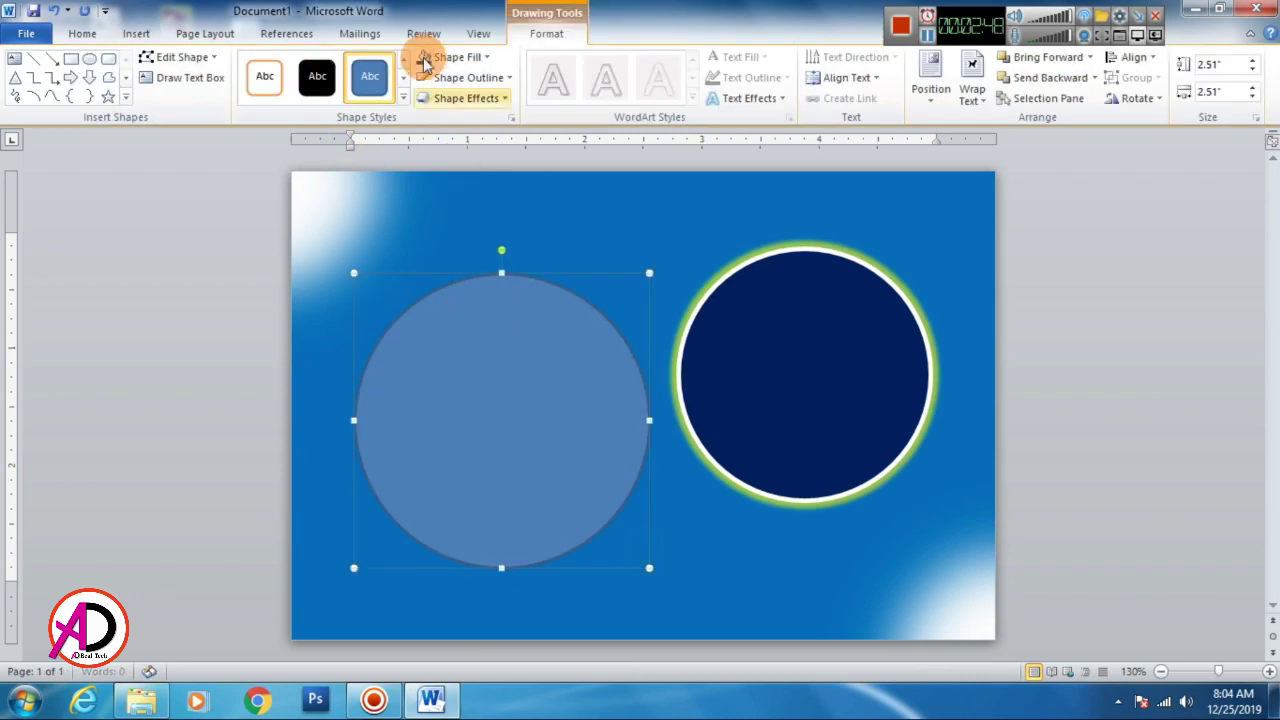
pyautogui.click(478, 74)
pyautogui.click(470, 57)
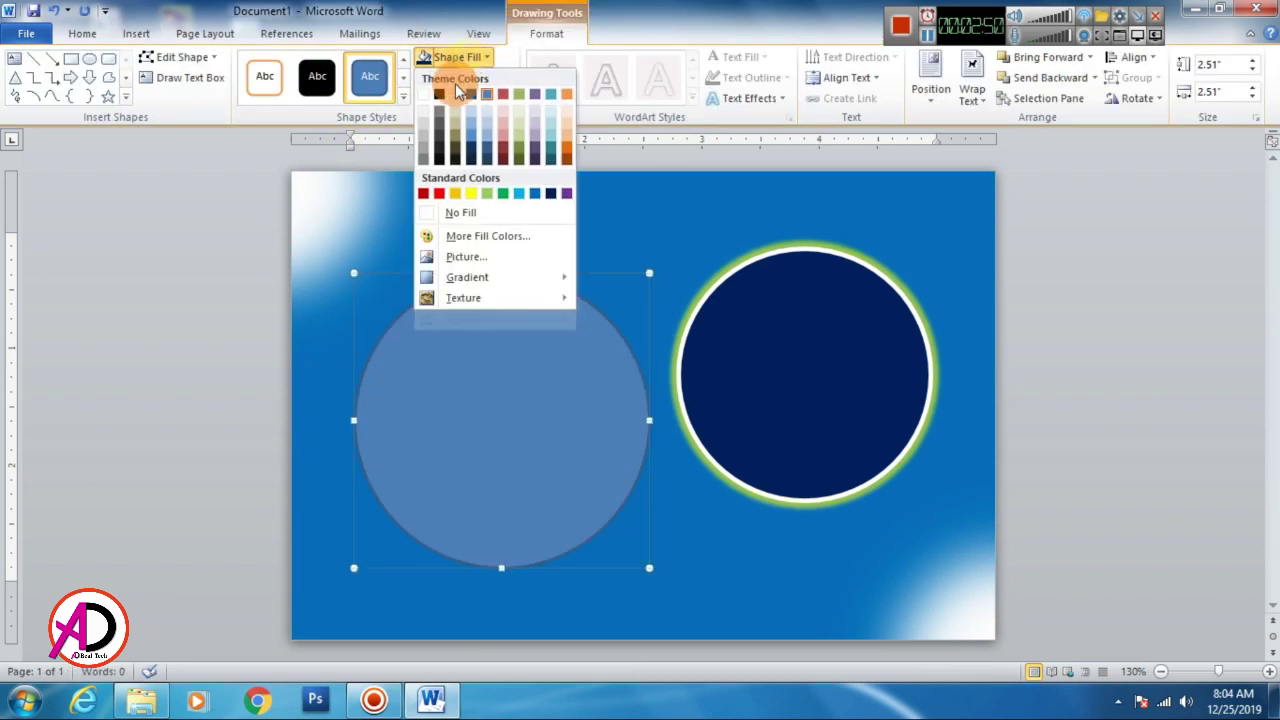
pyautogui.click(472, 213)
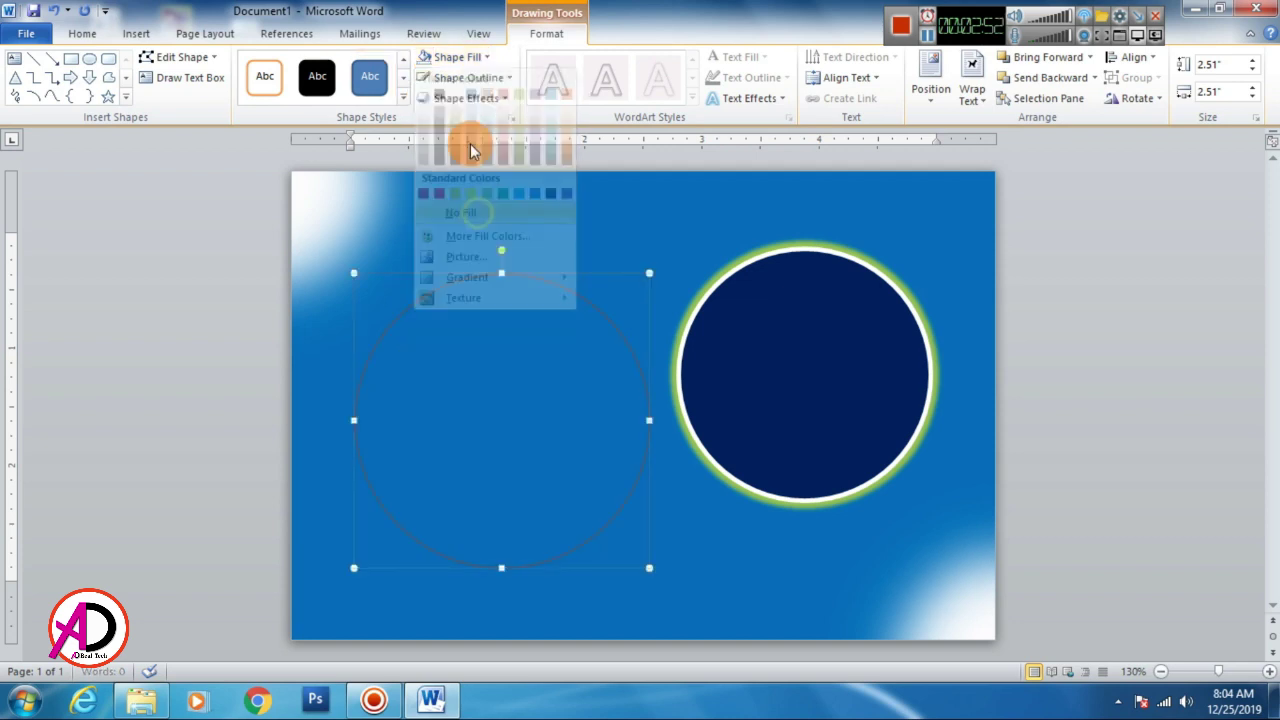
pyautogui.click(462, 77)
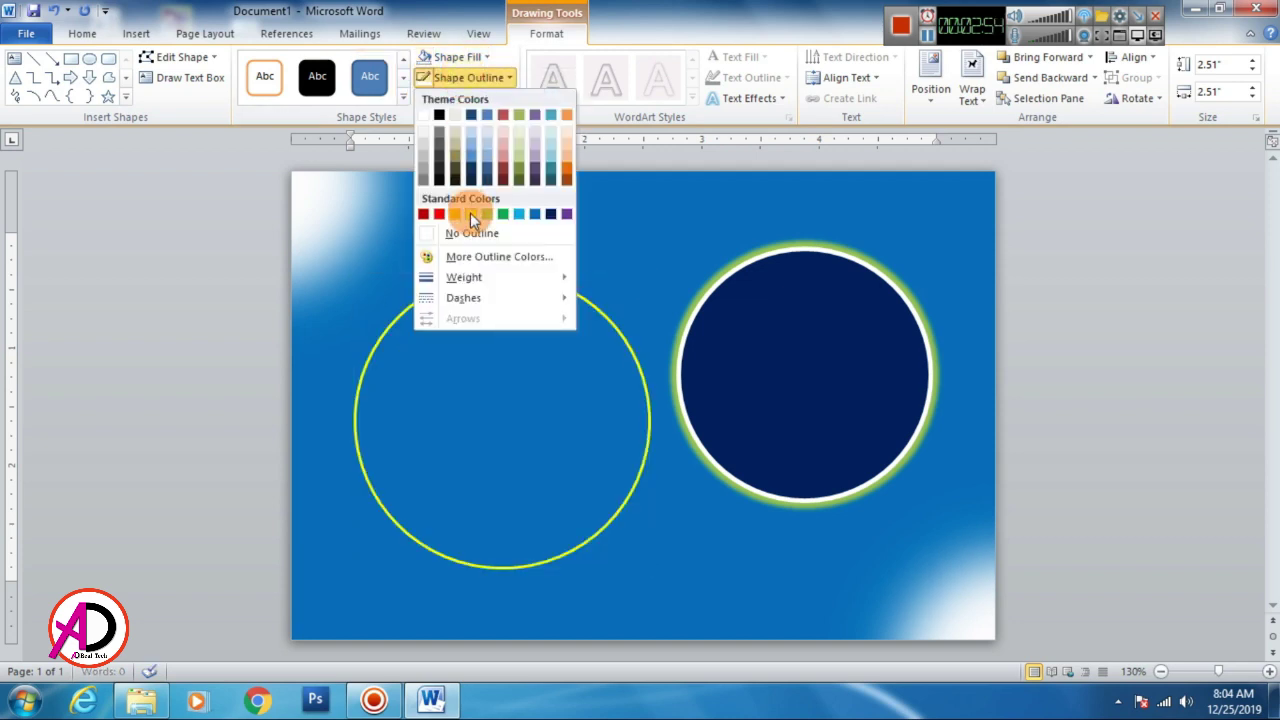
pyautogui.click(470, 213)
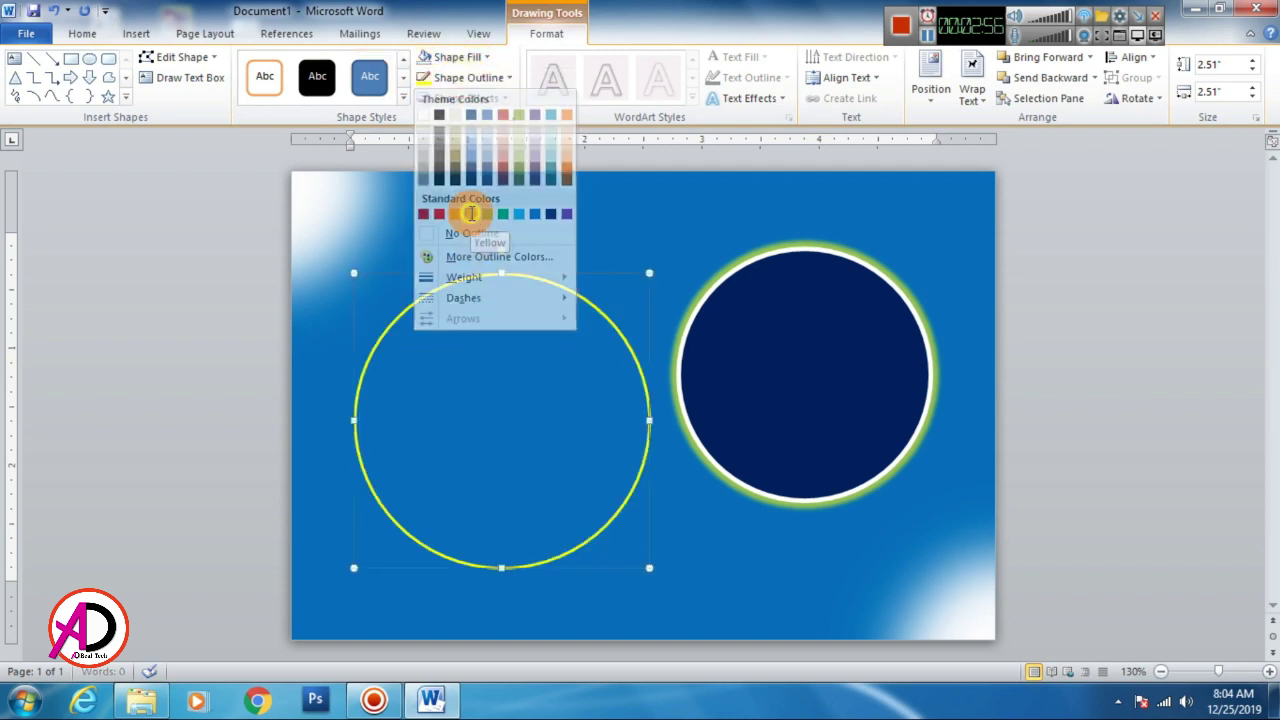
# - Position the ring around the dark circle and change its outline to light blue
pyautogui.moveTo(547, 283); pyautogui.dragTo(850, 237)
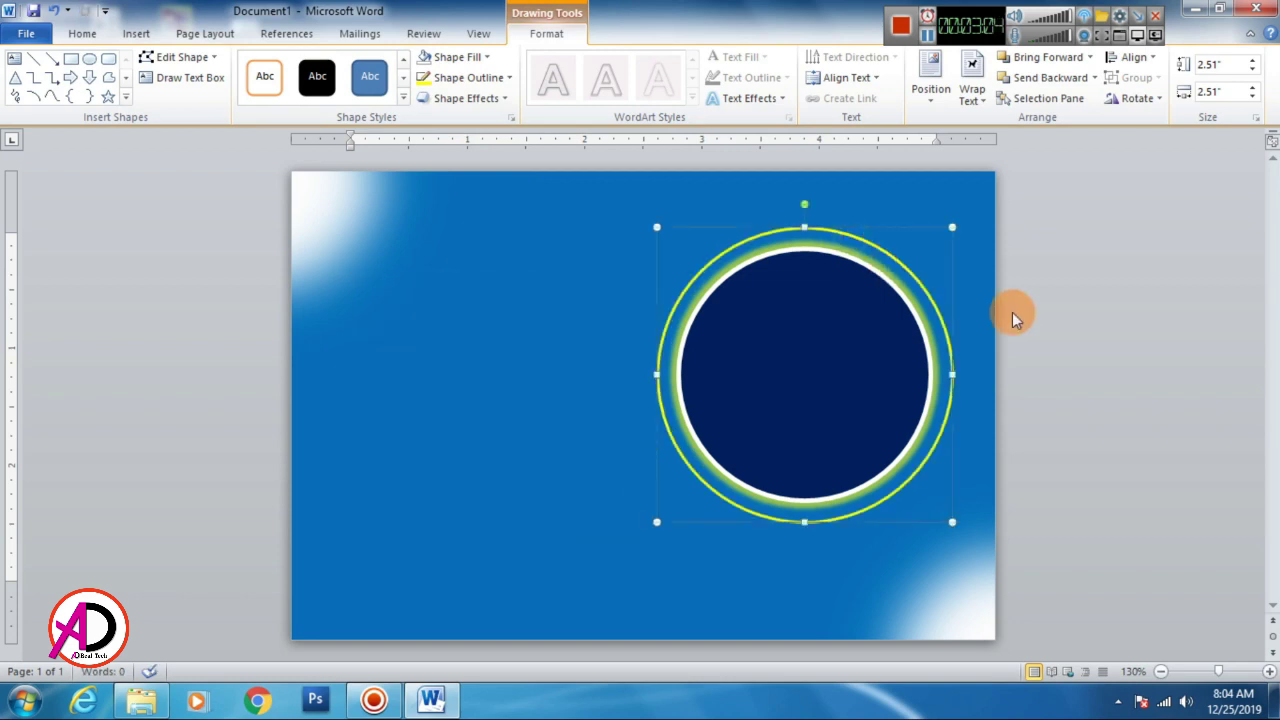
pyautogui.hotkey('ctrl', 'Right')
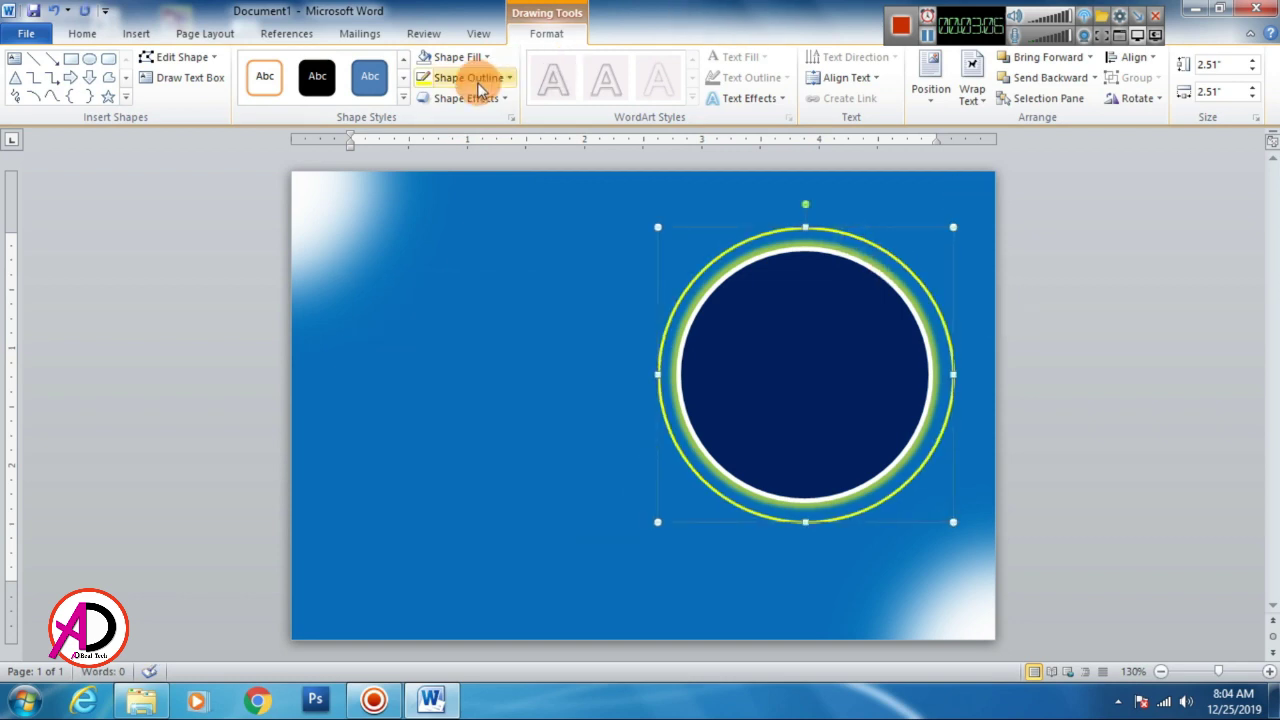
pyautogui.click(470, 78)
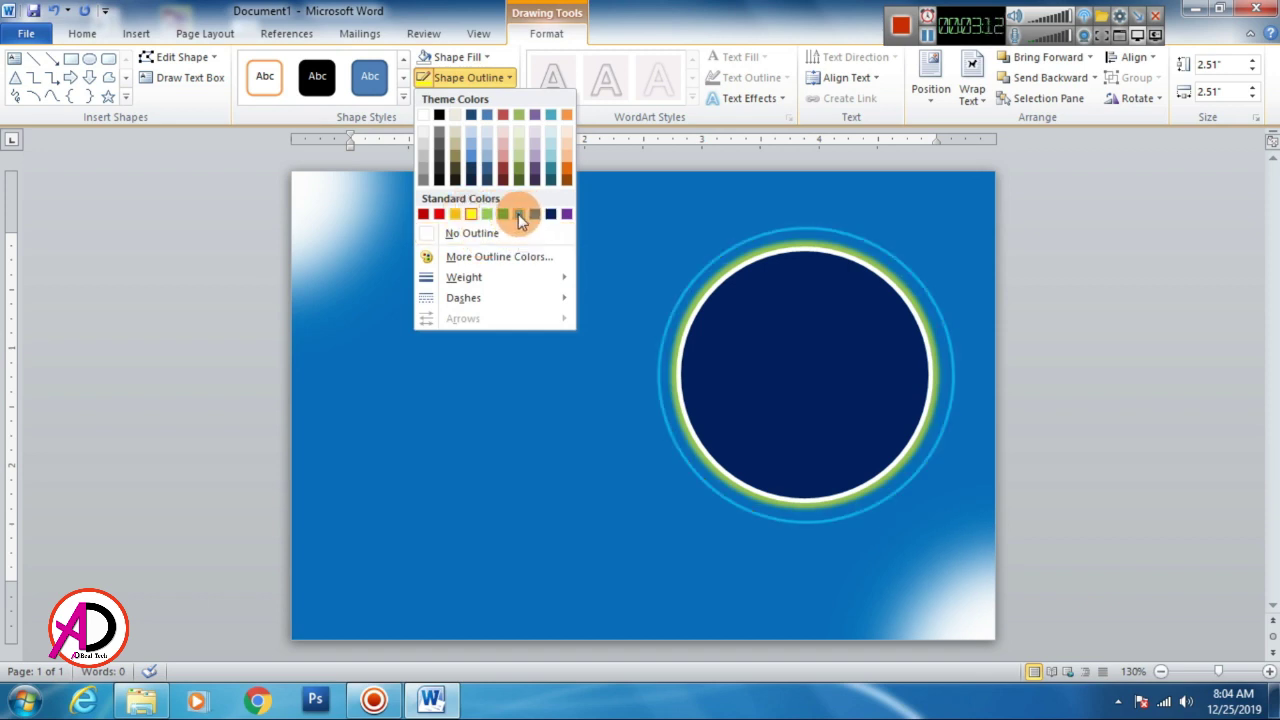
pyautogui.click(518, 214)
pyautogui.click(1210, 339)
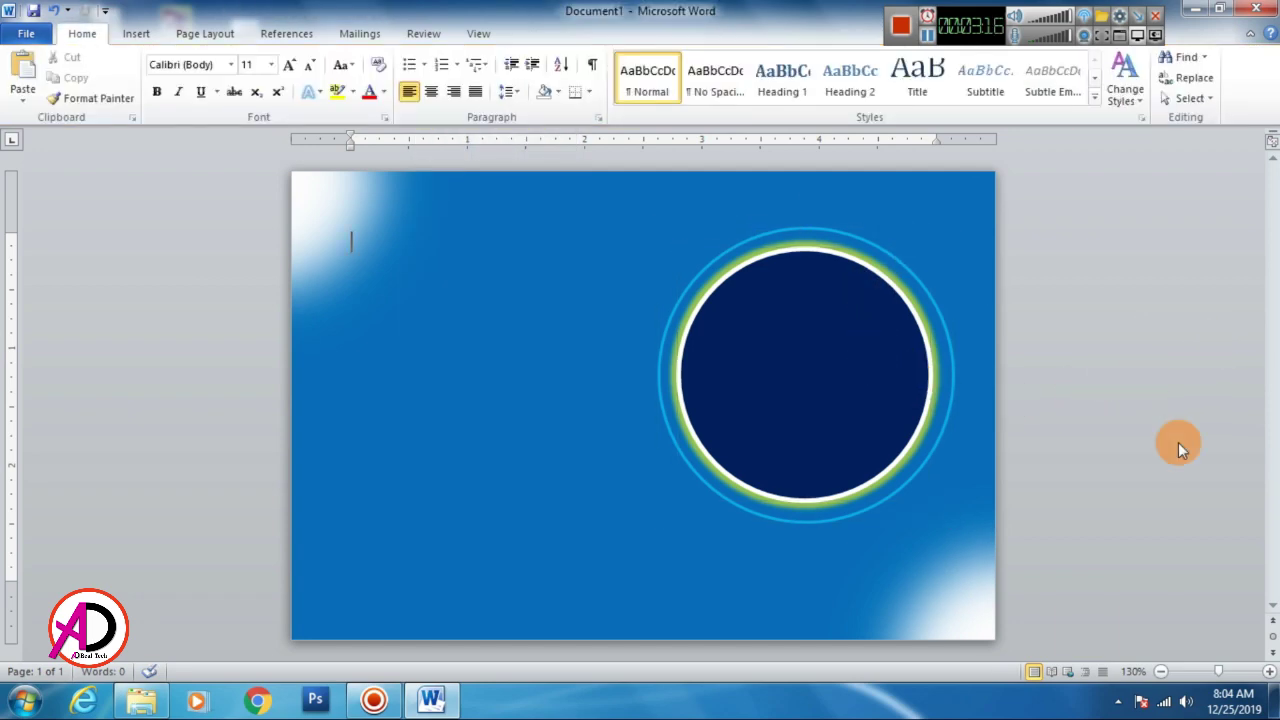
# - Swap the ring's green glow for a blue glow variation
pyautogui.click(931, 364)
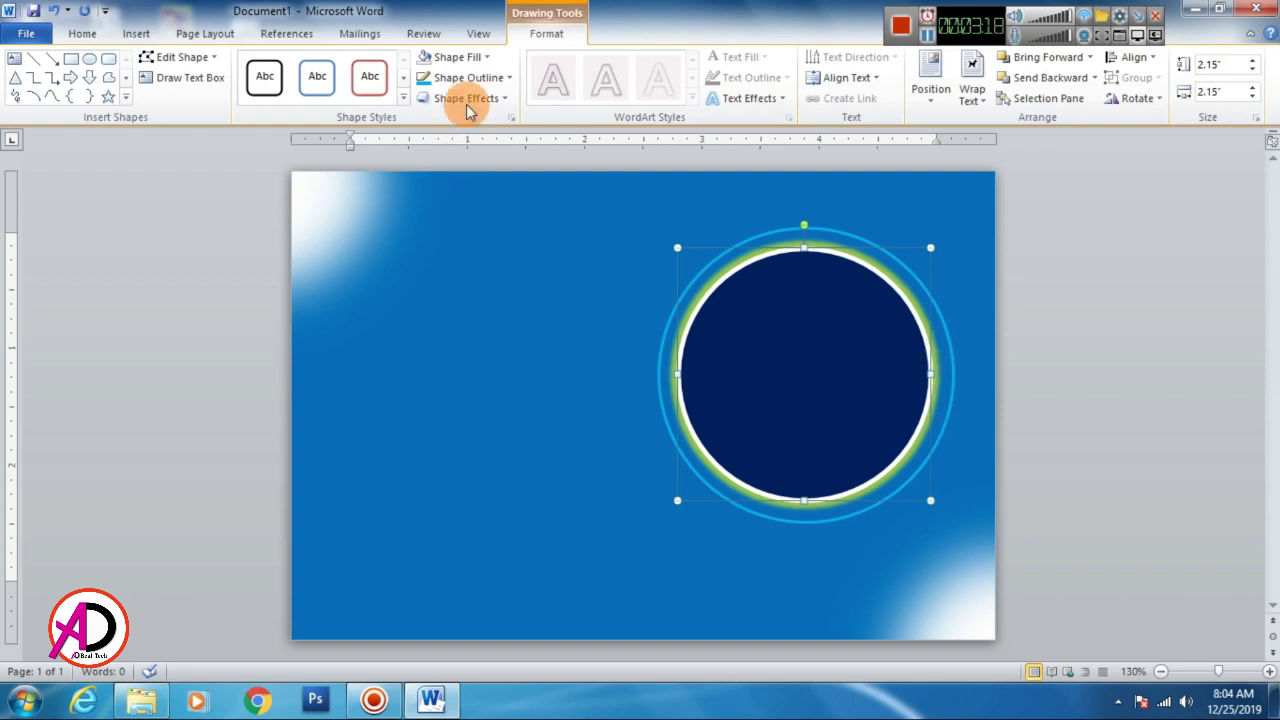
pyautogui.click(468, 77)
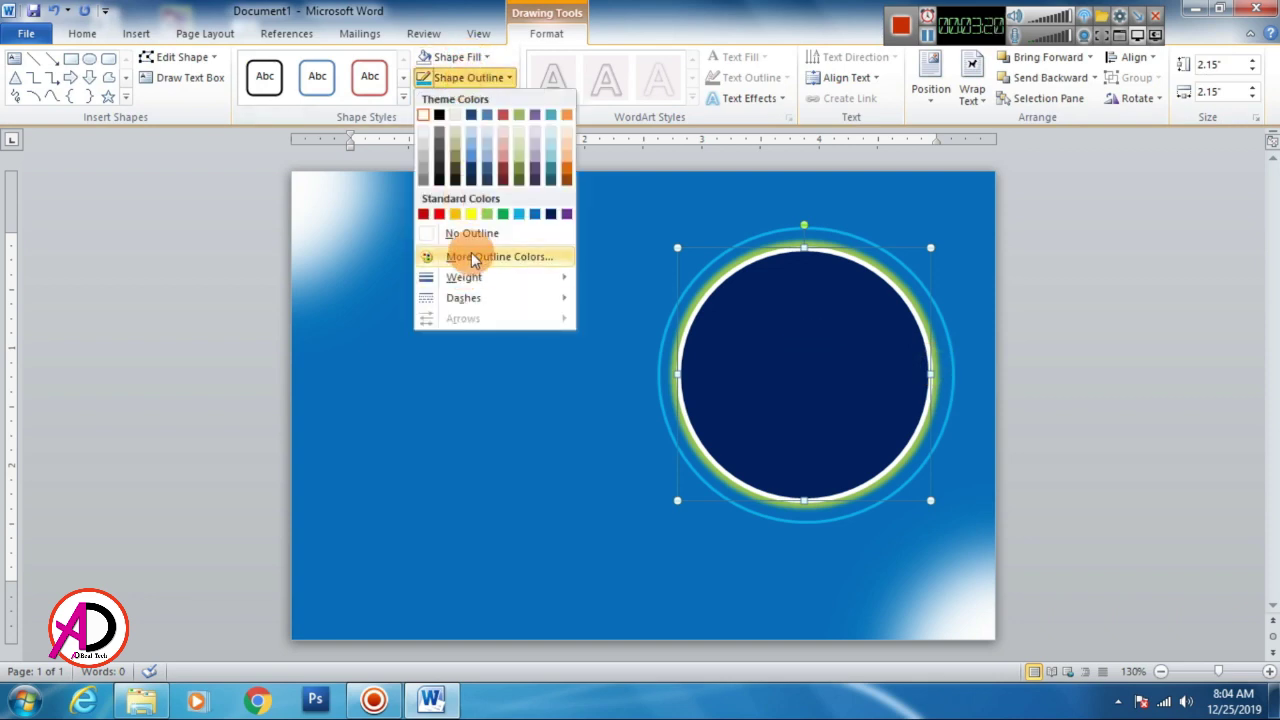
pyautogui.click(460, 58)
pyautogui.click(466, 98)
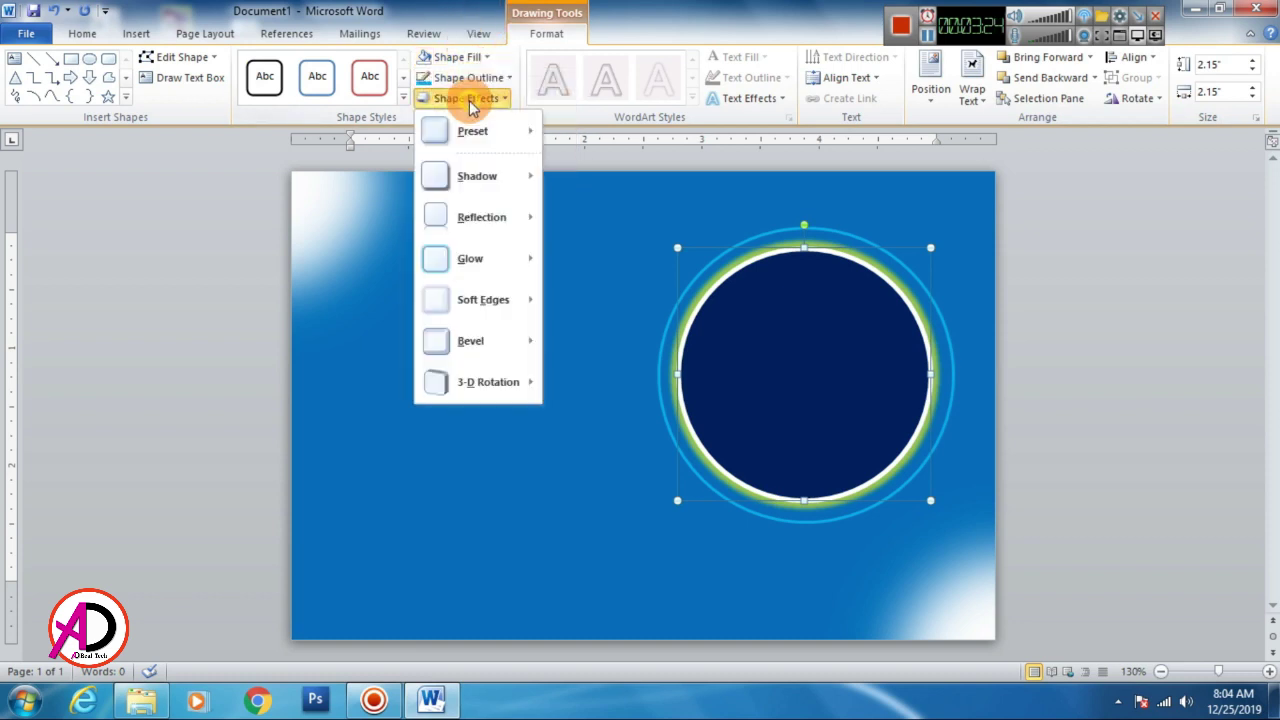
pyautogui.click(806, 354)
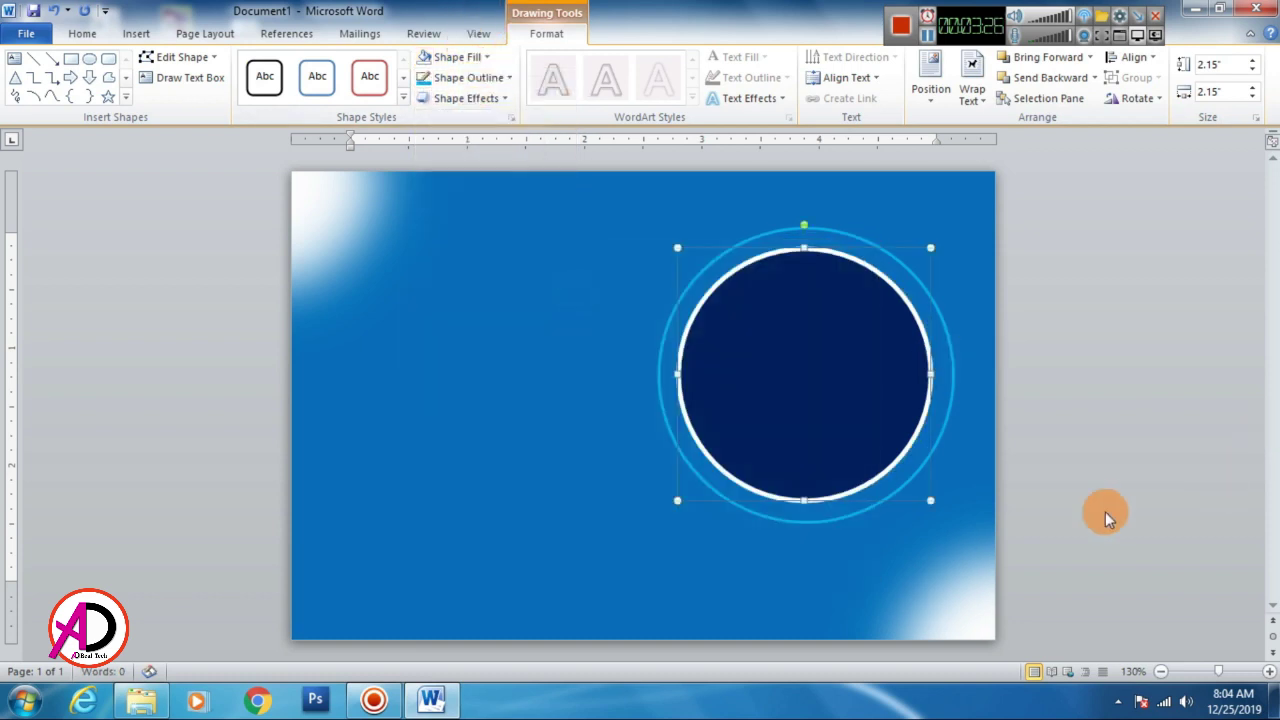
pyautogui.click(458, 277)
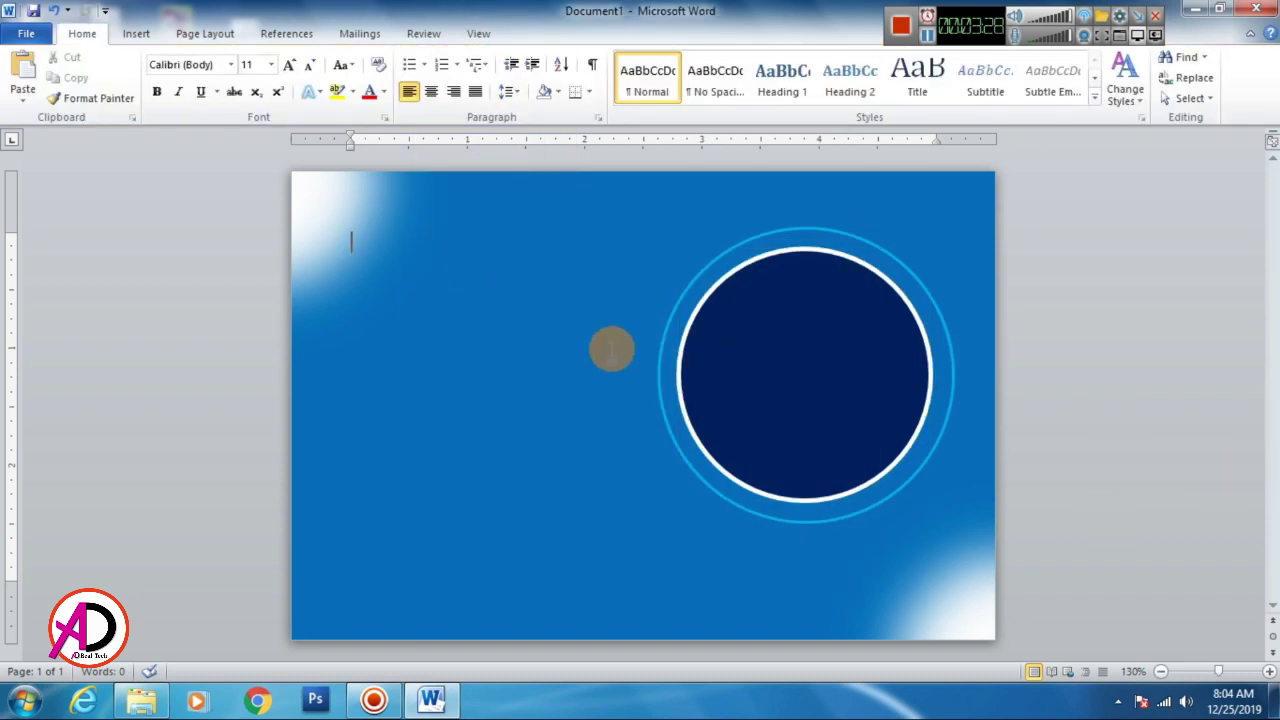
pyautogui.click(794, 374)
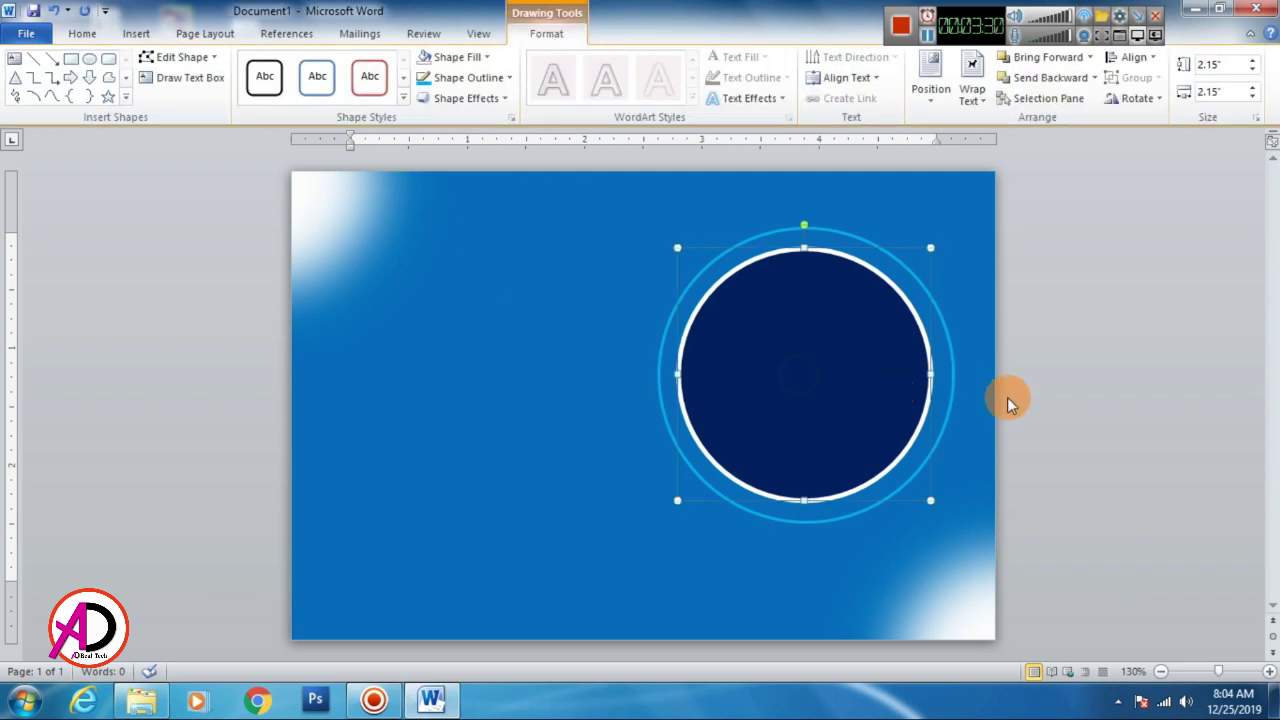
pyautogui.click(1140, 430)
pyautogui.click(136, 33)
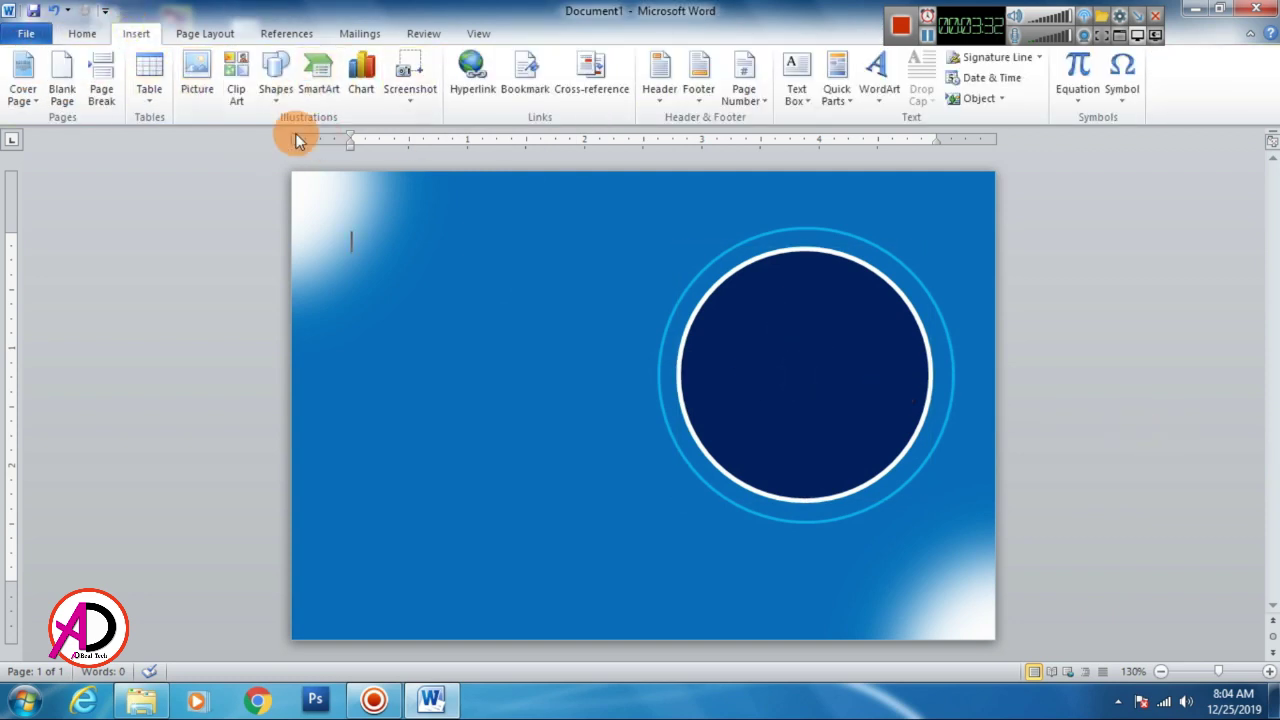
# - Draw a large oval circle, fill it white and remove its outline
pyautogui.click(278, 90)
pyautogui.click(337, 134)
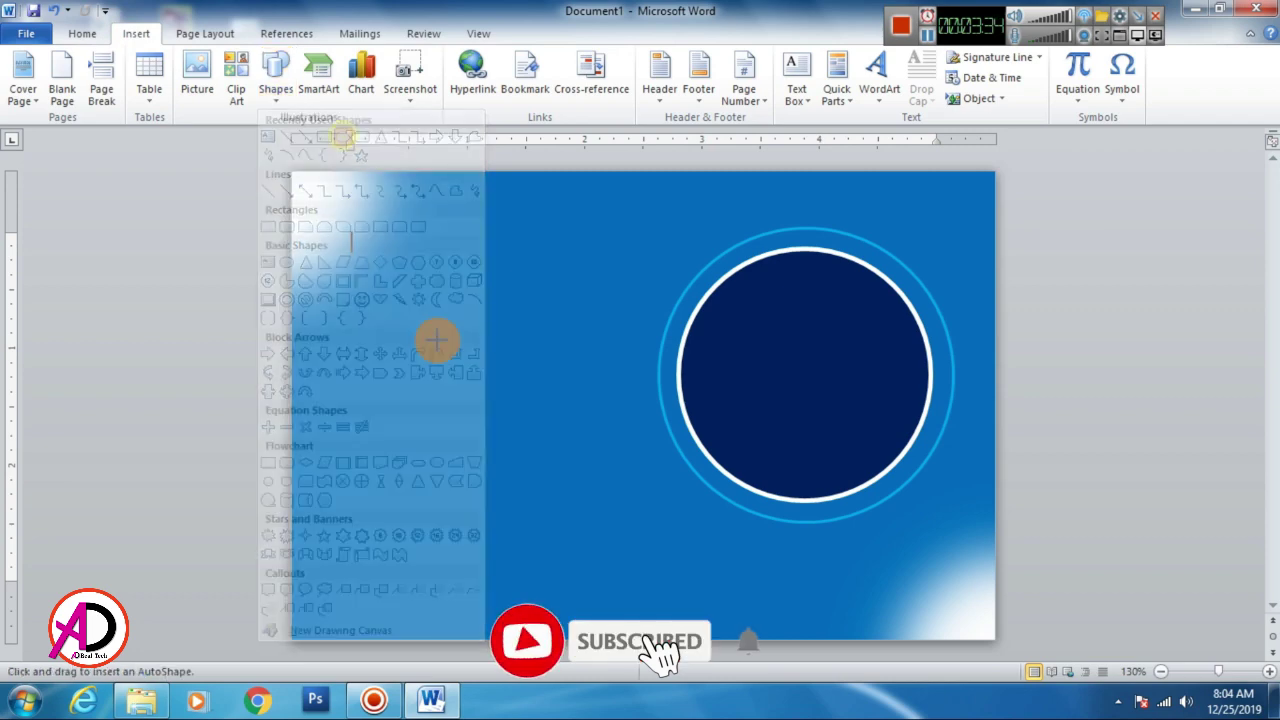
pyautogui.moveTo(377, 314); pyautogui.dragTo(723, 660)
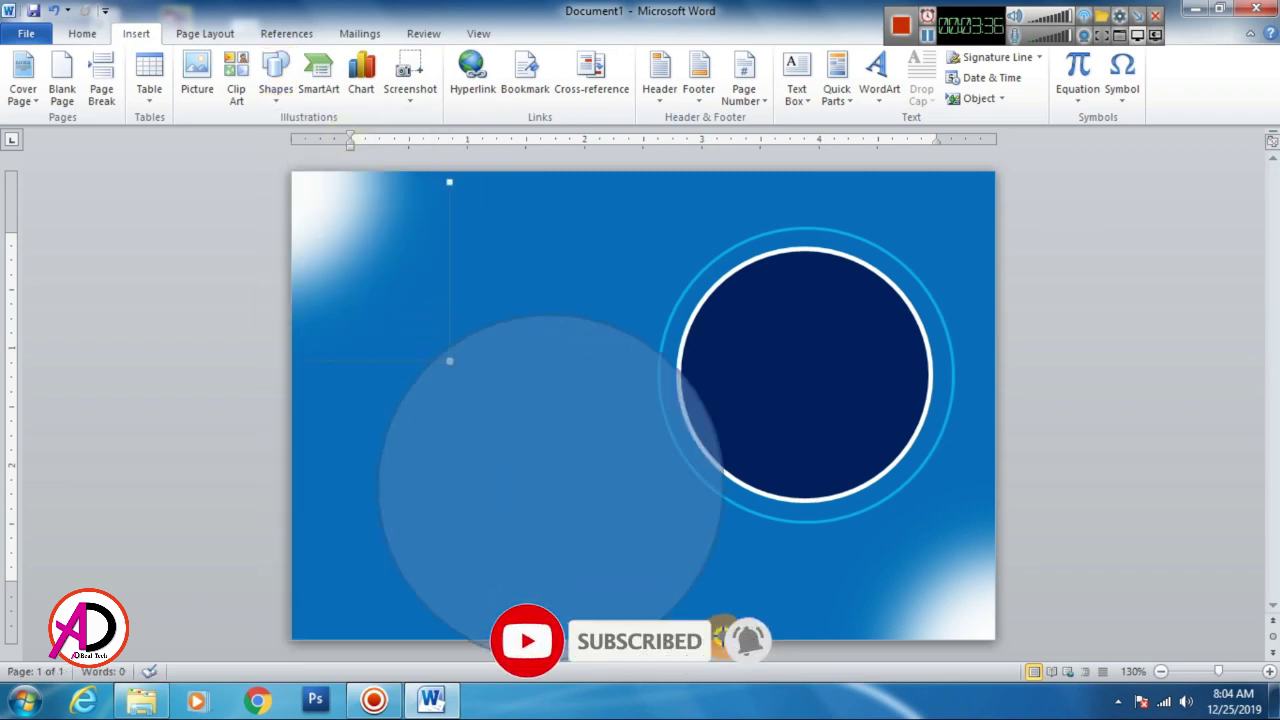
pyautogui.moveTo(574, 508); pyautogui.dragTo(518, 424)
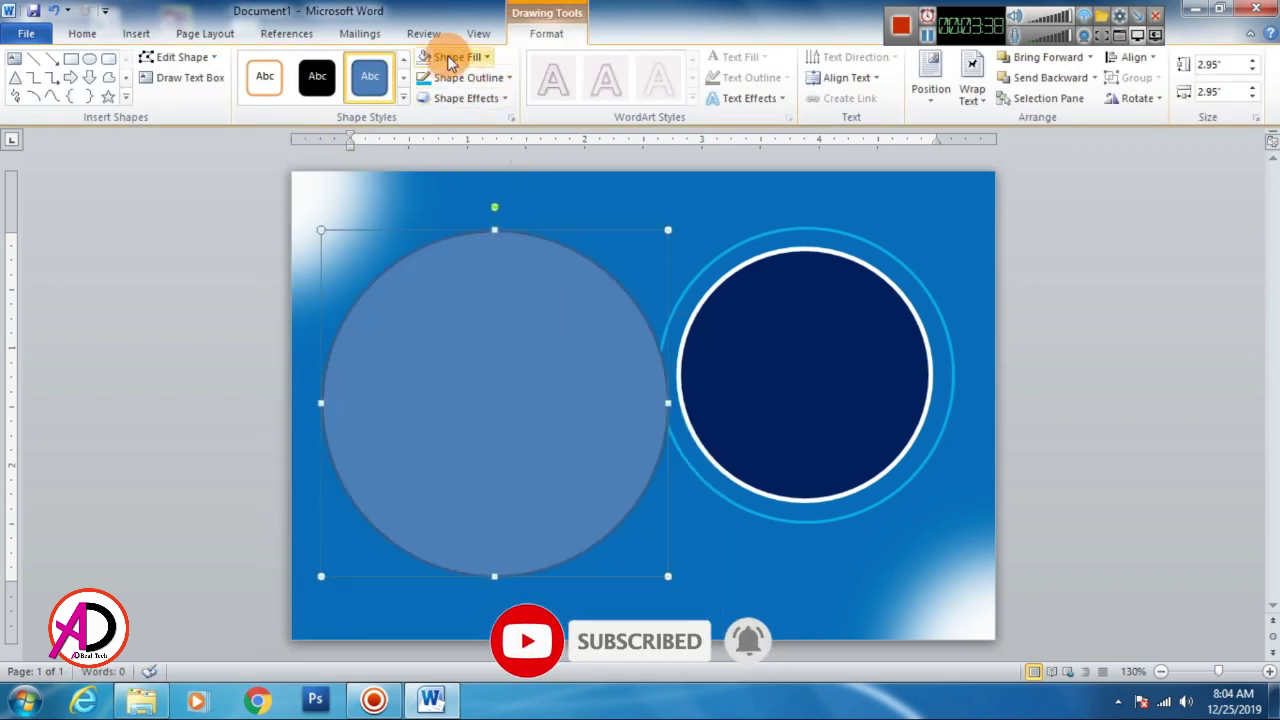
pyautogui.click(452, 57)
pyautogui.click(425, 96)
pyautogui.click(462, 77)
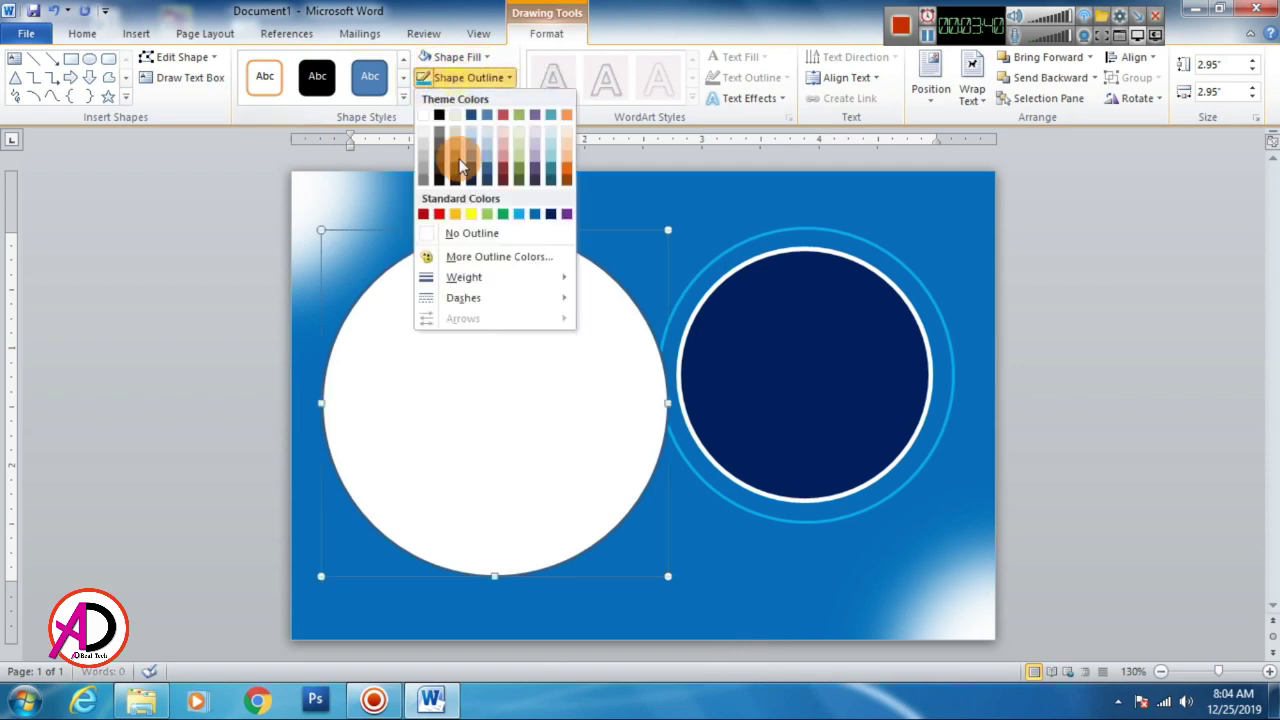
pyautogui.click(466, 235)
# - Give it 50 Point soft edges, enlarge it, and send it behind the navy circle
pyautogui.click(460, 97)
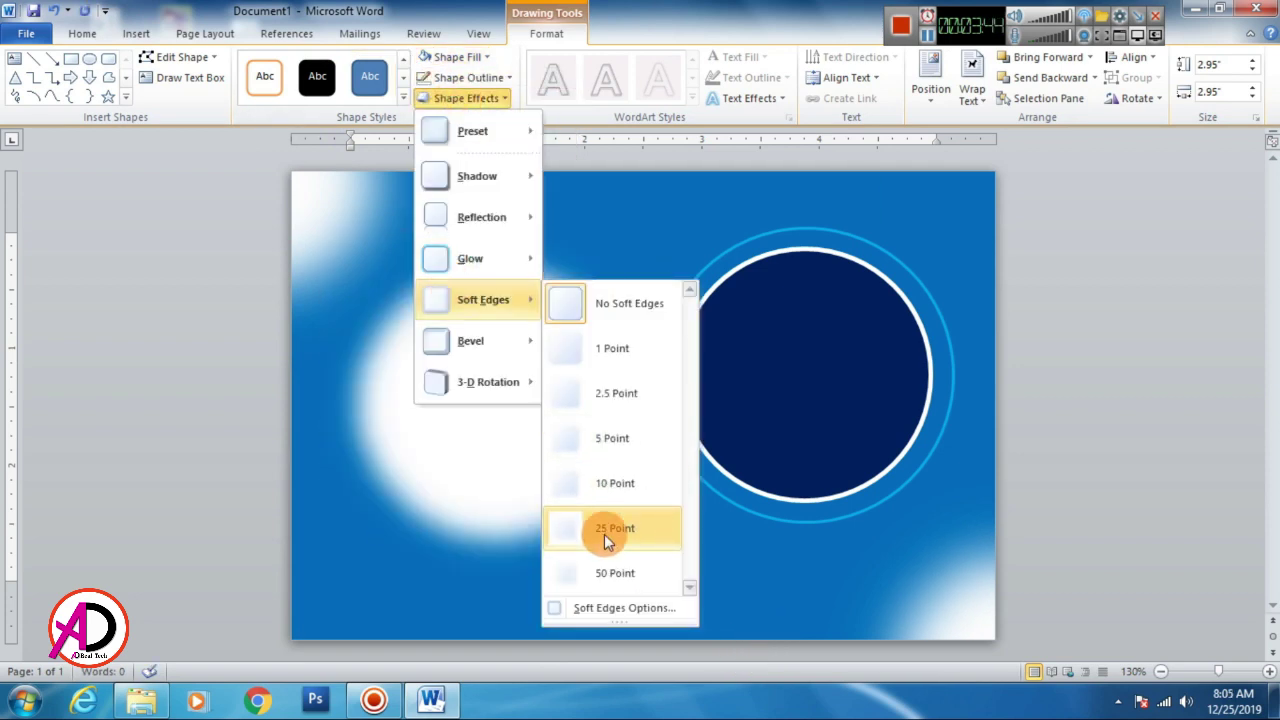
pyautogui.click(600, 573)
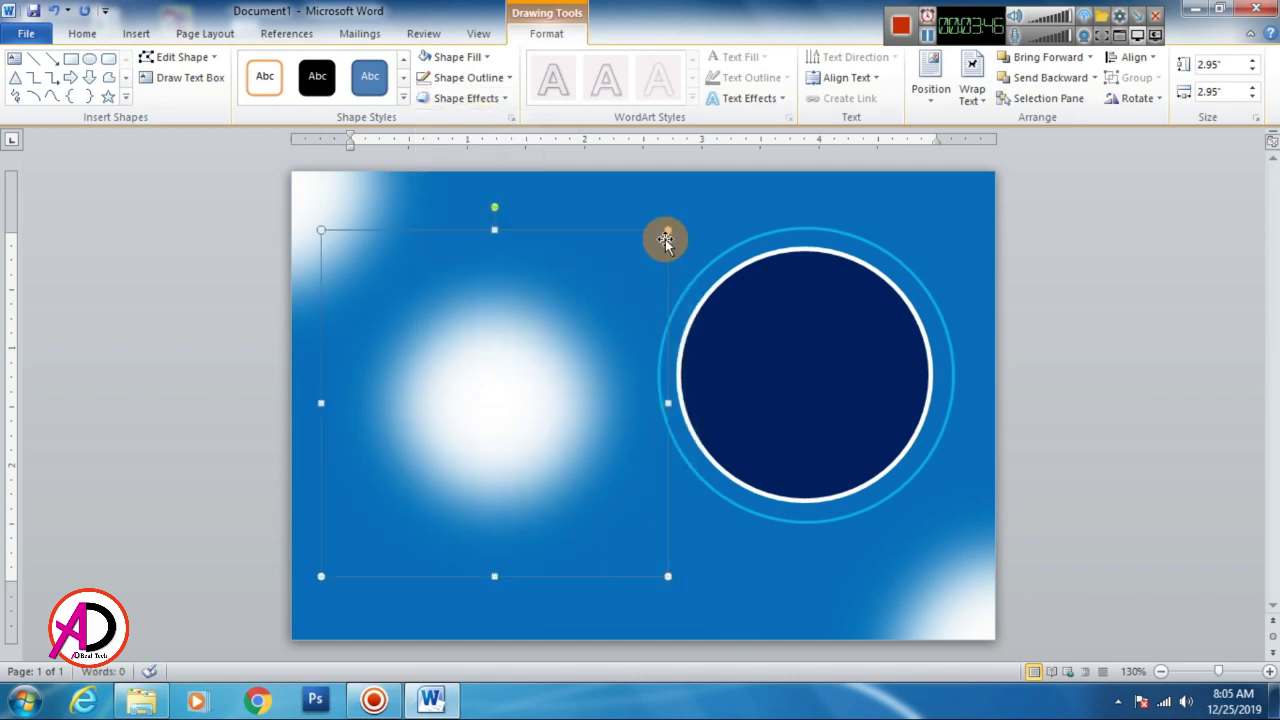
pyautogui.moveTo(665, 239); pyautogui.dragTo(710, 181)
pyautogui.moveTo(514, 371); pyautogui.dragTo(820, 340)
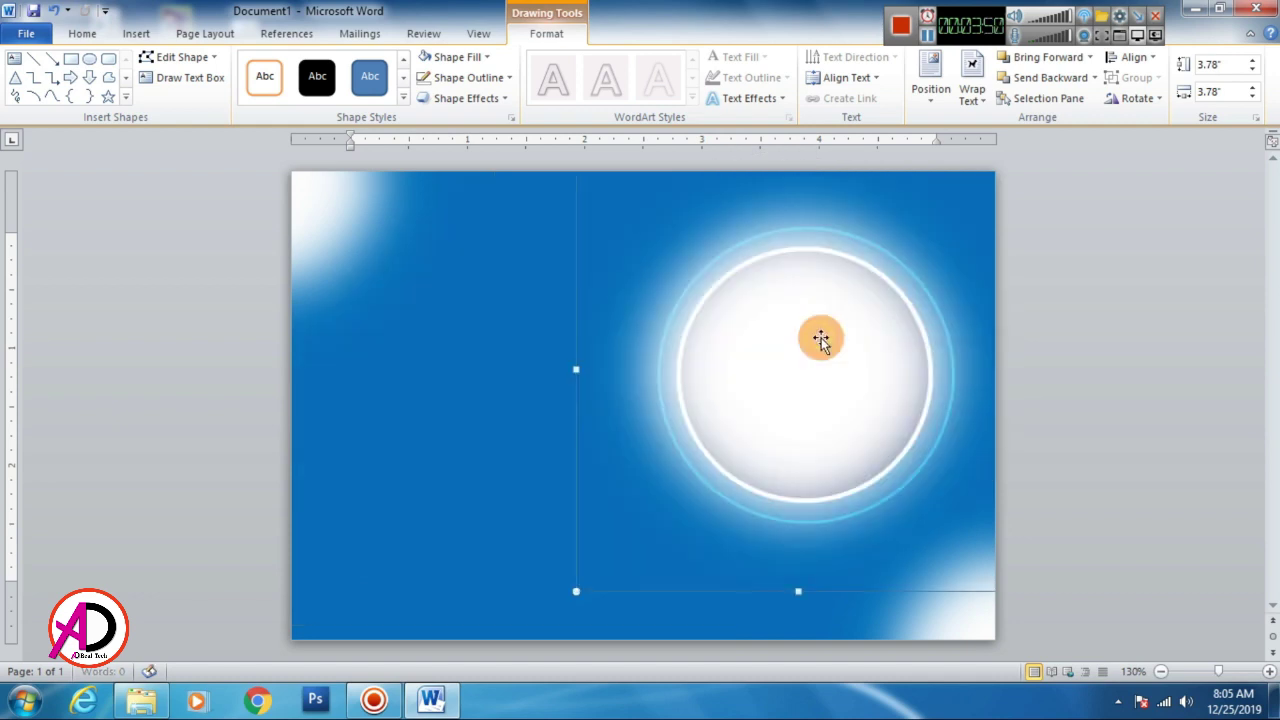
pyautogui.click(1040, 80)
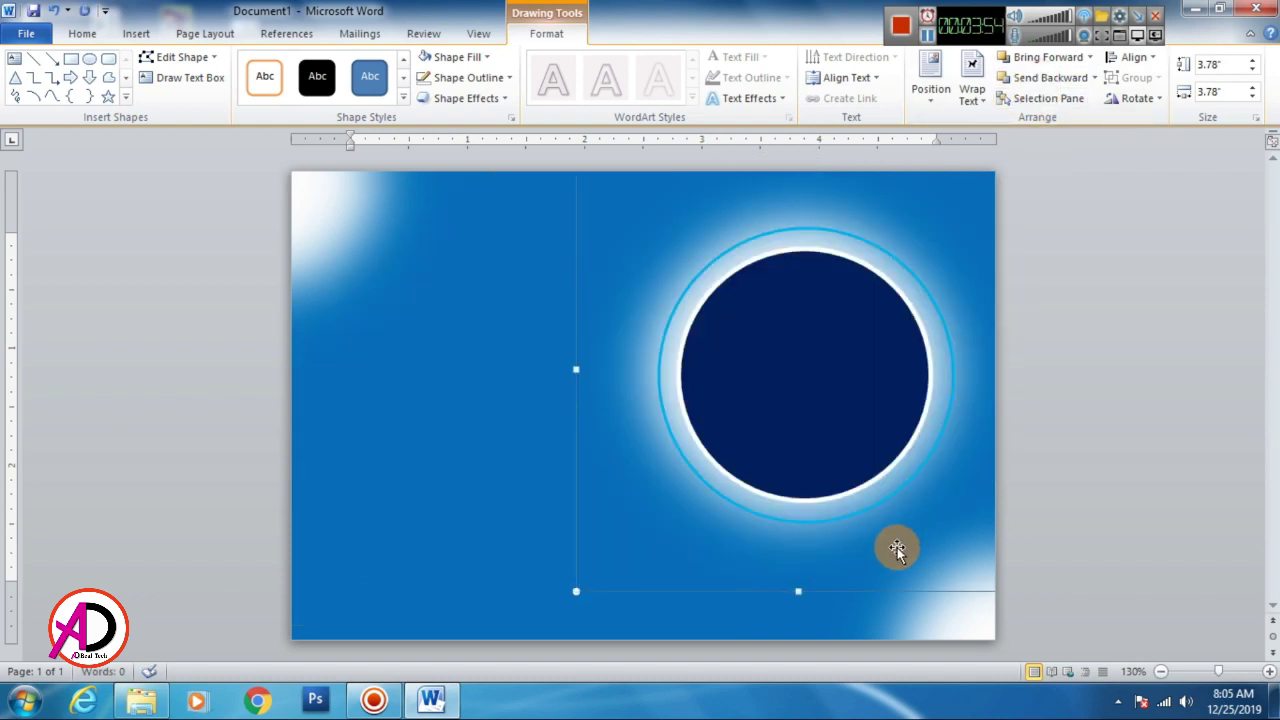
pyautogui.press('Down')
pyautogui.press('Down')
pyautogui.press('Down')
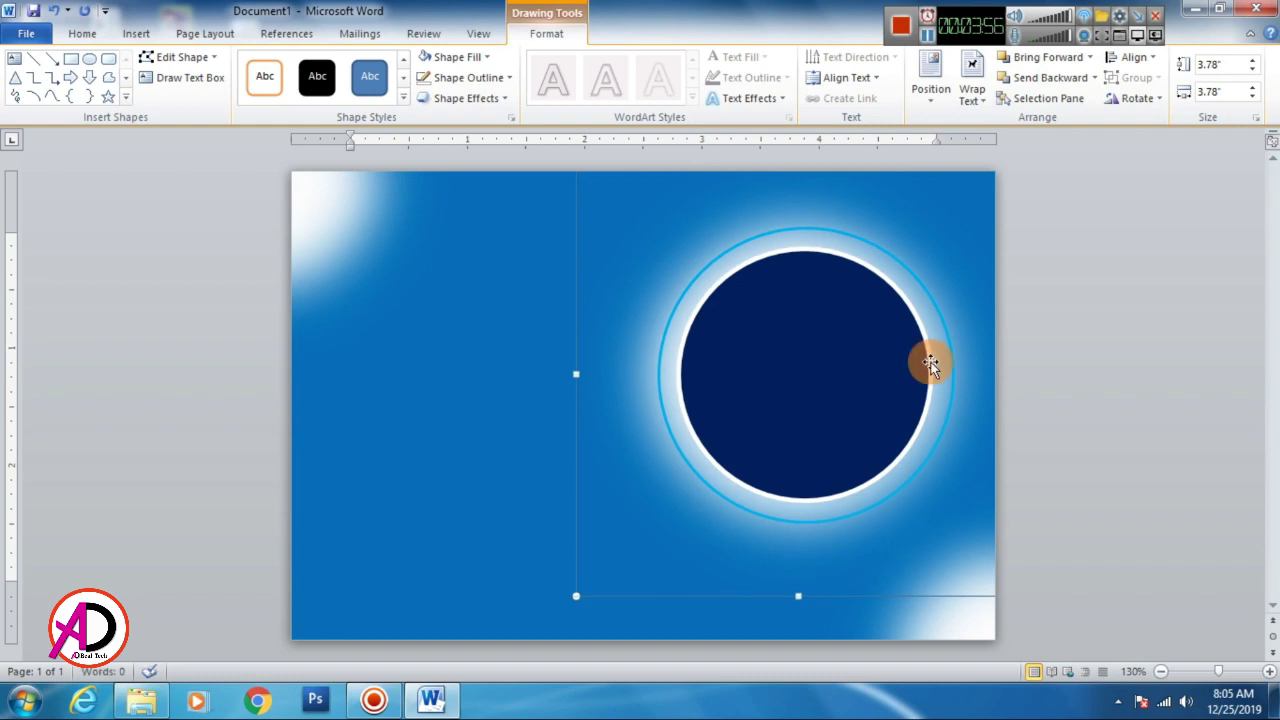
pyautogui.click(1105, 361)
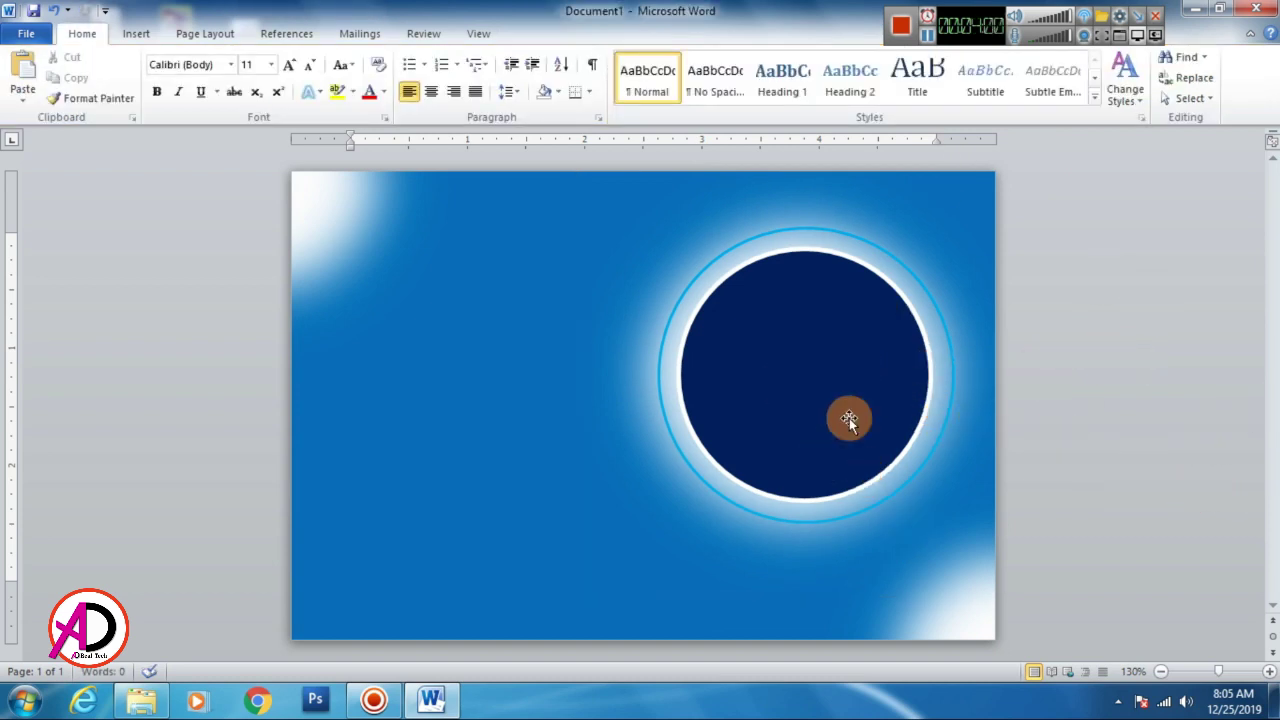
# - Draw a thin diagonal line across the circle, colour it yellow-green, and send it behind the circle
pyautogui.click(136, 33)
pyautogui.click(275, 75)
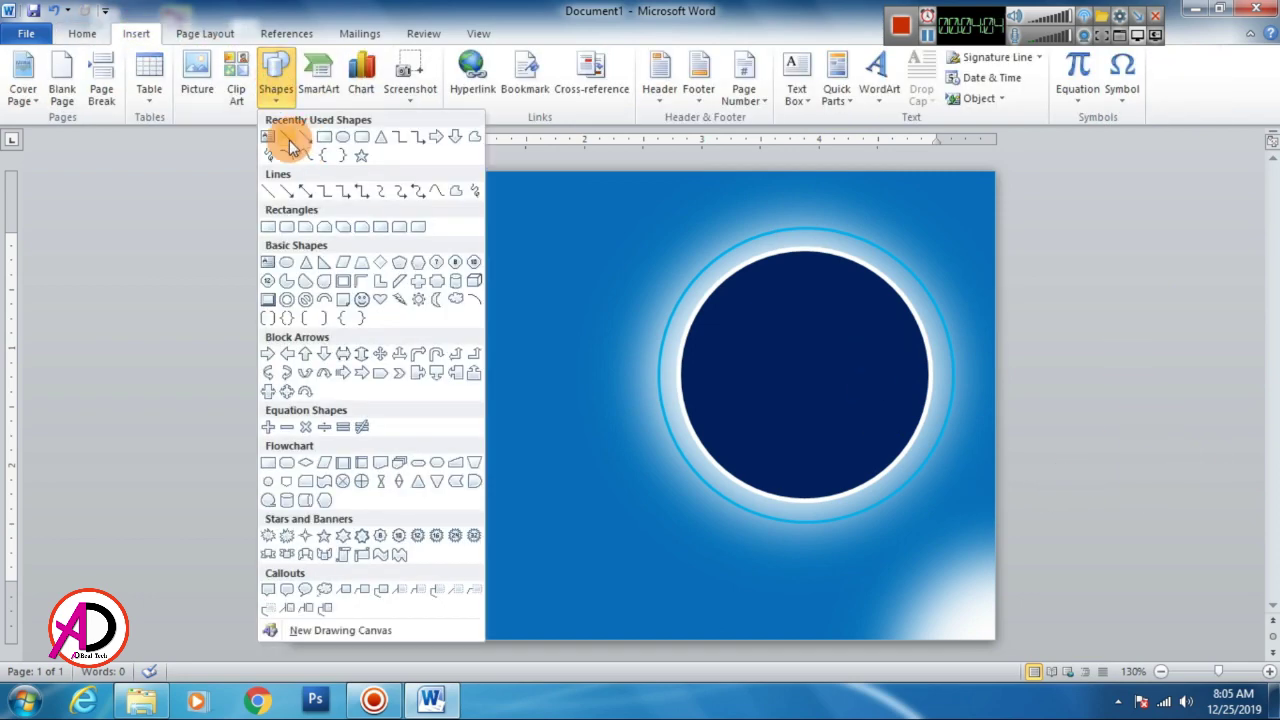
pyautogui.click(300, 133)
pyautogui.moveTo(612, 462)
pyautogui.mouseDown()
pyautogui.moveTo(918, 204)
pyautogui.moveTo(917, 185)
pyautogui.mouseUp()
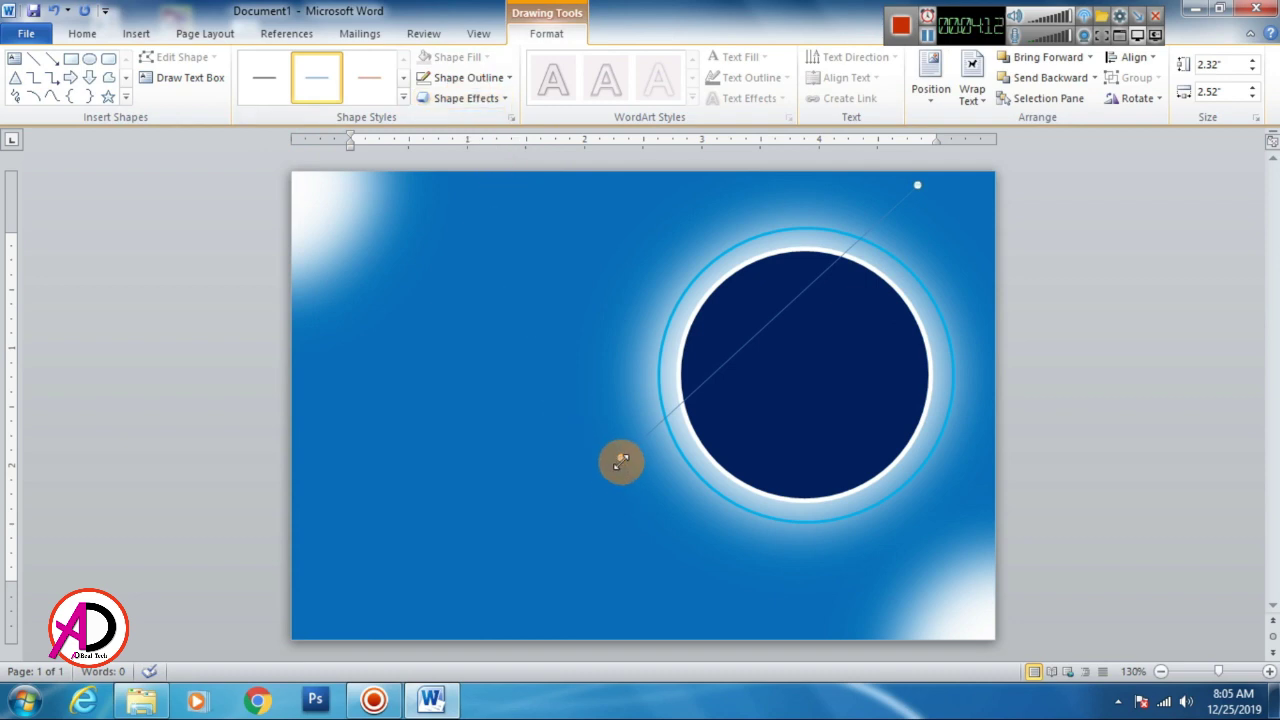
pyautogui.moveTo(605, 477); pyautogui.dragTo(604, 476)
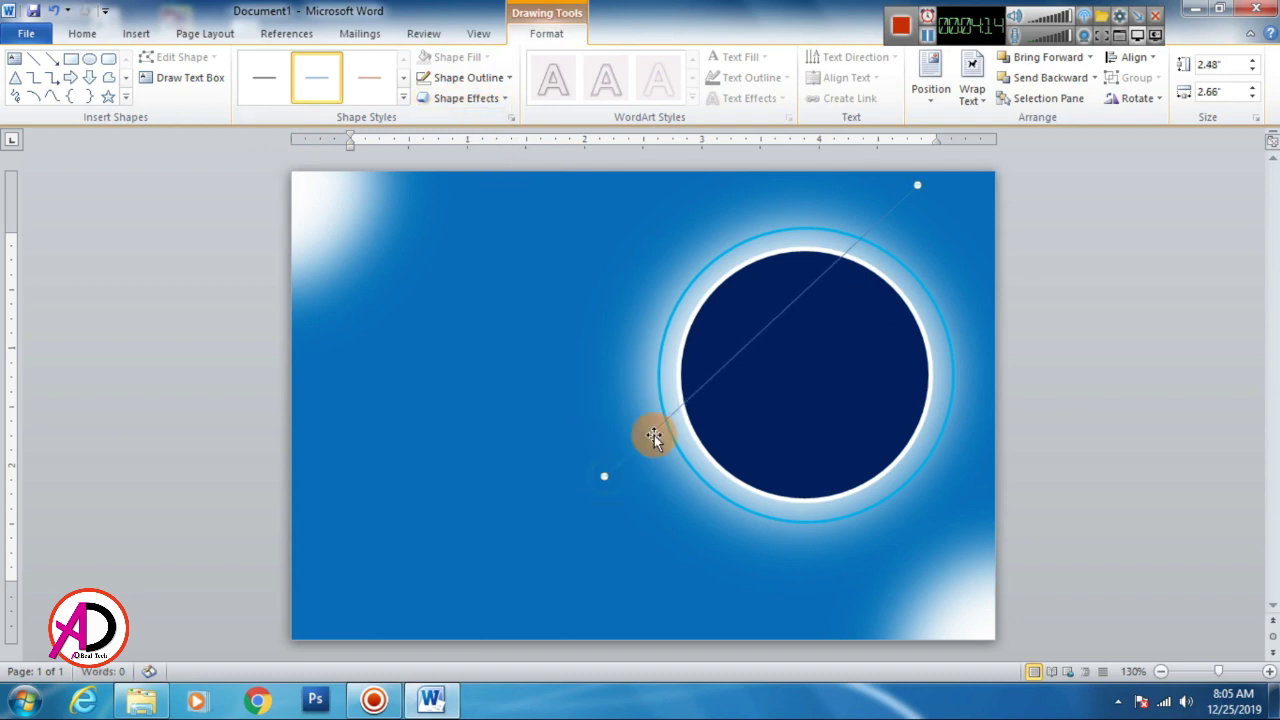
pyautogui.click(458, 84)
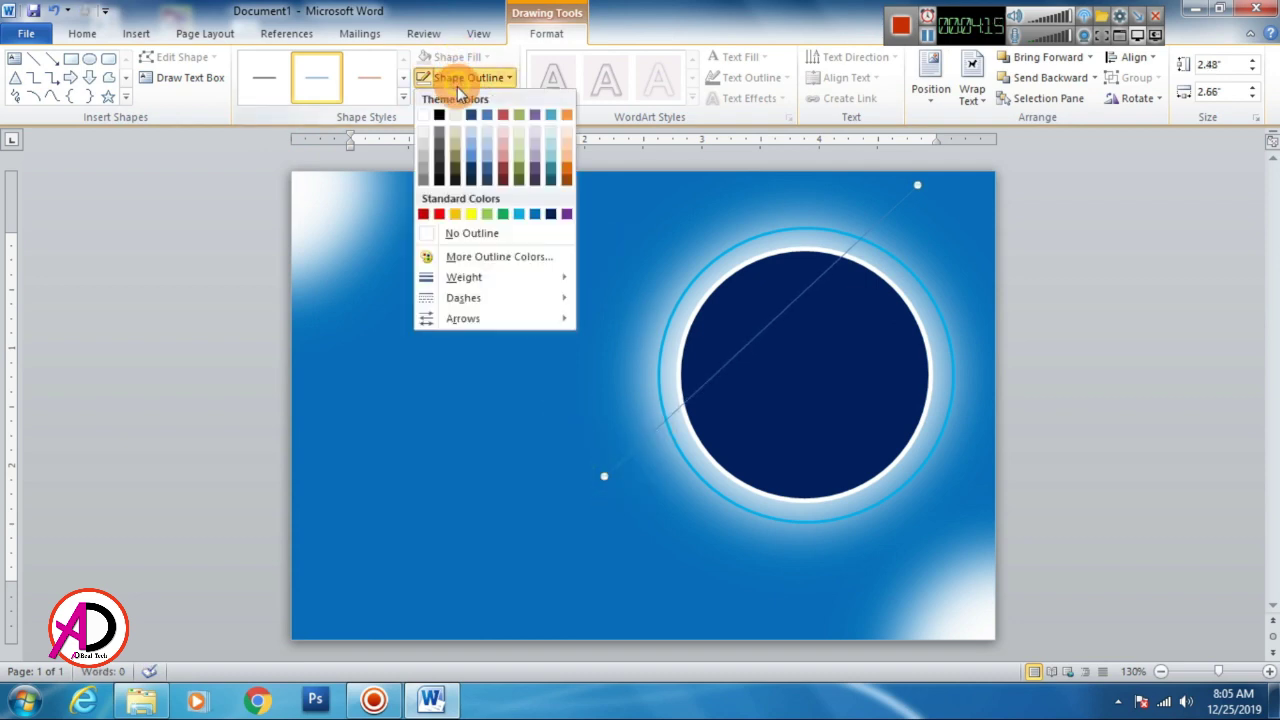
pyautogui.click(476, 214)
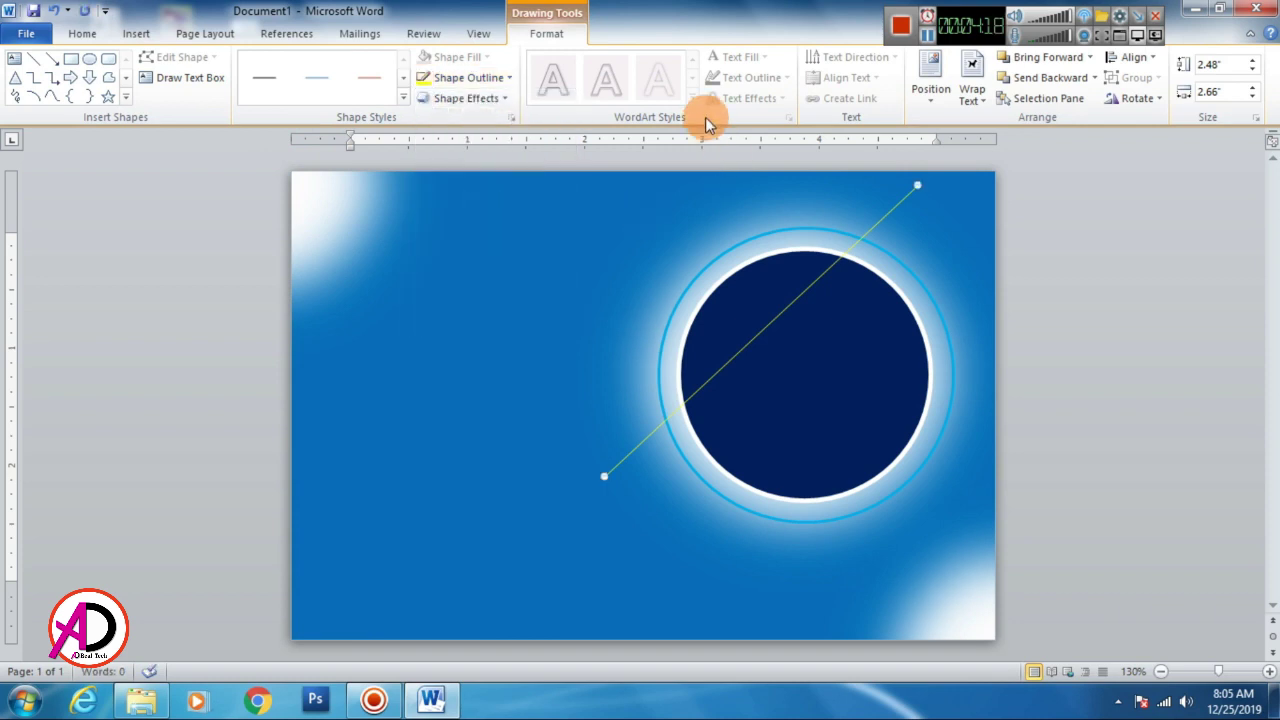
pyautogui.click(1045, 78)
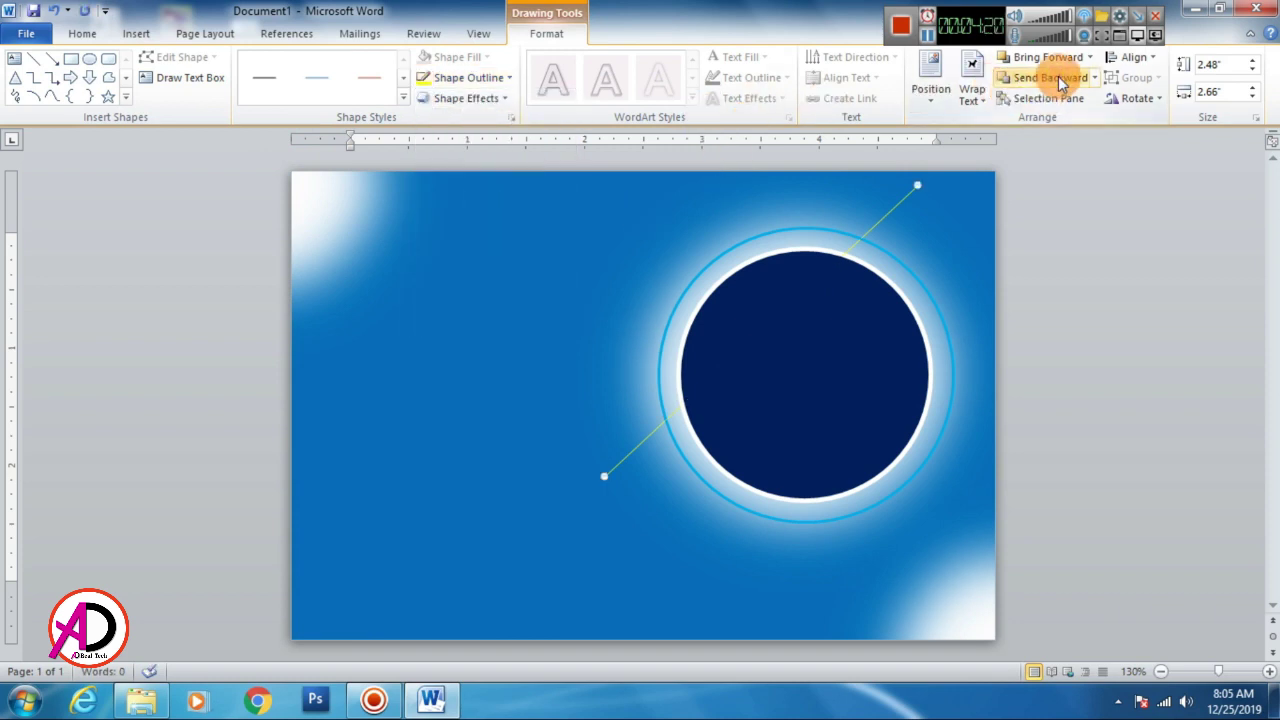
# - Duplicate the line and nudge the copy up and left, parallel to the first
pyautogui.hotkey('ctrl', 'd')
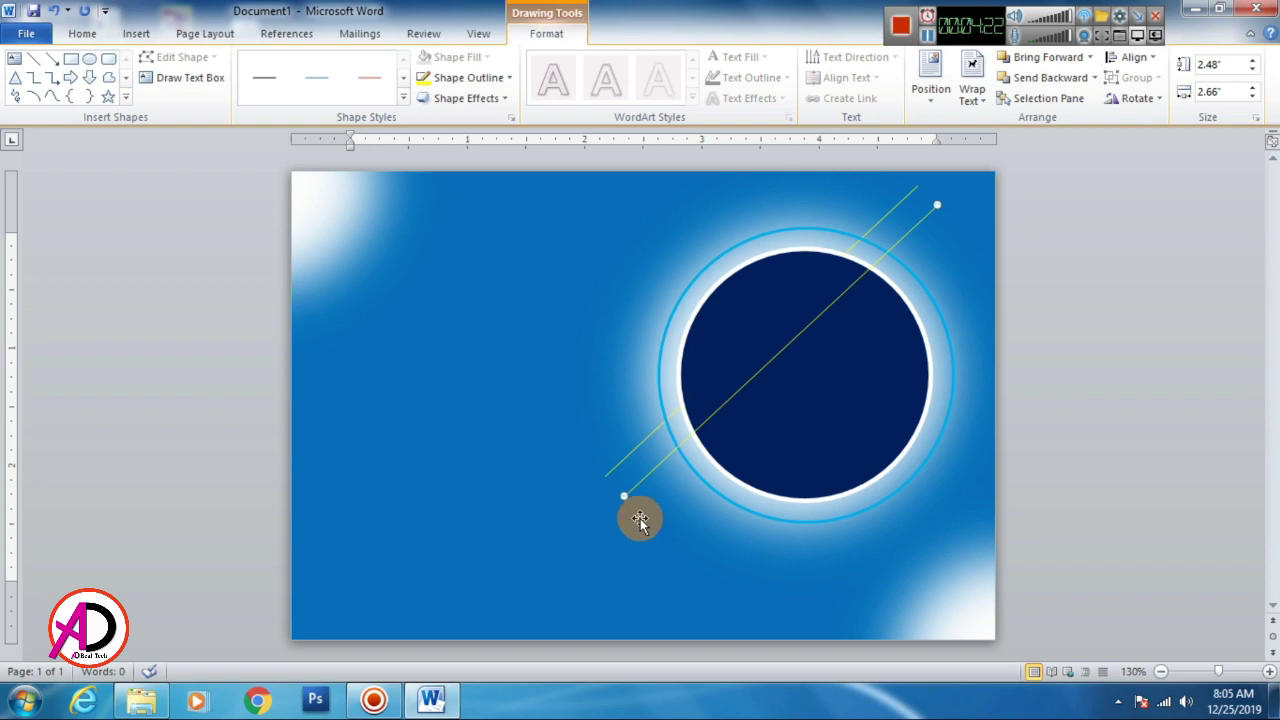
pyautogui.hotkey('ctrl', 'Up')
pyautogui.hotkey('ctrl', 'Left')
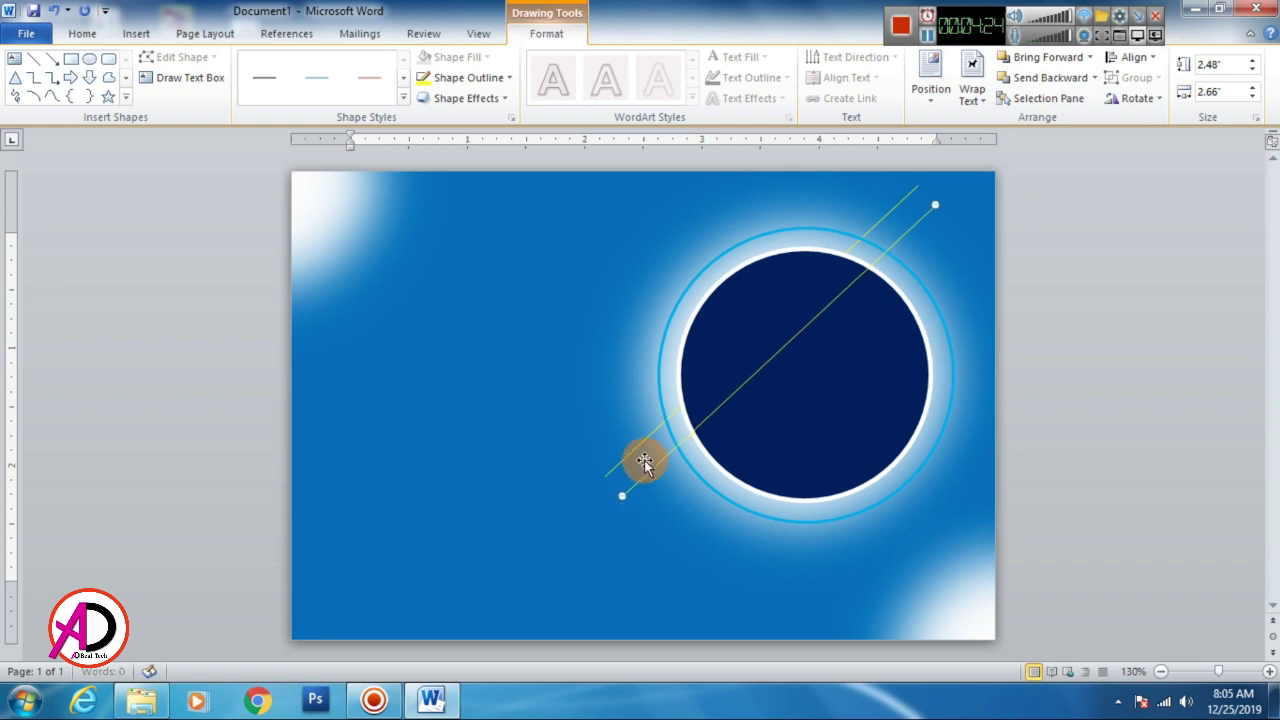
pyautogui.hotkey('ctrl', 'Up')
pyautogui.hotkey('ctrl', 'Left')
pyautogui.hotkey('ctrl', 'Up')
pyautogui.hotkey('ctrl', 'Left')
pyautogui.hotkey('ctrl', 'Up')
pyautogui.hotkey('ctrl', 'Left')
pyautogui.hotkey('ctrl', 'Up')
pyautogui.hotkey('ctrl', 'Up')
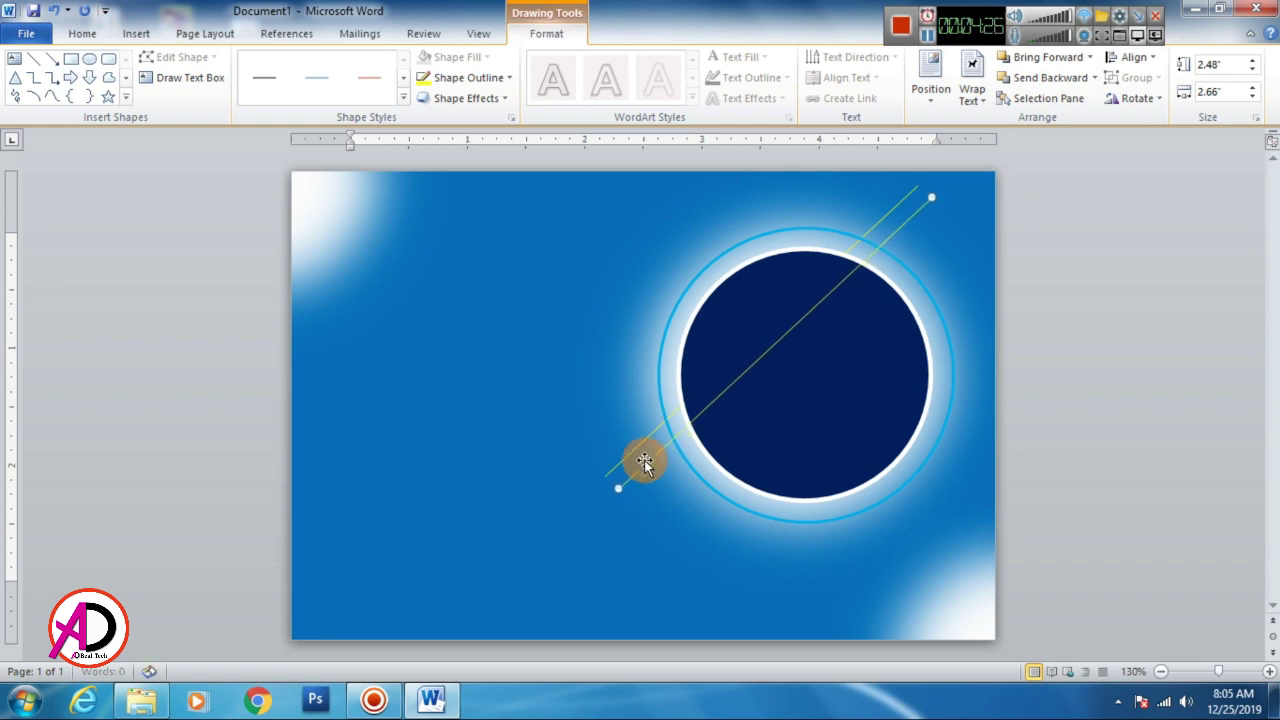
pyautogui.hotkey('ctrl', 'Up')
pyautogui.hotkey('ctrl', 'Up')
pyautogui.hotkey('ctrl', 'Up')
pyautogui.hotkey('ctrl', 'Up')
pyautogui.hotkey('ctrl', 'Up')
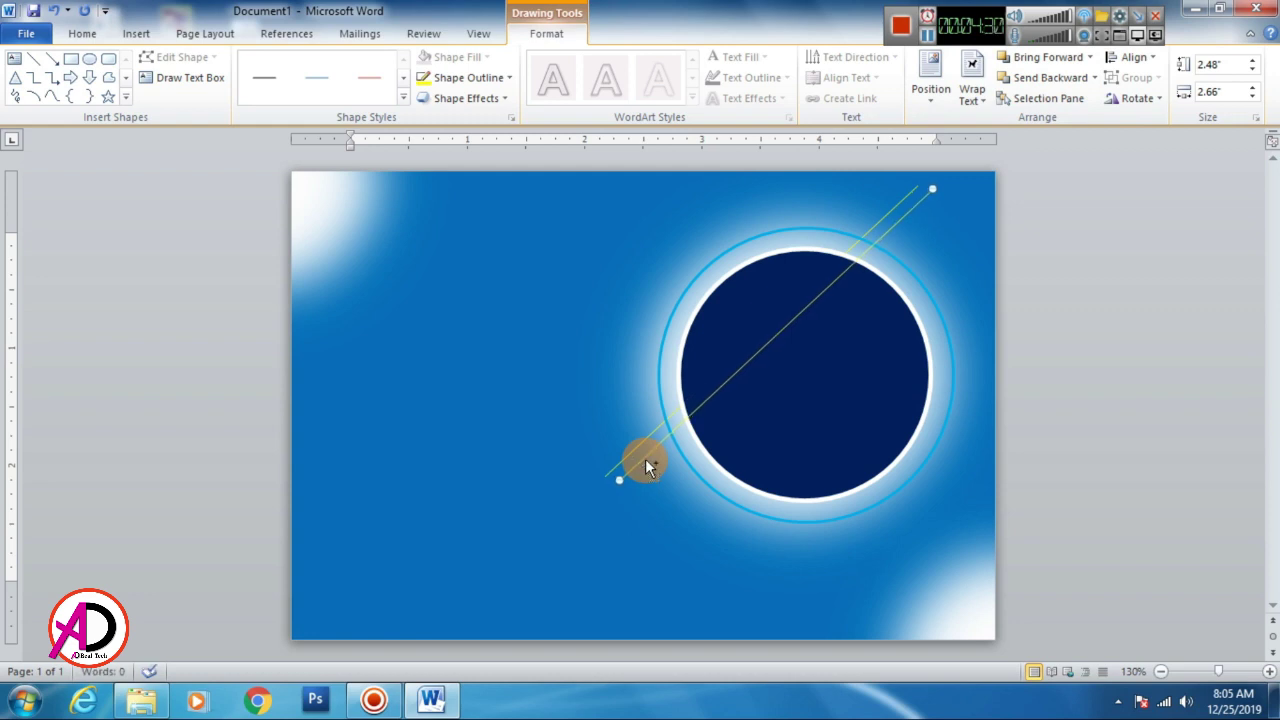
# - Make another parallel copy, position it behind the circle, duplicate it, and select the lines
pyautogui.hotkey('ctrl', 'd')
pyautogui.hotkey('ctrl', 'Up')
pyautogui.hotkey('ctrl', 'Up')
pyautogui.hotkey('ctrl', 'Up')
pyautogui.hotkey('ctrl', 'Up')
pyautogui.hotkey('ctrl', 'Up')
pyautogui.hotkey('ctrl', 'Up')
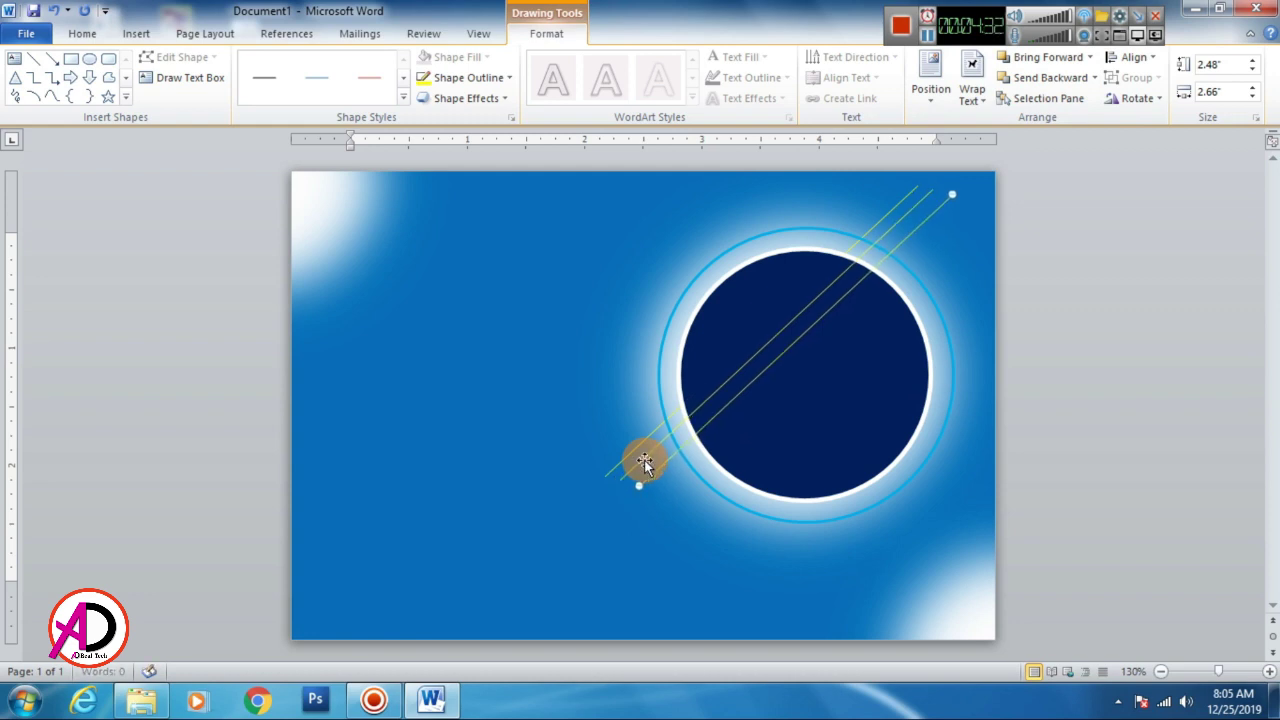
pyautogui.hotkey('ctrl', 'Up')
pyautogui.hotkey('ctrl', 'Up')
pyautogui.hotkey('ctrl', 'Up')
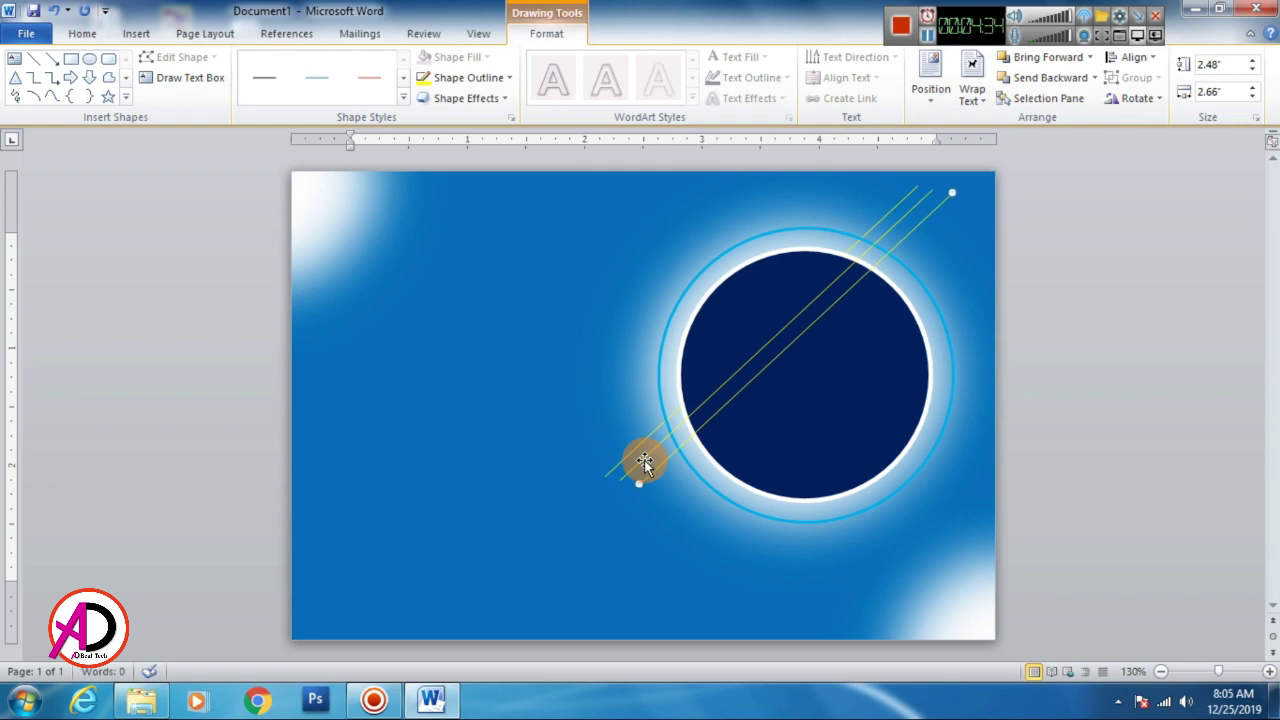
pyautogui.hotkey('ctrl', 'Down')
pyautogui.hotkey('ctrl', 'Down')
pyautogui.hotkey('ctrl', 'Left')
pyautogui.hotkey('ctrl', 'Left')
pyautogui.hotkey('ctrl', 'Left')
pyautogui.hotkey('ctrl', 'Left')
pyautogui.hotkey('ctrl', 'Left')
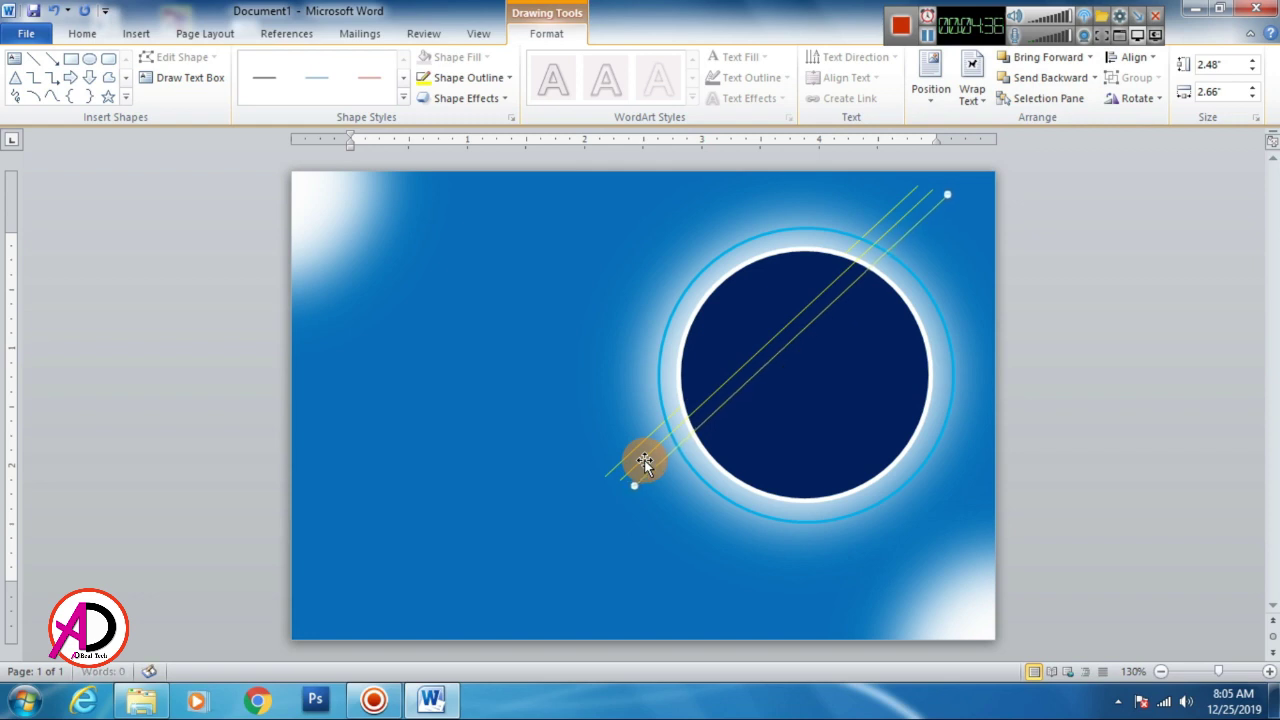
pyautogui.hotkey('ctrl', 'Down')
pyautogui.hotkey('ctrl', 'Down')
pyautogui.hotkey('ctrl', 'Down')
pyautogui.hotkey('ctrl', 'Down')
pyautogui.hotkey('ctrl', 'Down')
pyautogui.hotkey('ctrl', 'Down')
pyautogui.hotkey('ctrl', 'Down')
pyautogui.hotkey('ctrl', 'Down')
pyautogui.hotkey('ctrl', 'Left')
pyautogui.hotkey('ctrl', 'Left')
pyautogui.hotkey('ctrl', 'Down')
pyautogui.hotkey('ctrl', 'Left')
pyautogui.hotkey('ctrl', 'Left')
pyautogui.hotkey('ctrl', 'Left')
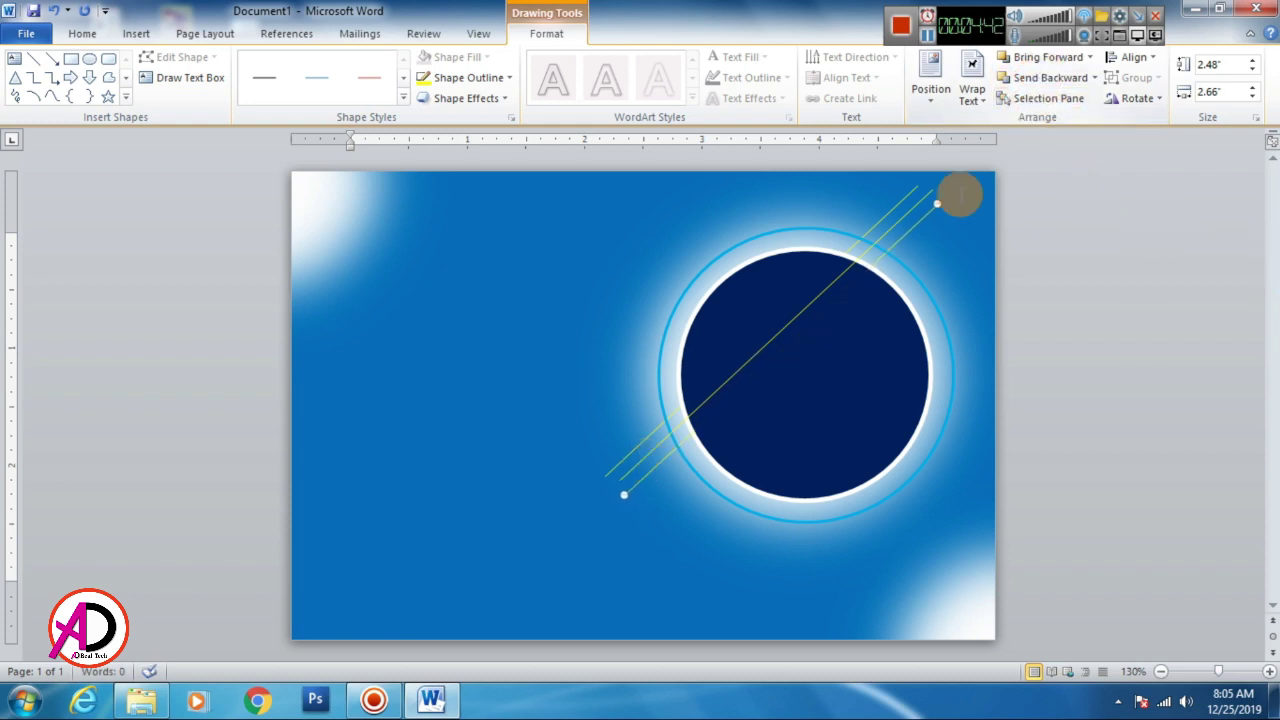
pyautogui.moveTo(905, 215); pyautogui.dragTo(900, 199)
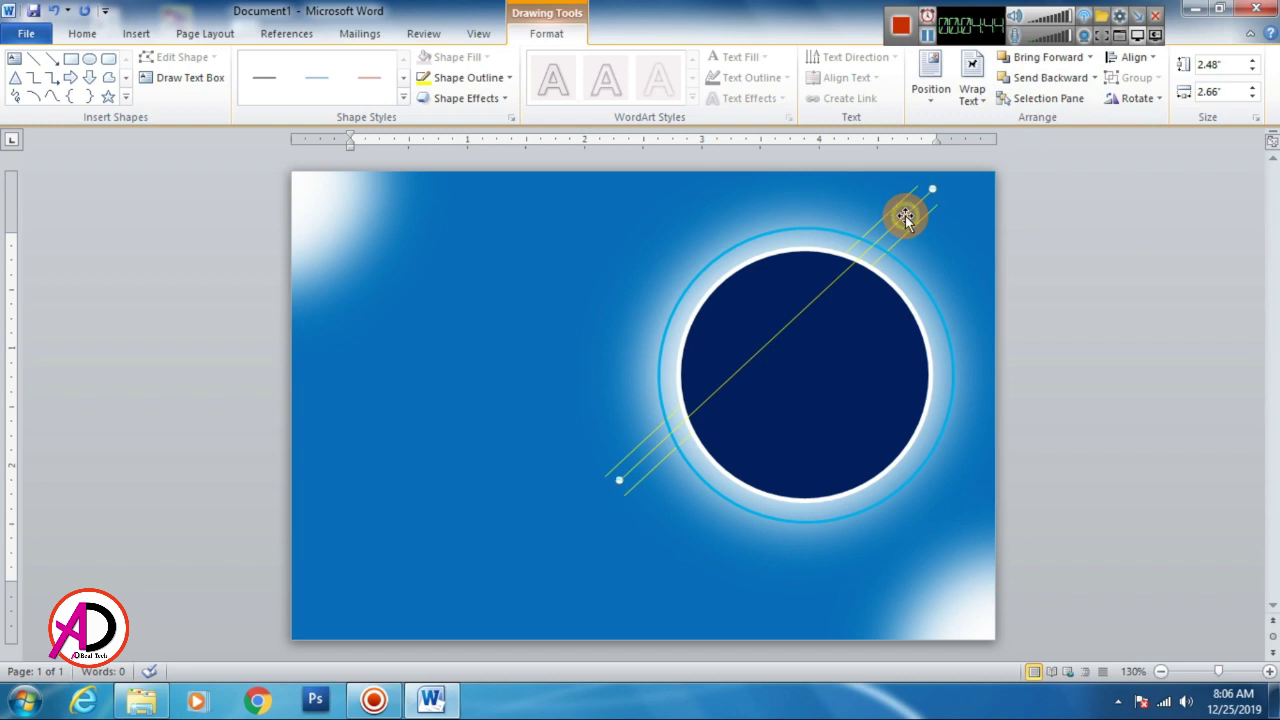
pyautogui.click(1048, 77)
pyautogui.hotkey('ctrl', 'd')
pyautogui.keyDown('shift'); pyautogui.click(900, 205); pyautogui.keyUp('shift')
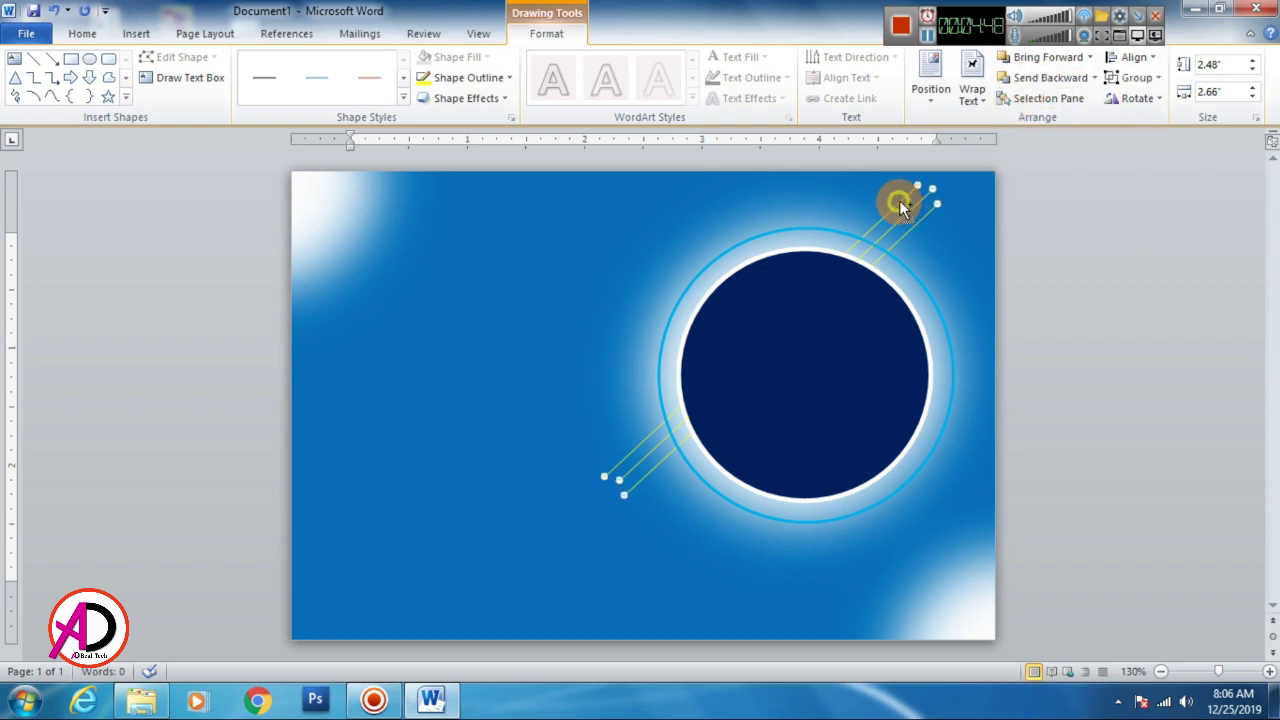
# - Group the three lines, duplicate the group, and tuck the copy behind the circle's right side
pyautogui.rightClick(914, 204)
pyautogui.moveTo(964, 307)
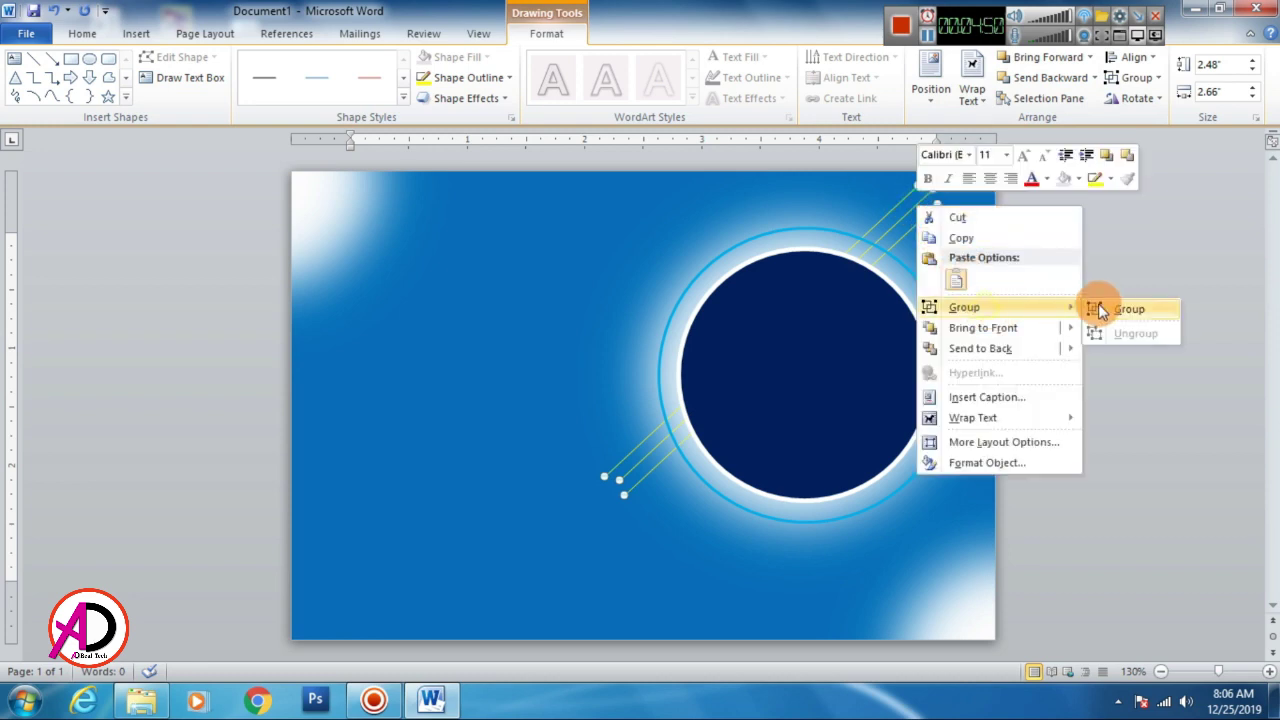
pyautogui.click(1105, 306)
pyautogui.hotkey('ctrl', 'd')
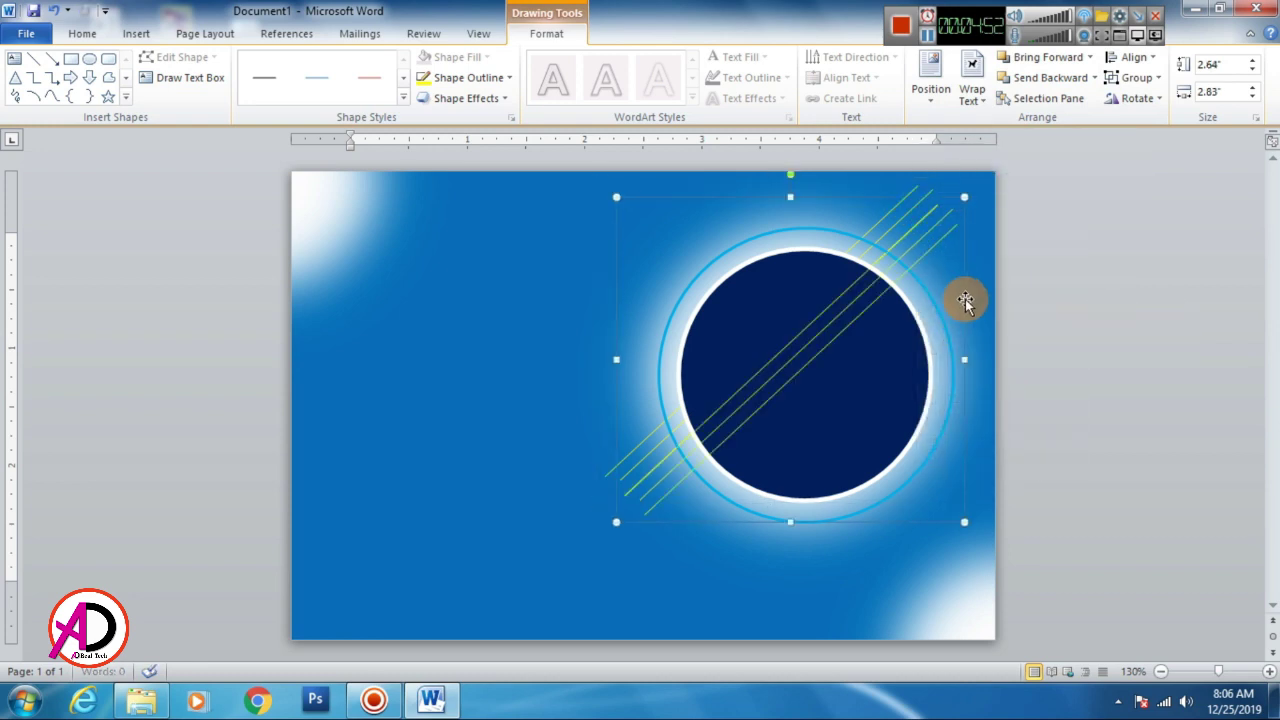
pyautogui.moveTo(928, 234); pyautogui.dragTo(987, 337)
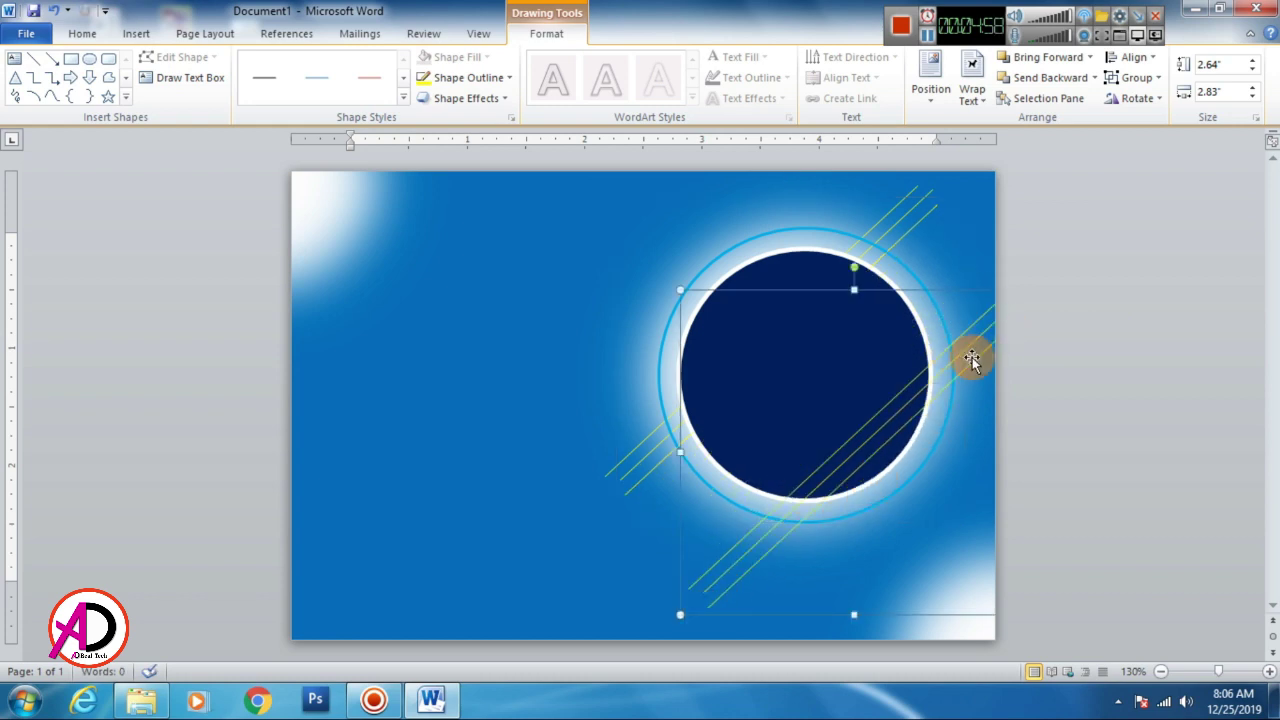
pyautogui.moveTo(973, 345); pyautogui.dragTo(1043, 285)
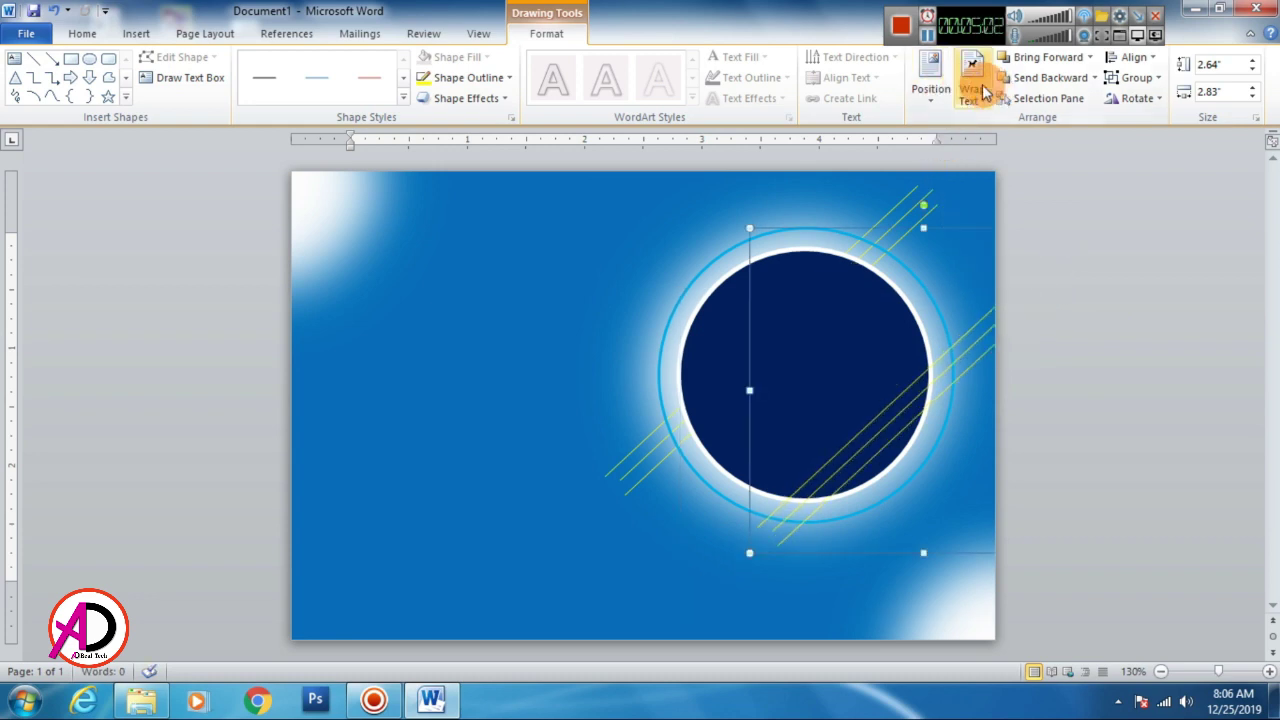
pyautogui.click(1043, 80)
pyautogui.click(1043, 80)
pyautogui.click(1106, 470)
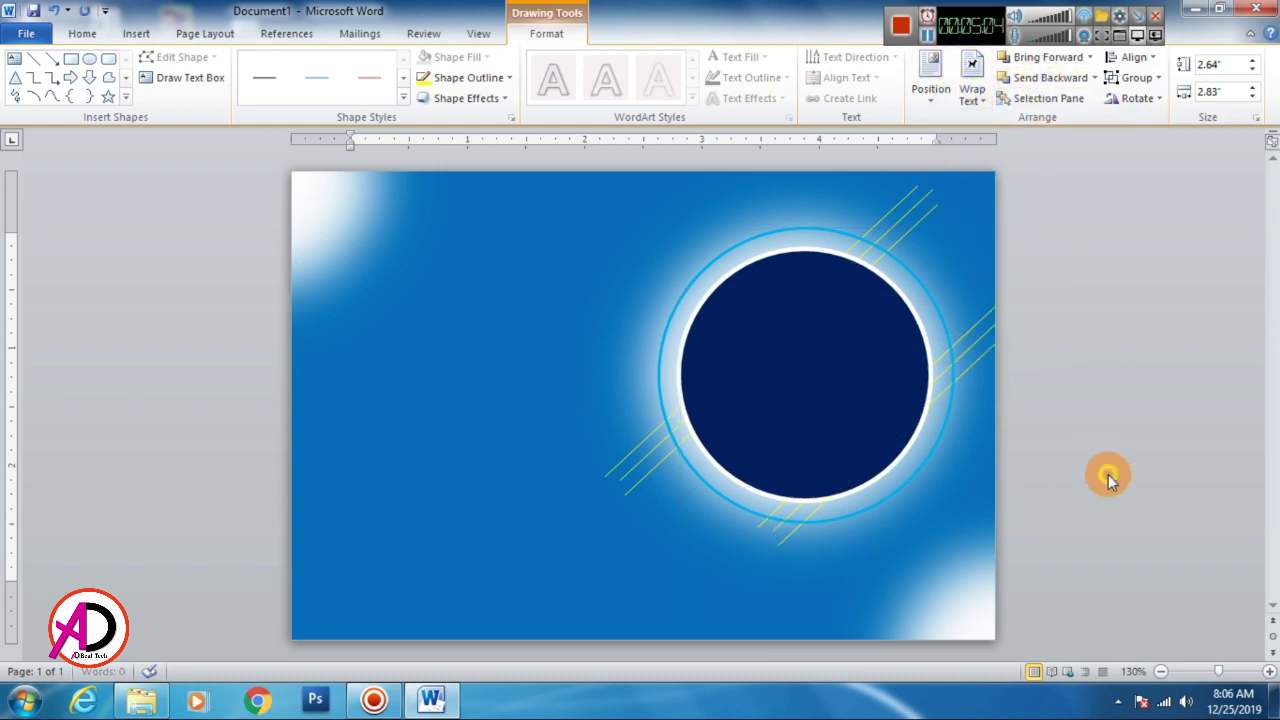
# - Insert the Diwali-PNG picture from the Desktop into the card
pyautogui.click(138, 33)
pyautogui.click(210, 85)
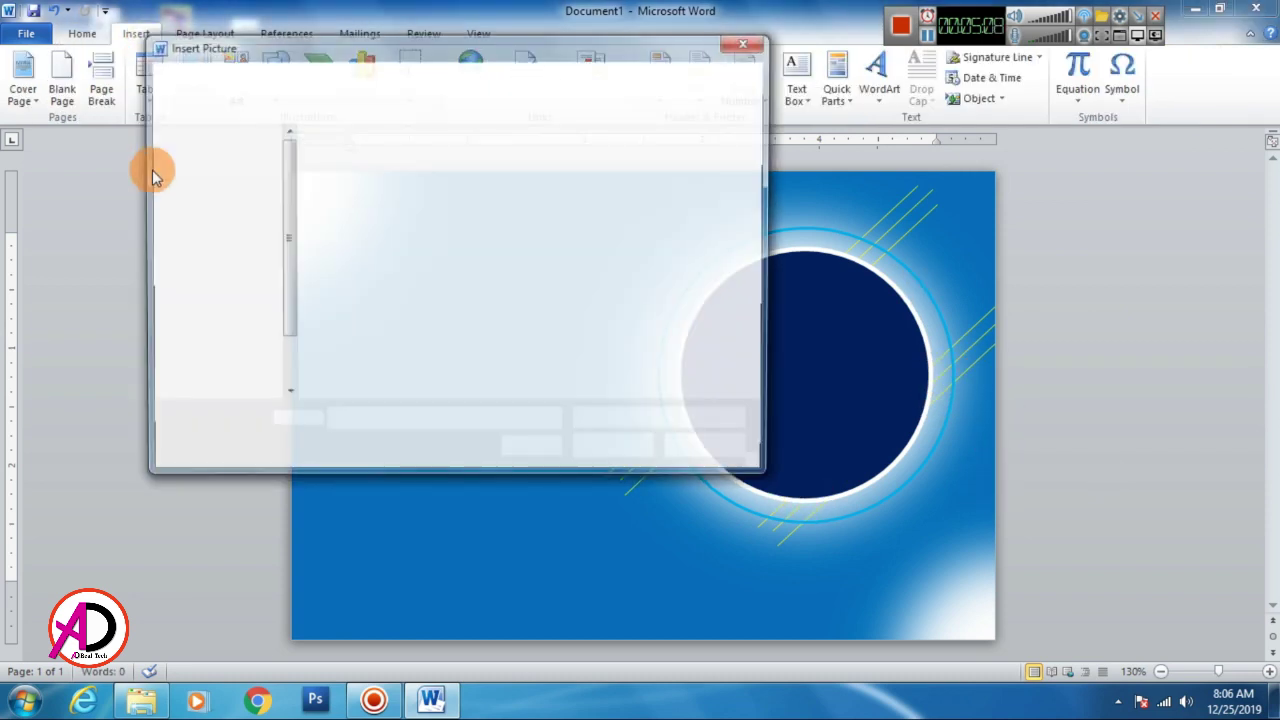
pyautogui.click(205, 199)
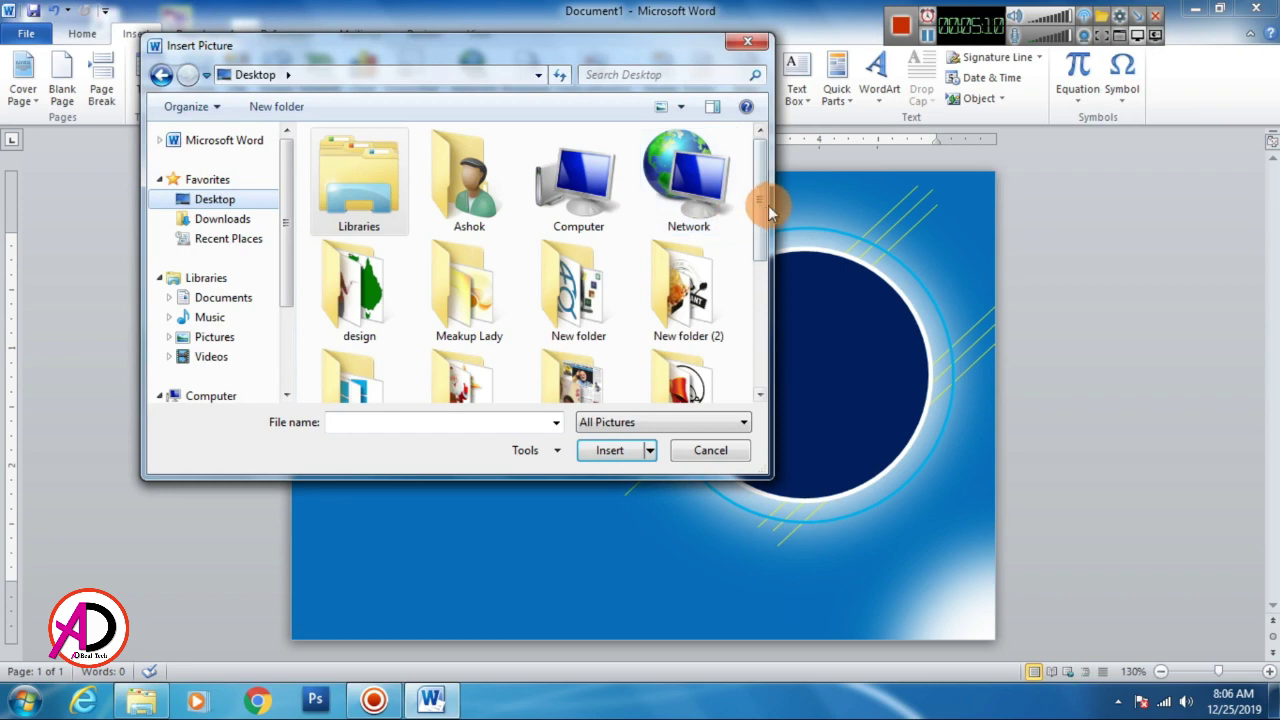
pyautogui.moveTo(768, 210); pyautogui.dragTo(757, 334)
pyautogui.click(500, 346)
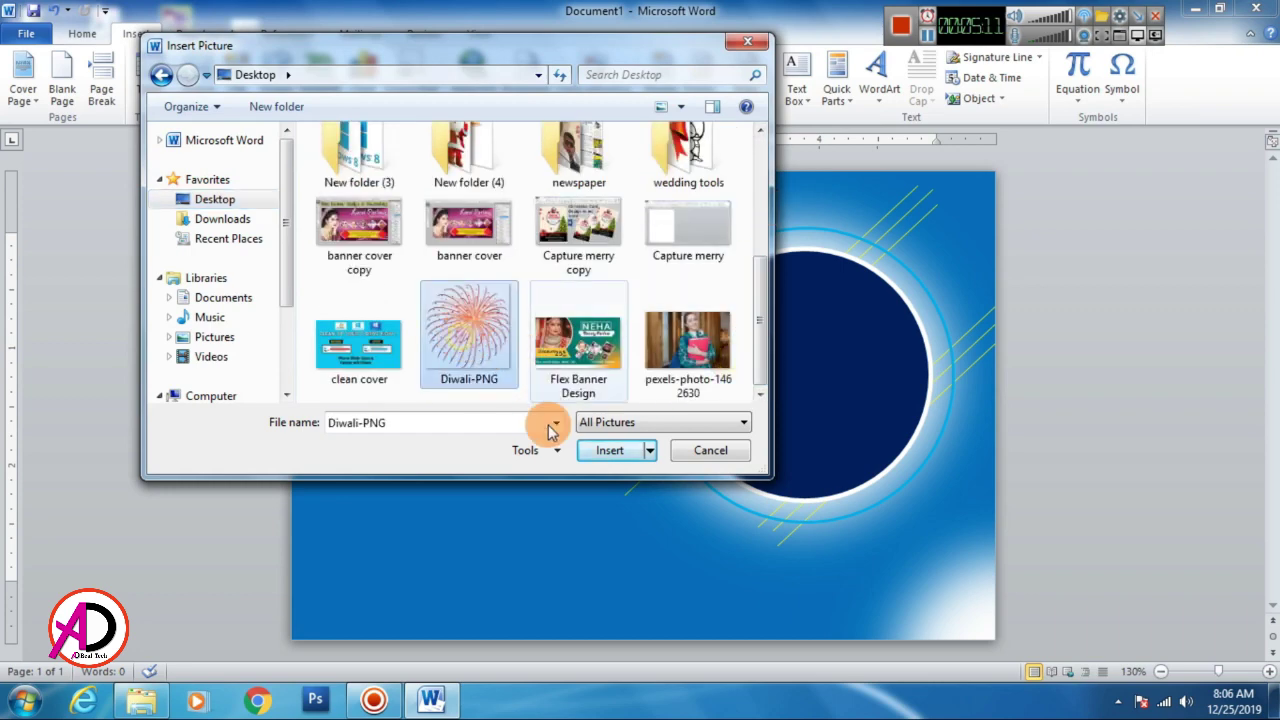
pyautogui.click(610, 452)
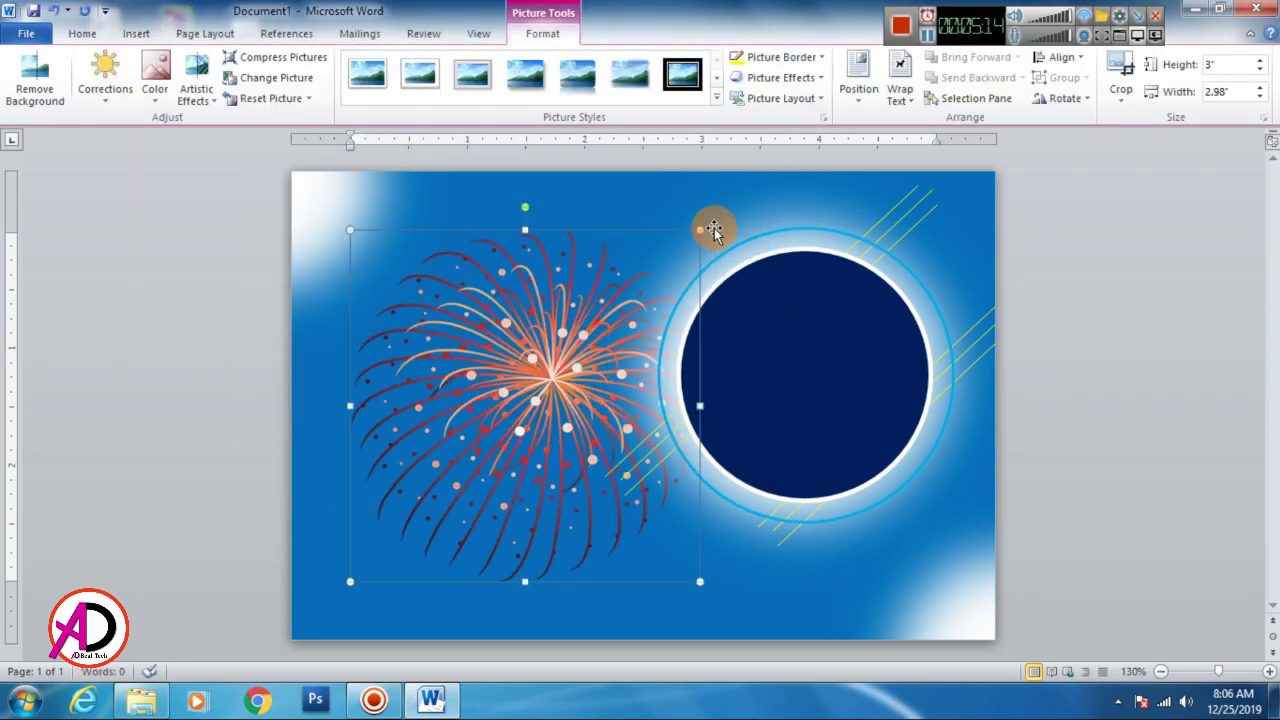
# - Set the fireworks to In Front of Text, shrink it, and move it above the circle
pyautogui.click(900, 88)
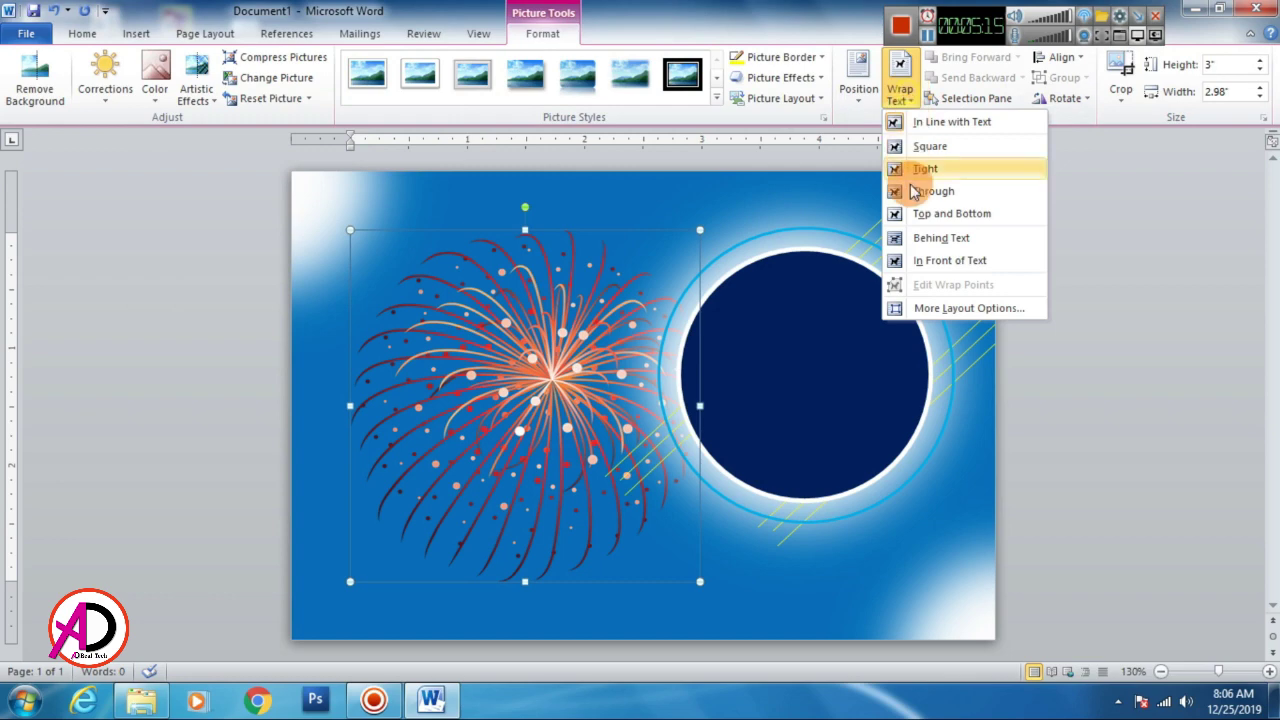
pyautogui.click(948, 262)
pyautogui.moveTo(703, 230); pyautogui.dragTo(467, 485)
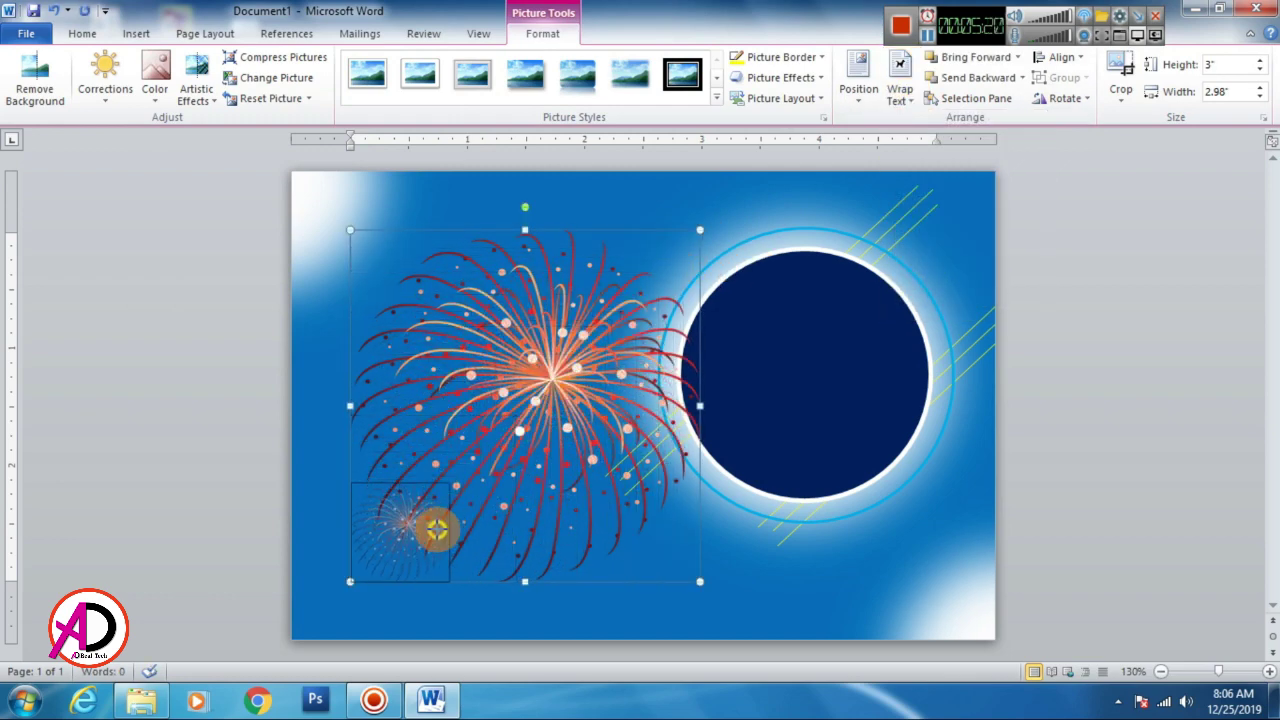
pyautogui.moveTo(467, 485)
pyautogui.mouseDown()
pyautogui.moveTo(406, 530)
pyautogui.moveTo(834, 196)
pyautogui.mouseUp()
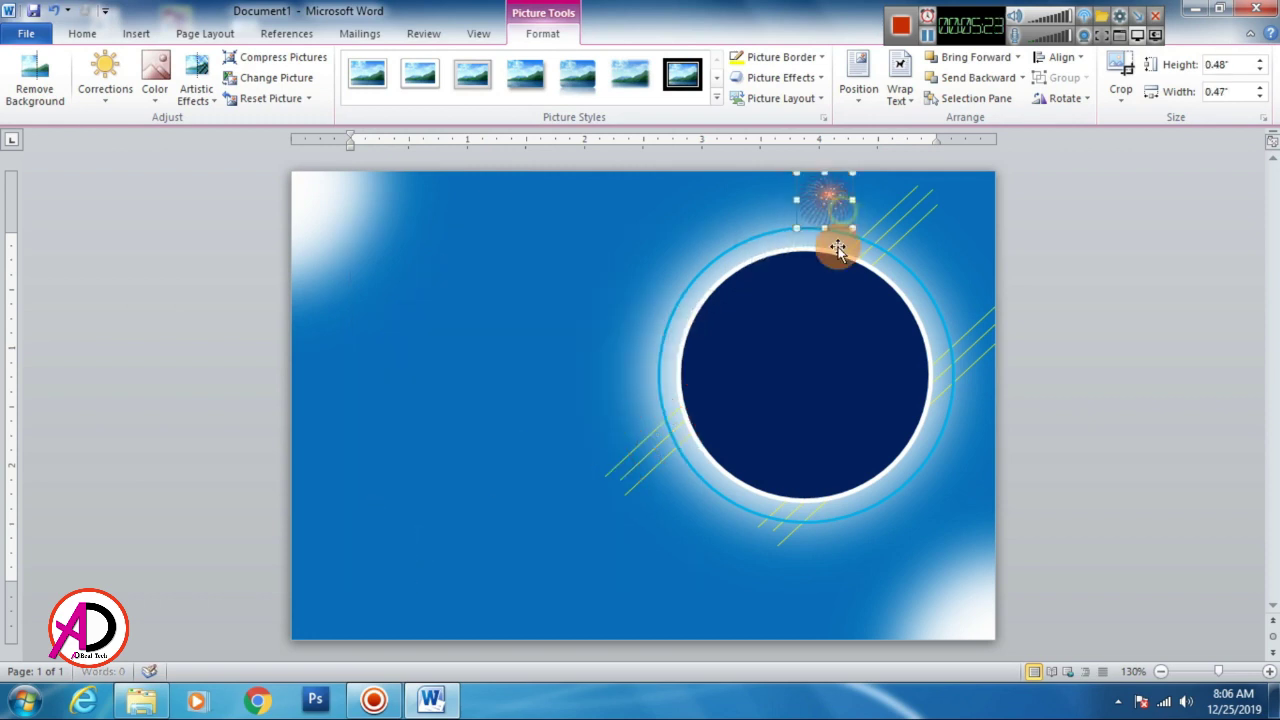
# - Wash out the fireworks colour, then add a larger copy to the left and send it behind the circle
pyautogui.click(155, 90)
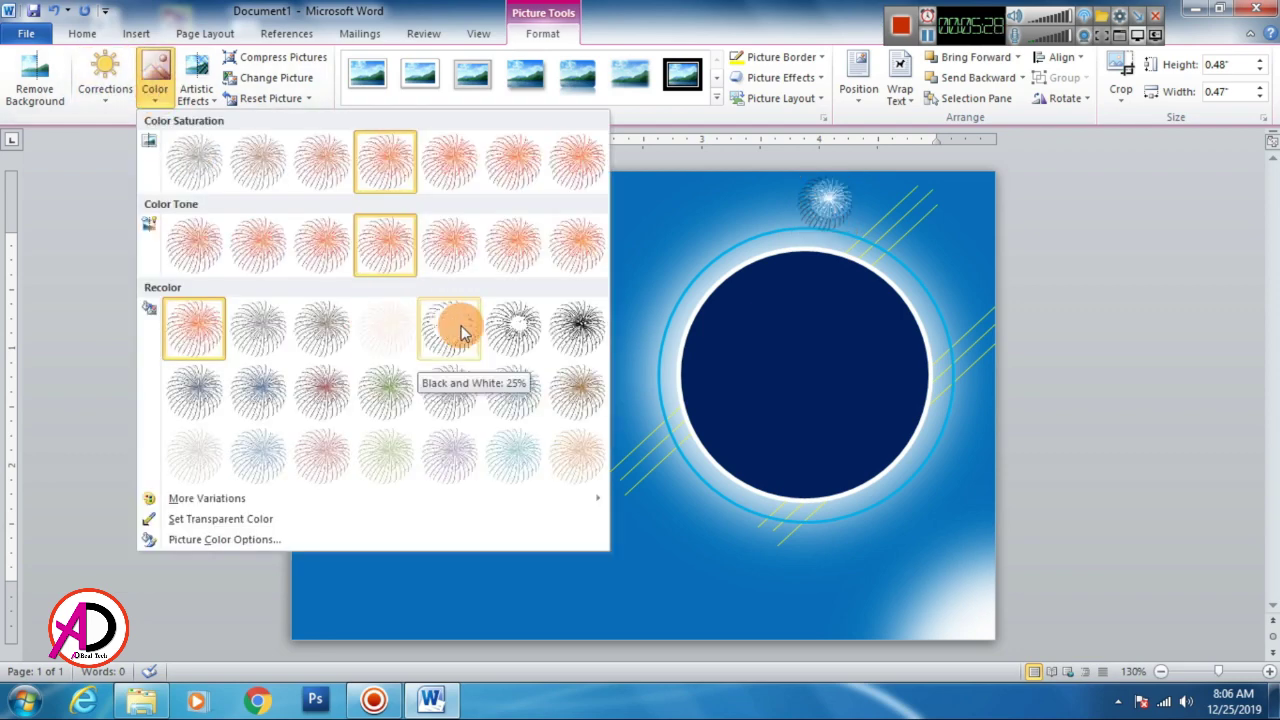
pyautogui.click(396, 336)
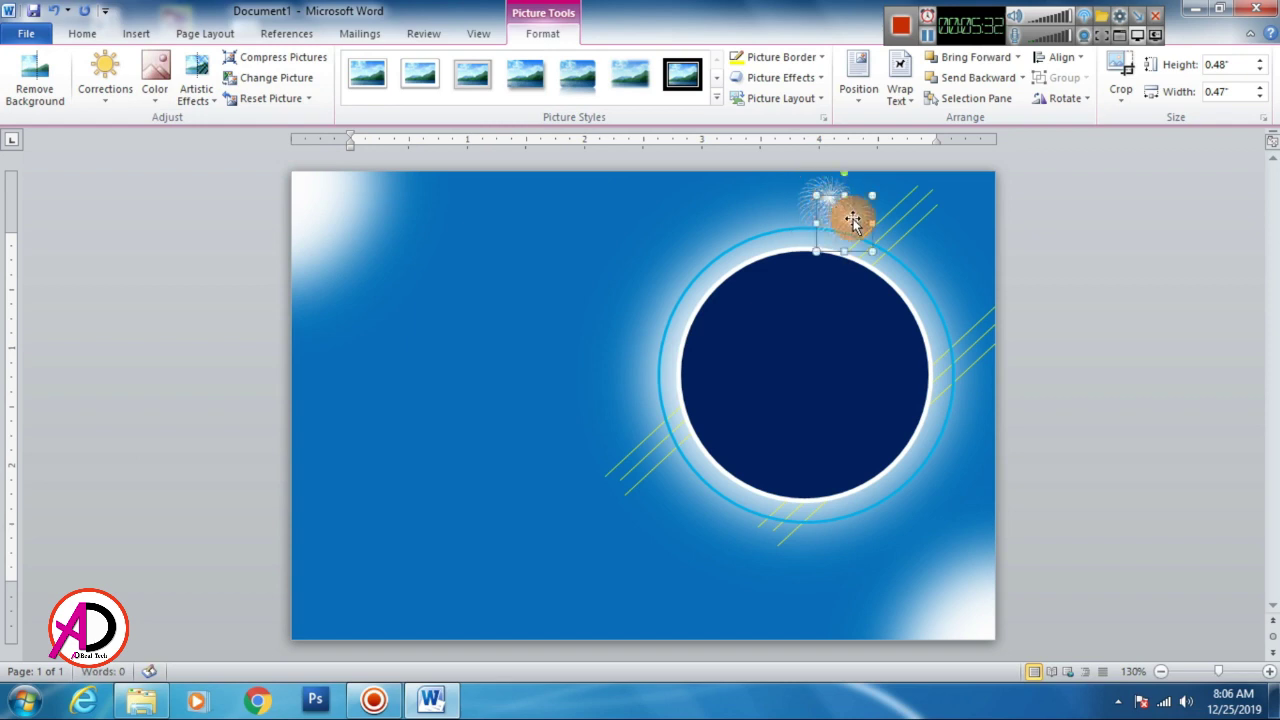
pyautogui.moveTo(852, 222)
pyautogui.mouseDown()
pyautogui.moveTo(643, 262)
pyautogui.moveTo(651, 229)
pyautogui.moveTo(690, 196)
pyautogui.mouseUp()
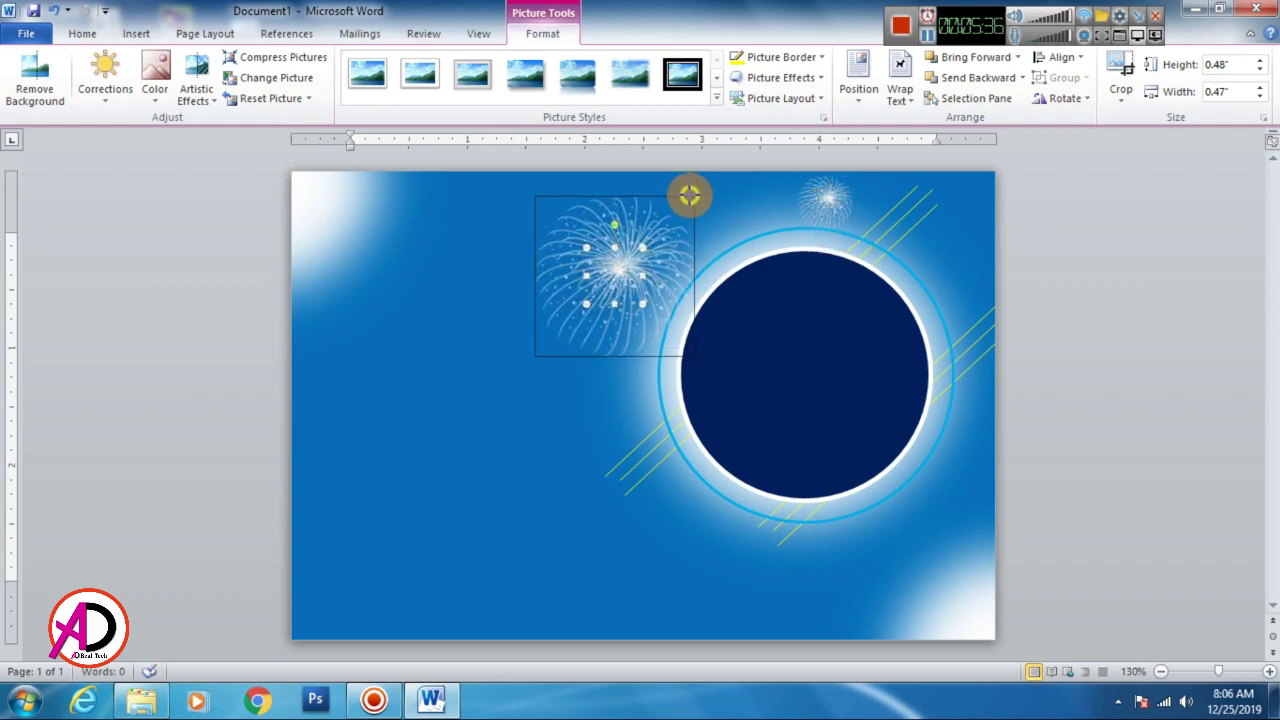
pyautogui.moveTo(671, 257); pyautogui.dragTo(708, 266)
pyautogui.click(975, 79)
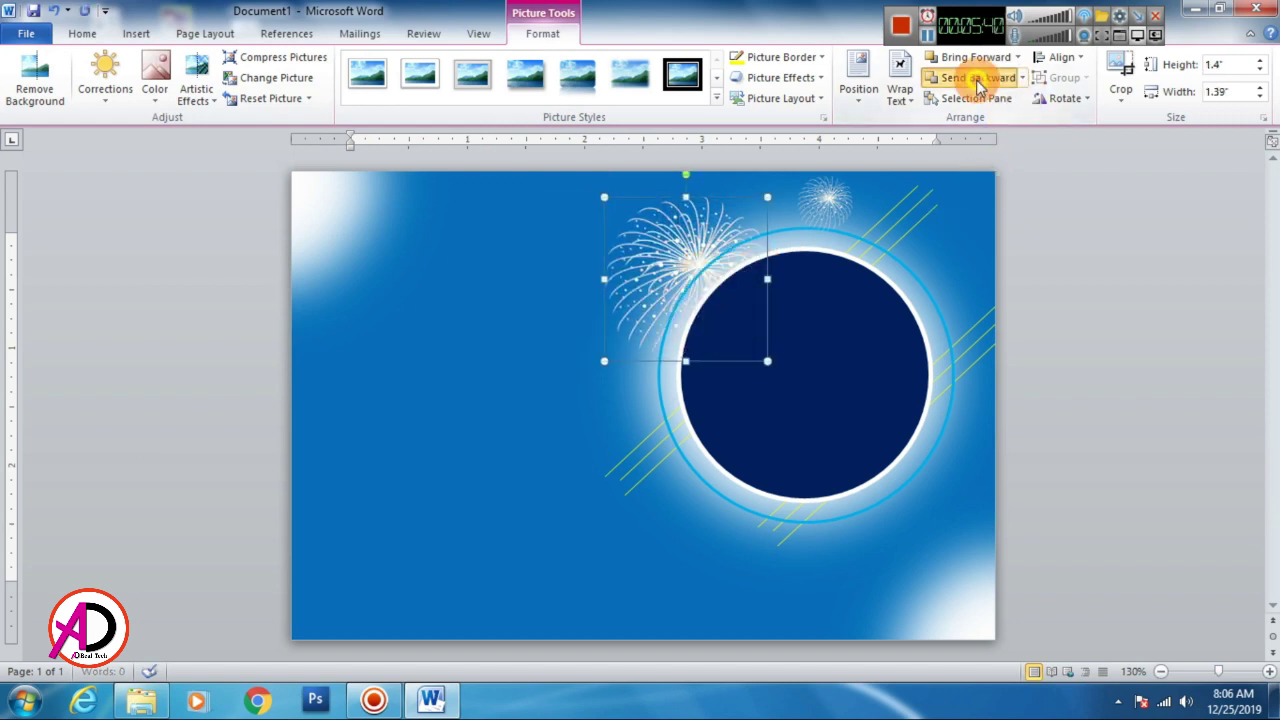
pyautogui.click(1183, 362)
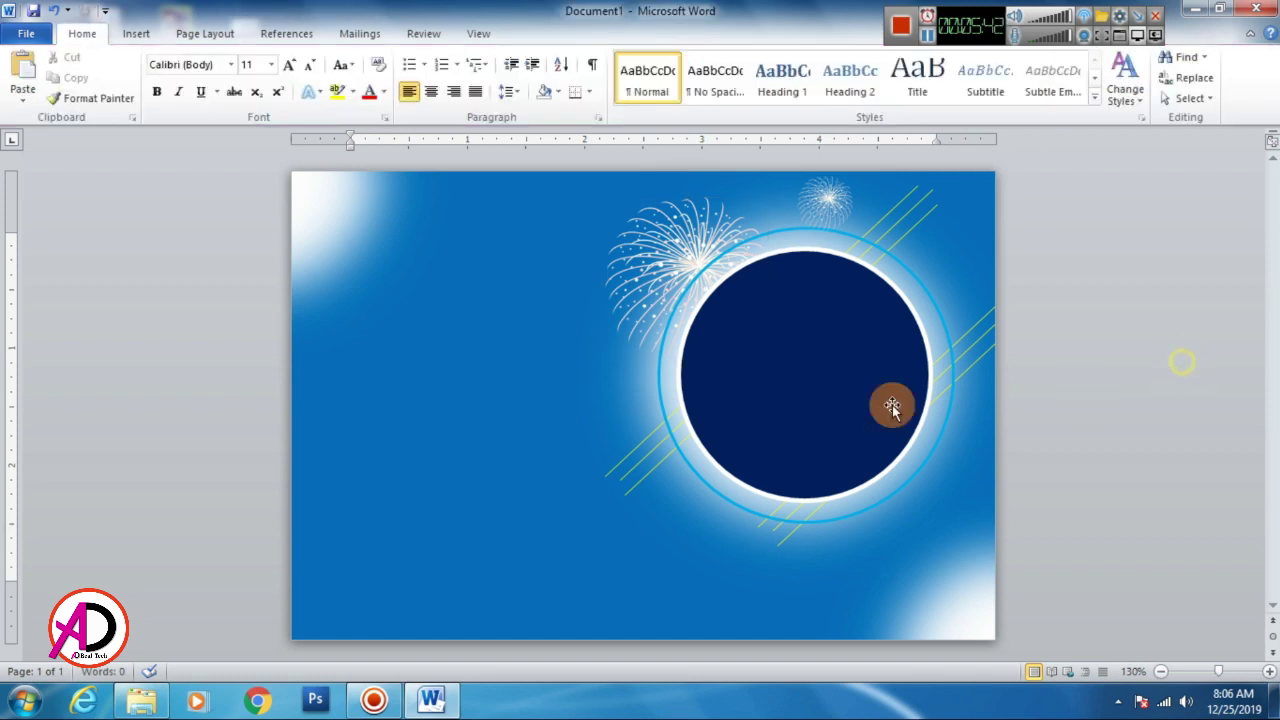
# - Copy the sparkle to the circle's lower left, plus a smaller 0.91-inch copy at lower right
pyautogui.click(680, 248)
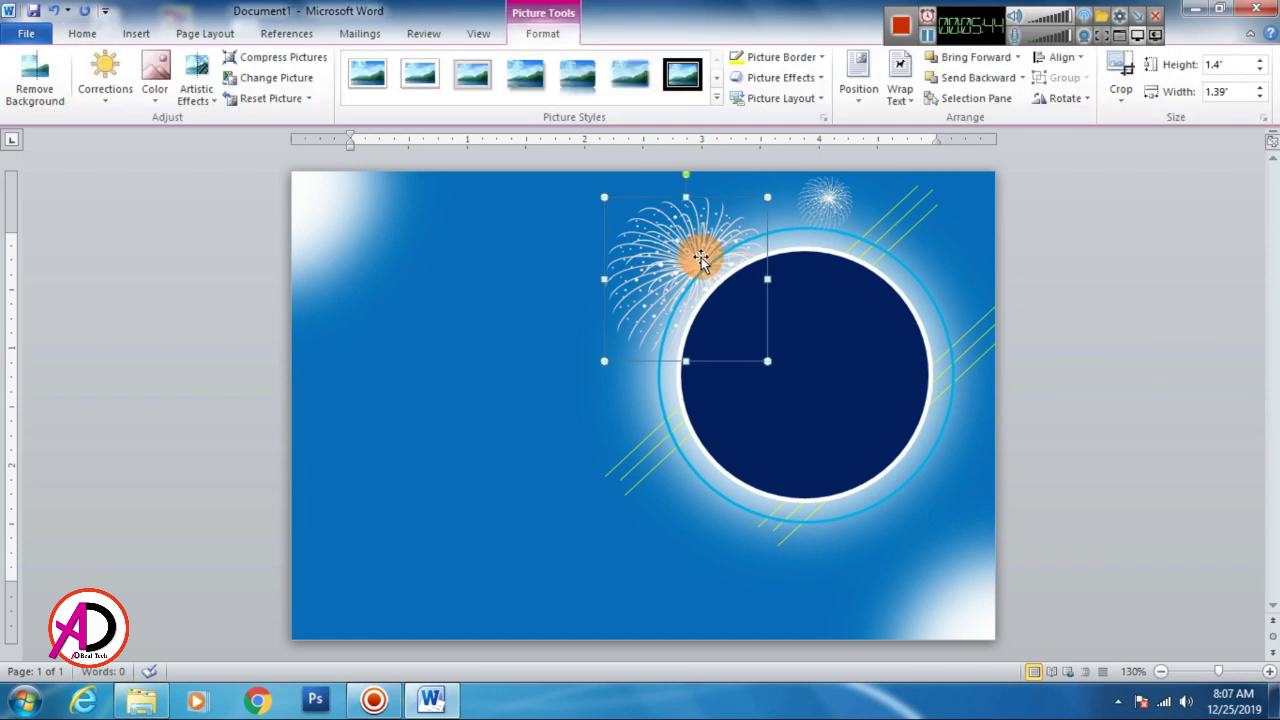
pyautogui.moveTo(708, 278)
pyautogui.mouseDown()
pyautogui.moveTo(726, 296)
pyautogui.moveTo(670, 492)
pyautogui.moveTo(701, 455)
pyautogui.moveTo(663, 465)
pyautogui.mouseUp()
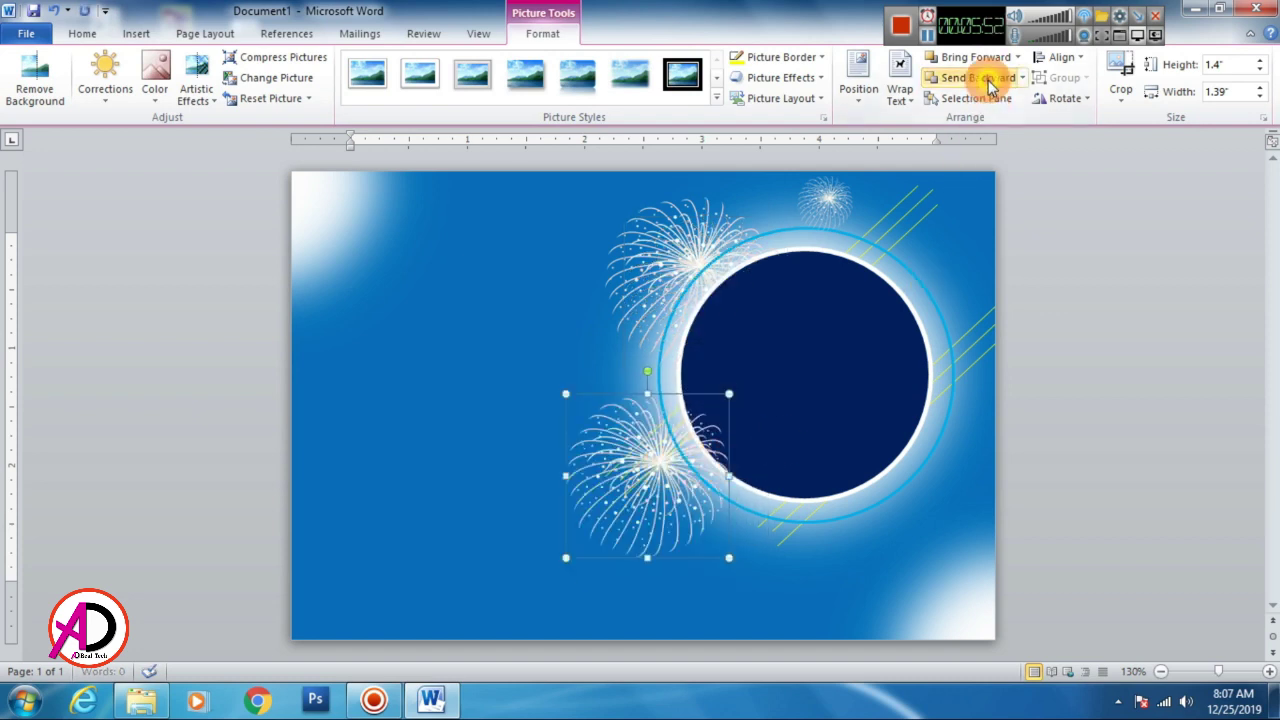
pyautogui.click(1137, 510)
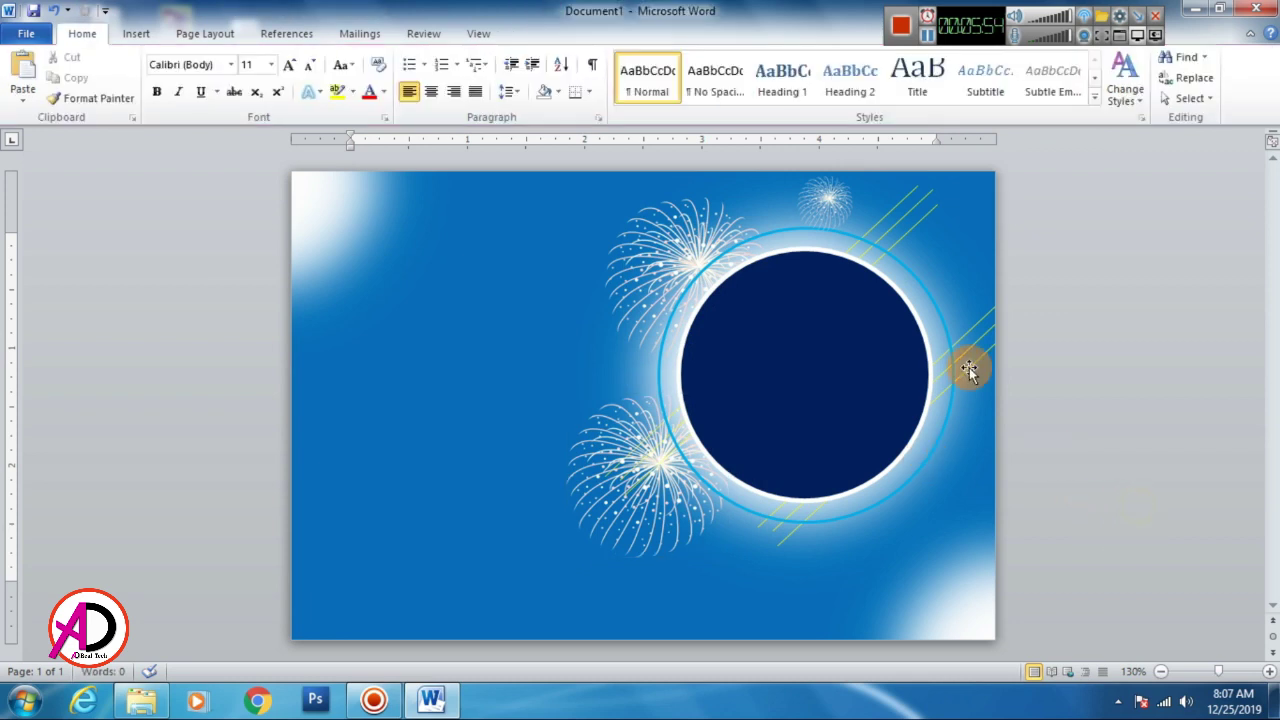
pyautogui.click(640, 477)
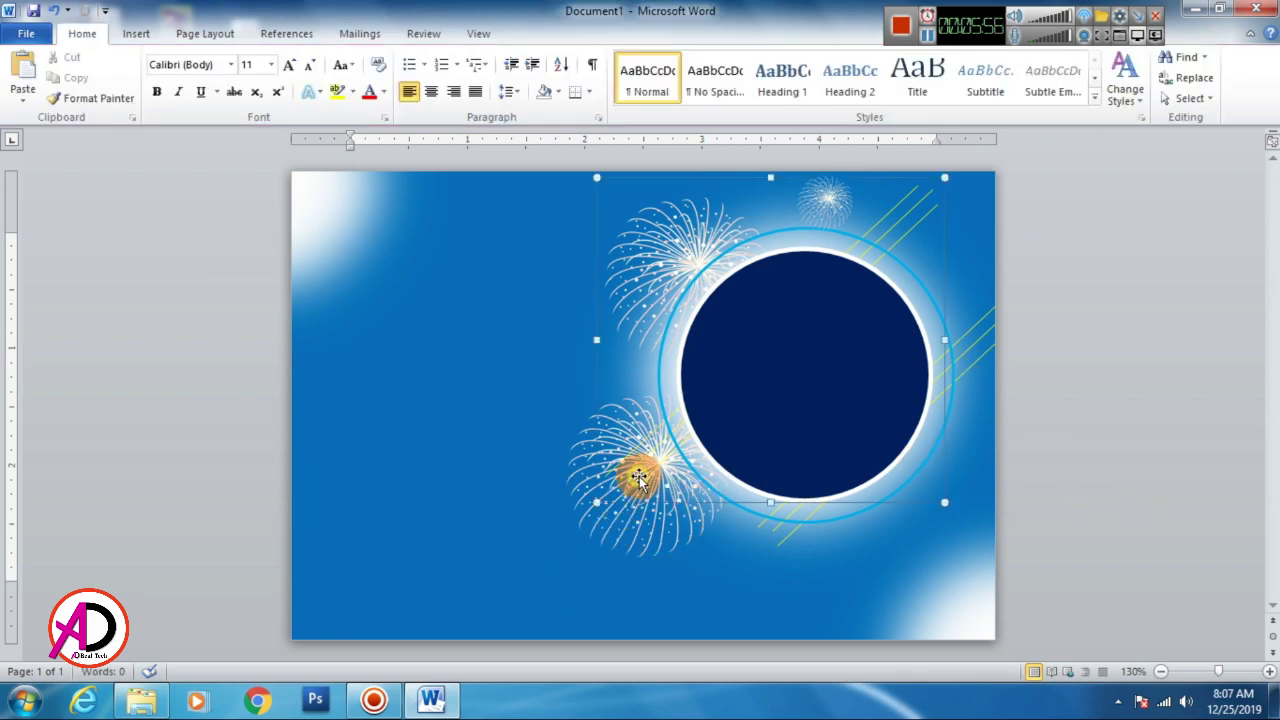
pyautogui.click(644, 552)
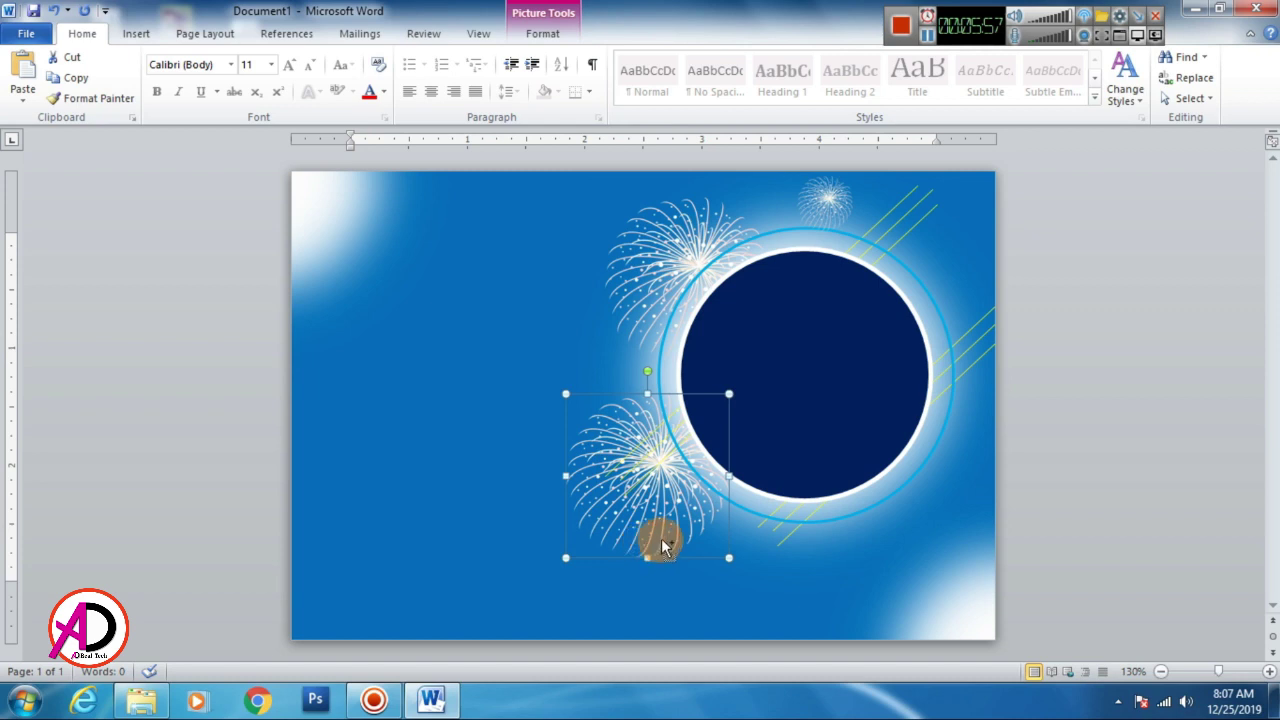
pyautogui.moveTo(662, 545); pyautogui.dragTo(681, 564)
pyautogui.moveTo(683, 484)
pyautogui.mouseDown()
pyautogui.moveTo(951, 500)
pyautogui.moveTo(918, 495)
pyautogui.mouseUp()
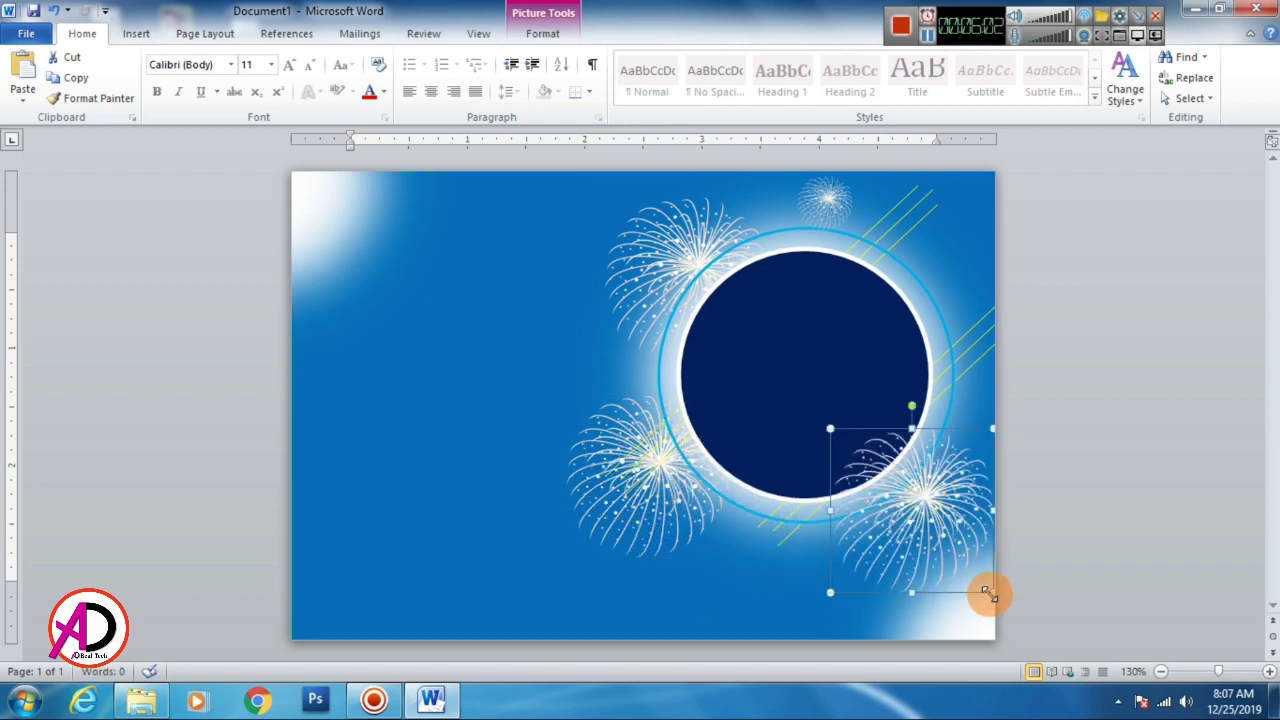
pyautogui.moveTo(990, 594); pyautogui.dragTo(938, 560)
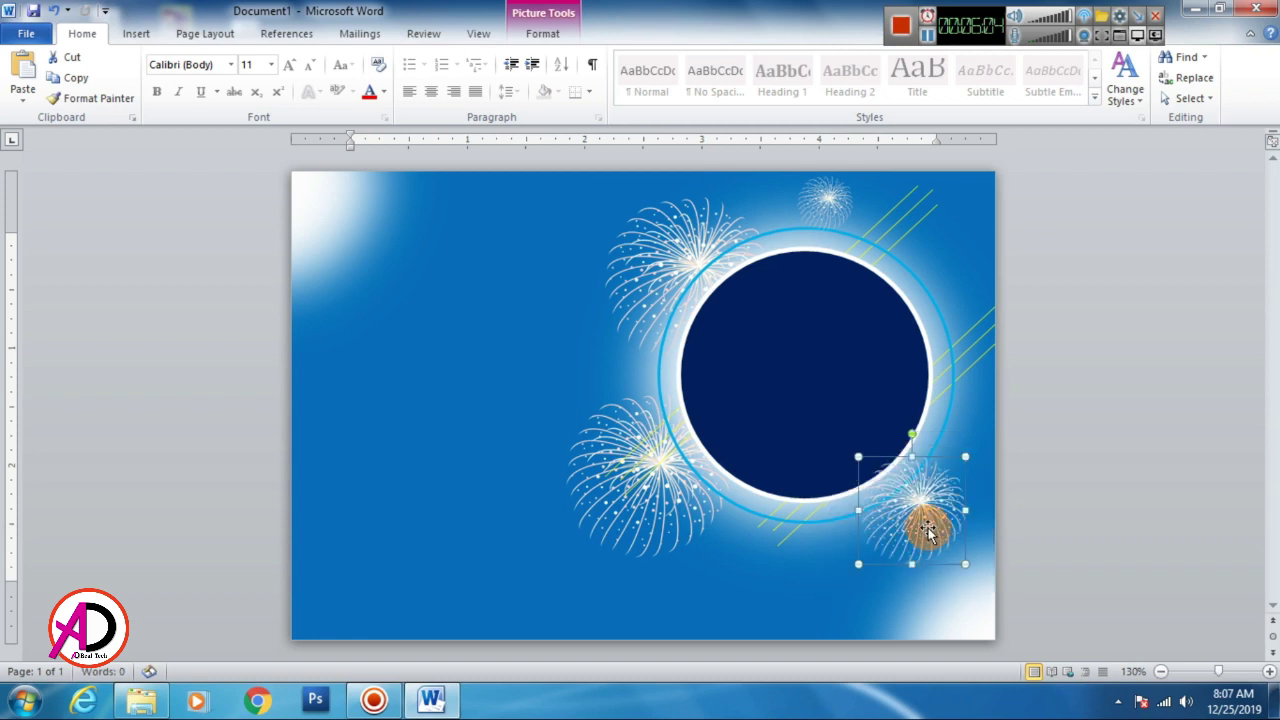
pyautogui.moveTo(919, 501); pyautogui.dragTo(919, 488)
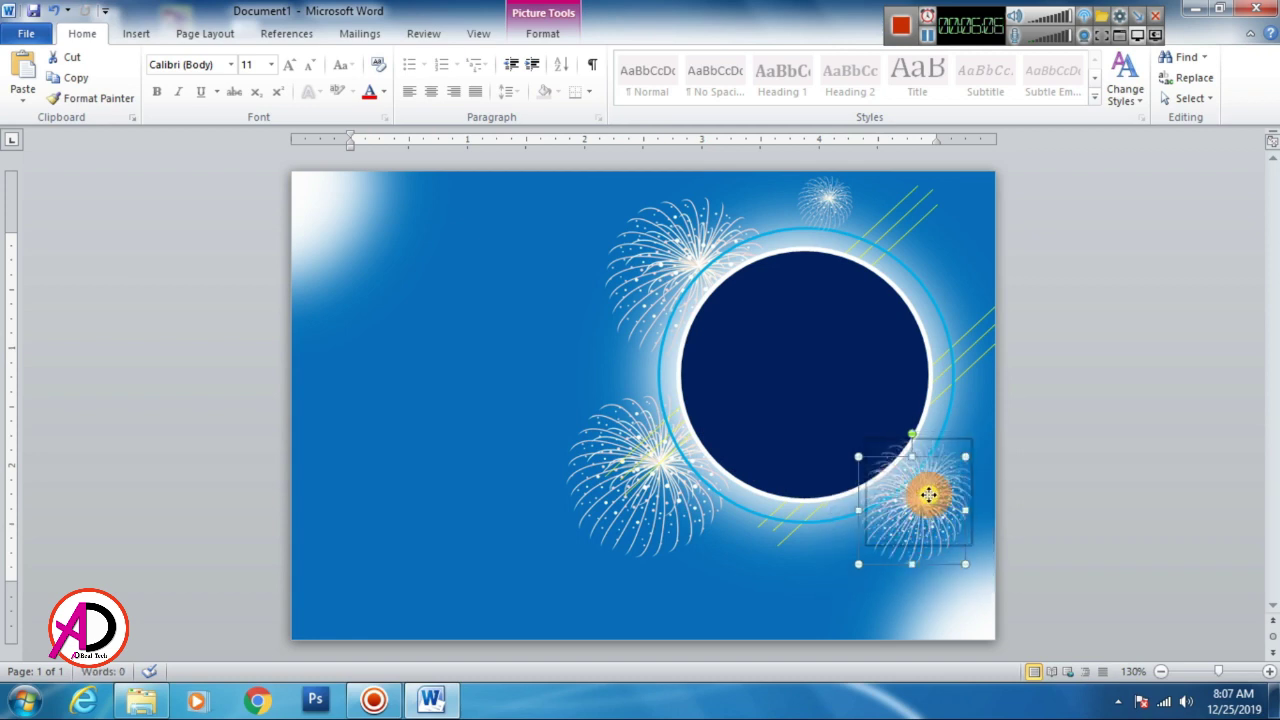
pyautogui.click(1076, 491)
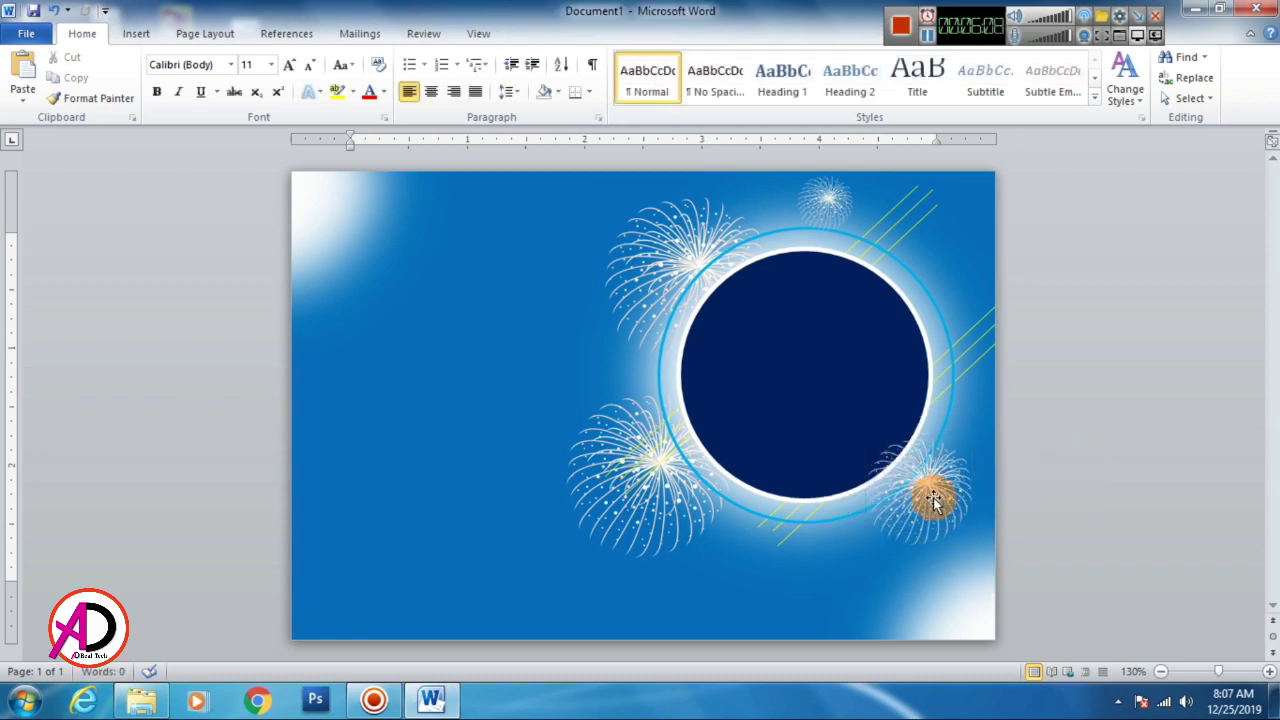
# - Send the small lower-right sparkle behind the circle
pyautogui.click(933, 503)
pyautogui.click(542, 33)
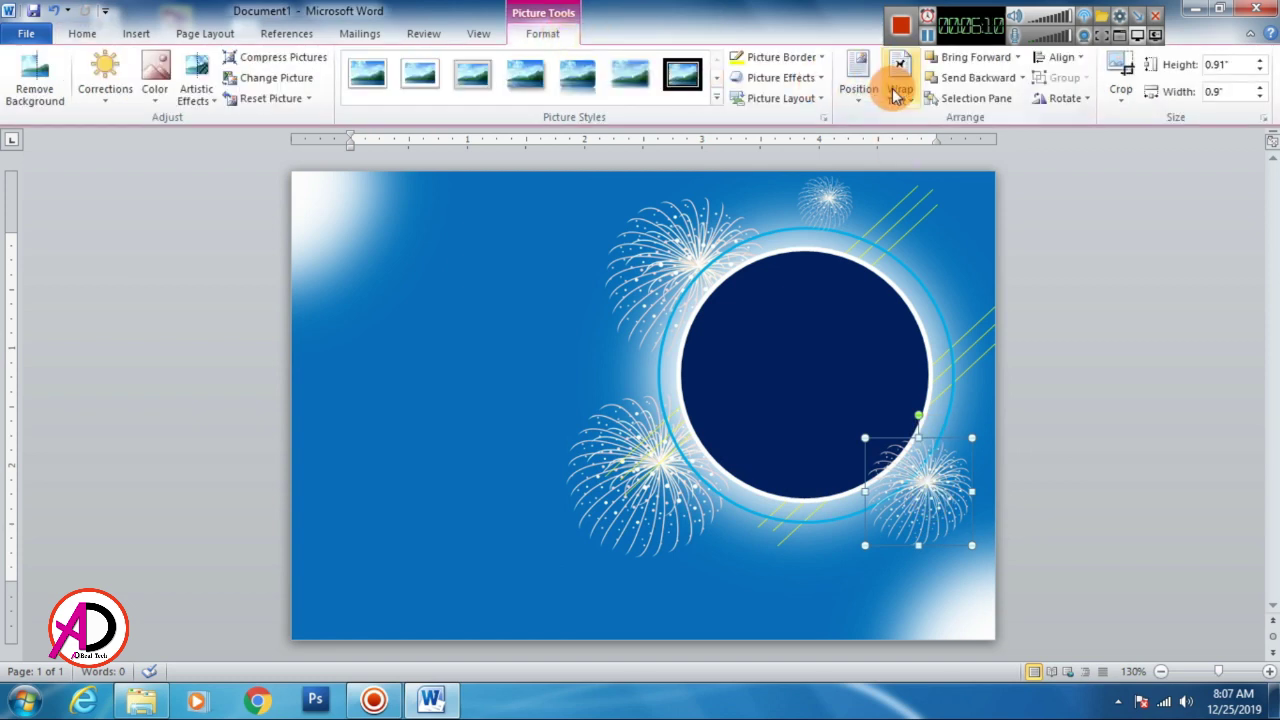
pyautogui.click(988, 84)
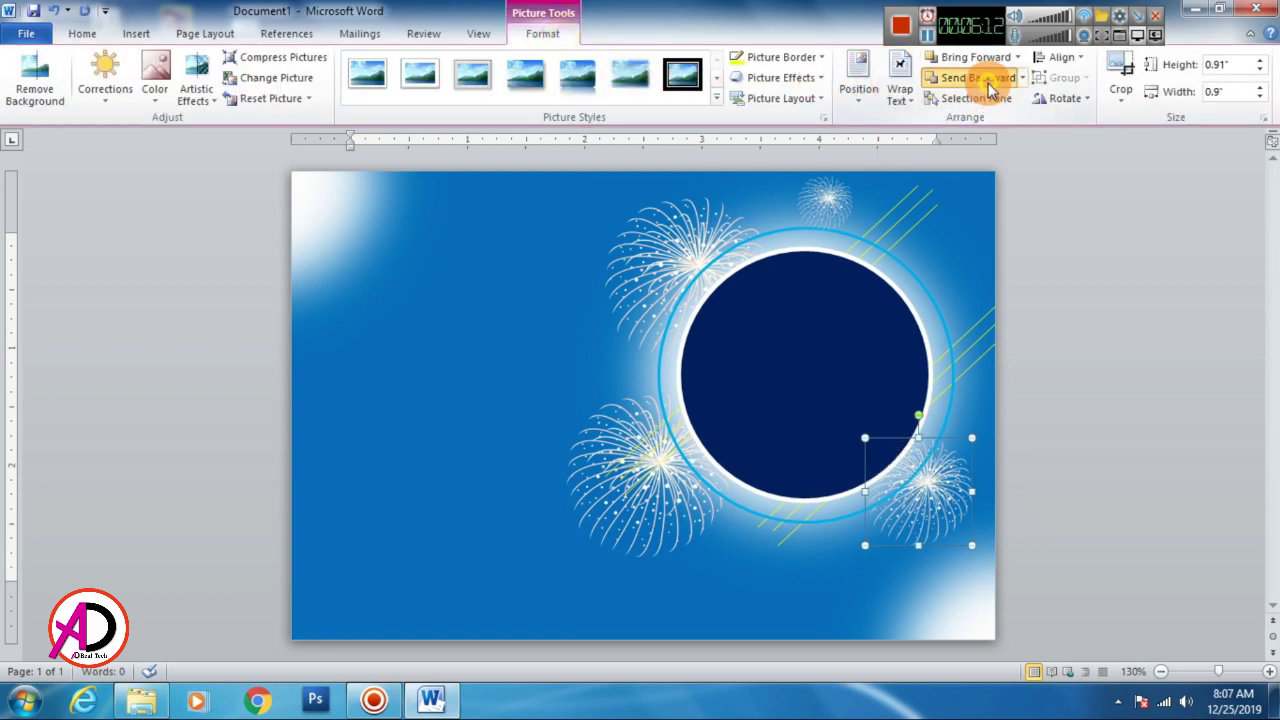
pyautogui.click(1124, 445)
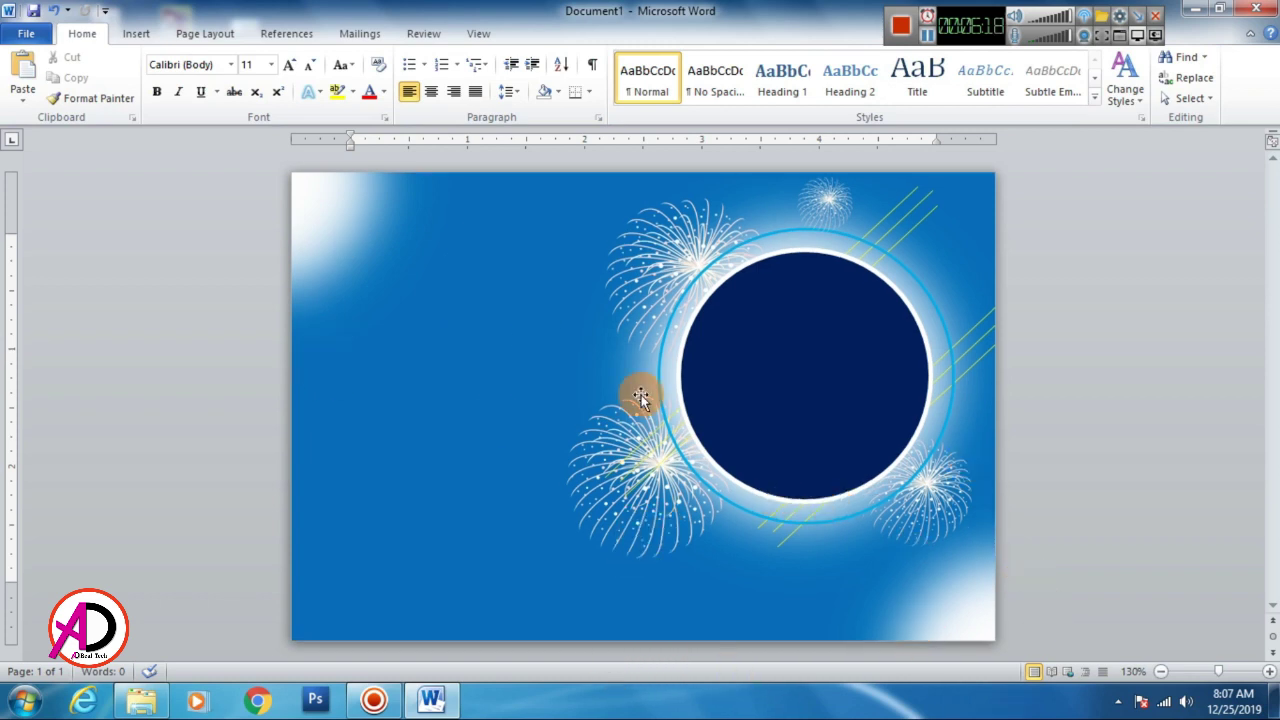
# - Insert a WordArt box, move it down on the card's left side, and type 2020
pyautogui.click(138, 33)
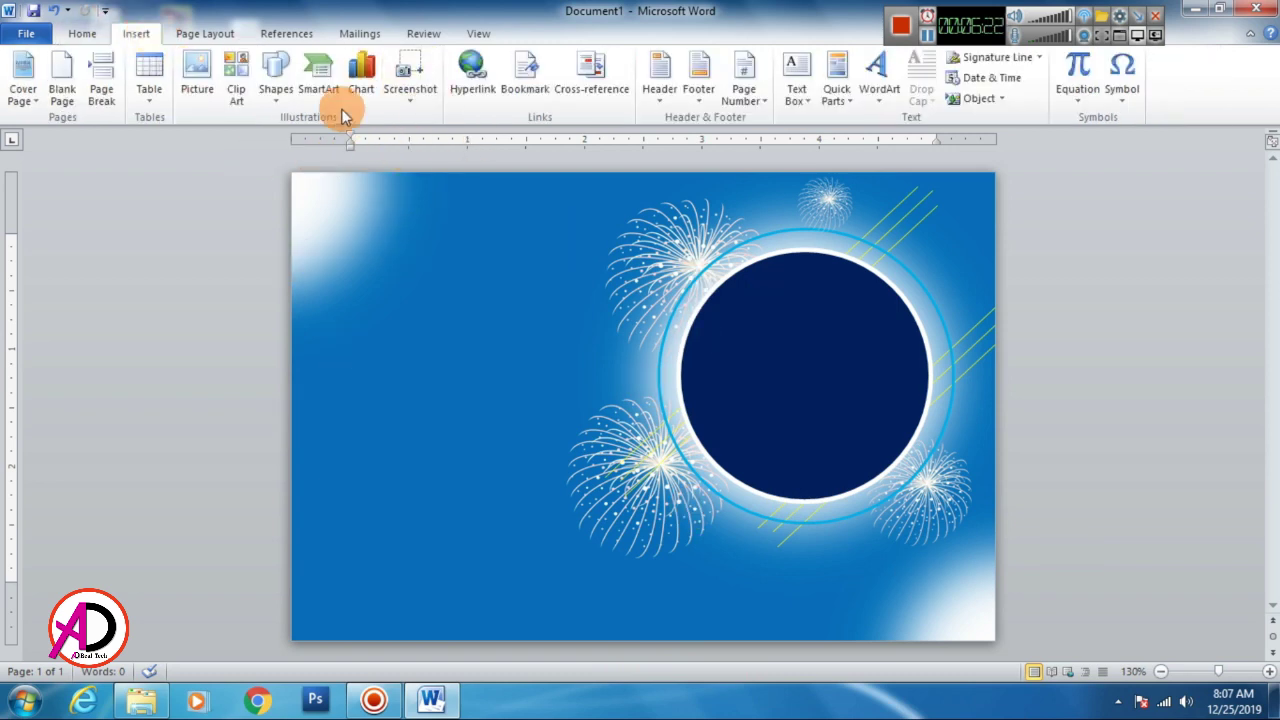
pyautogui.click(868, 105)
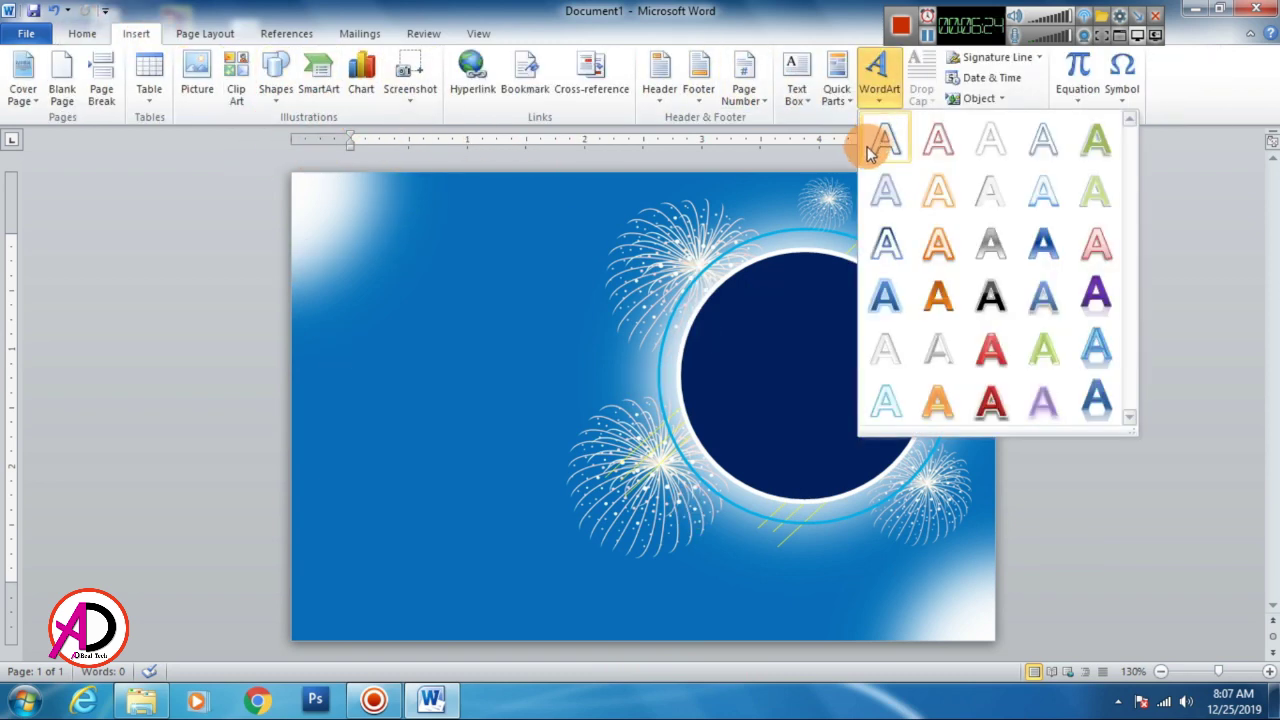
pyautogui.click(884, 141)
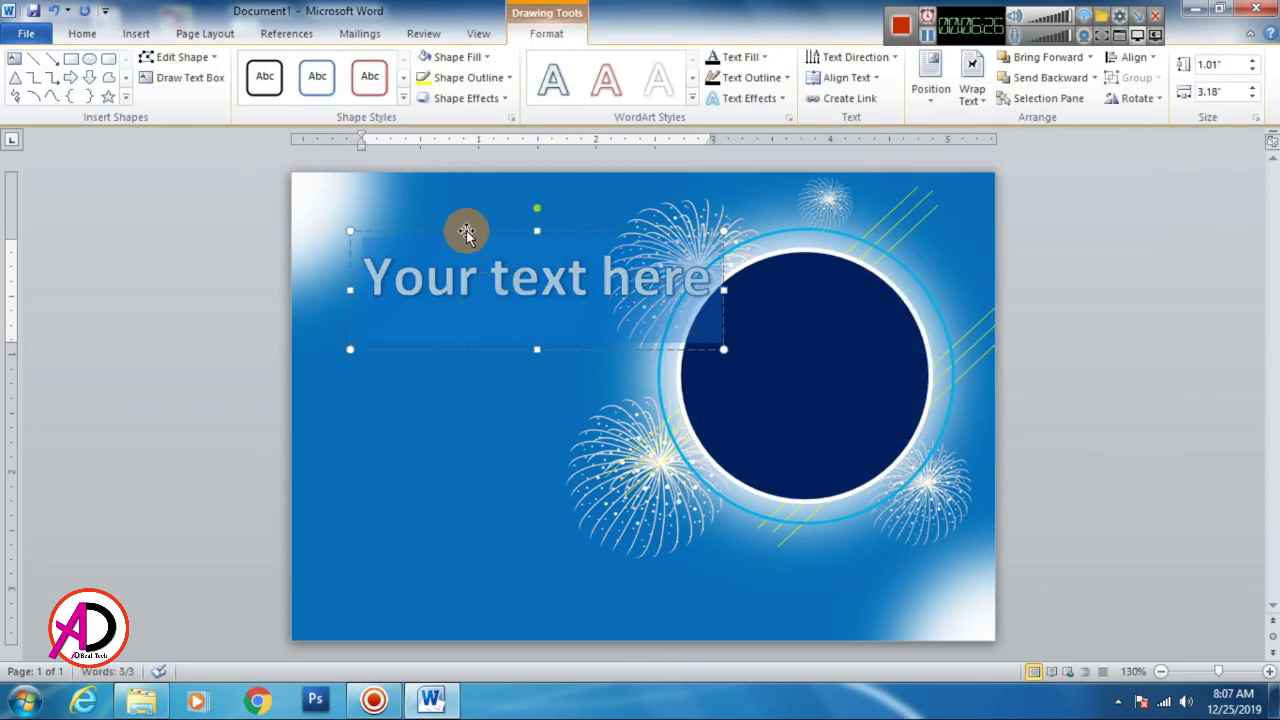
pyautogui.moveTo(466, 230); pyautogui.dragTo(451, 331)
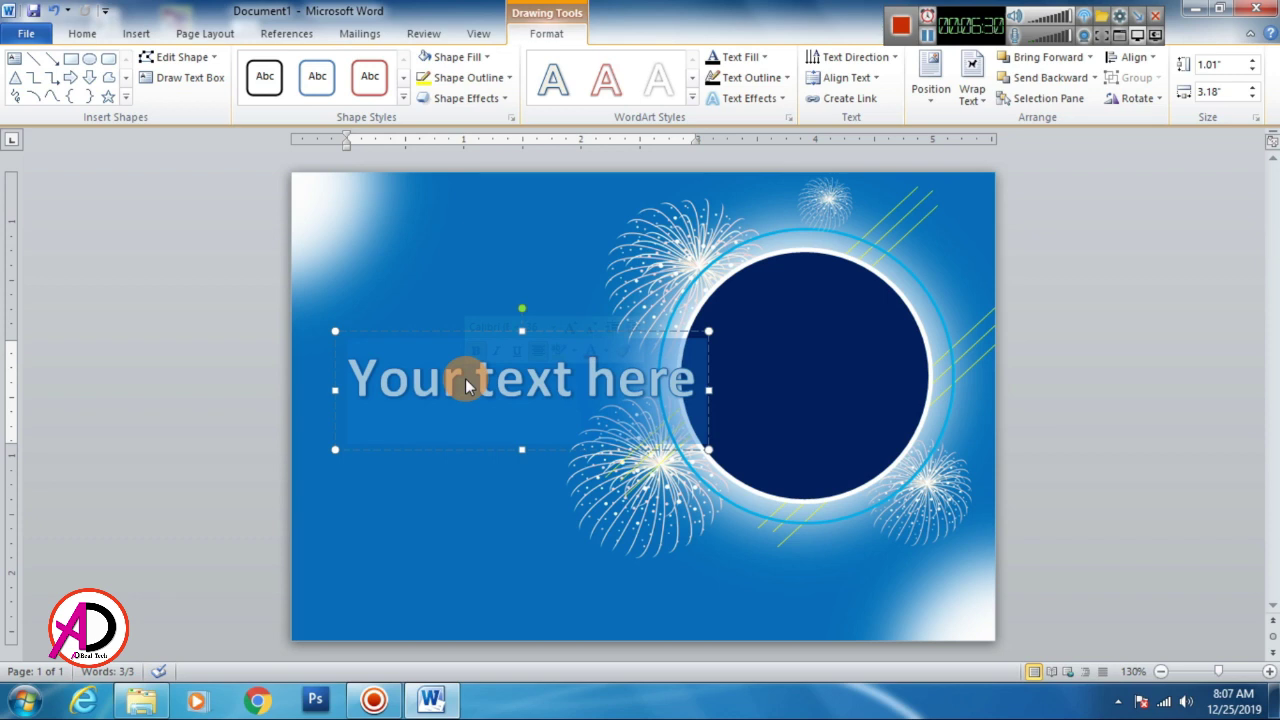
pyautogui.write('20')
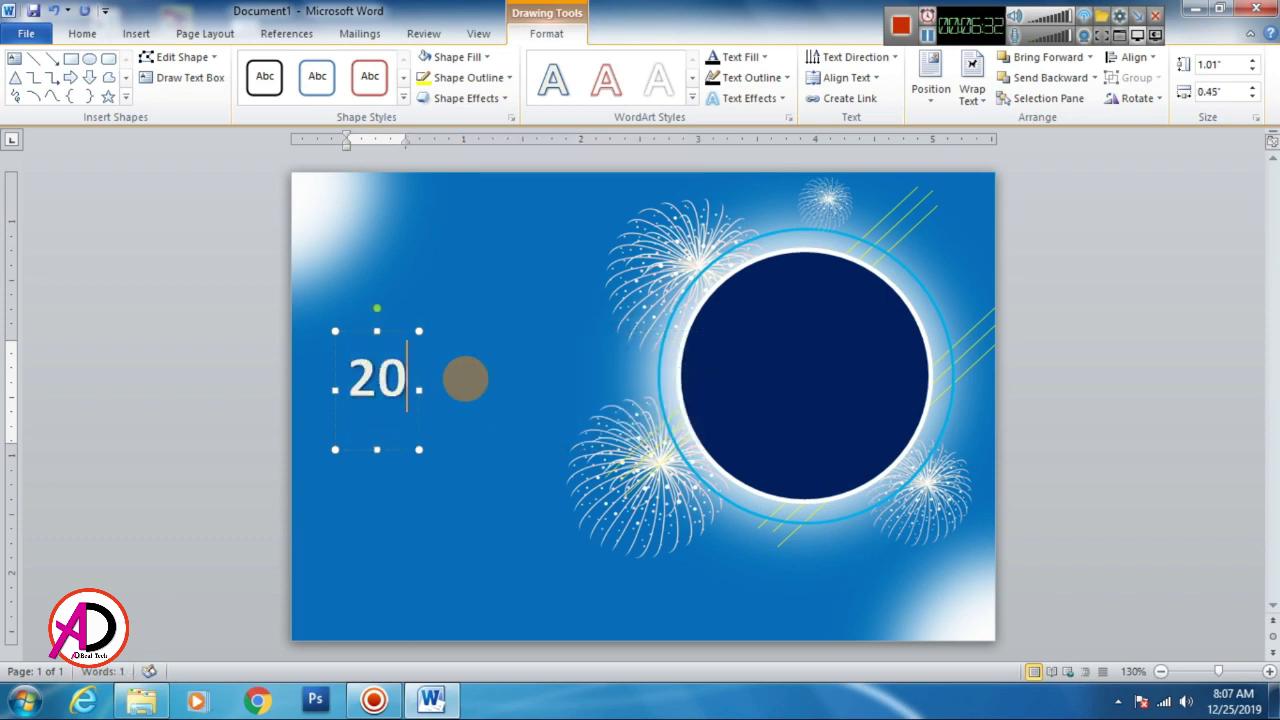
pyautogui.write('20')
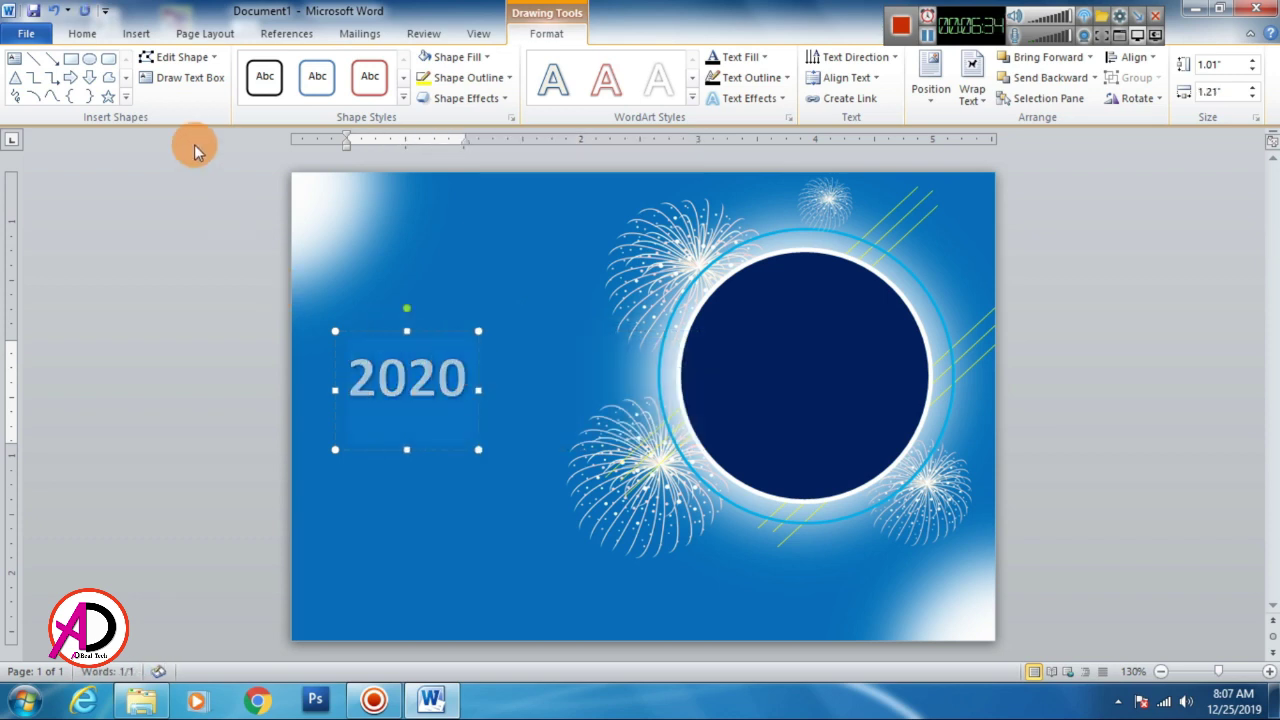
# - Apply the Cyberfall font to the 2020 WordArt, after trying Freedom, and switch off bold
pyautogui.click(82, 33)
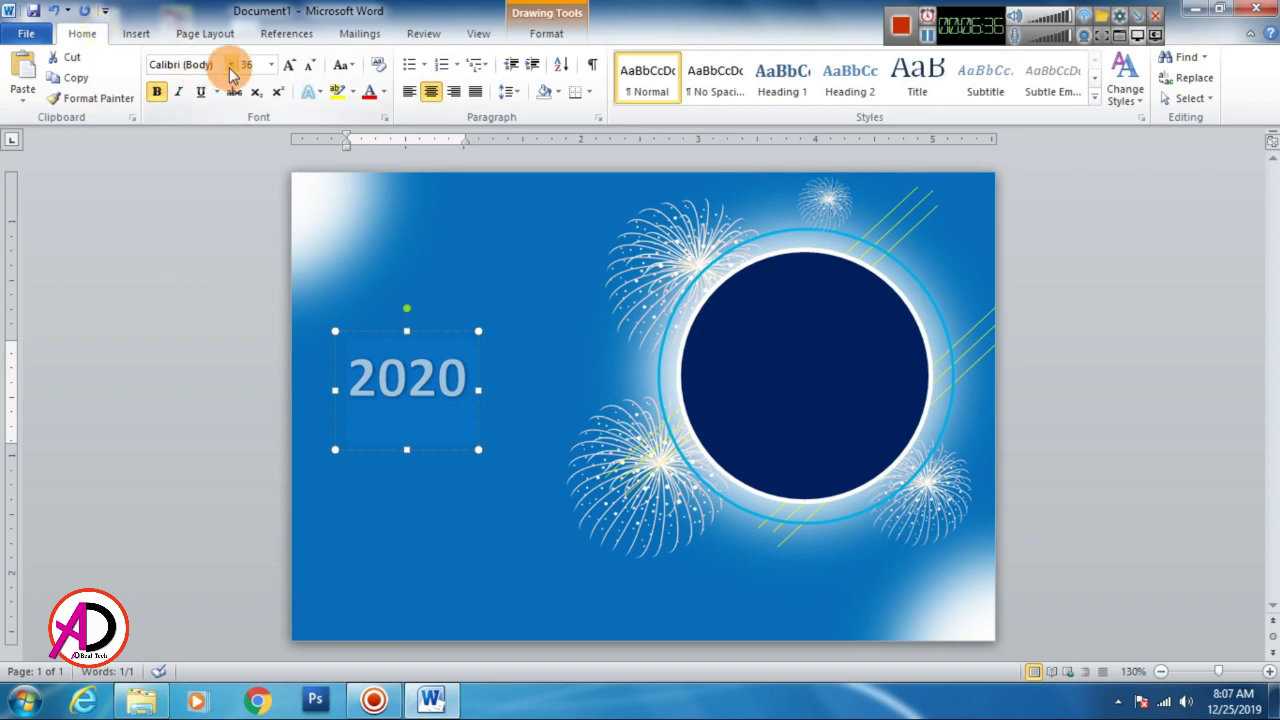
pyautogui.click(230, 65)
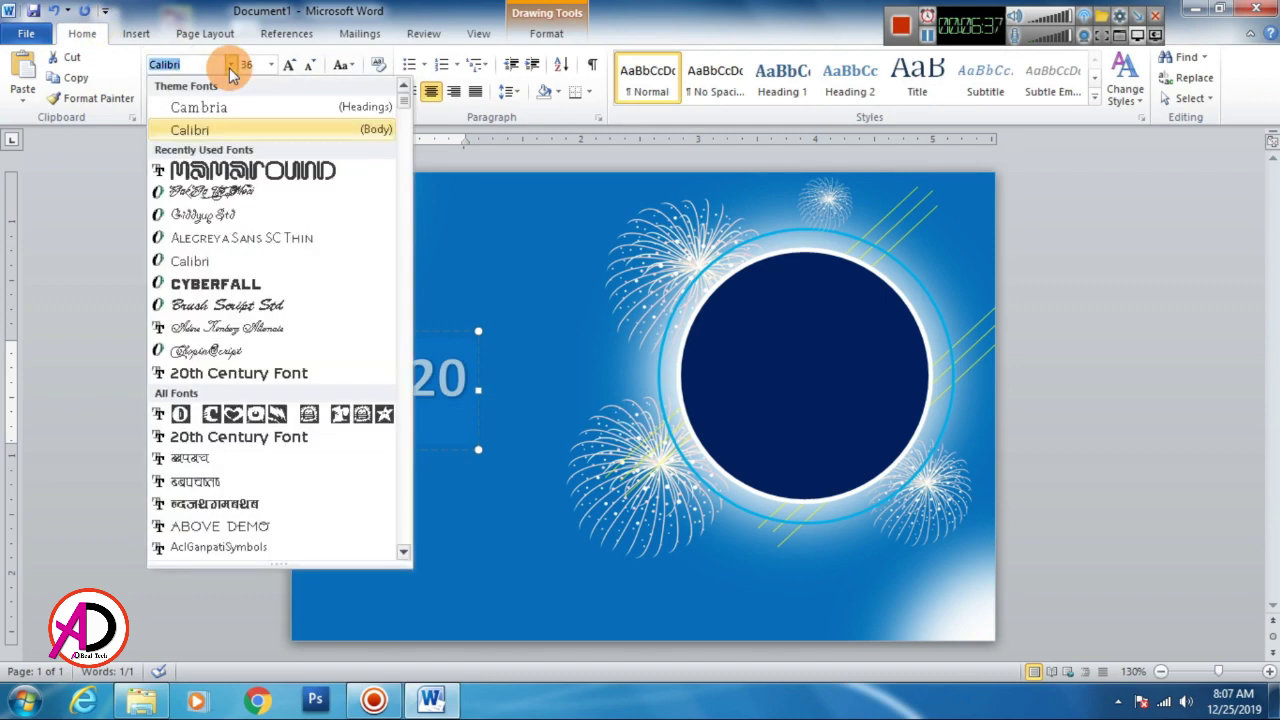
pyautogui.click(405, 133)
pyautogui.moveTo(405, 133)
pyautogui.mouseDown()
pyautogui.moveTo(401, 375)
pyautogui.moveTo(396, 340)
pyautogui.moveTo(408, 476)
pyautogui.moveTo(414, 266)
pyautogui.mouseUp()
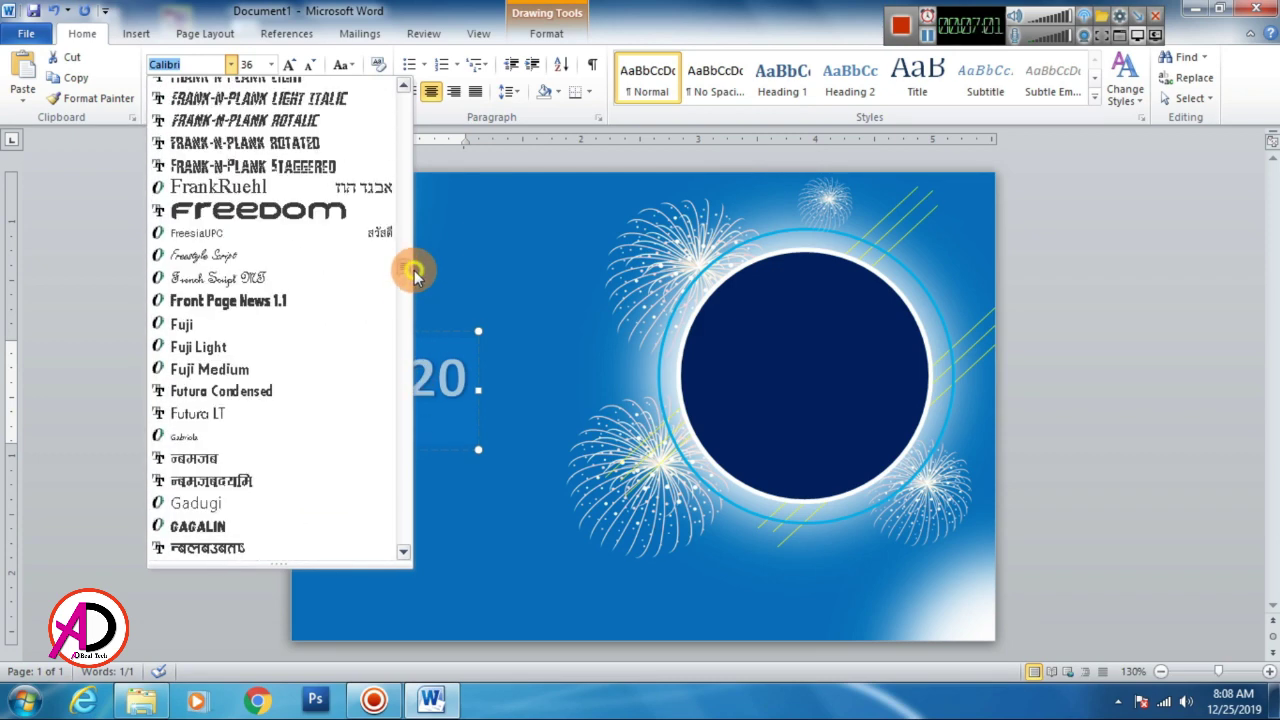
pyautogui.click(308, 214)
pyautogui.click(207, 65)
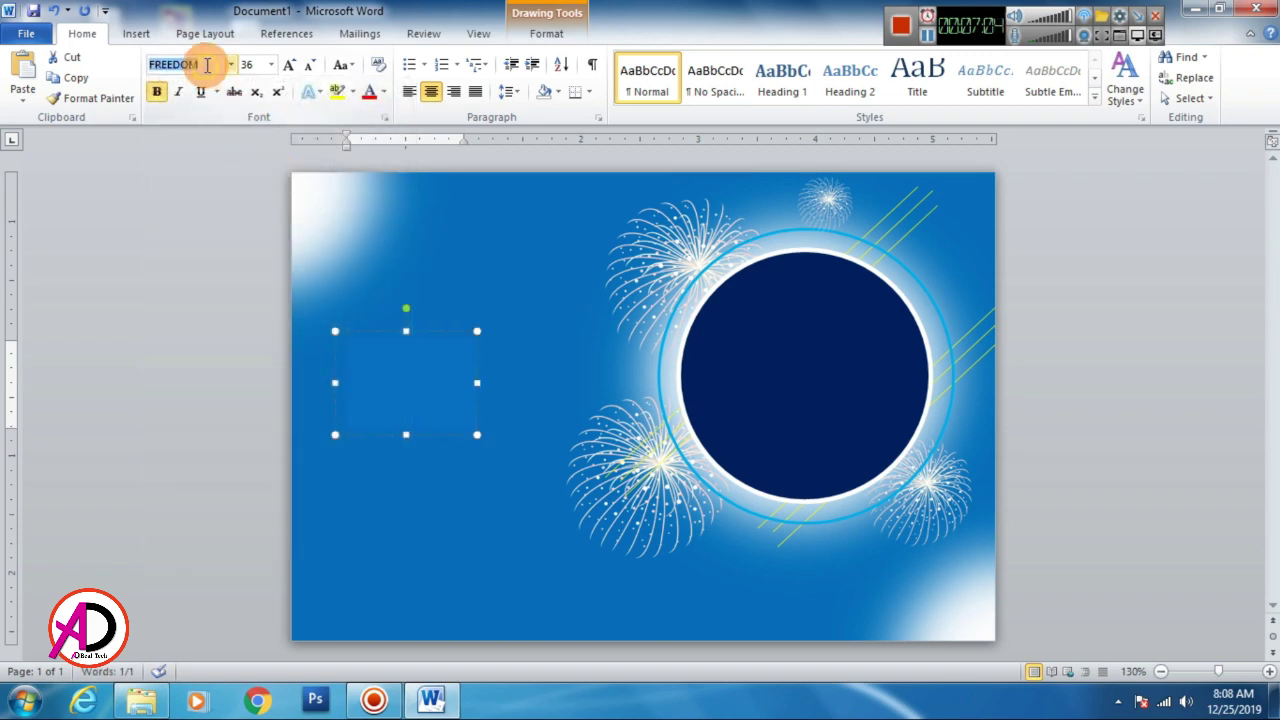
pyautogui.click(230, 64)
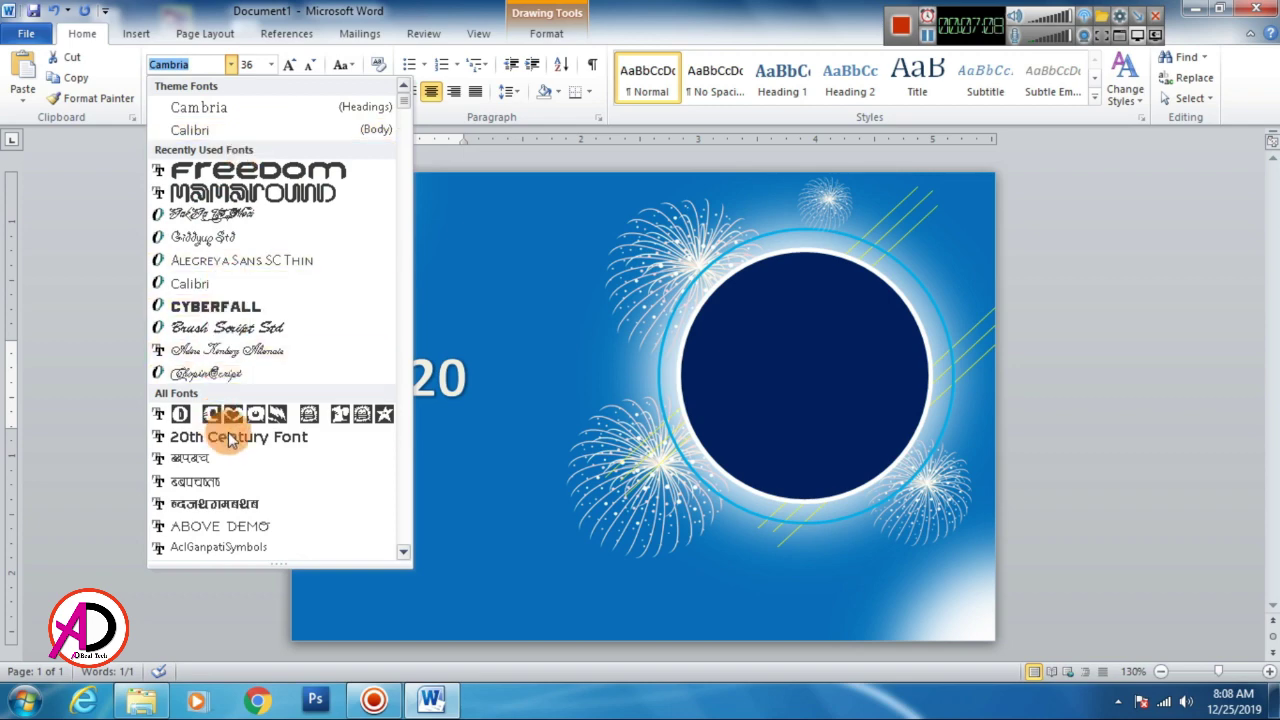
pyautogui.click(250, 313)
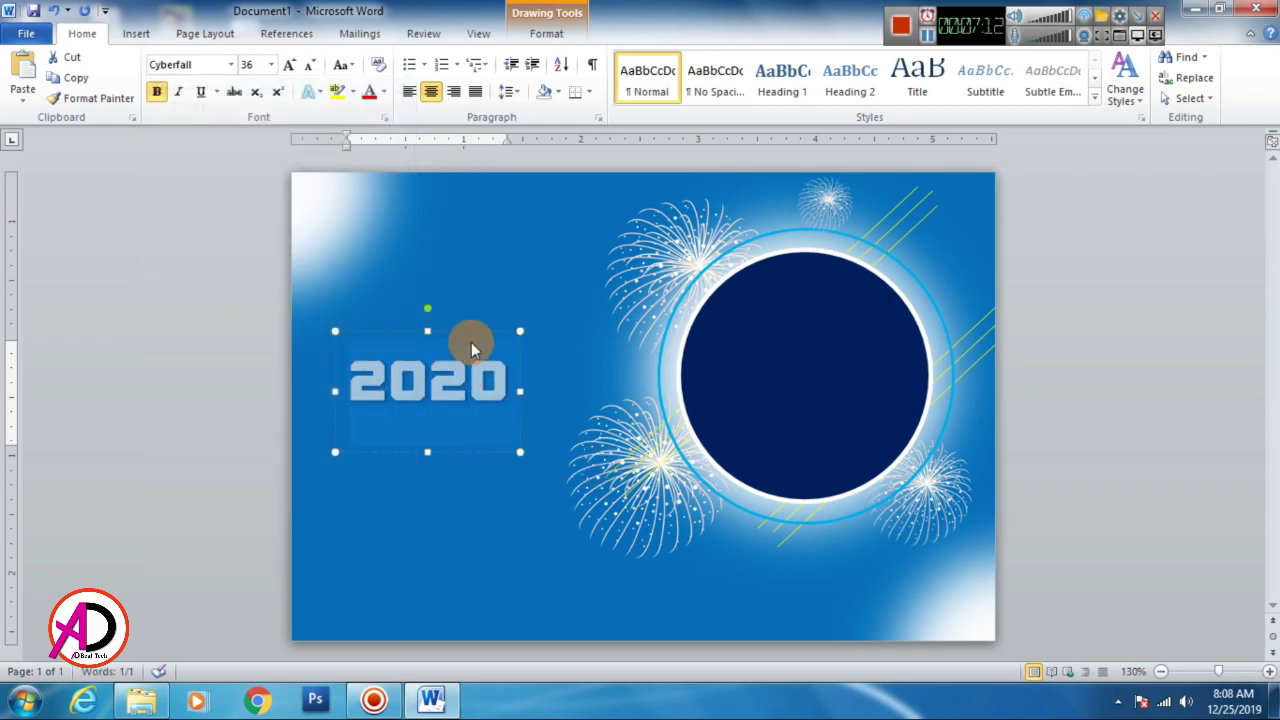
pyautogui.click(157, 91)
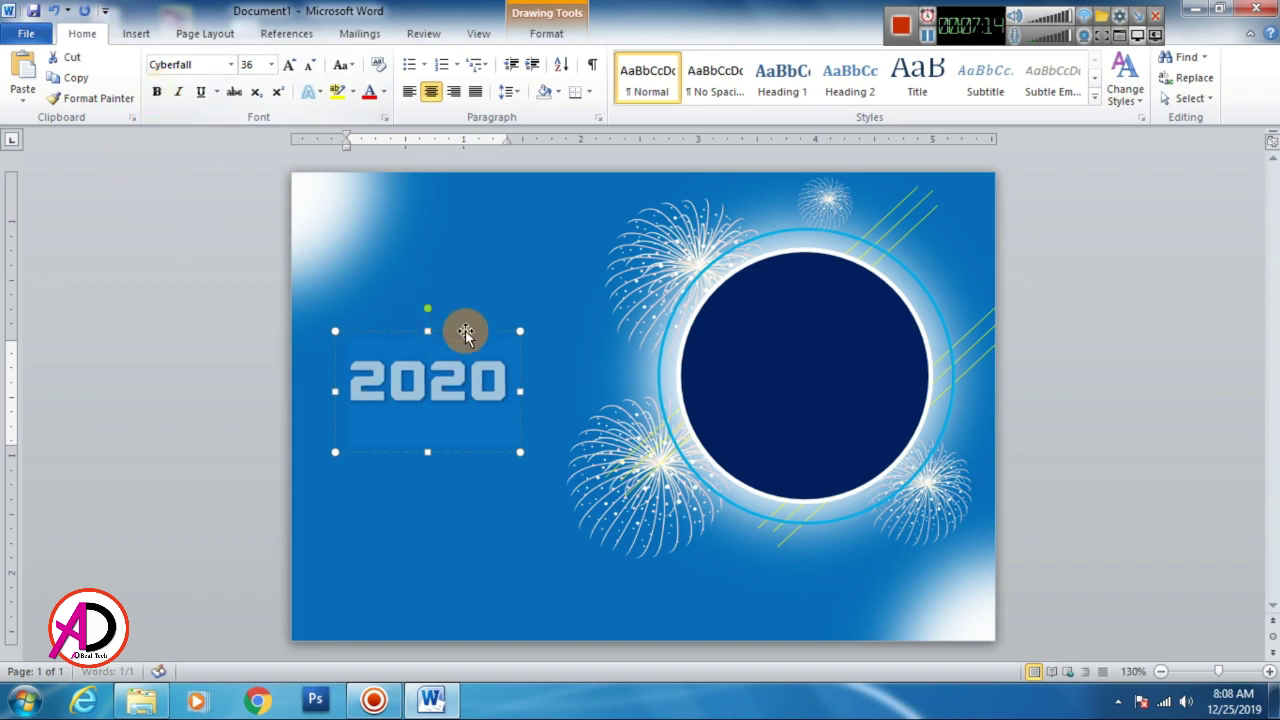
# - Move 2020 into the middle of the navy circle and set its Text Outline to No Outline
pyautogui.moveTo(464, 332); pyautogui.dragTo(847, 318)
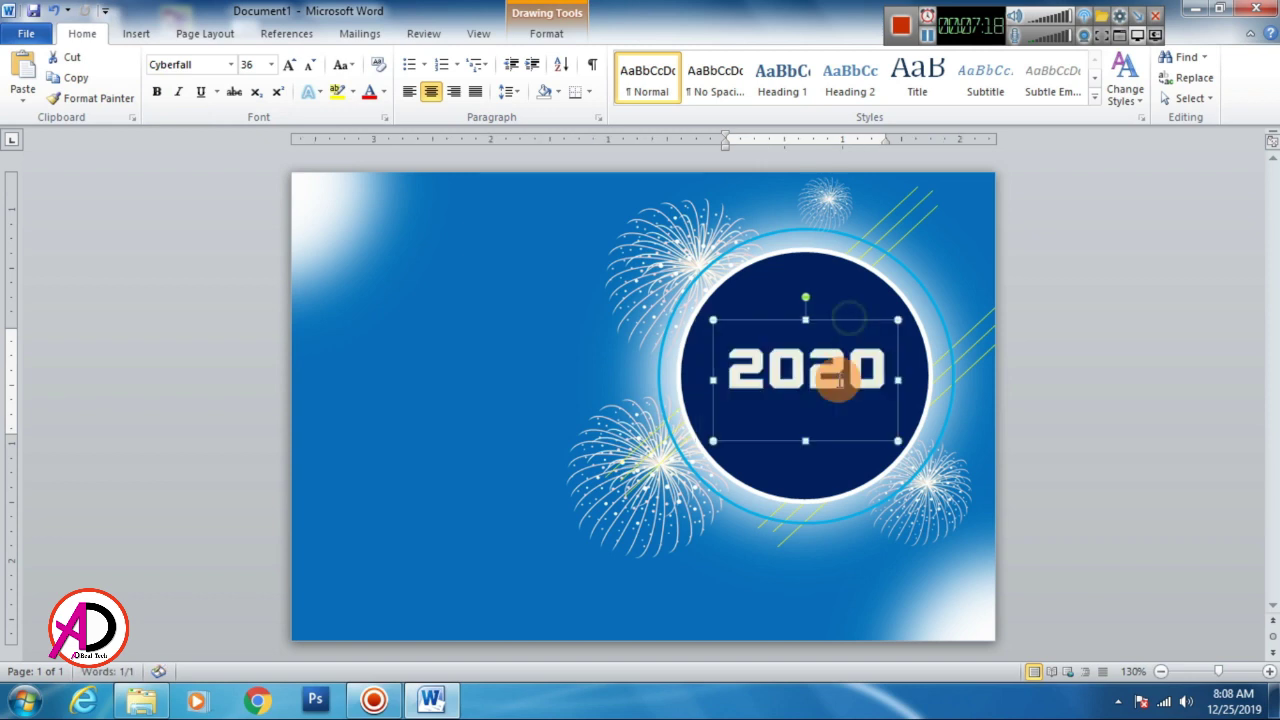
pyautogui.moveTo(840, 380); pyautogui.dragTo(837, 383)
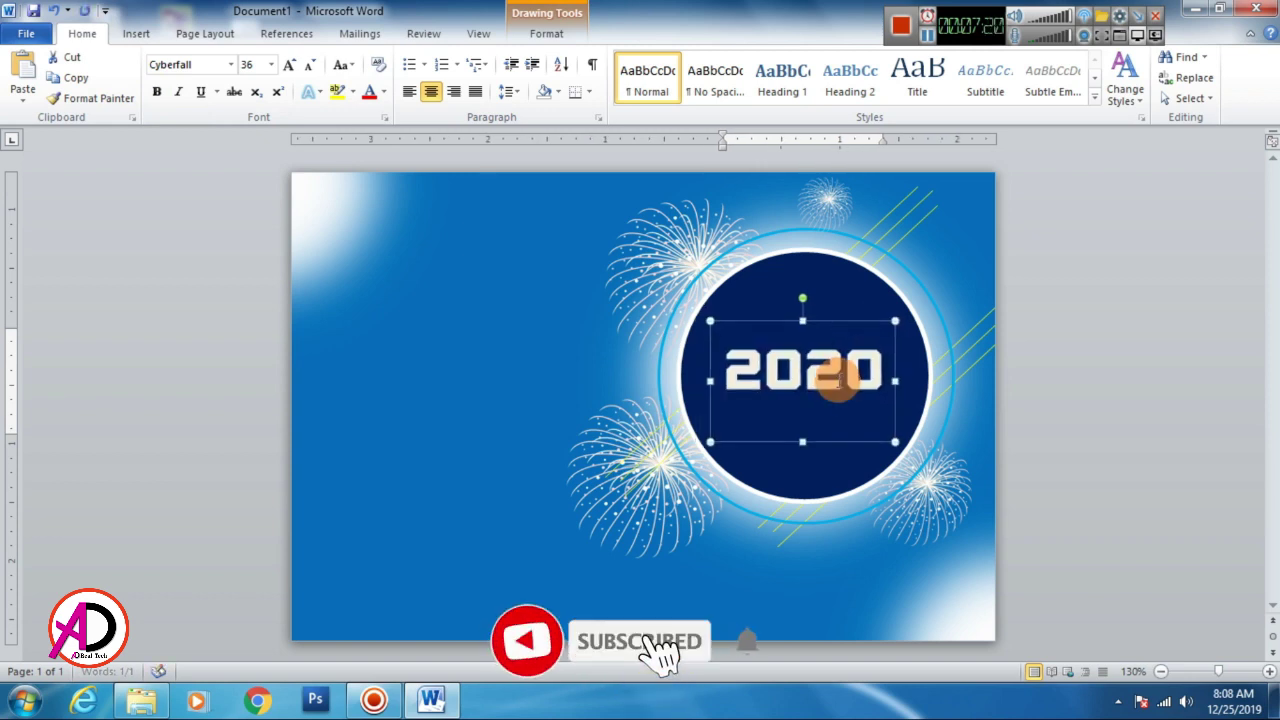
pyautogui.doubleClick(824, 385)
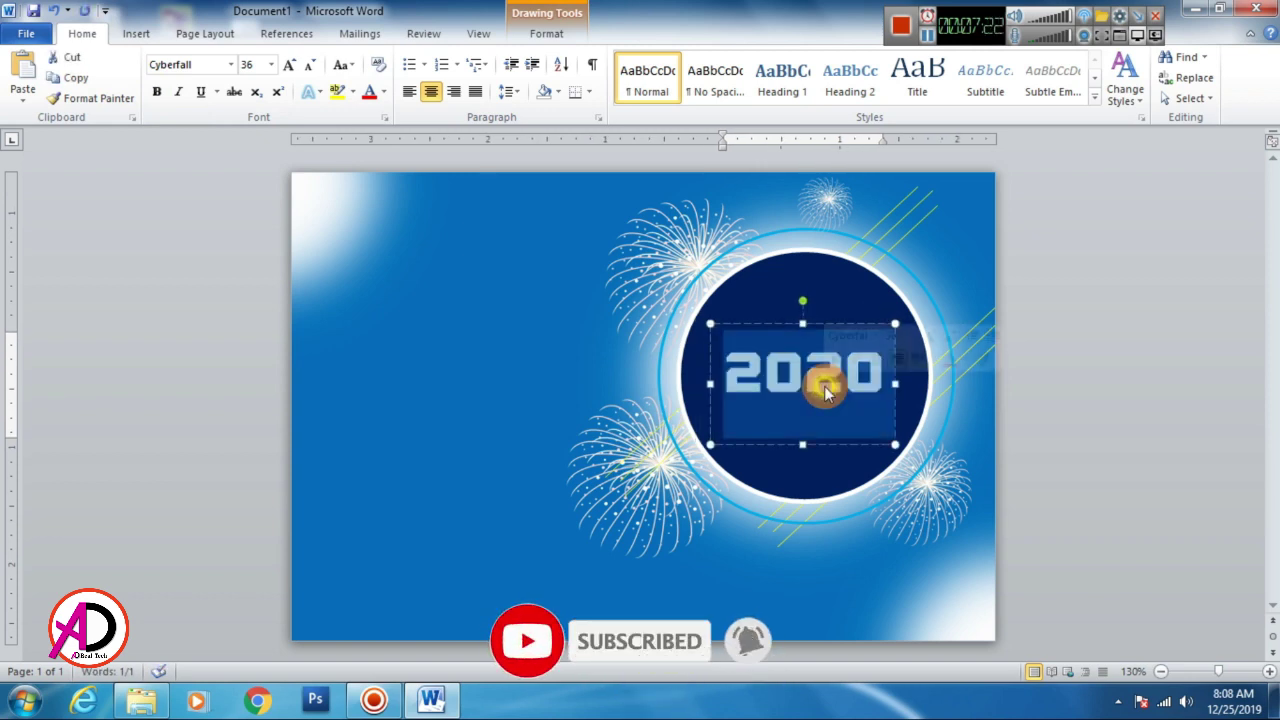
pyautogui.click(547, 36)
pyautogui.click(750, 78)
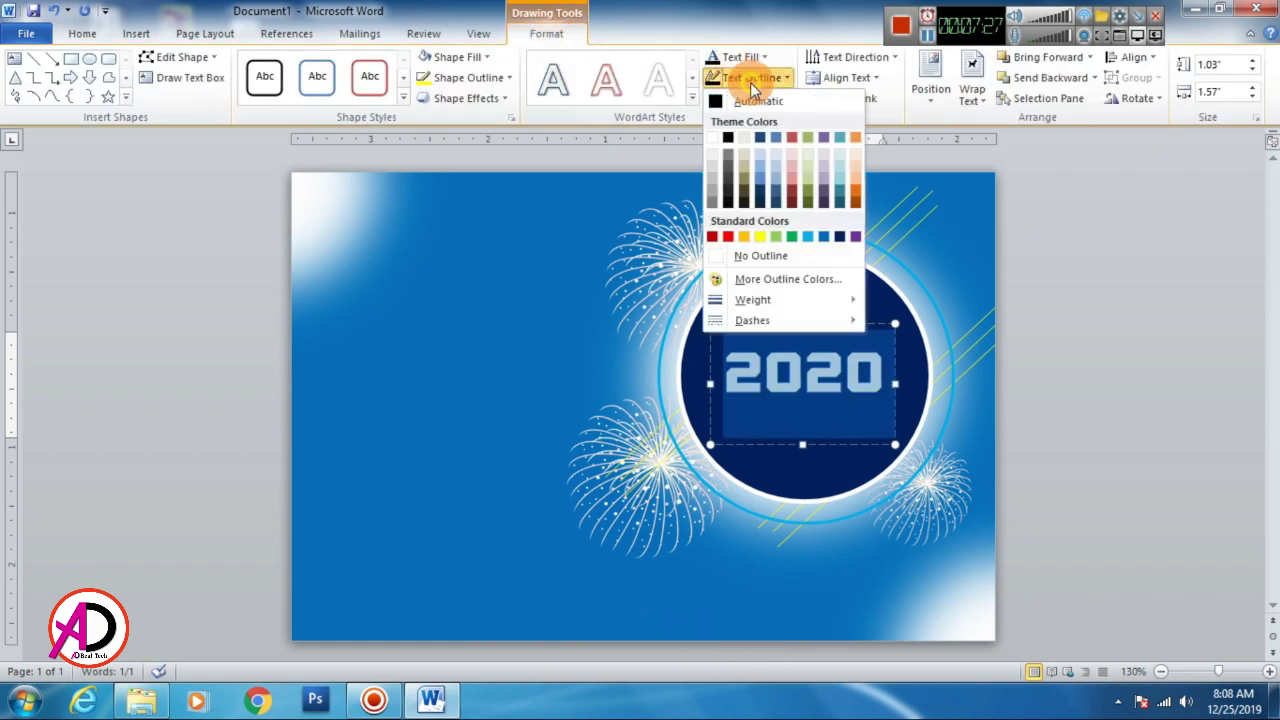
pyautogui.click(751, 254)
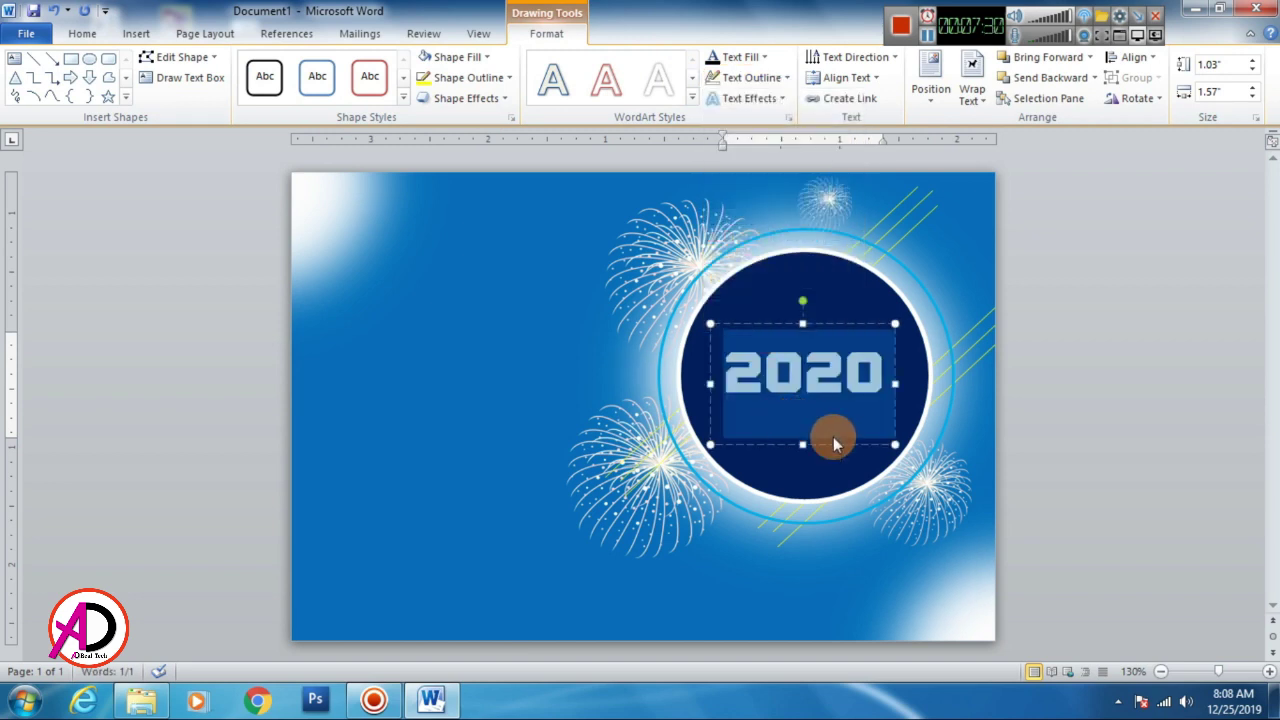
pyautogui.moveTo(830, 329); pyautogui.dragTo(831, 339)
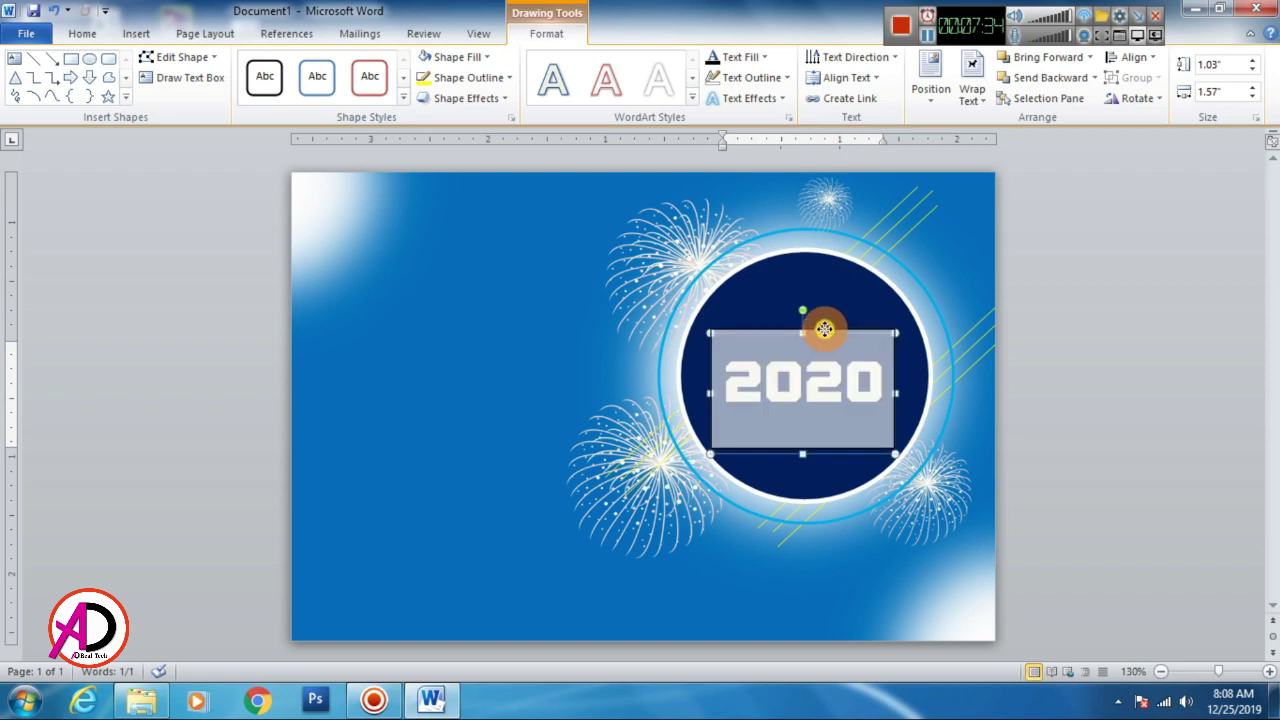
pyautogui.click(365, 468)
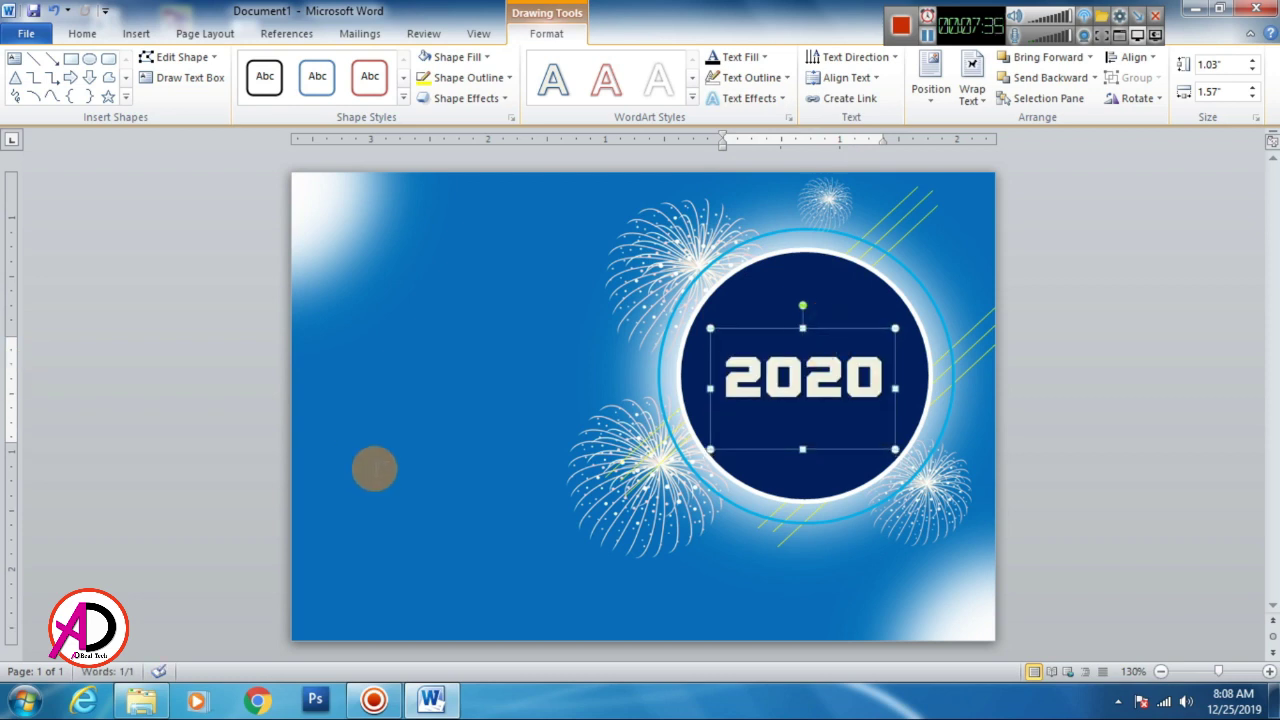
# - Insert a WordArt box reading WELCOME and reduce its font size twice
pyautogui.click(133, 32)
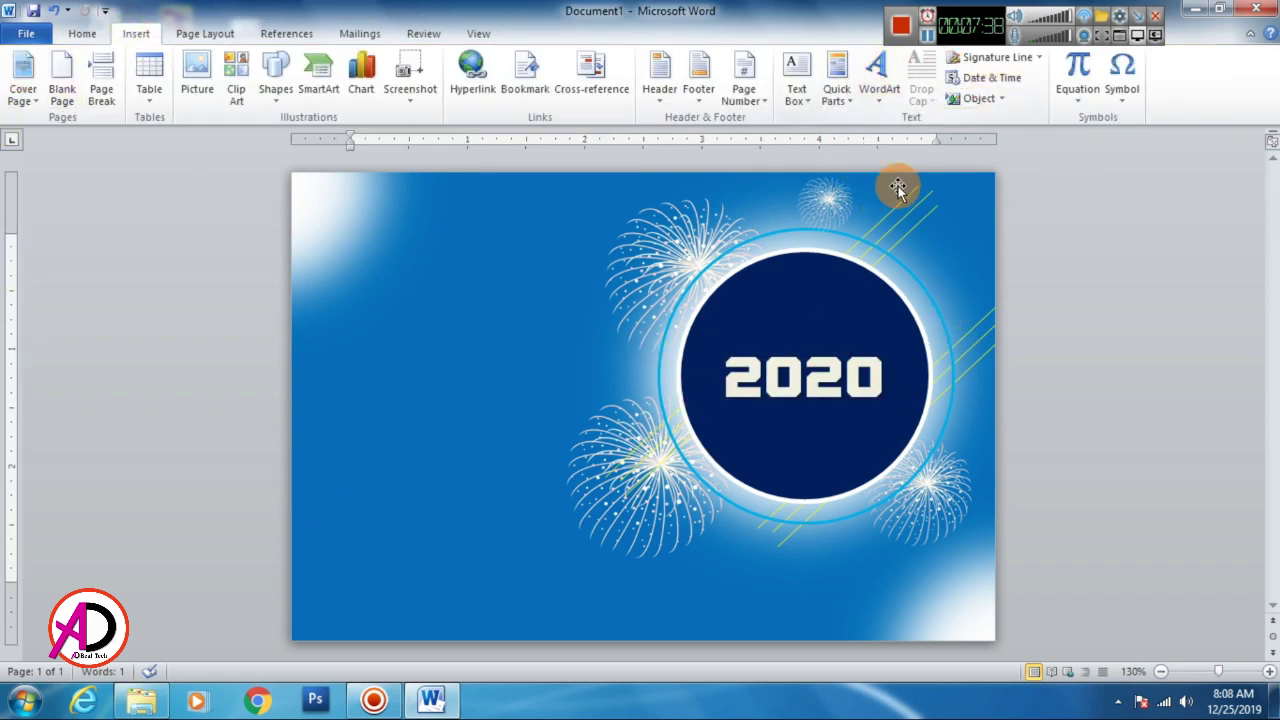
pyautogui.click(879, 75)
pyautogui.click(886, 138)
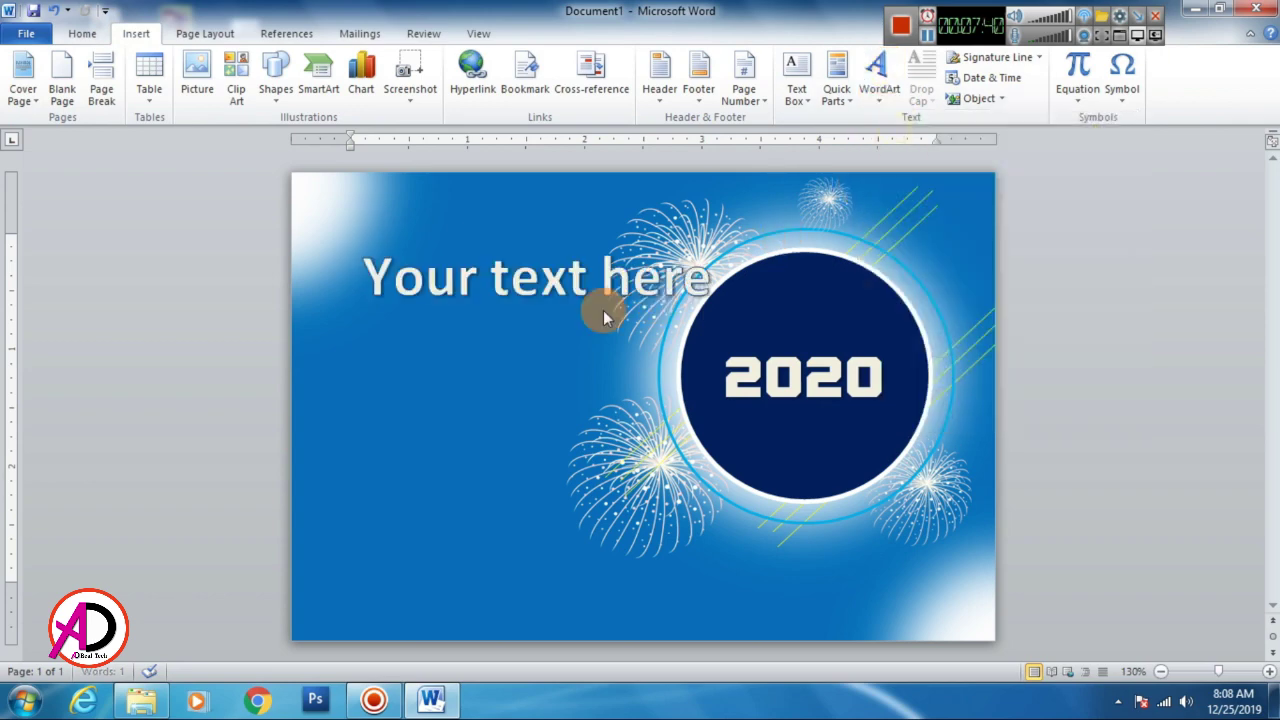
pyautogui.write('W')
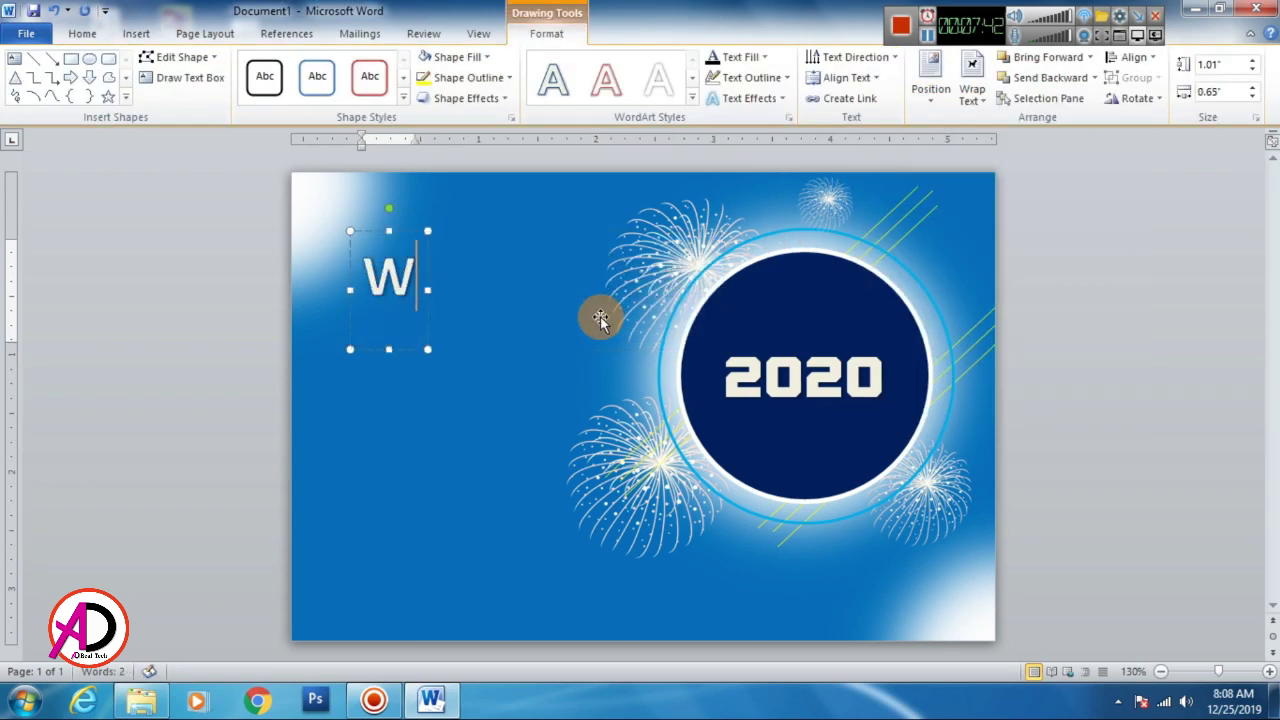
pyautogui.write('el')
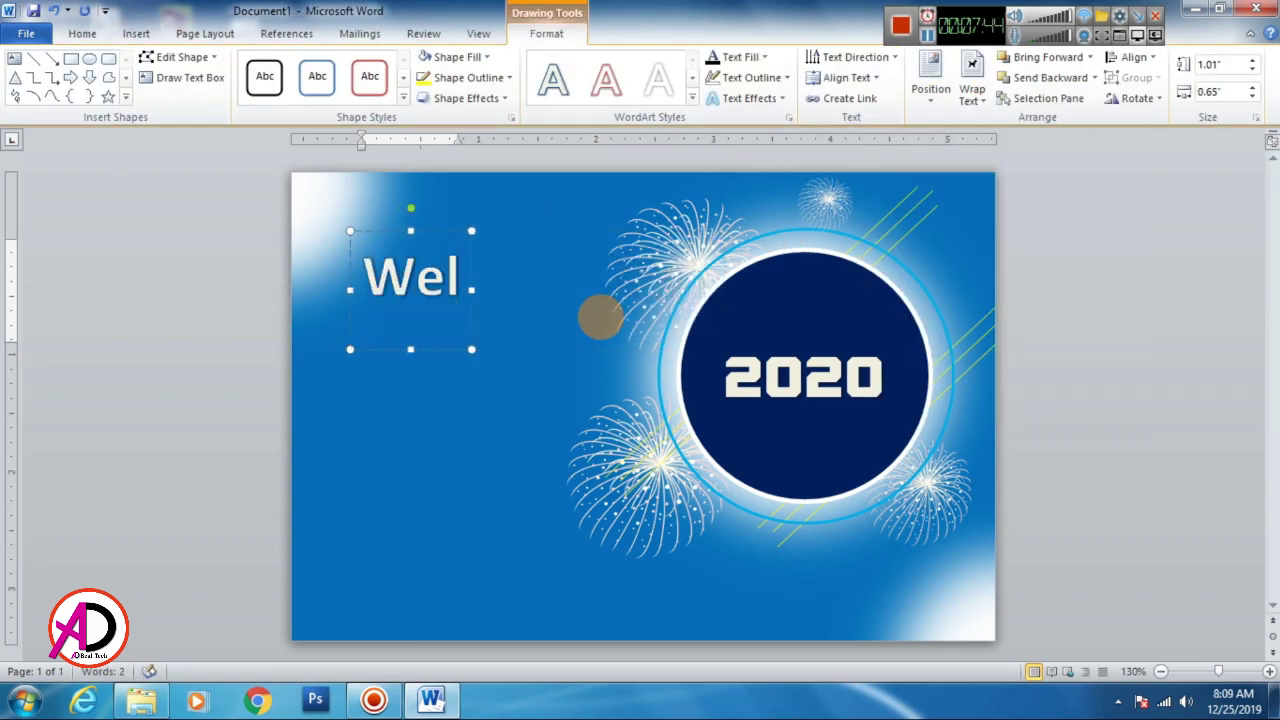
pyautogui.press('BackSpace')
pyautogui.press('BackSpace')
pyautogui.write('ELC')
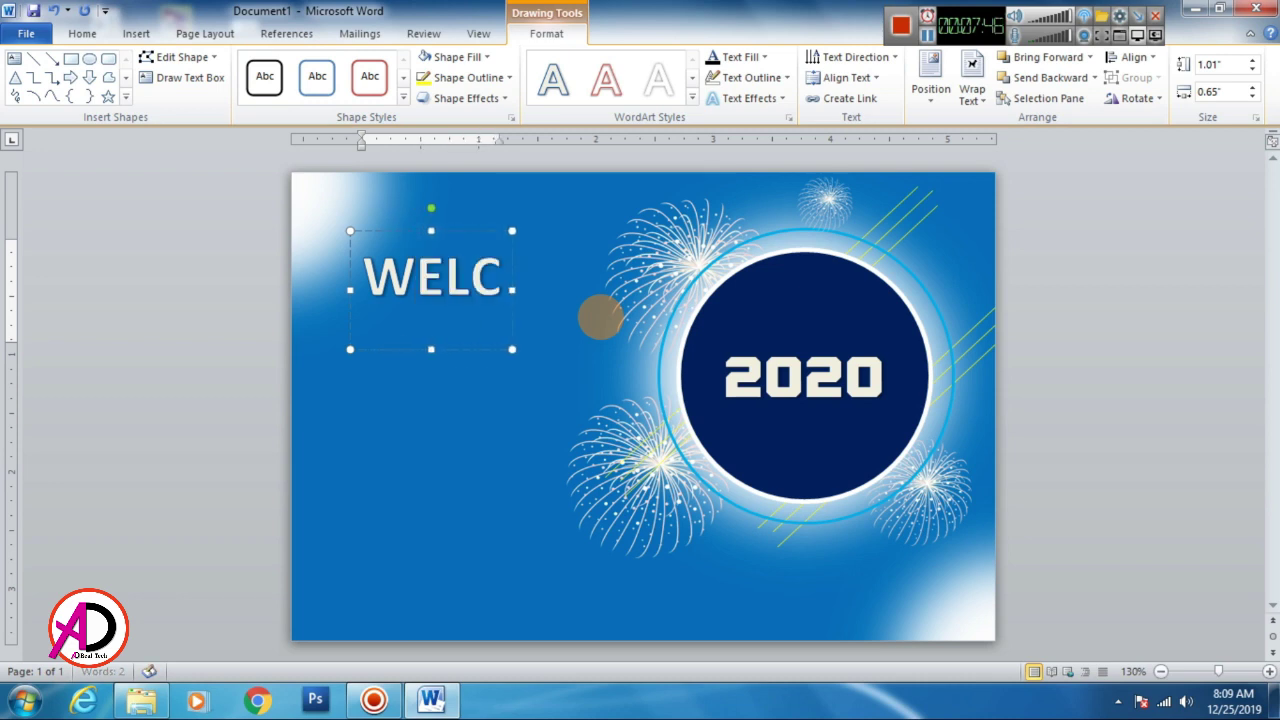
pyautogui.write('OME')
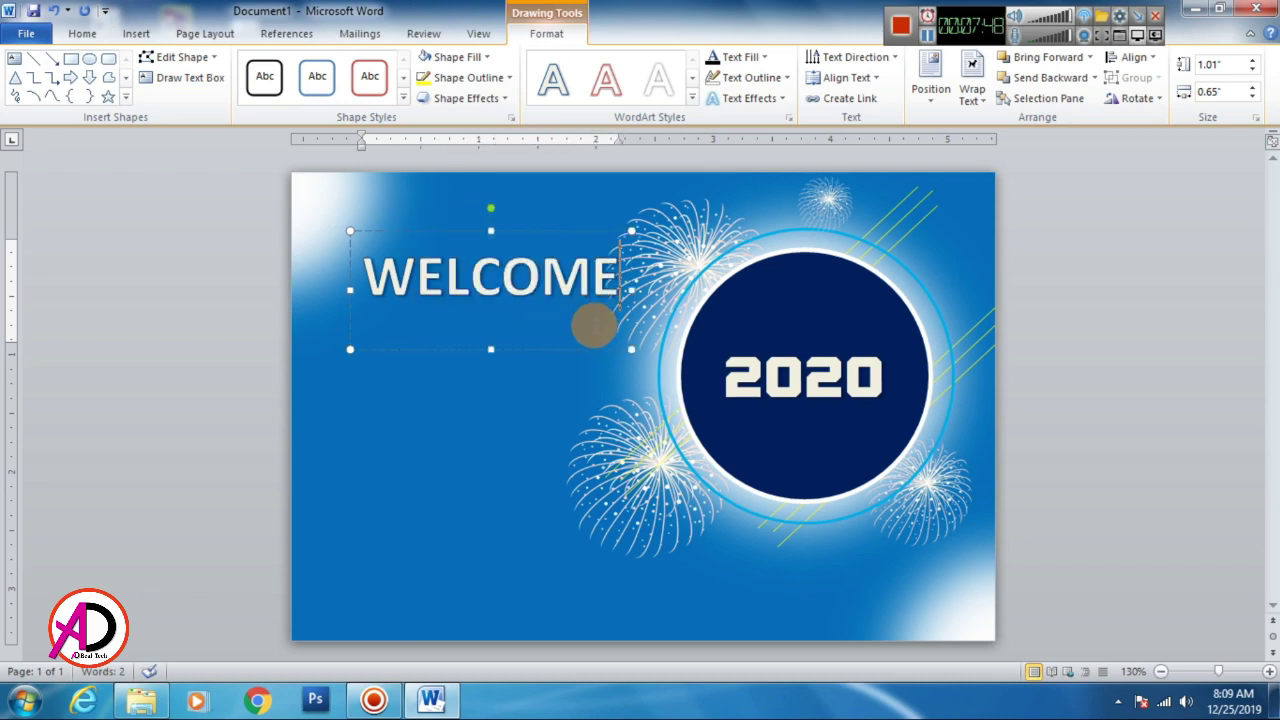
pyautogui.tripleClick(594, 326)
pyautogui.hotkey('ctrl', 'shift', ',')
pyautogui.hotkey('ctrl', 'shift', ',')
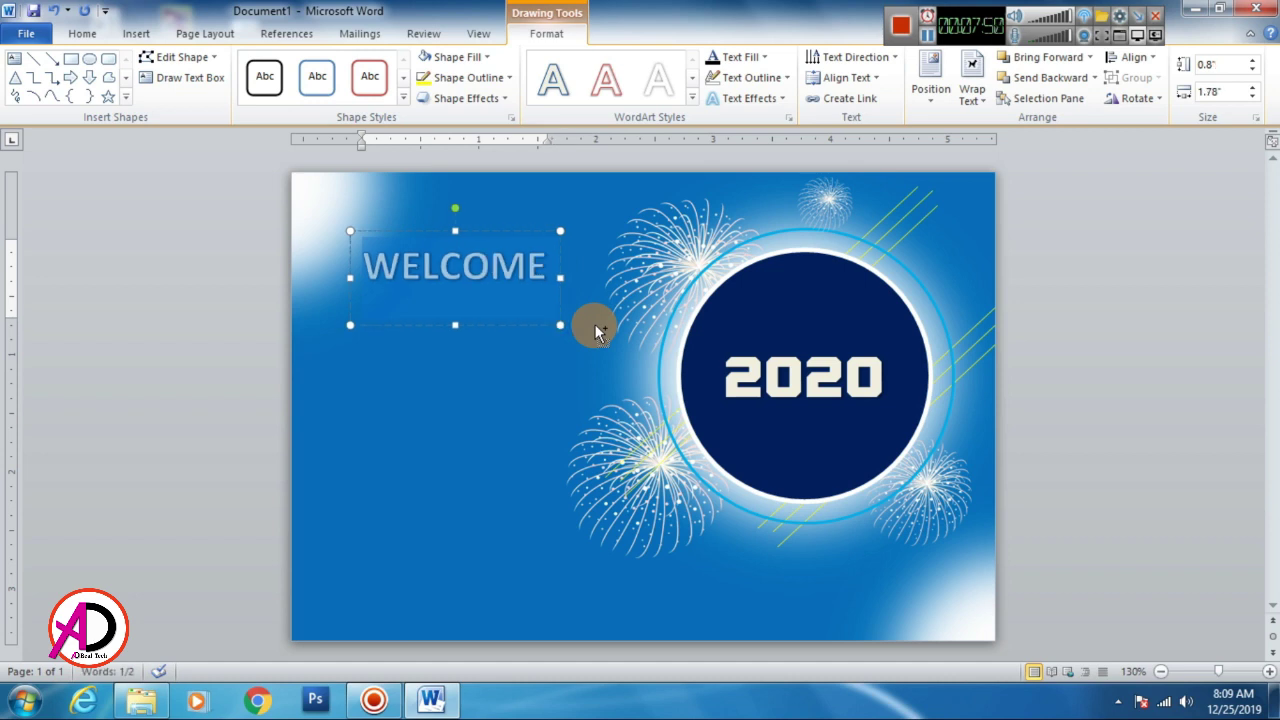
pyautogui.hotkey('ctrl', 'shift', ',')
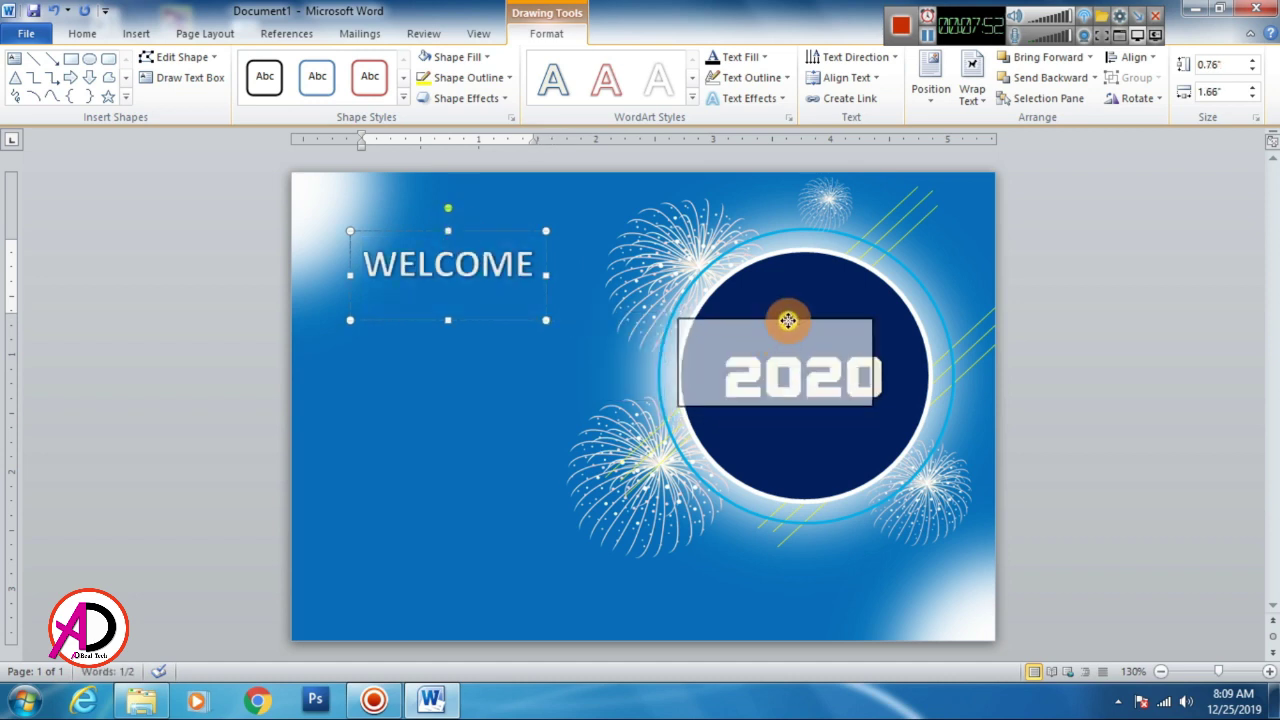
# - Move WELCOME into the circle, shrink it further, and centre it just above 2020
pyautogui.moveTo(458, 232); pyautogui.dragTo(817, 291)
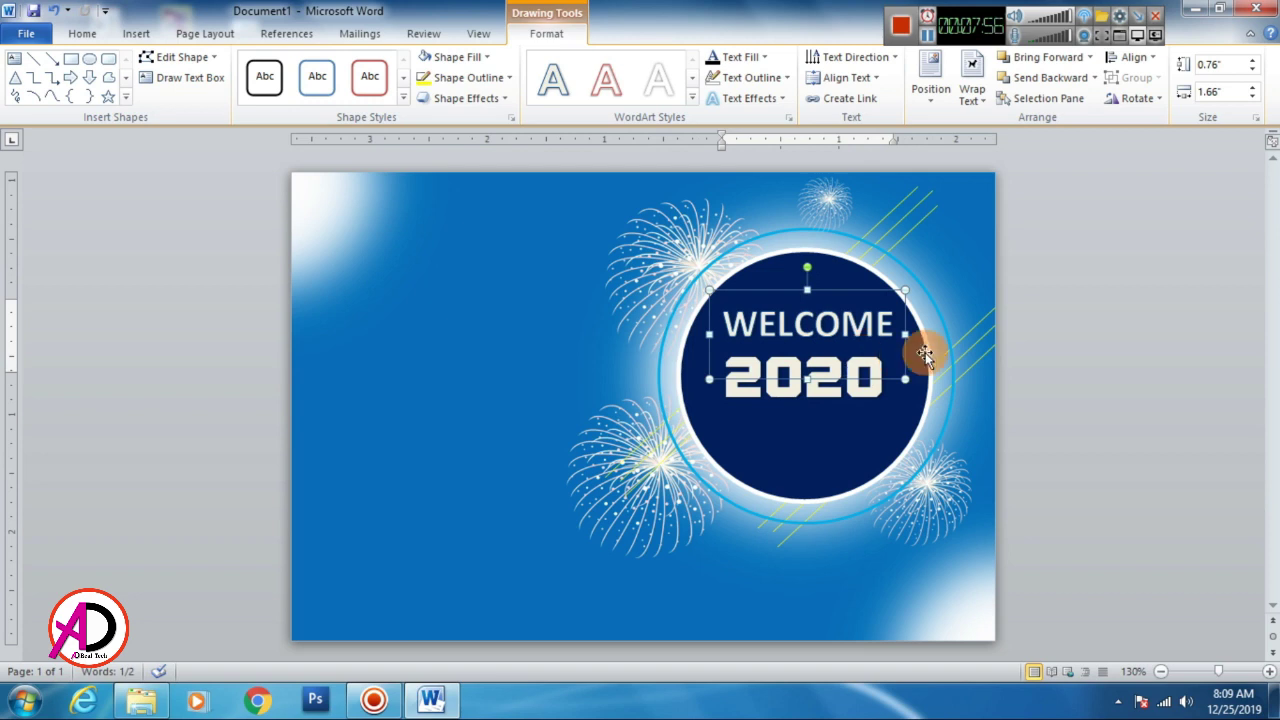
pyautogui.doubleClick(793, 320)
pyautogui.hotkey('ctrl', 'shift', ',')
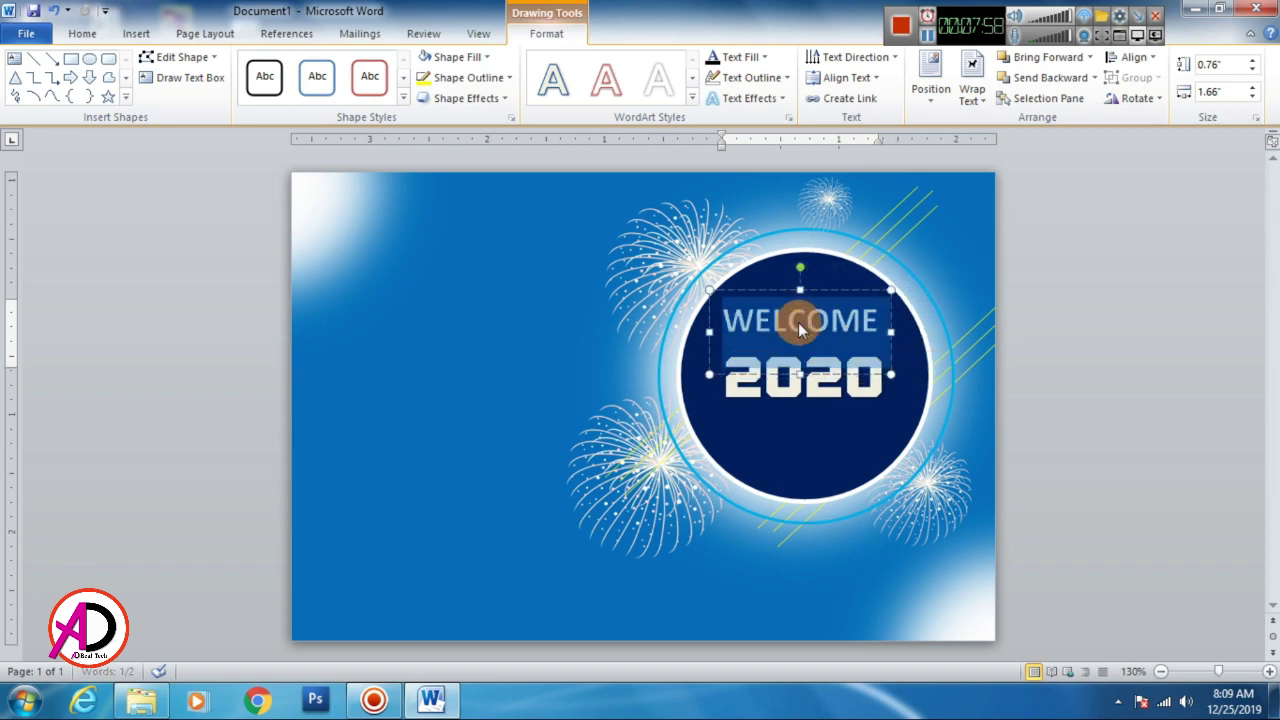
pyautogui.hotkey('ctrl', 'shift', ',')
pyautogui.hotkey('ctrl', 'shift', ',')
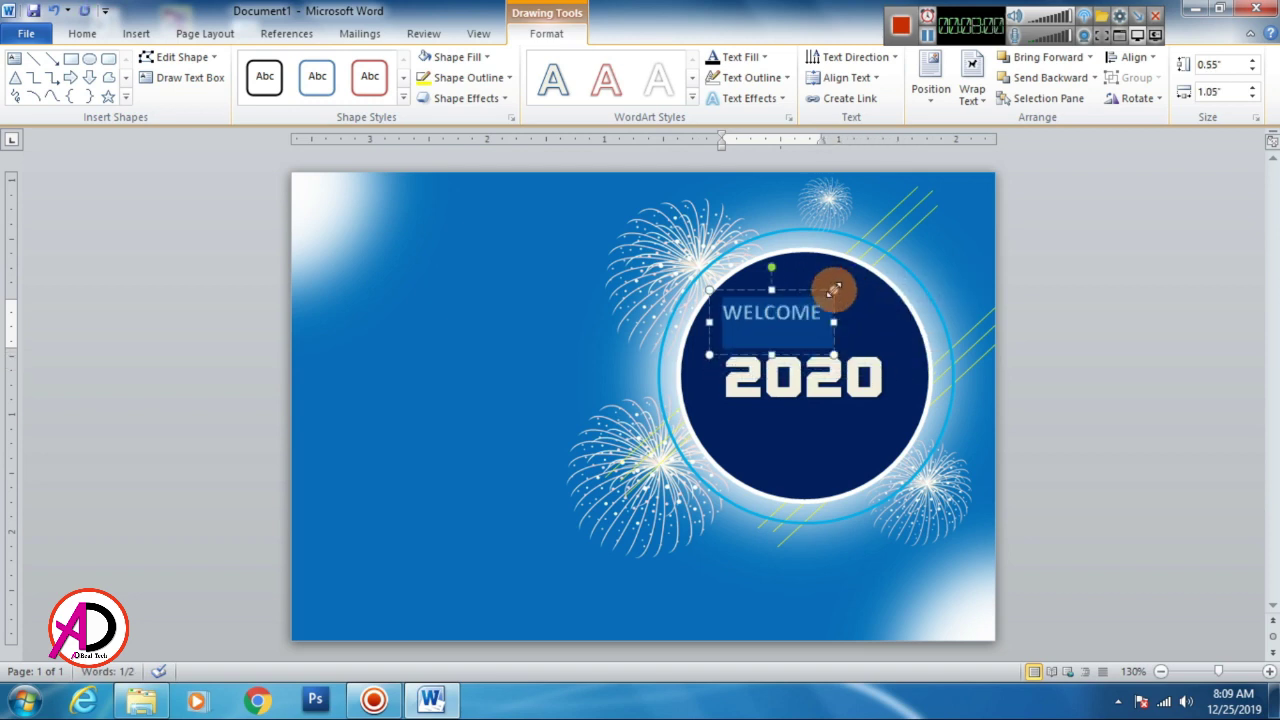
pyautogui.moveTo(812, 285); pyautogui.dragTo(844, 311)
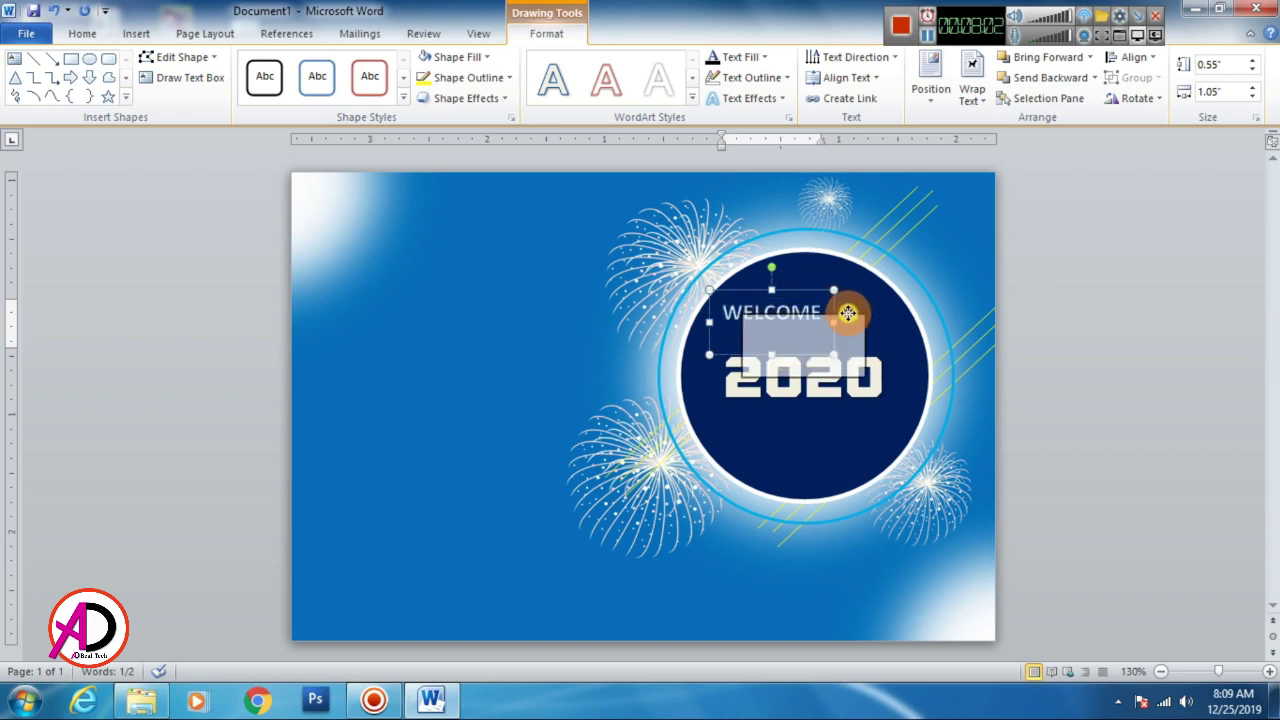
pyautogui.hotkey('ctrl', 'Right')
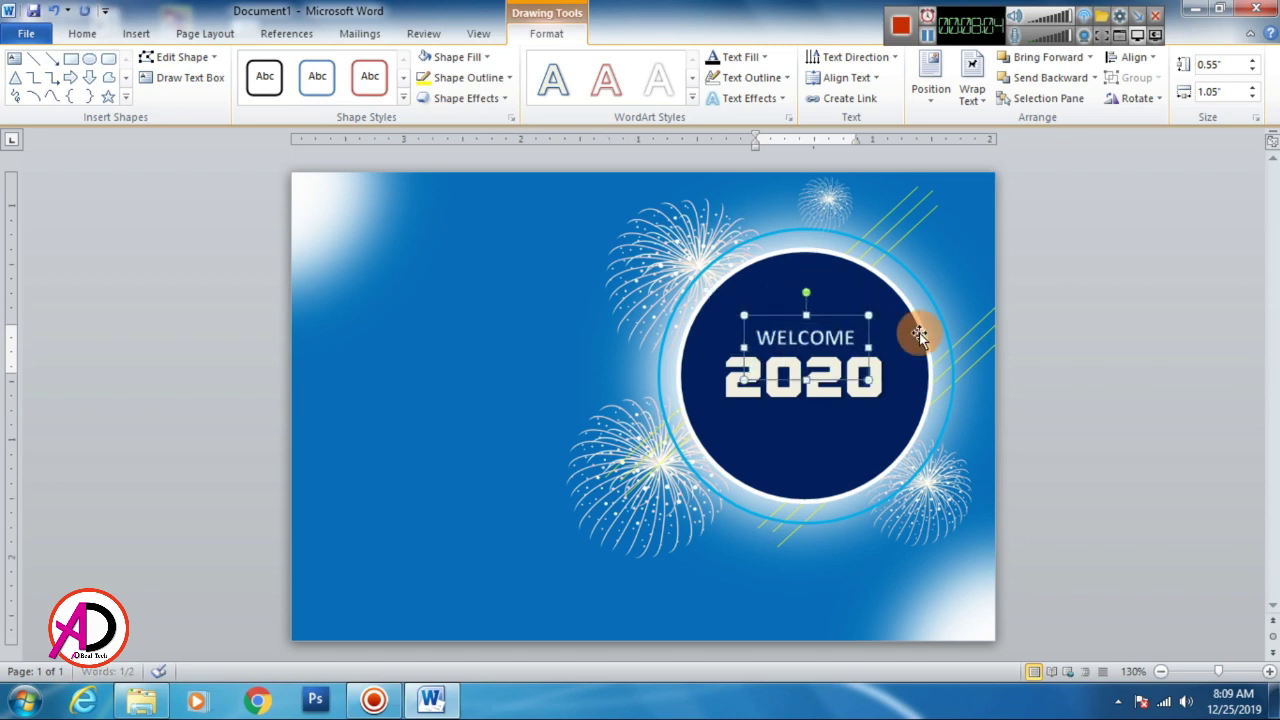
pyautogui.hotkey('ctrl', 'Right')
# - Remove the text outline and fill the 2020 text yellow
pyautogui.click(755, 57)
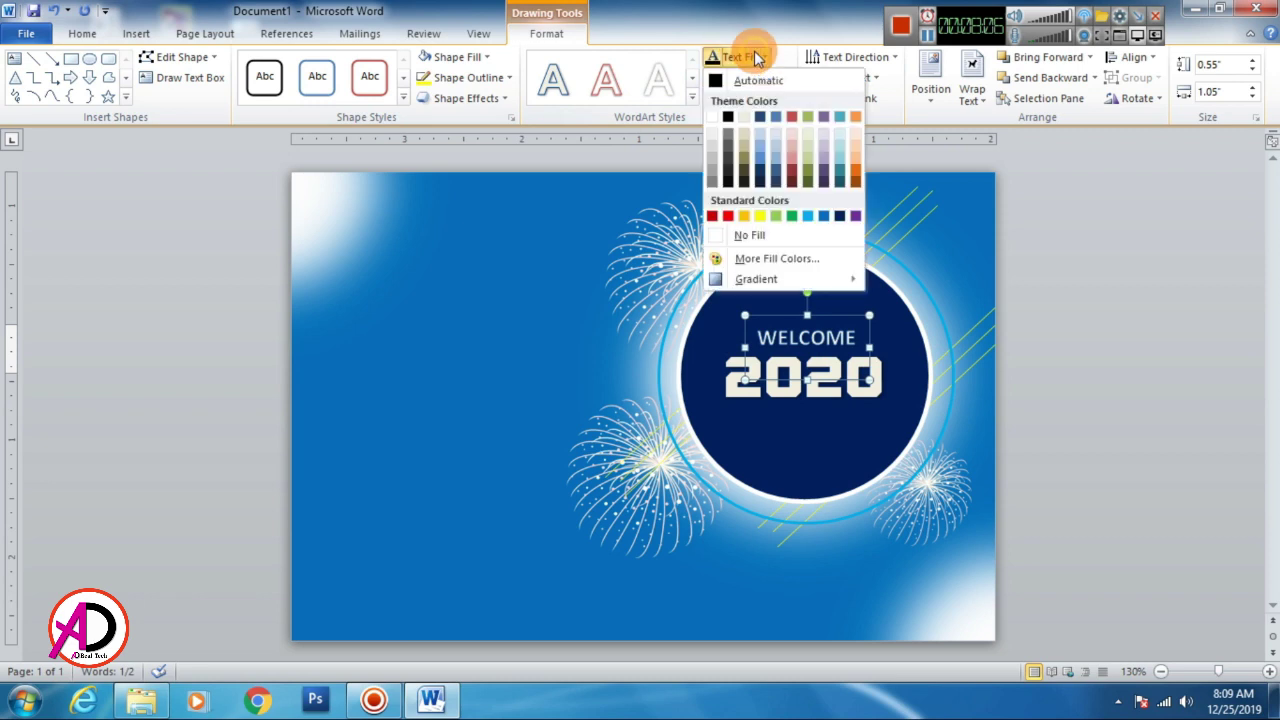
pyautogui.click(712, 116)
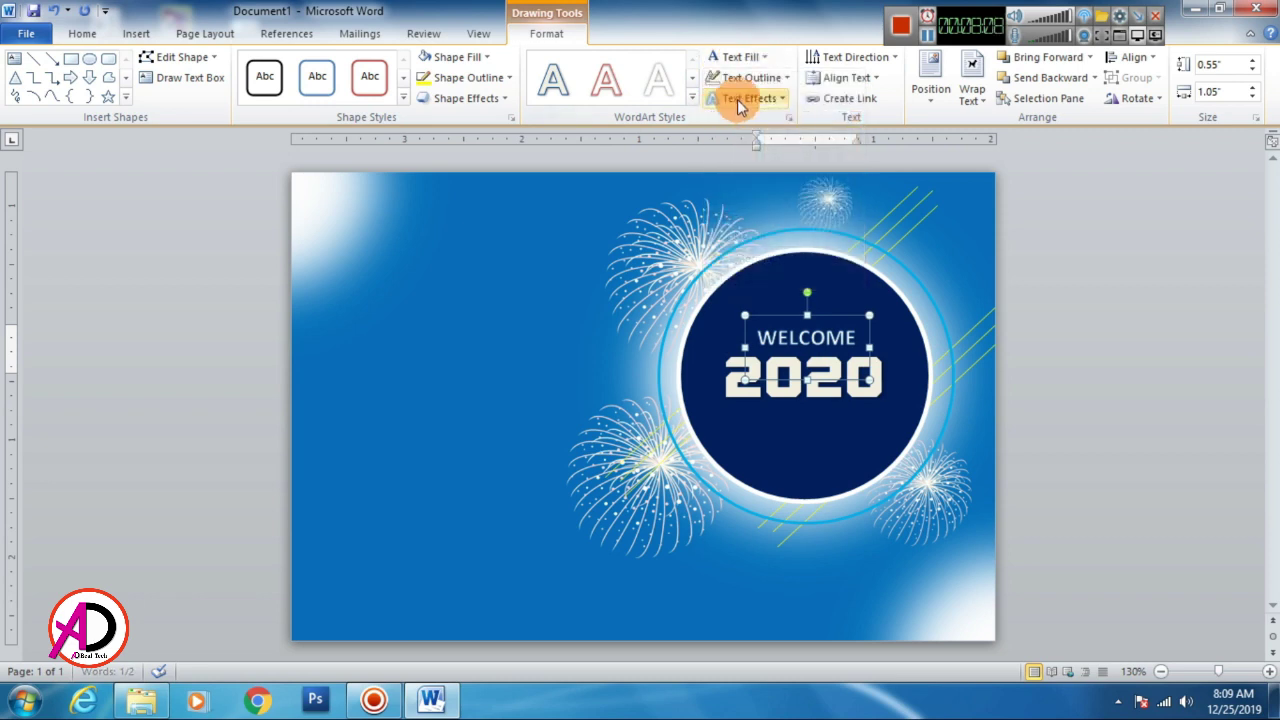
pyautogui.click(757, 80)
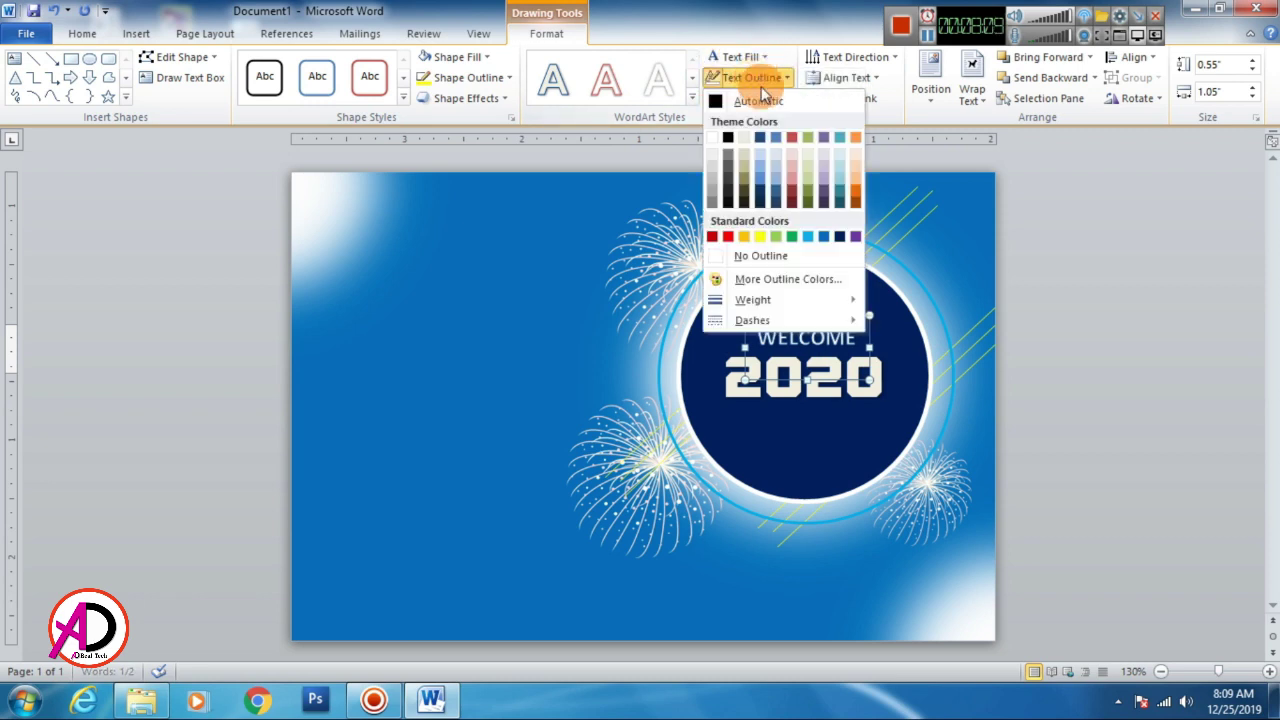
pyautogui.click(748, 256)
pyautogui.click(818, 395)
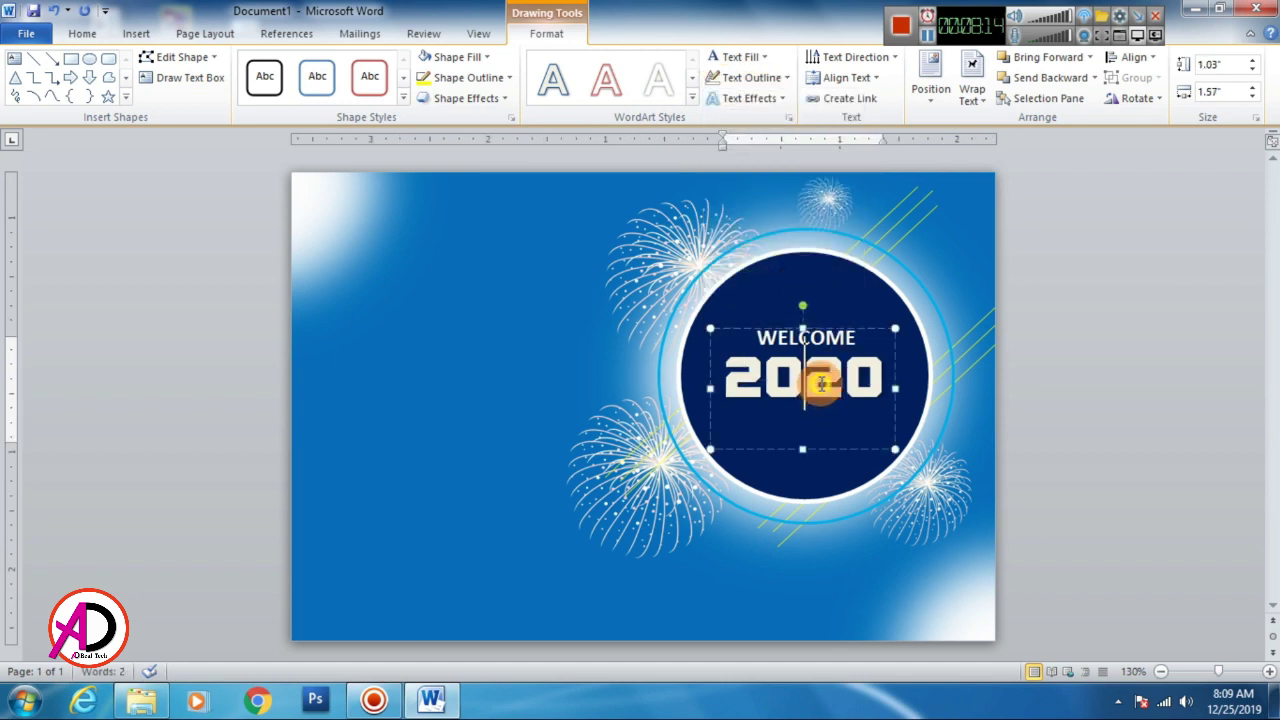
pyautogui.tripleClick(818, 385)
pyautogui.click(738, 57)
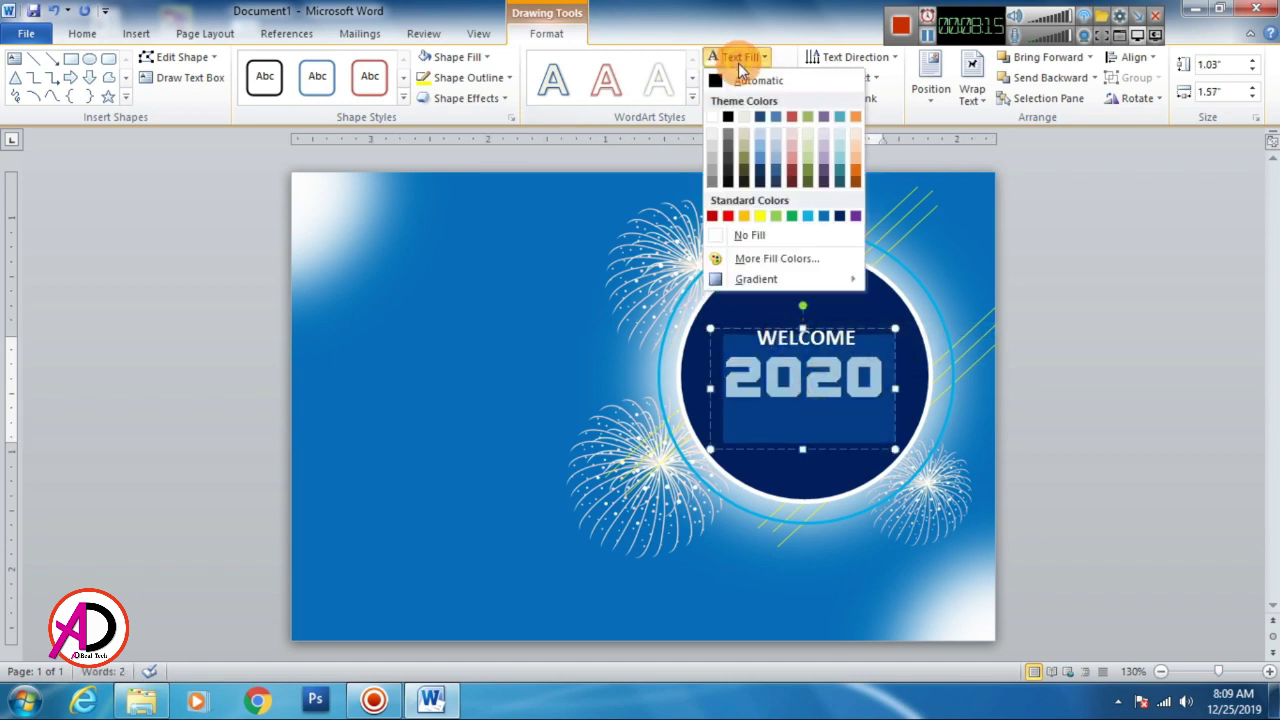
pyautogui.click(775, 216)
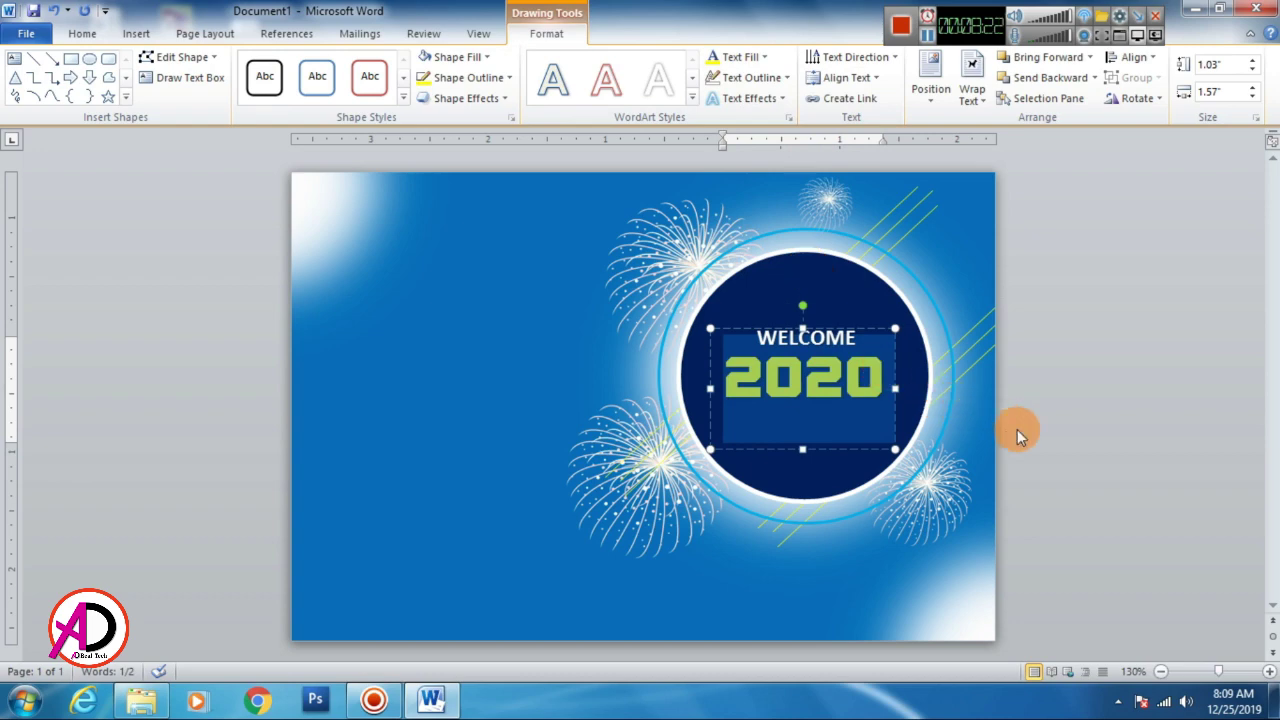
pyautogui.click(1095, 495)
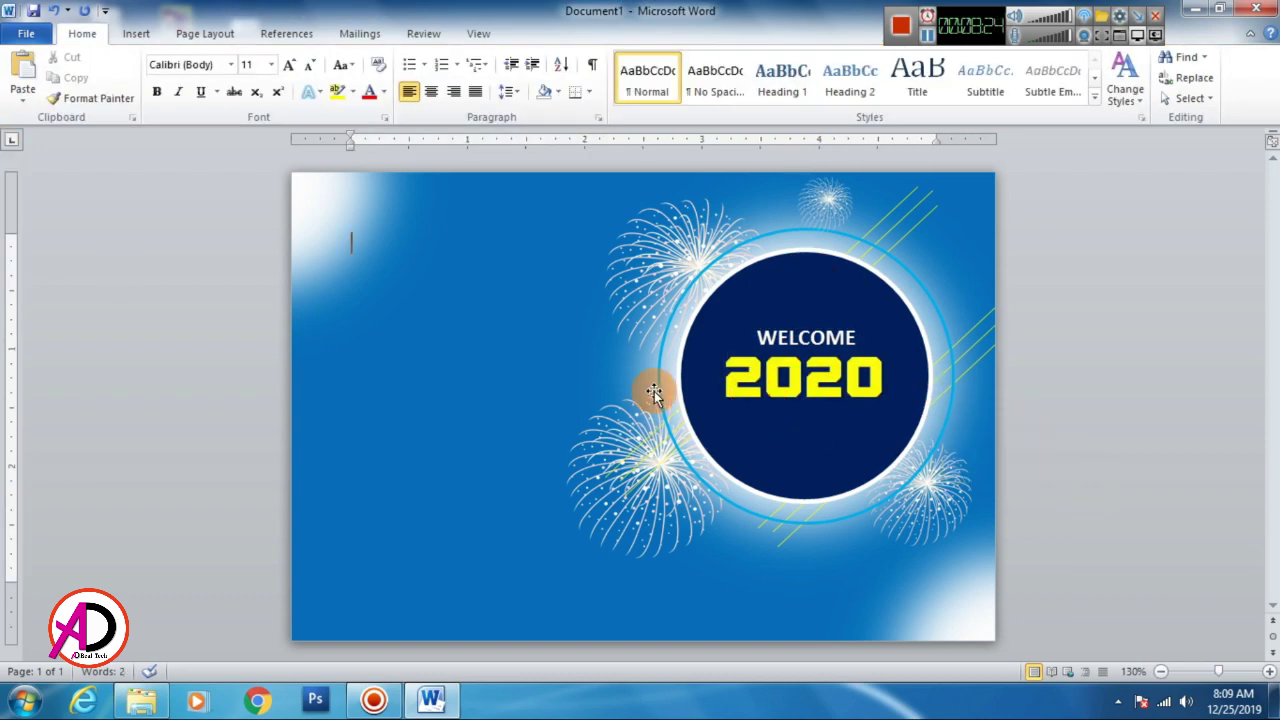
# - Enlarge 2020 one size step and centre it in the circle under WELCOME
pyautogui.click(805, 390)
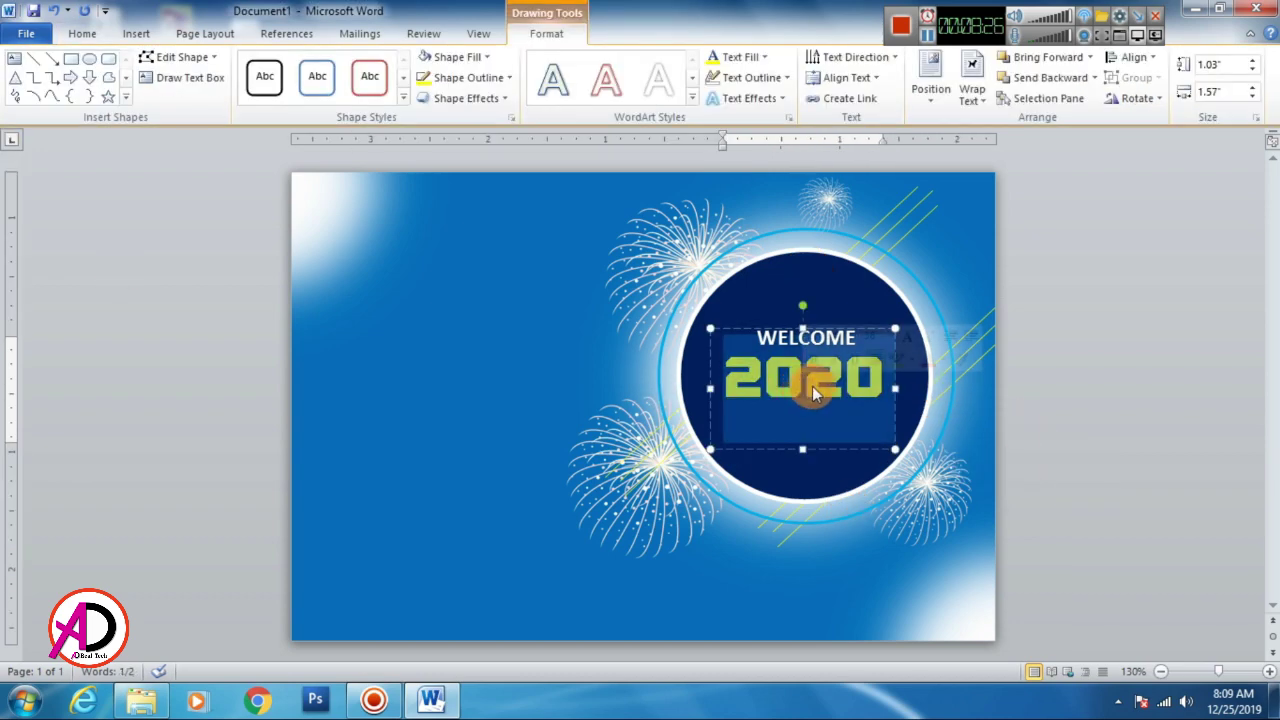
pyautogui.hotkey('ctrl', 'shift', '.')
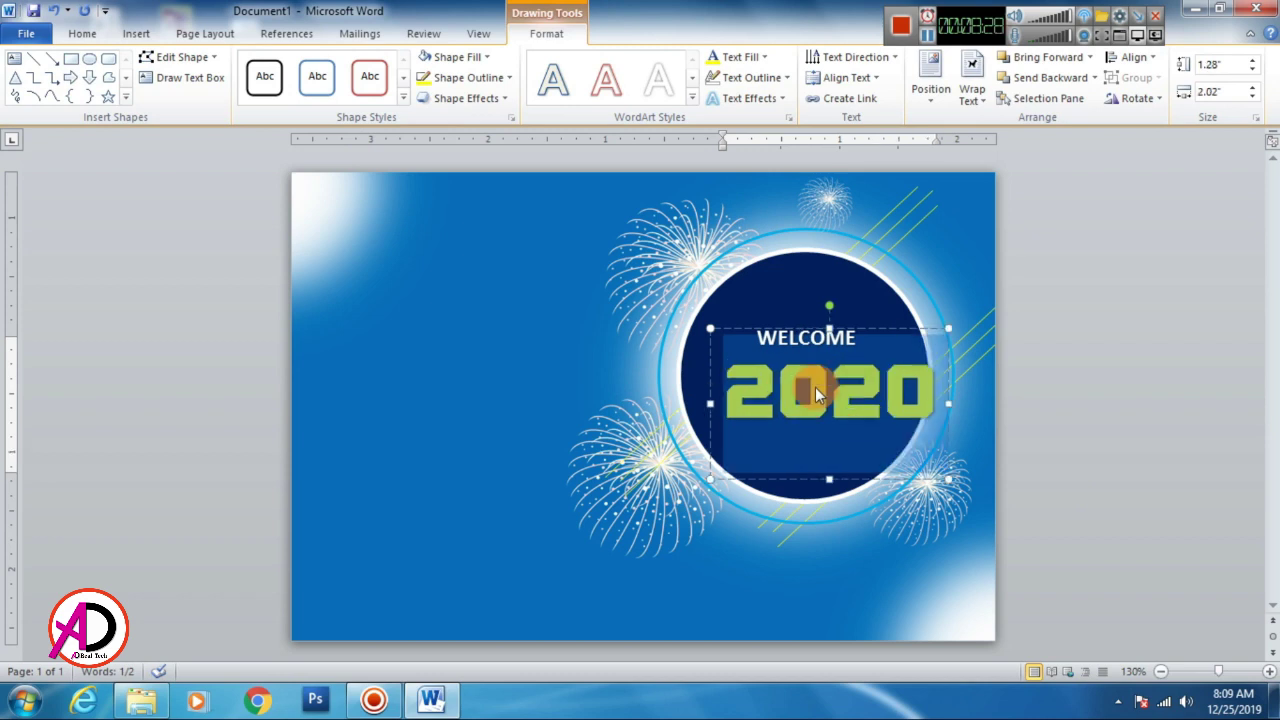
pyautogui.moveTo(880, 327)
pyautogui.mouseDown()
pyautogui.moveTo(865, 328)
pyautogui.moveTo(879, 327)
pyautogui.mouseUp()
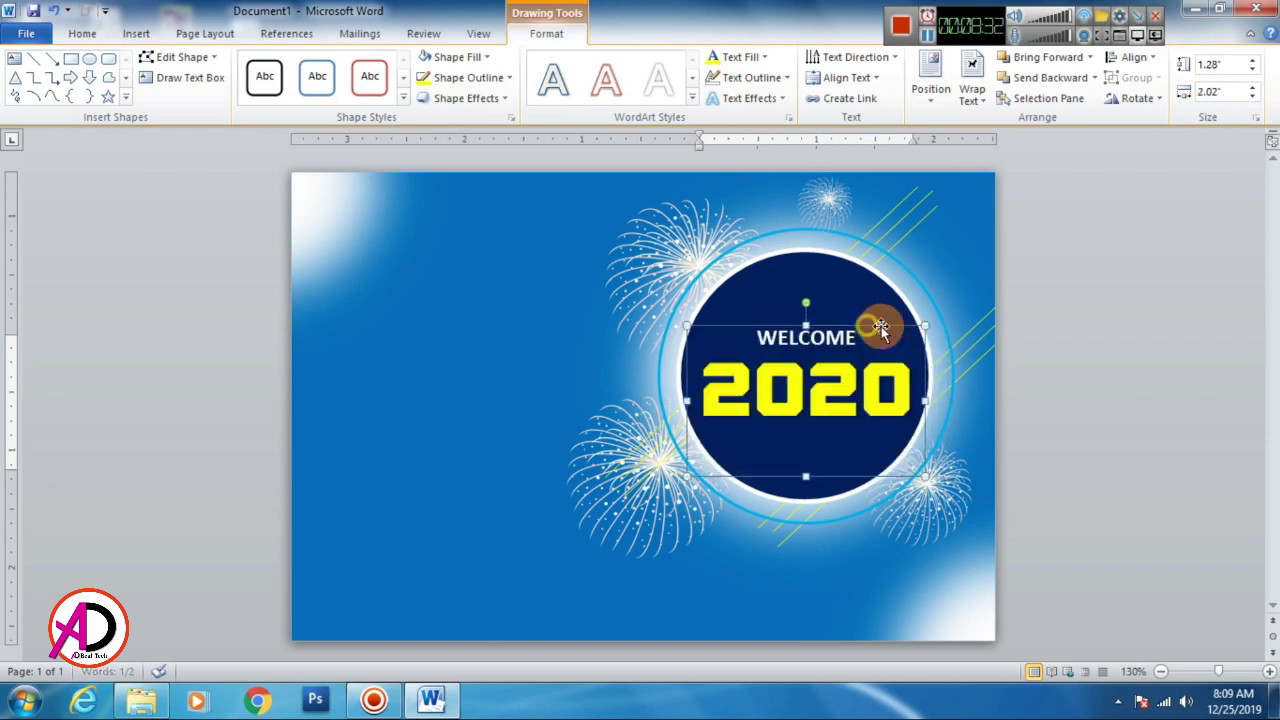
# - Insert a new WordArt box and type CELEBRATION
pyautogui.click(1153, 443)
pyautogui.click(457, 295)
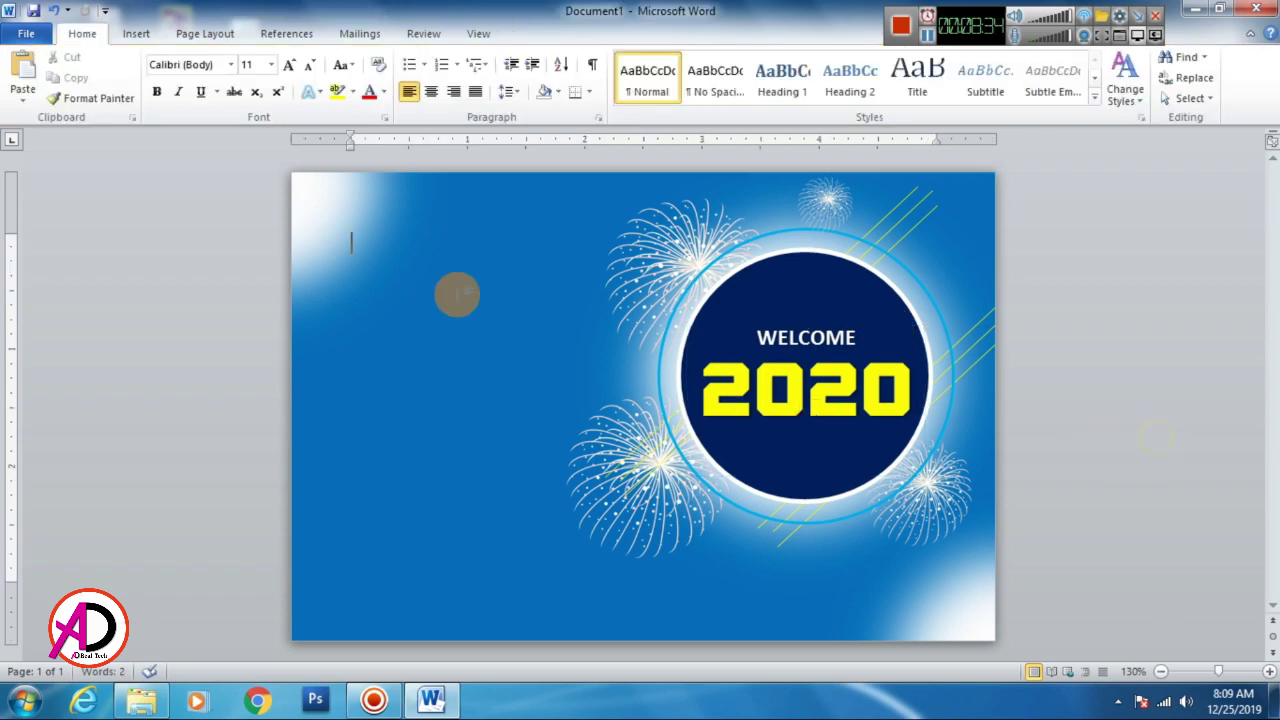
pyautogui.click(130, 34)
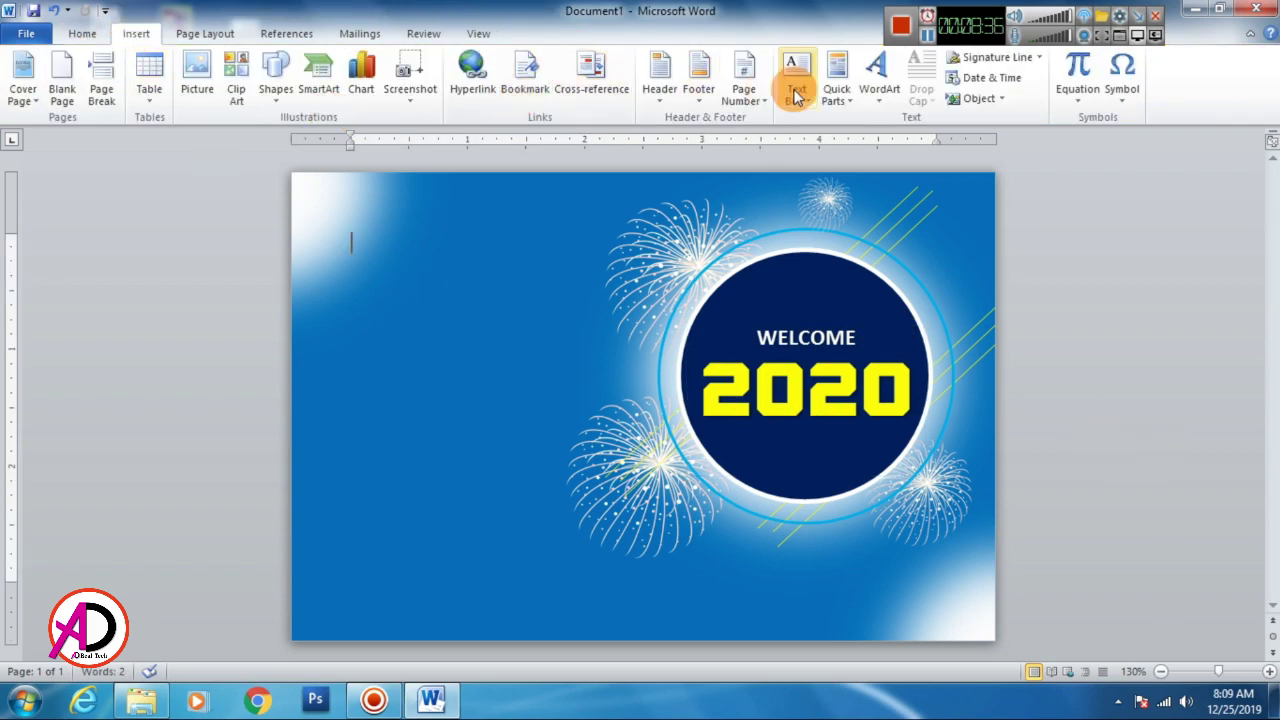
pyautogui.click(879, 75)
pyautogui.click(887, 141)
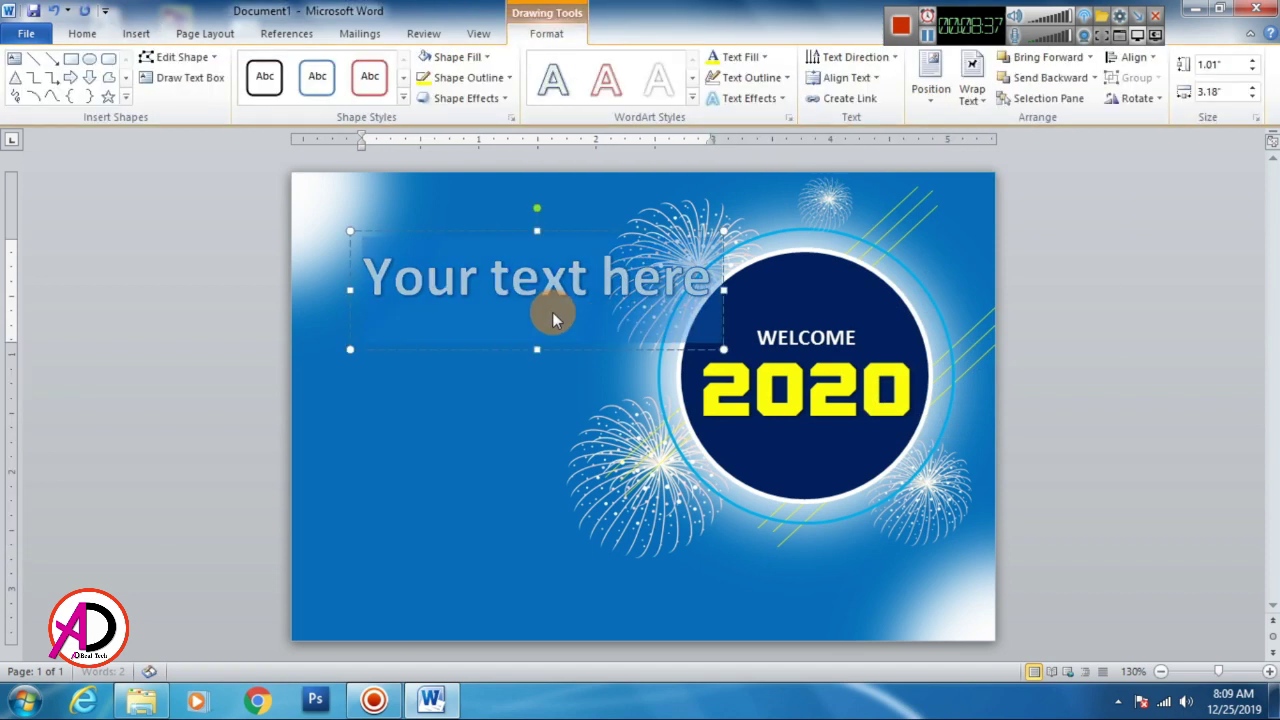
pyautogui.write('C')
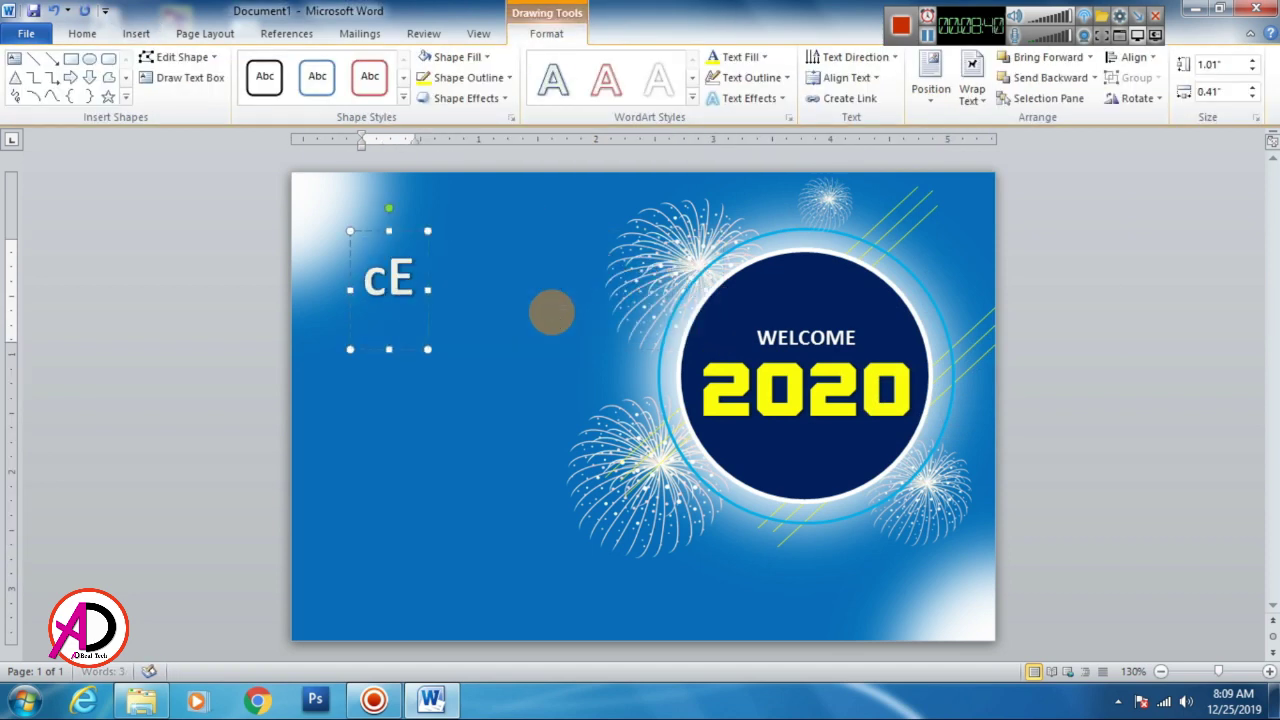
pyautogui.write('CEL')
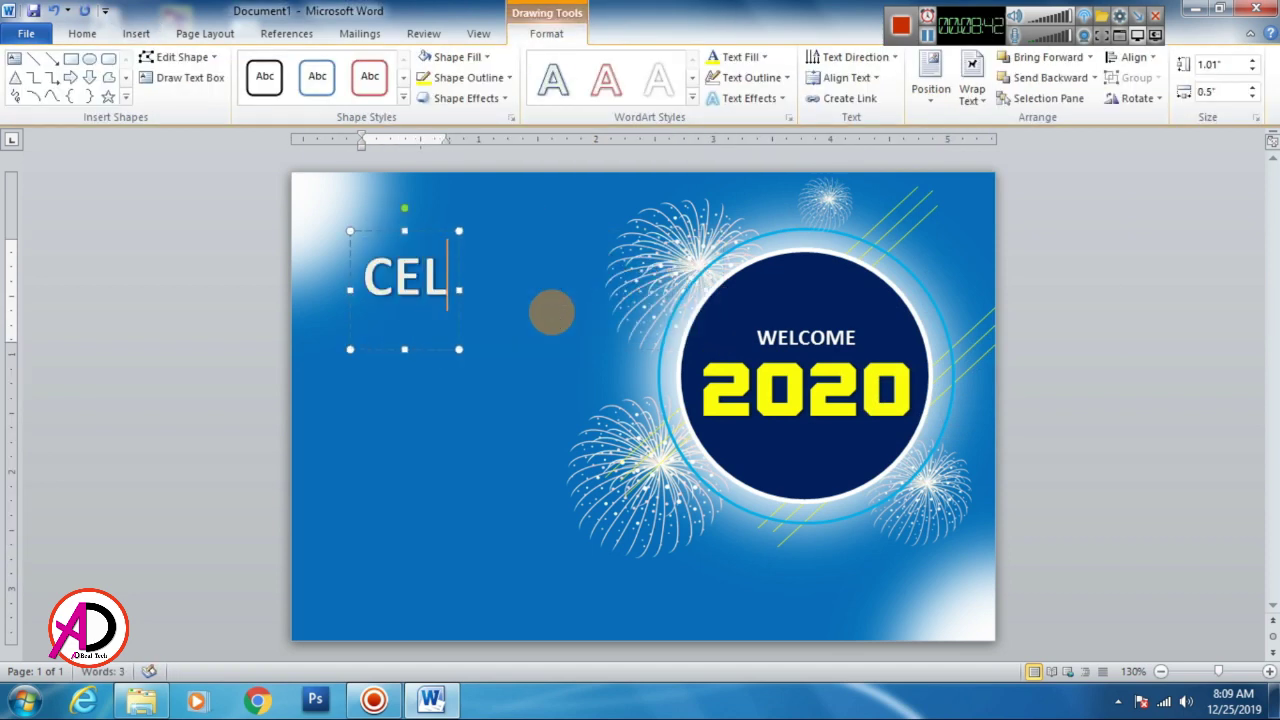
pyautogui.write('EB')
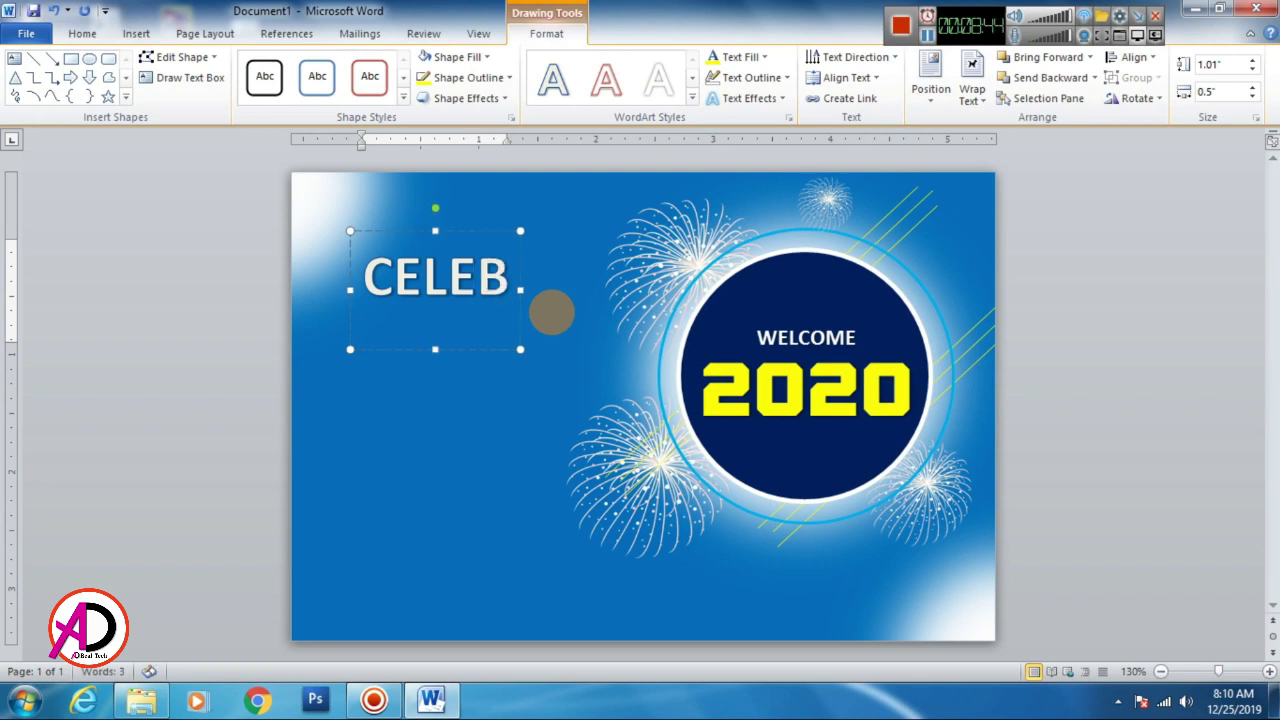
pyautogui.write('RATION')
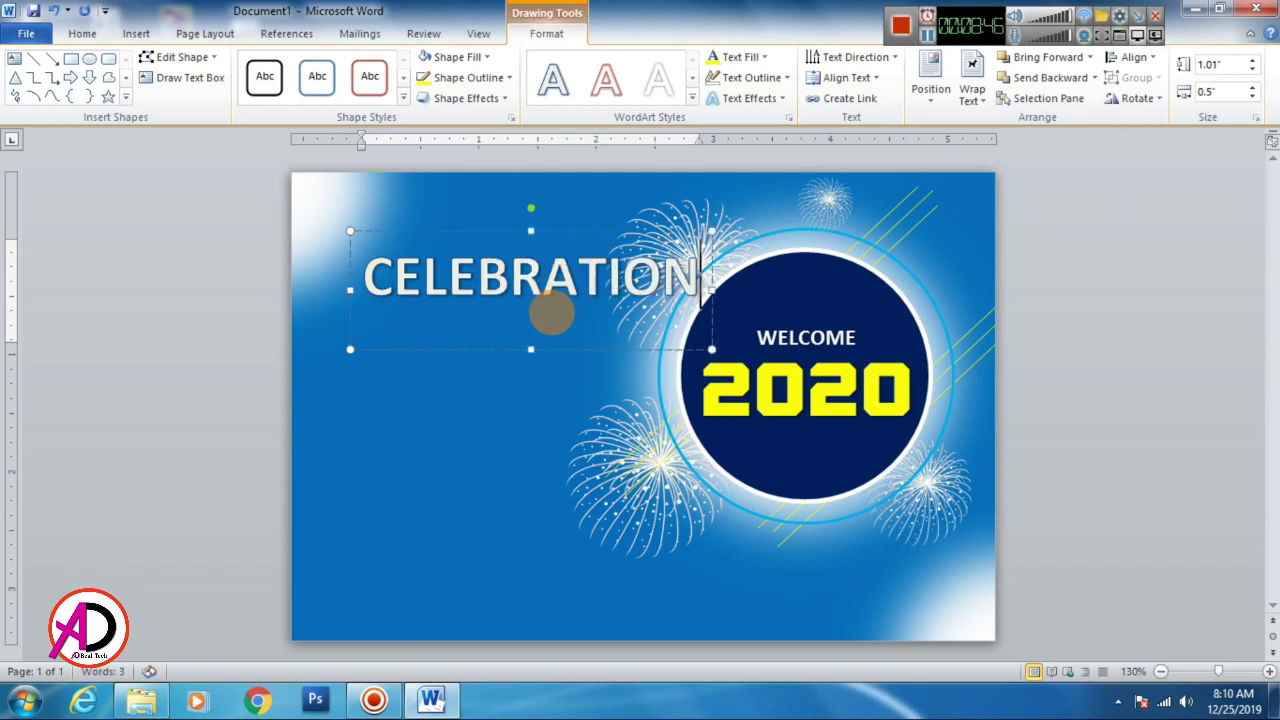
# - Shrink CELEBRATION two sizes and place it just below 2020 inside the circle
pyautogui.doubleClick(551, 313)
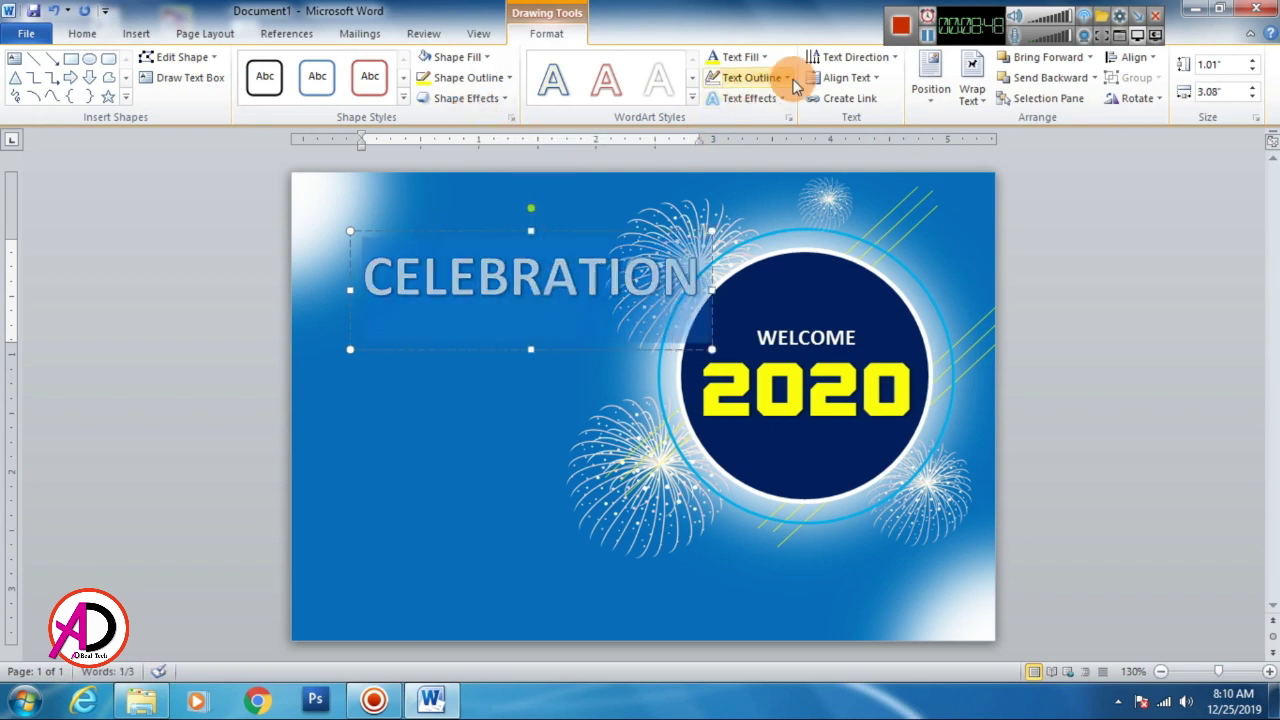
pyautogui.hotkey('ctrl', 'shift', ',')
pyautogui.hotkey('ctrl', 'shift', ',')
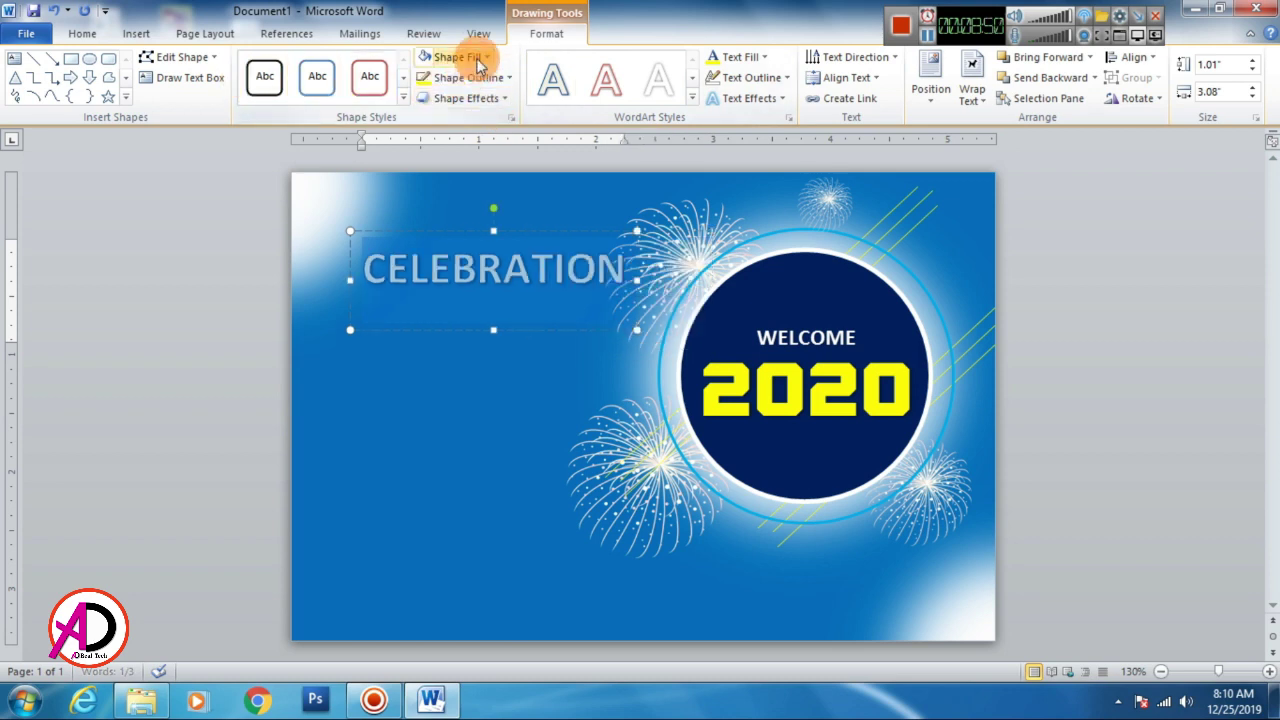
pyautogui.hotkey('ctrl', 'shift', ',')
pyautogui.hotkey('ctrl', 'shift', ',')
pyautogui.hotkey('ctrl', 'shift', ',')
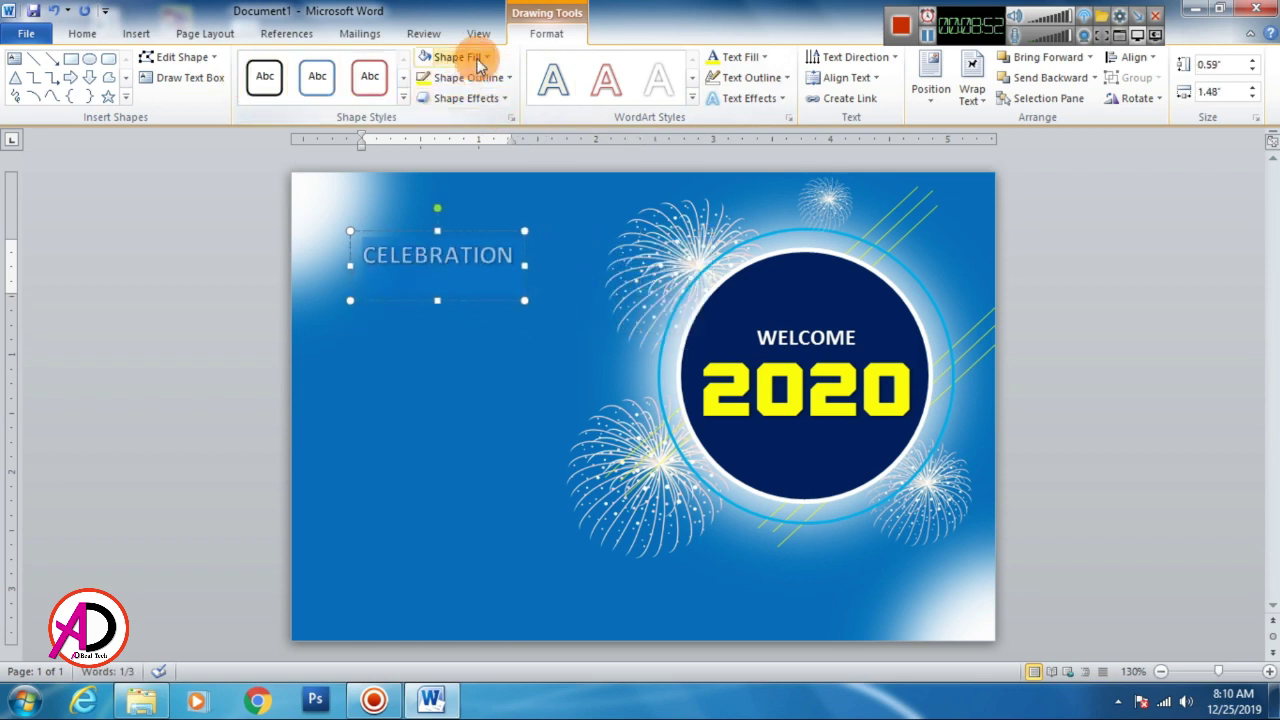
pyautogui.moveTo(468, 232); pyautogui.dragTo(830, 416)
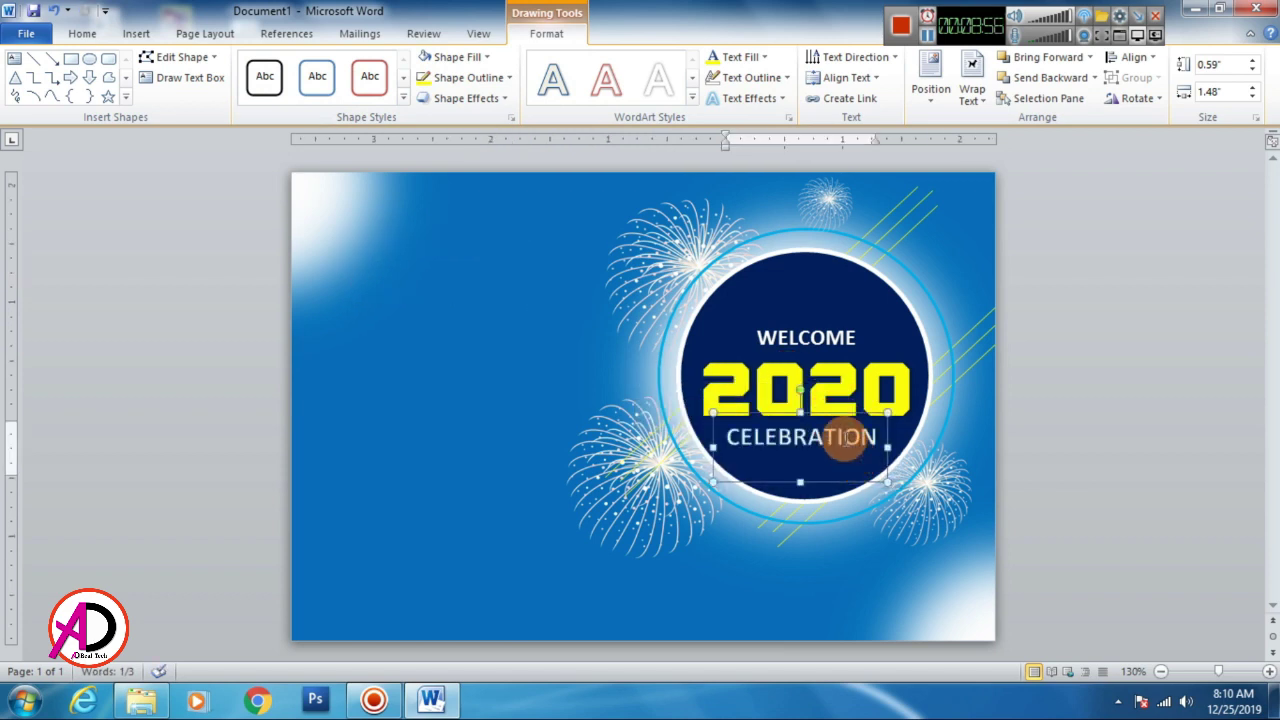
pyautogui.tripleClick(850, 438)
# - Set CELEBRATION's bevel to none and apply the Tight Reflection, touching effect
pyautogui.click(750, 98)
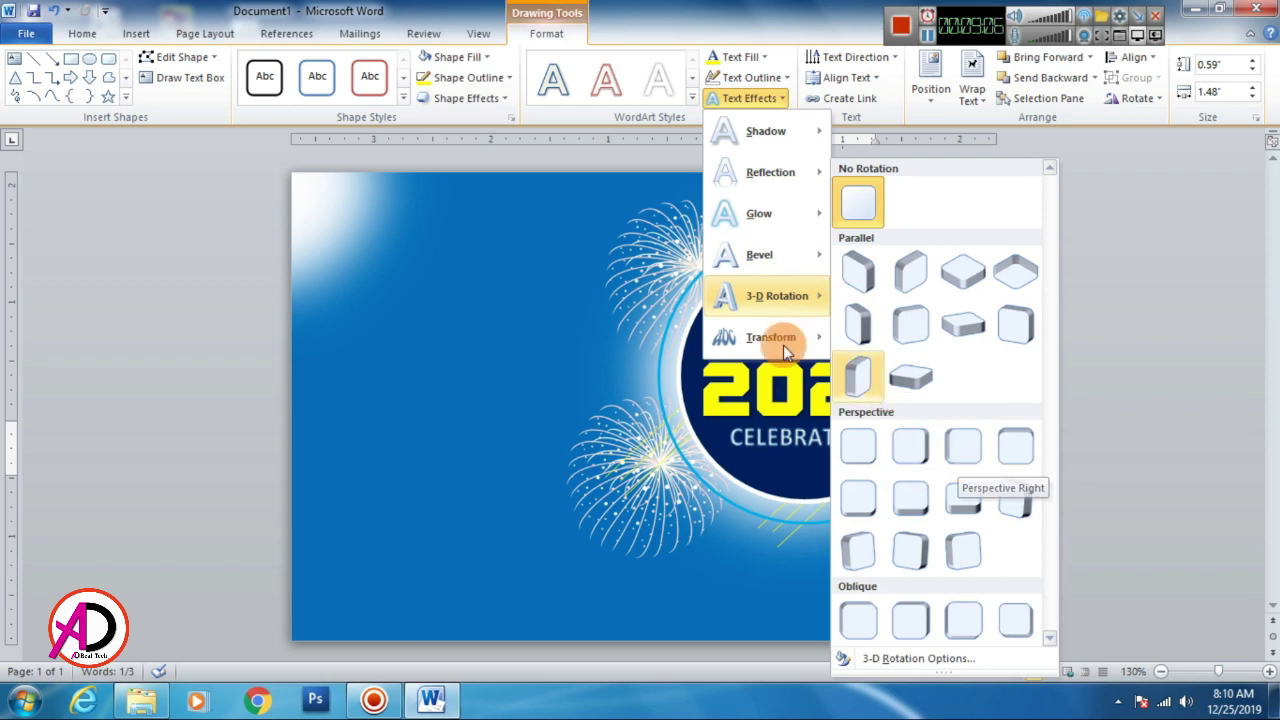
pyautogui.moveTo(760, 254)
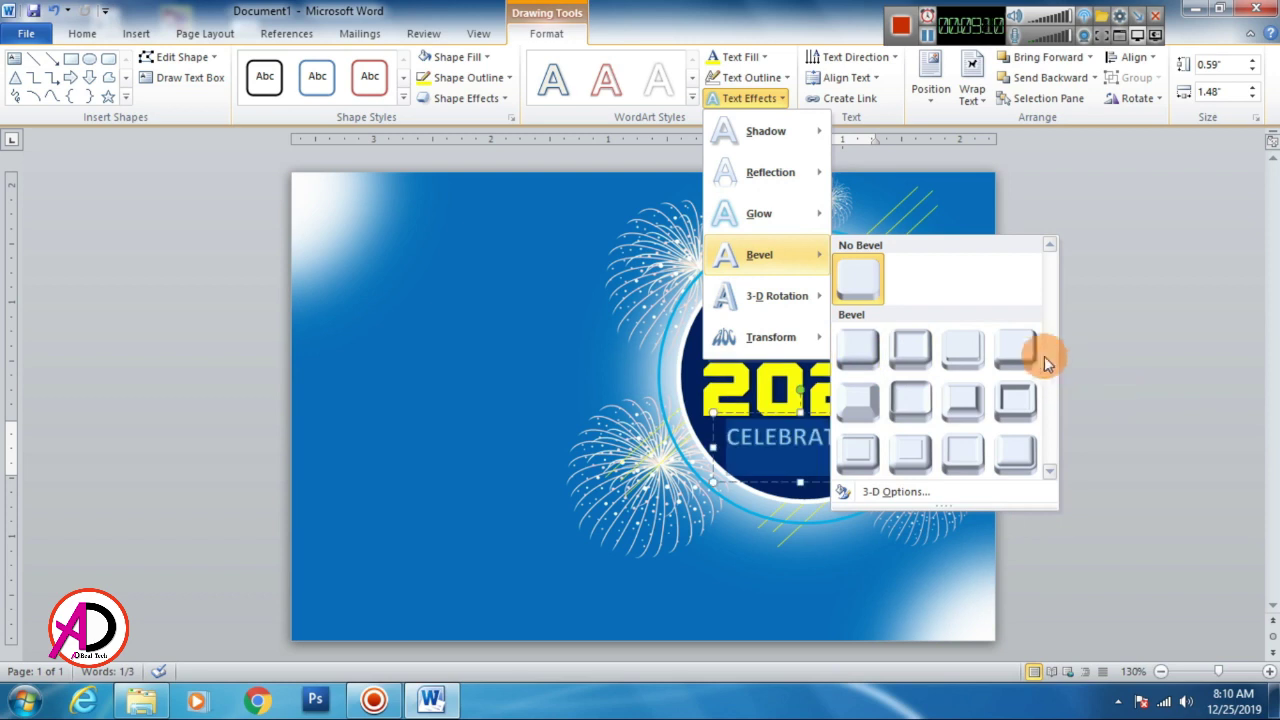
pyautogui.click(859, 280)
pyautogui.click(818, 432)
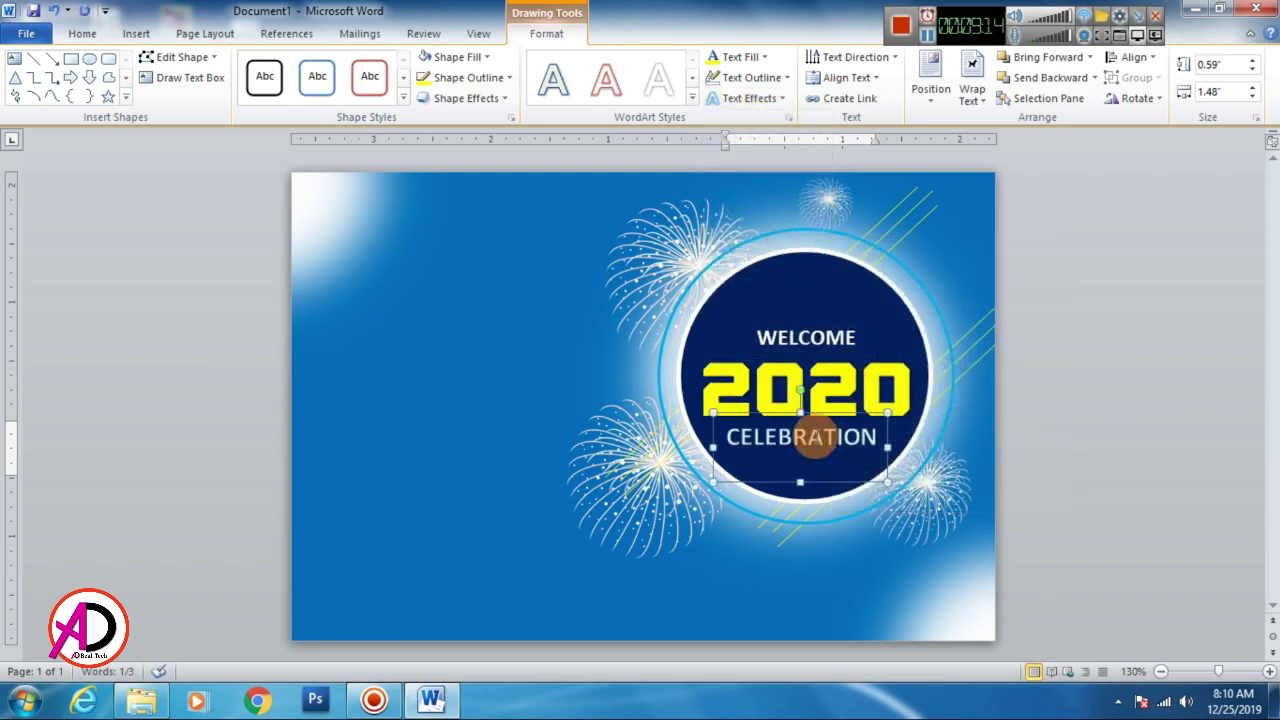
pyautogui.click(742, 97)
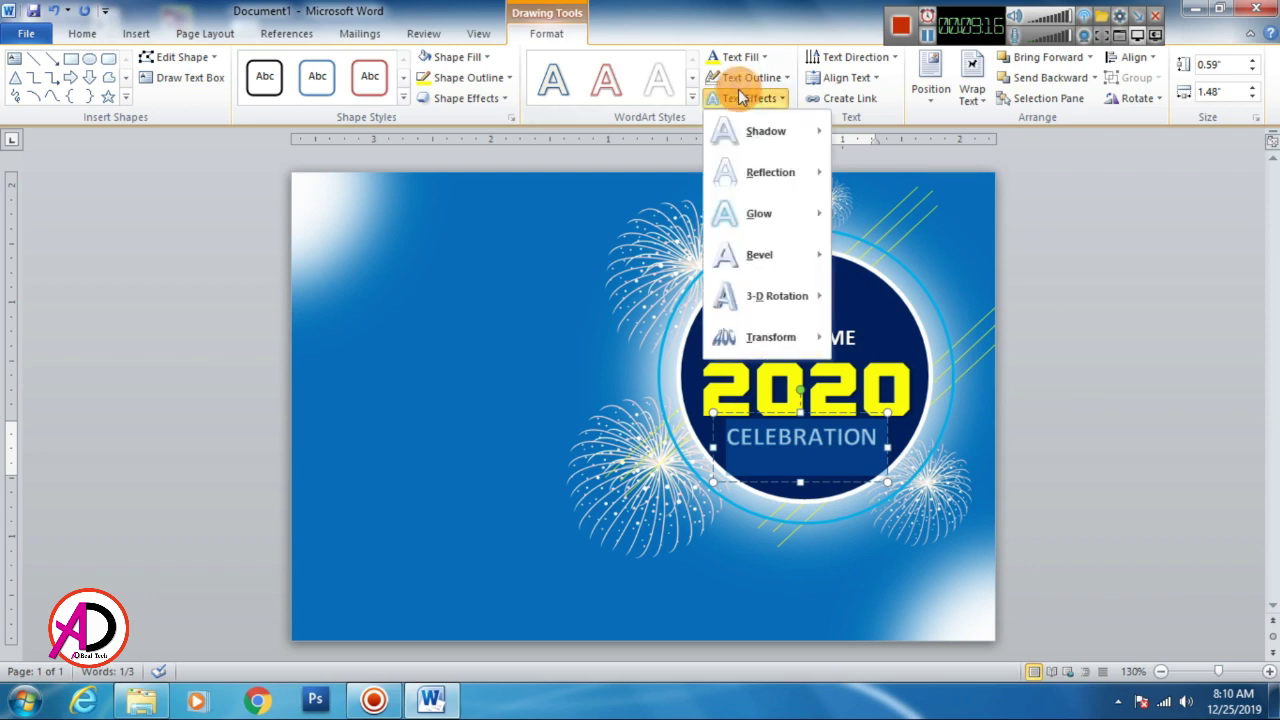
pyautogui.click(755, 173)
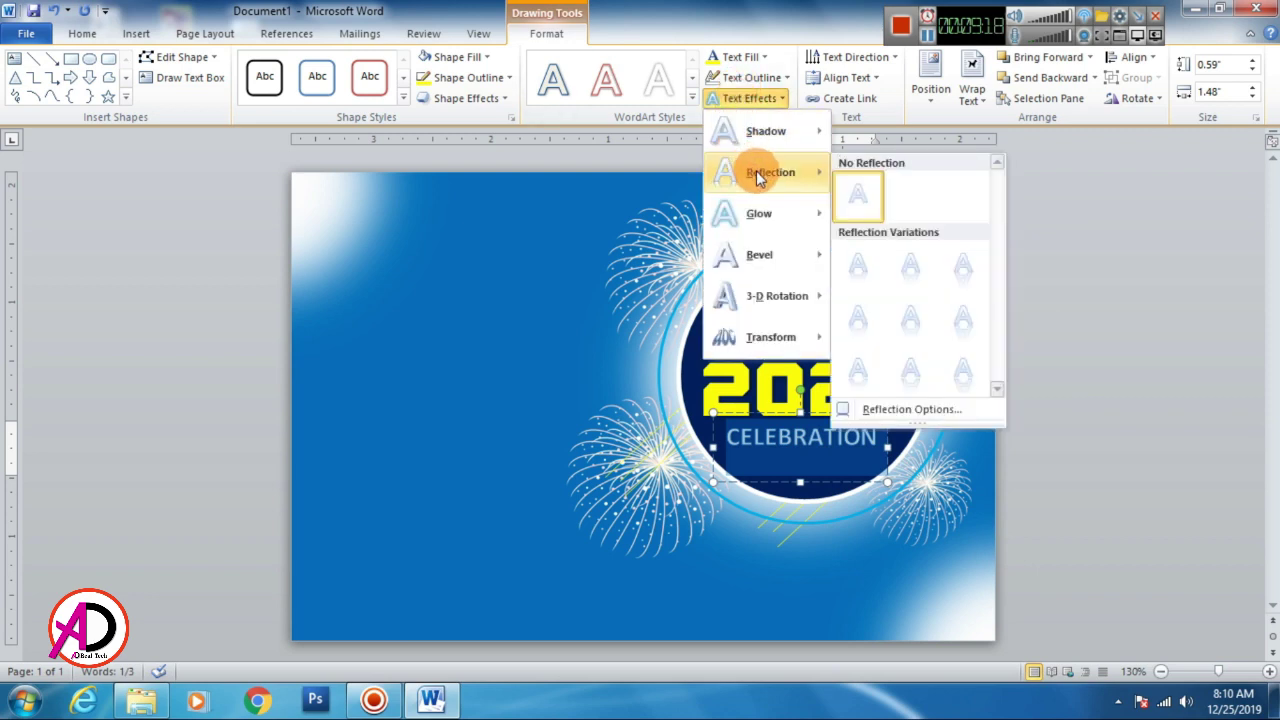
pyautogui.click(882, 287)
pyautogui.click(842, 410)
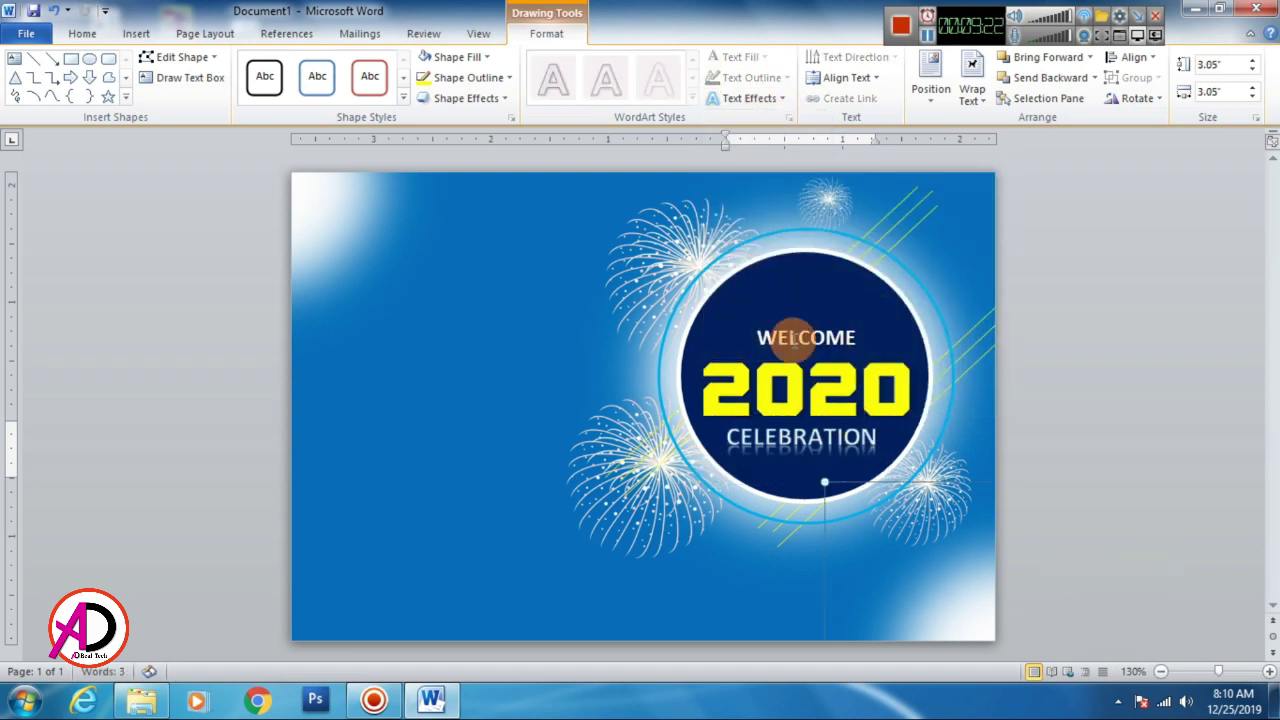
# - Move the WELCOME text and the 2020 block slightly upward
pyautogui.click(778, 372)
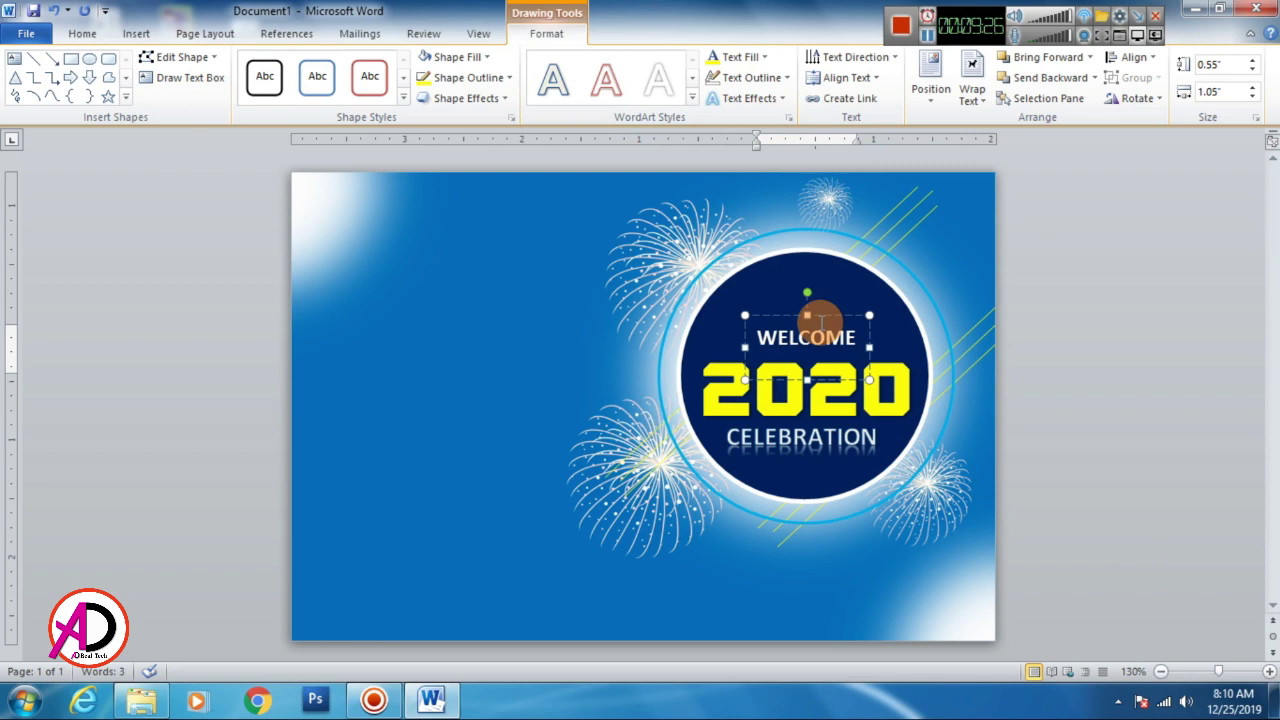
pyautogui.moveTo(825, 315); pyautogui.dragTo(824, 300)
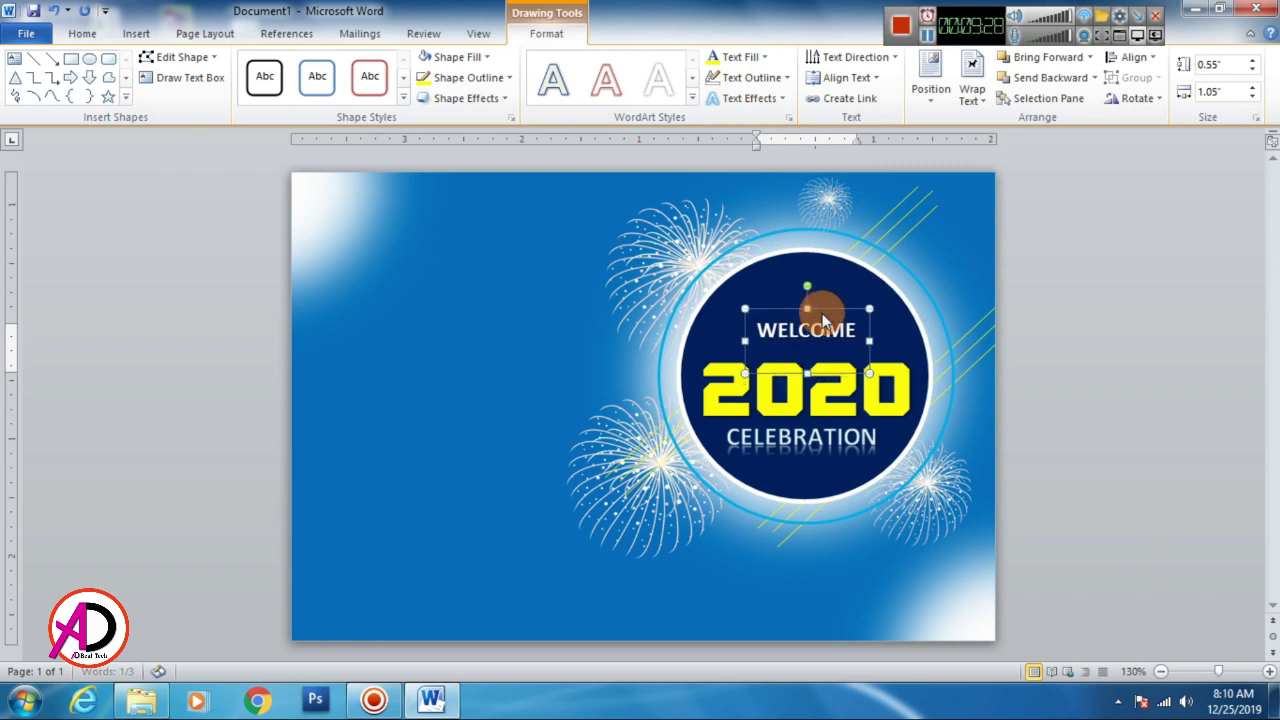
pyautogui.click(825, 390)
pyautogui.click(876, 333)
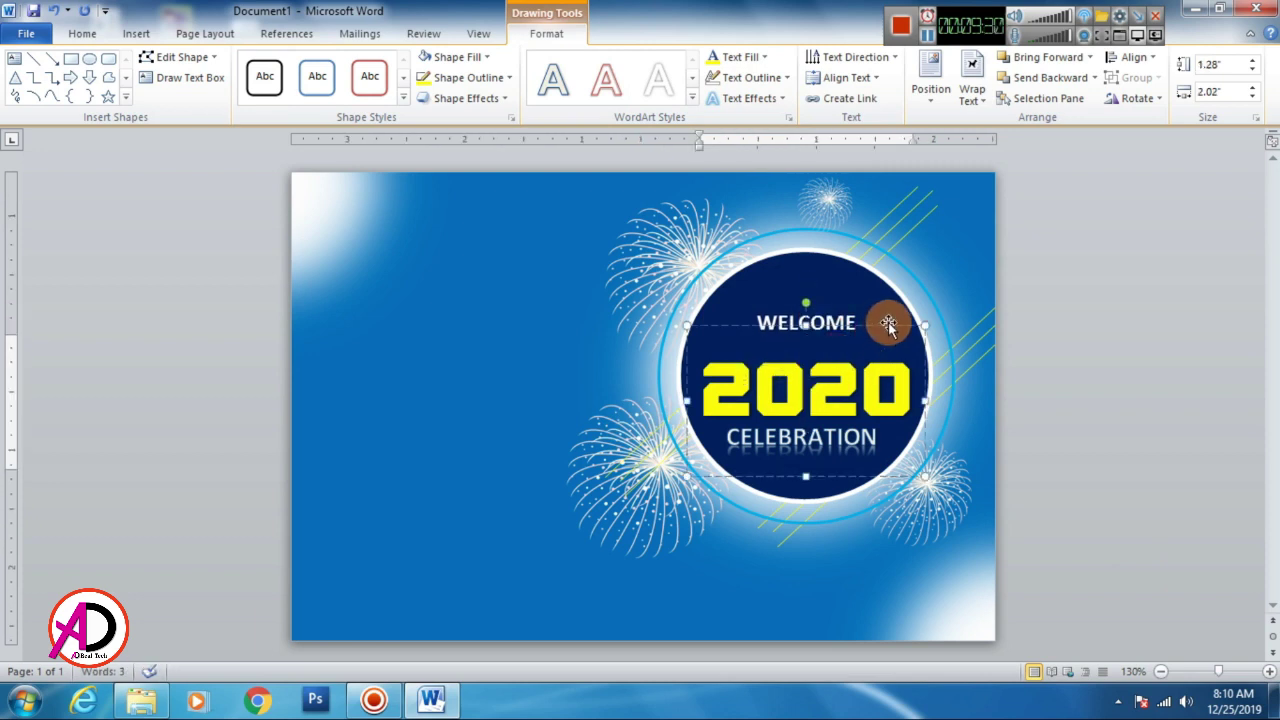
pyautogui.press('Up')
pyautogui.press('Up')
pyautogui.press('Up')
pyautogui.press('Up')
pyautogui.press('Up')
pyautogui.press('Up')
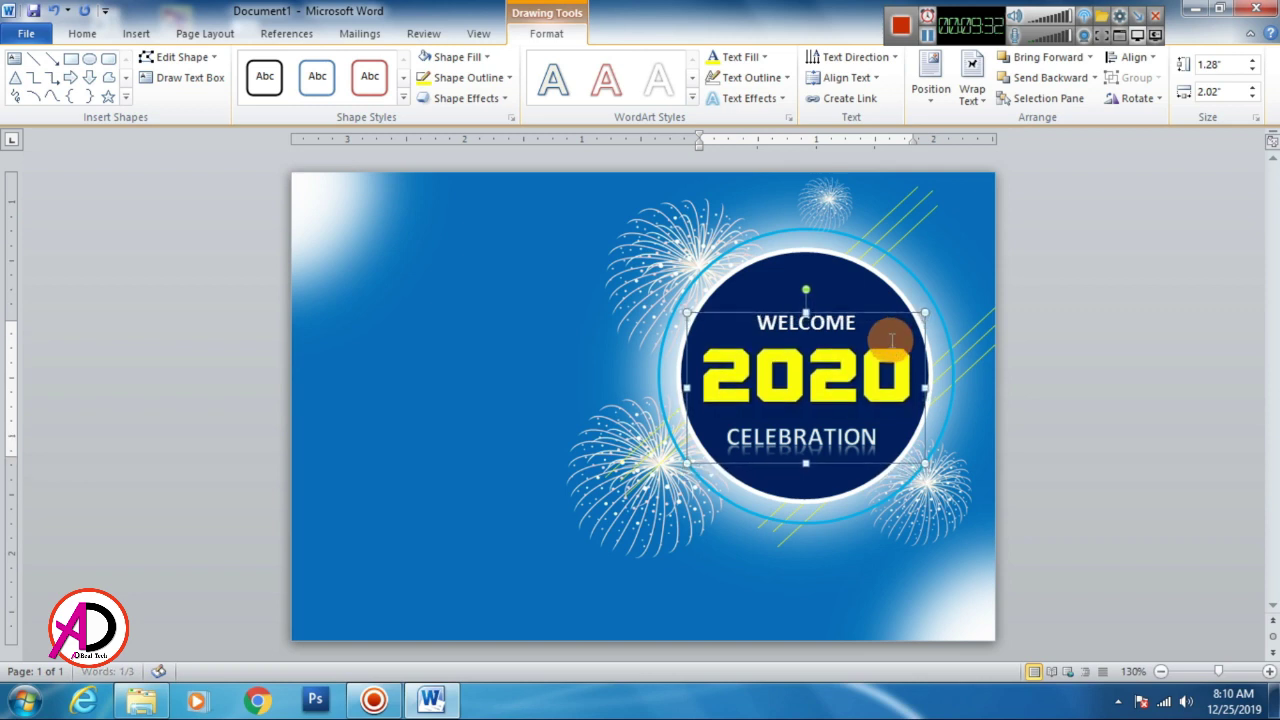
# - Nudge CELEBRATION up two steps and one step to the right
pyautogui.click(823, 437)
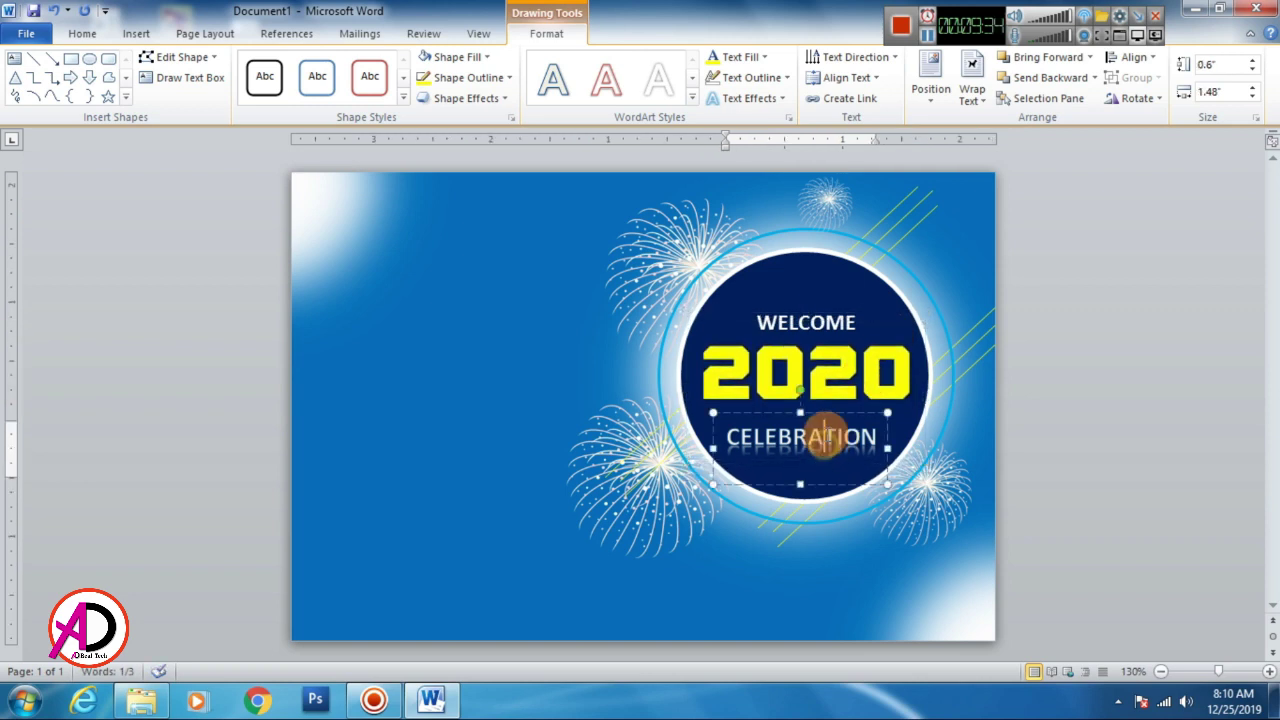
pyautogui.press('Up')
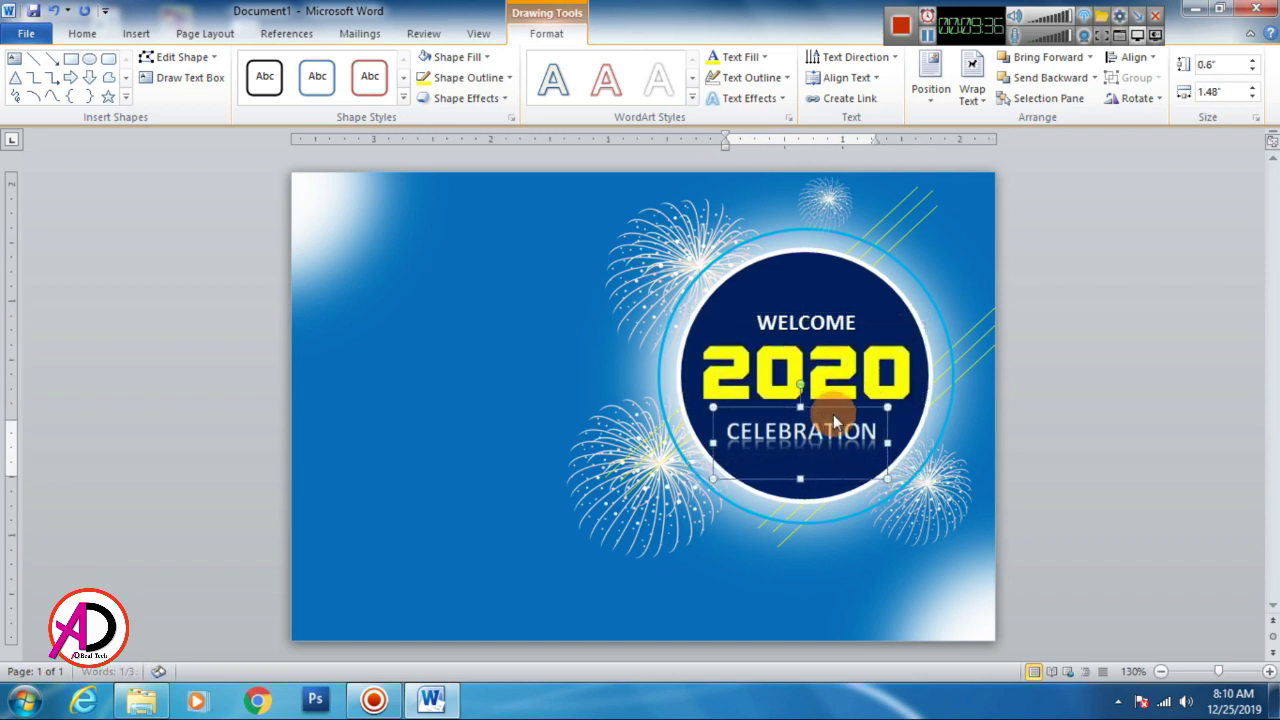
pyautogui.press('Up')
pyautogui.press('Up')
pyautogui.press('Up')
pyautogui.press('Right')
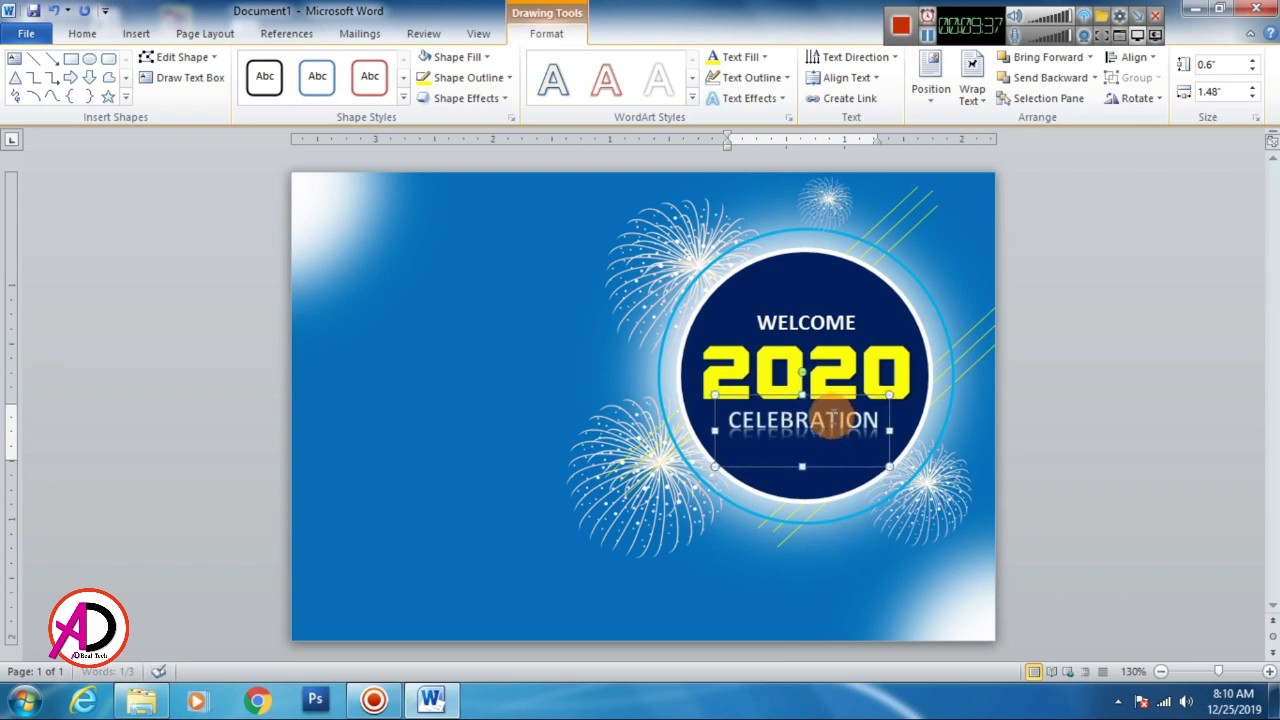
pyautogui.click(1100, 474)
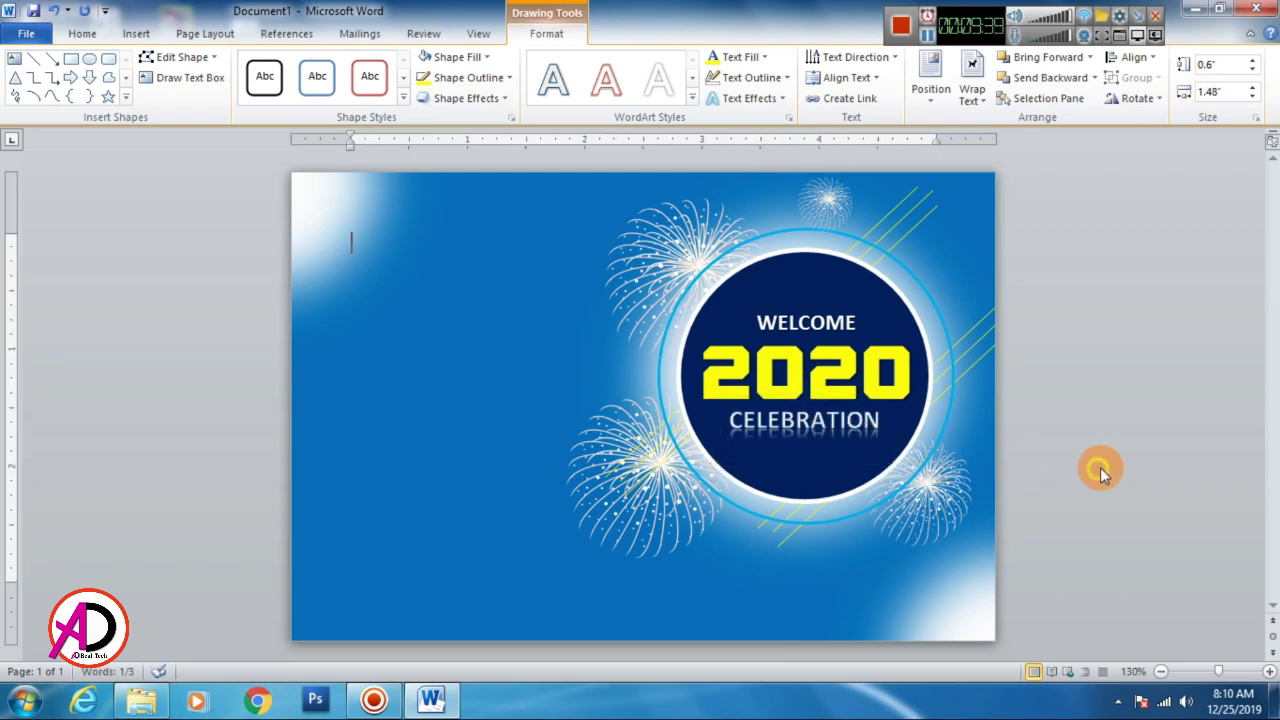
# - Draw a short horizontal line and make it white at 2¼ pt
pyautogui.click(136, 33)
pyautogui.click(275, 75)
pyautogui.click(297, 135)
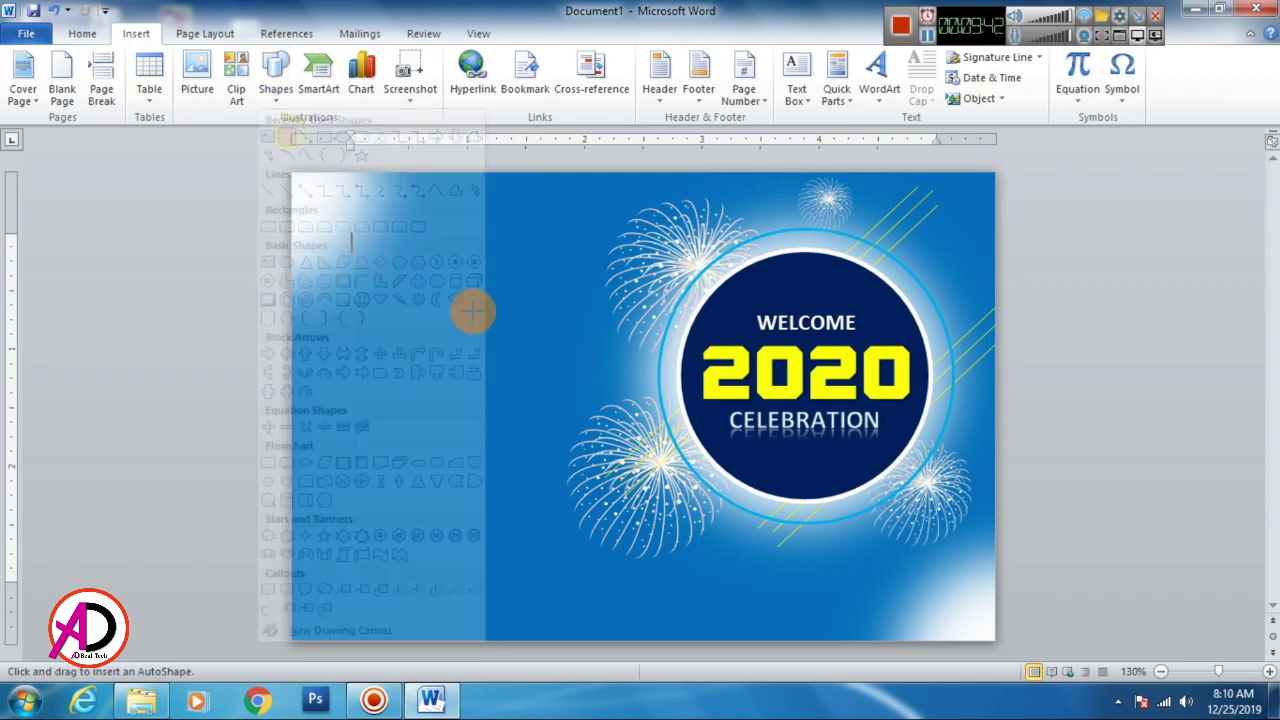
pyautogui.moveTo(513, 318); pyautogui.dragTo(551, 317)
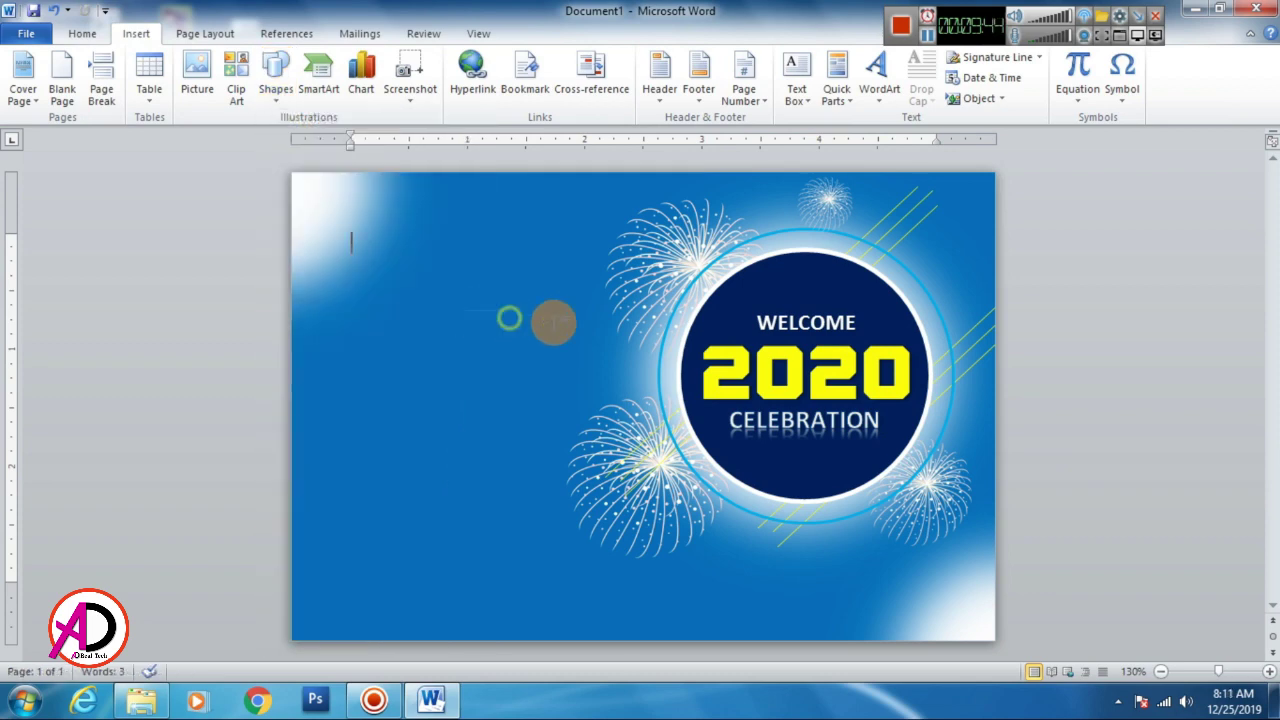
pyautogui.click(468, 77)
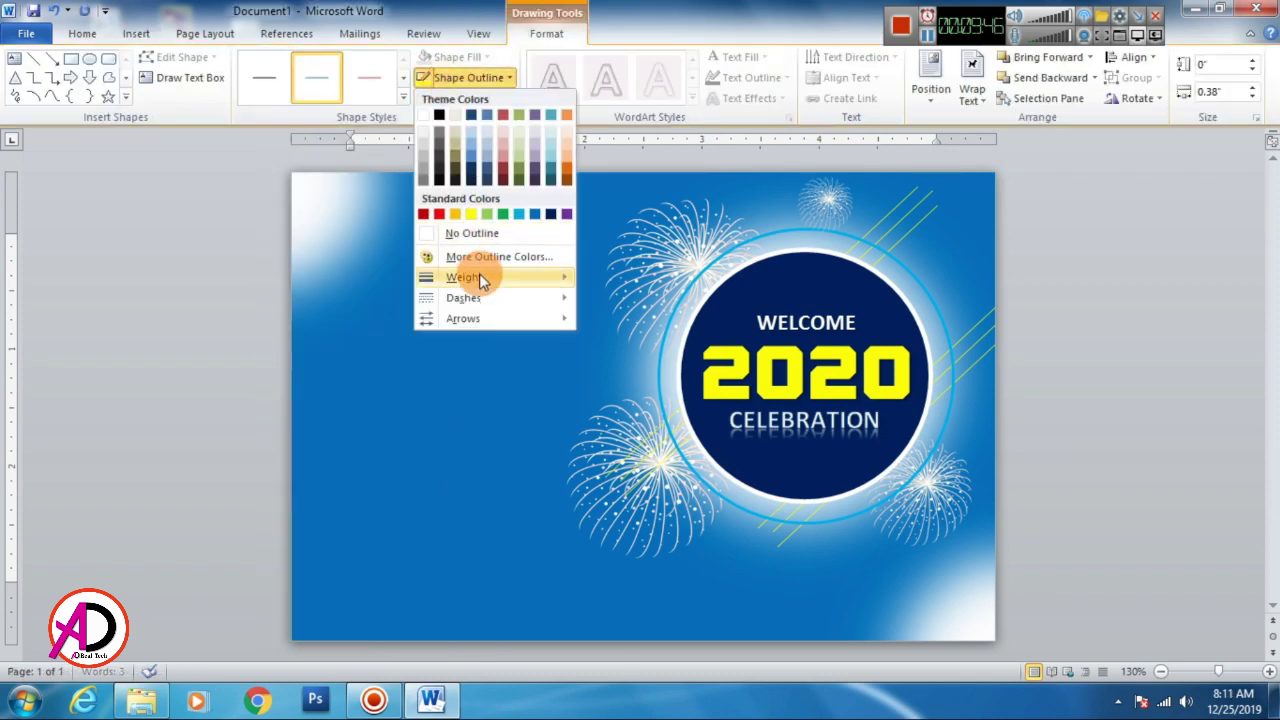
pyautogui.moveTo(466, 277)
pyautogui.click(650, 386)
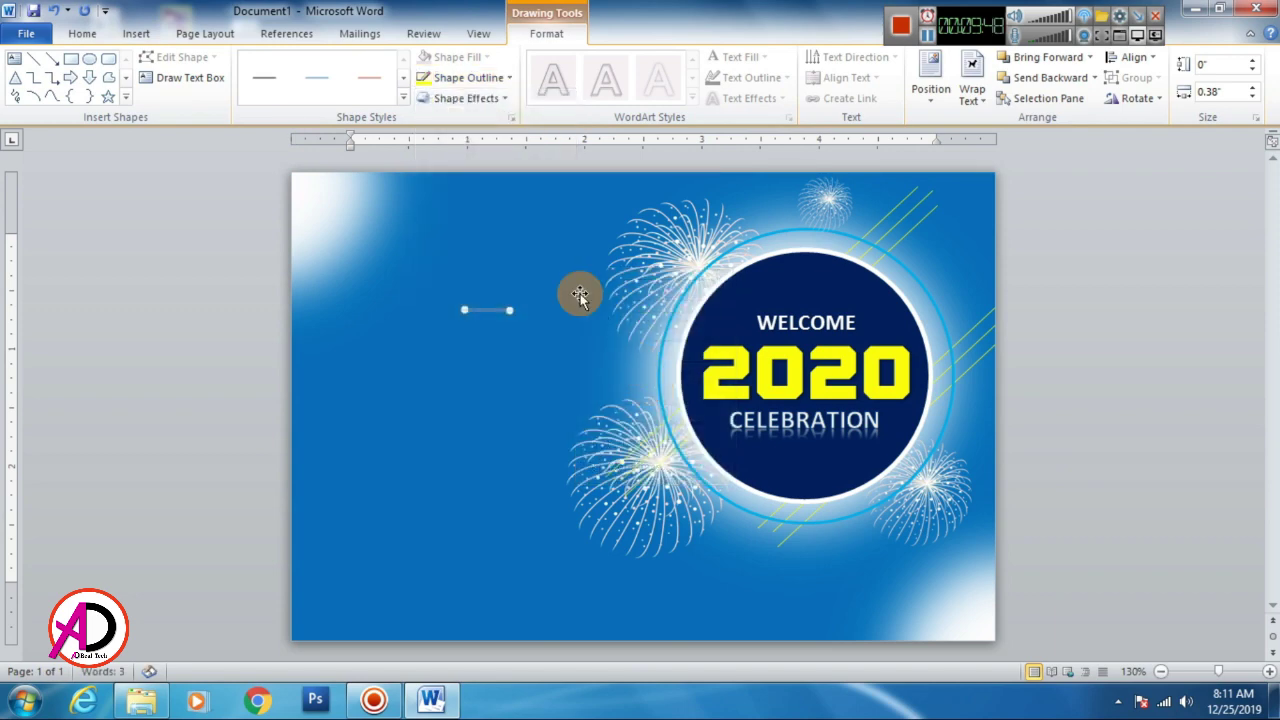
pyautogui.click(462, 78)
pyautogui.click(427, 116)
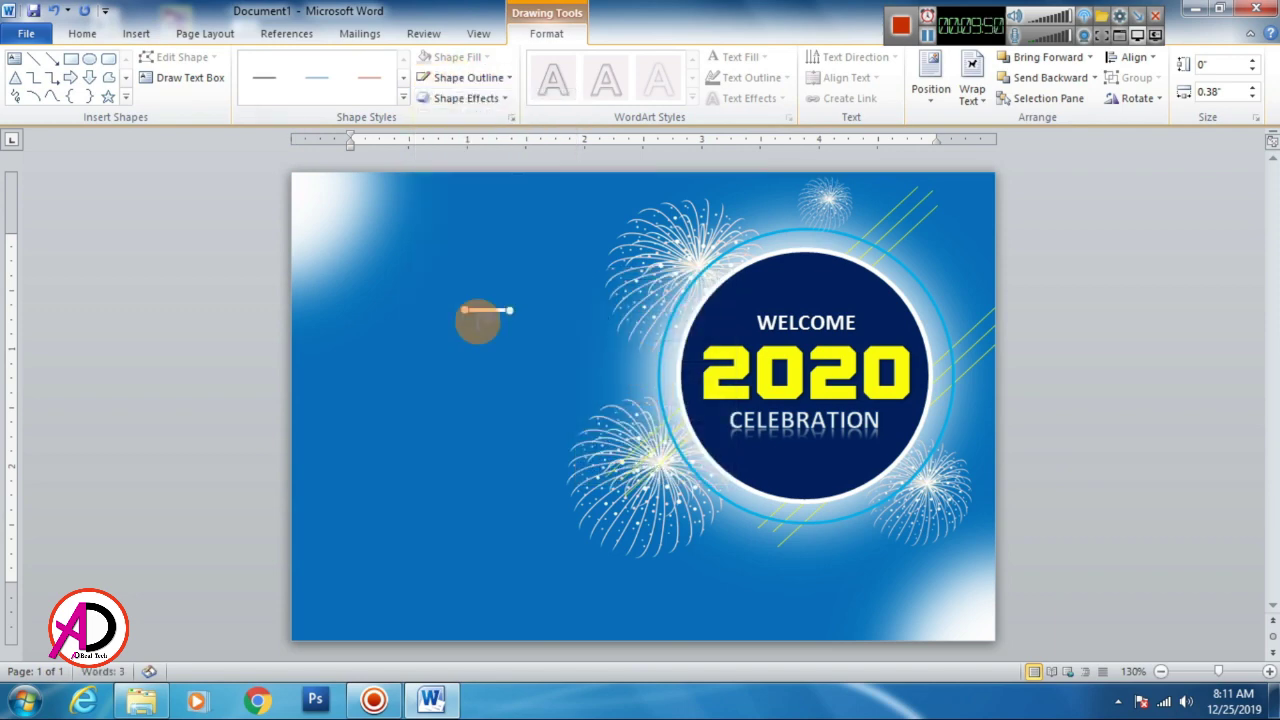
# - Place the white line beside WELCOME and a 1½ pt copy to its right
pyautogui.moveTo(486, 310); pyautogui.dragTo(744, 323)
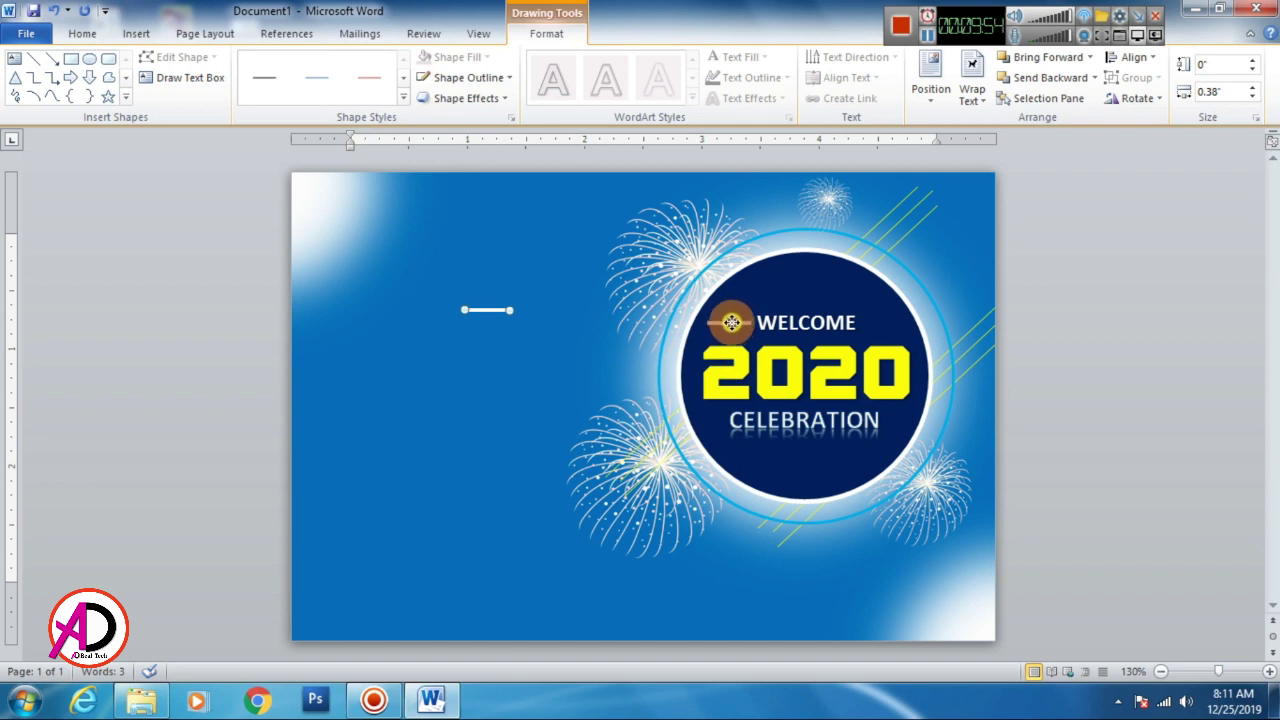
pyautogui.moveTo(733, 322); pyautogui.dragTo(734, 322)
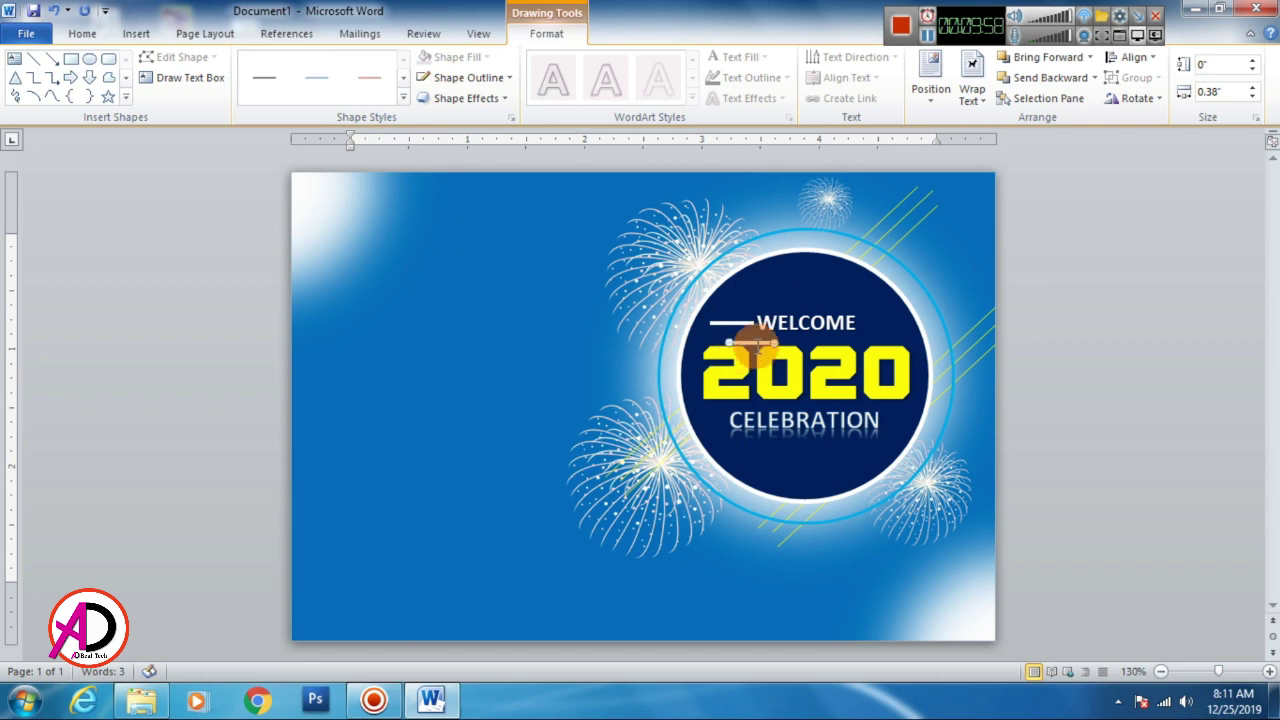
pyautogui.moveTo(754, 344); pyautogui.dragTo(884, 321)
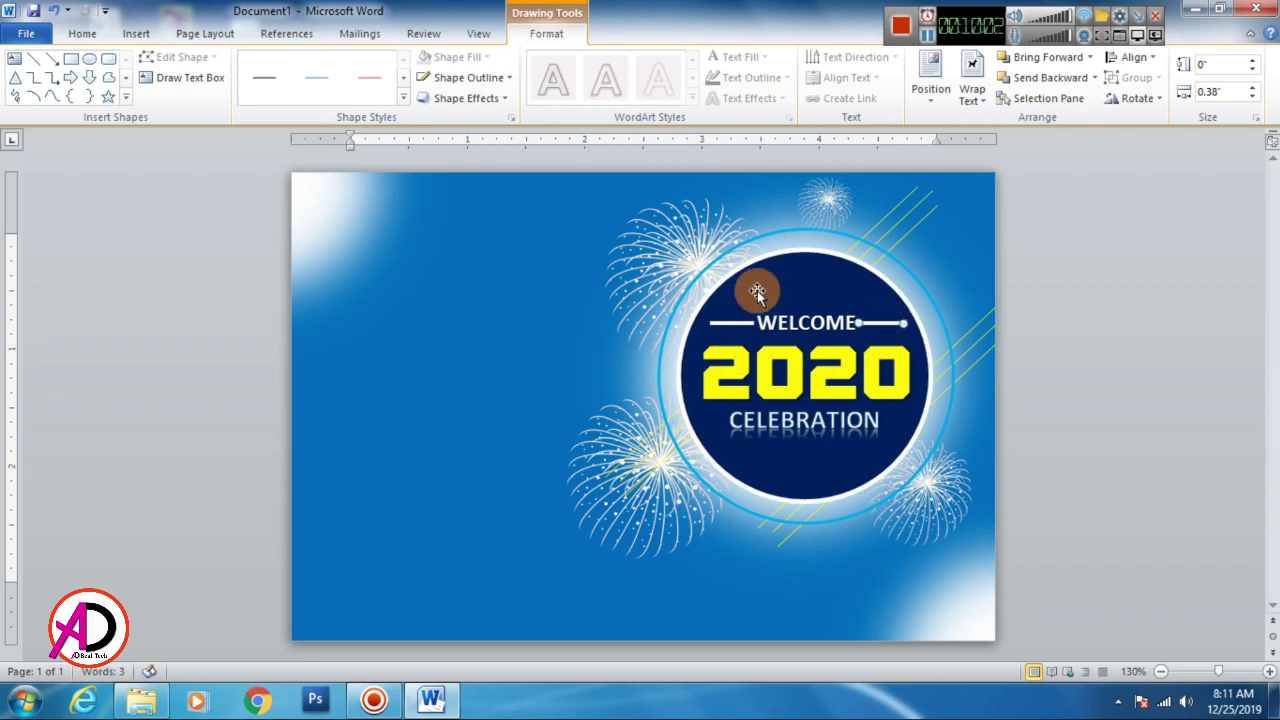
pyautogui.click(466, 78)
pyautogui.moveTo(490, 277)
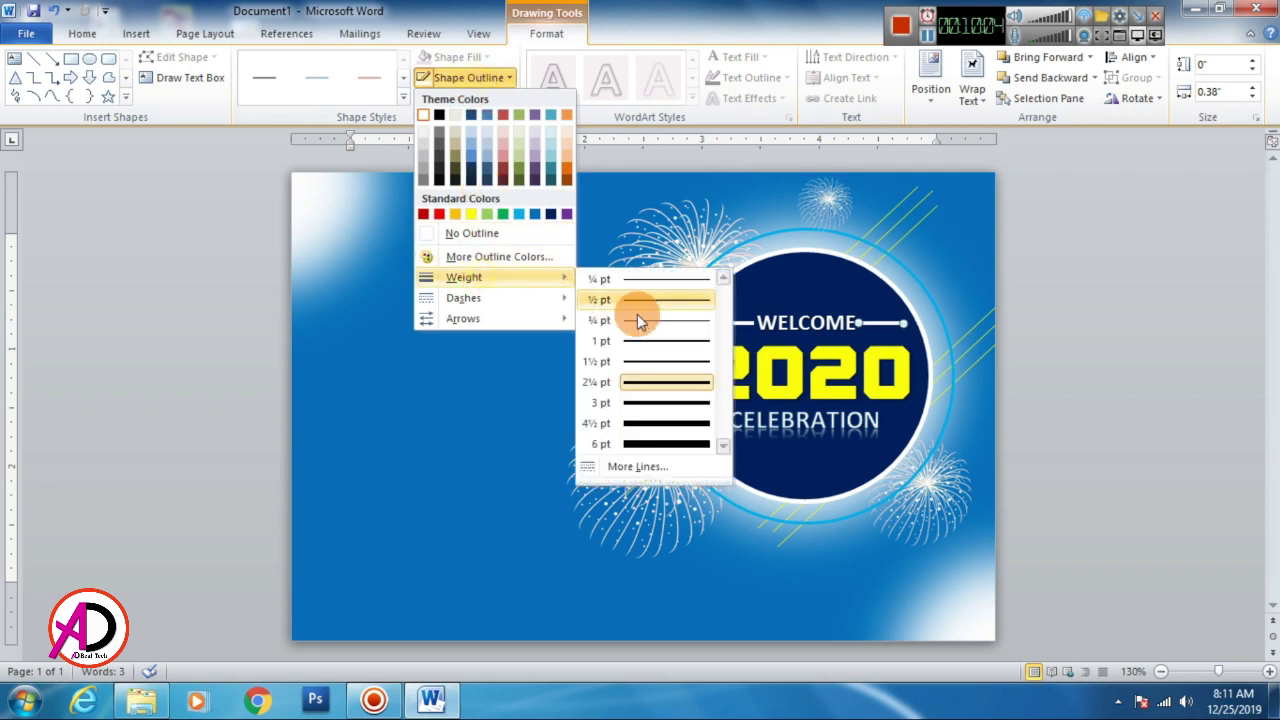
pyautogui.click(666, 362)
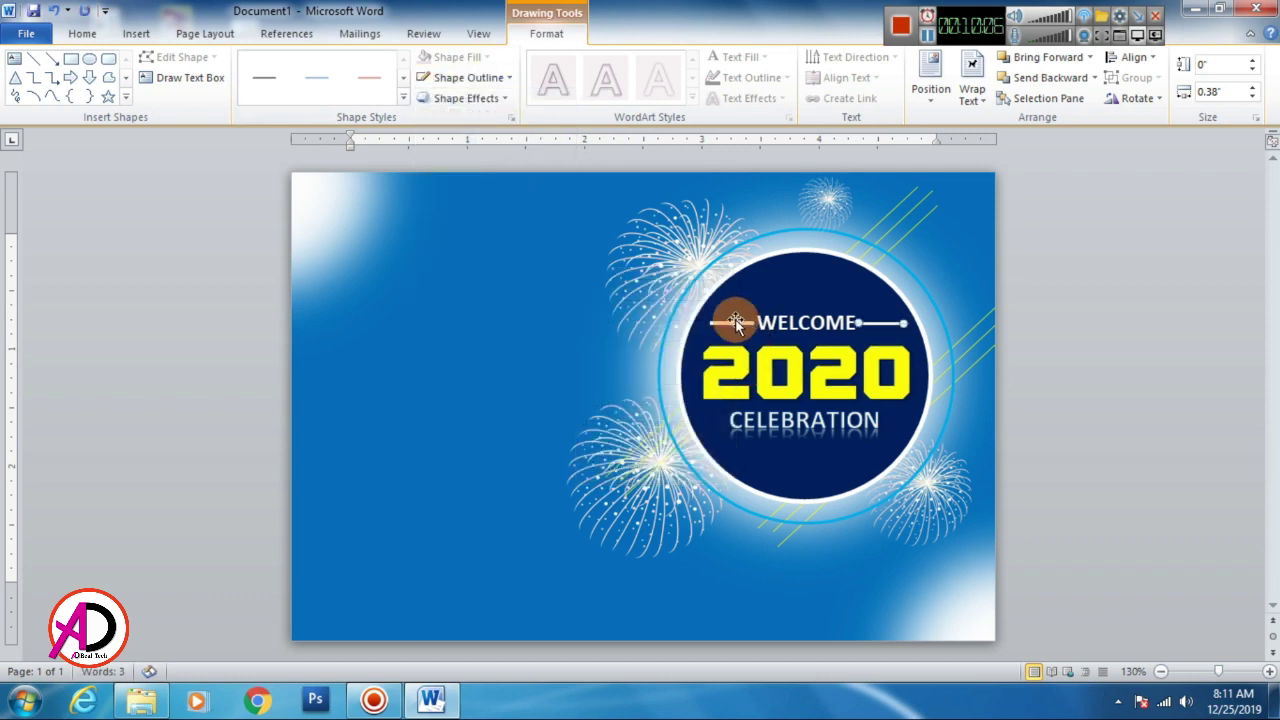
# - Set the line left of WELCOME to 1 pt and make the line beside WELCOME thinner
pyautogui.moveTo(733, 323); pyautogui.dragTo(732, 323)
pyautogui.click(468, 77)
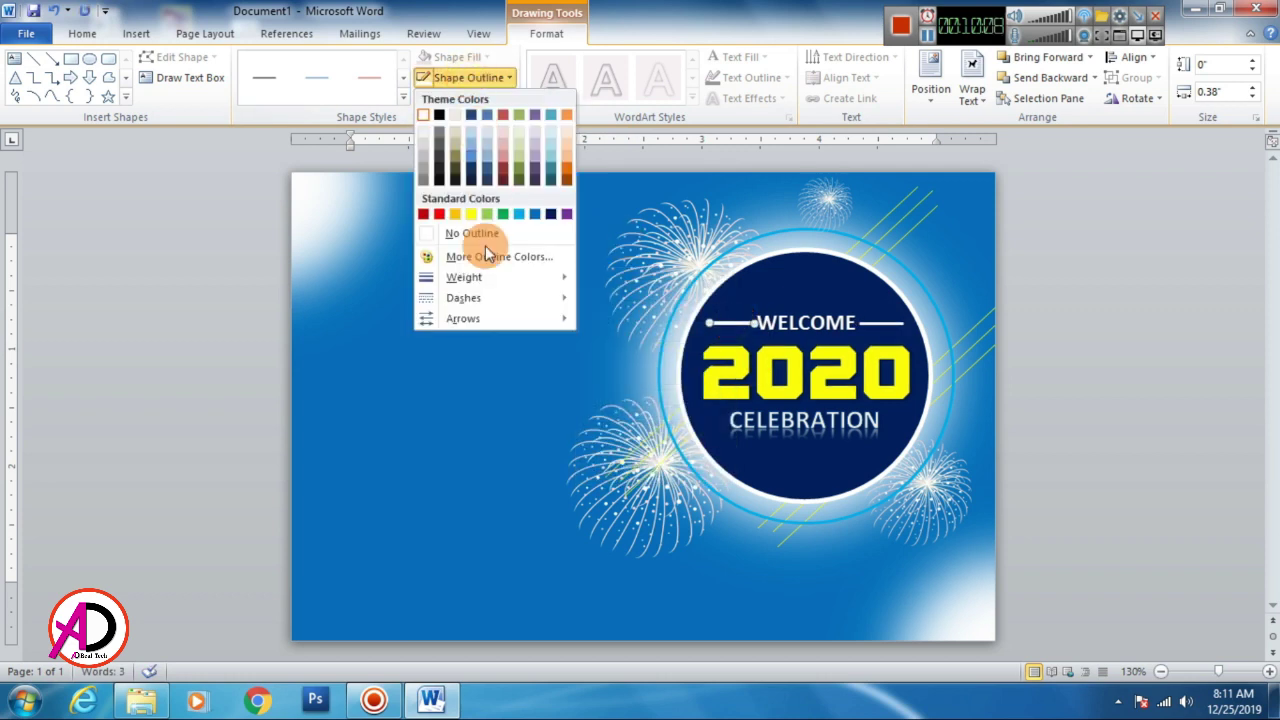
pyautogui.moveTo(490, 277)
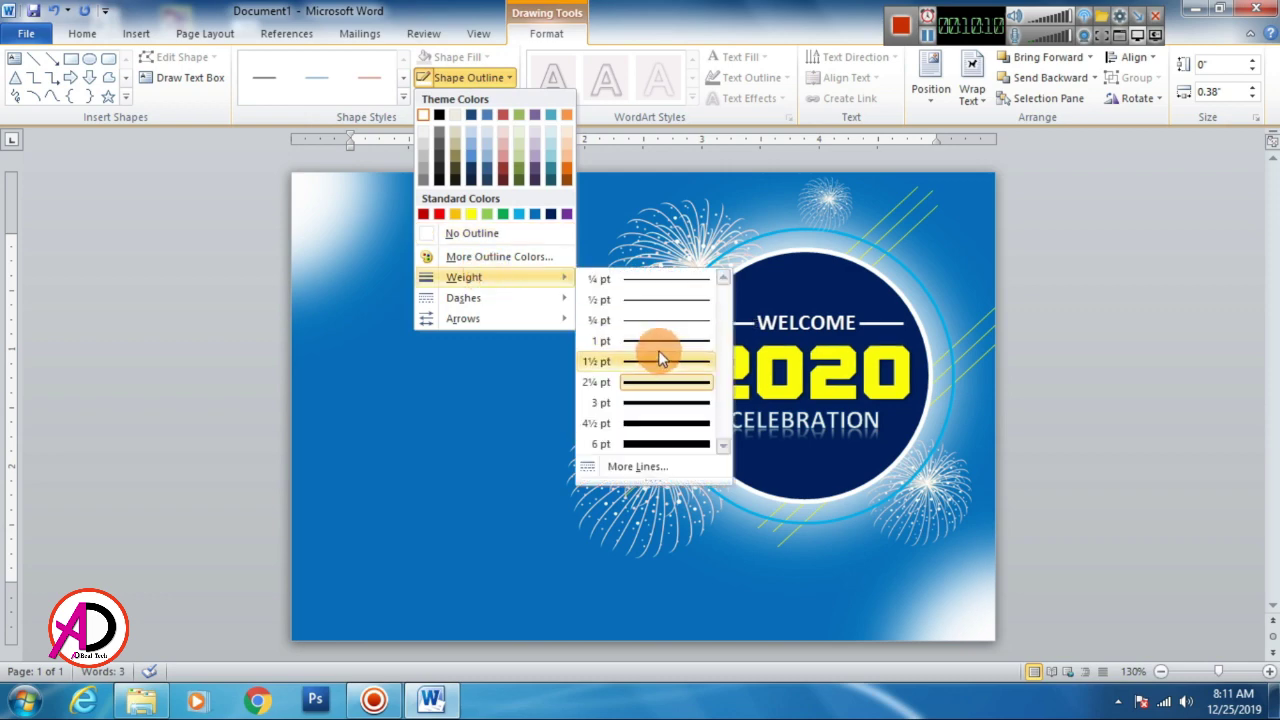
pyautogui.click(660, 341)
pyautogui.click(1156, 457)
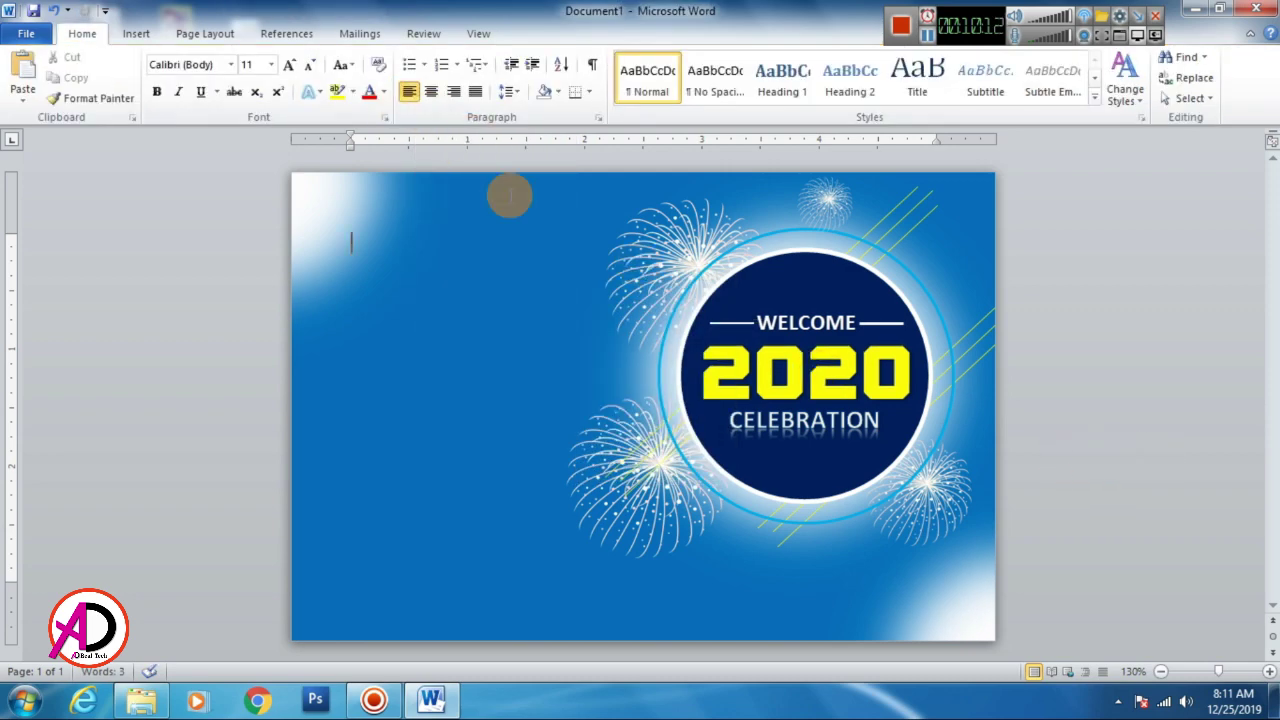
pyautogui.click(724, 322)
pyautogui.click(492, 80)
pyautogui.moveTo(464, 277)
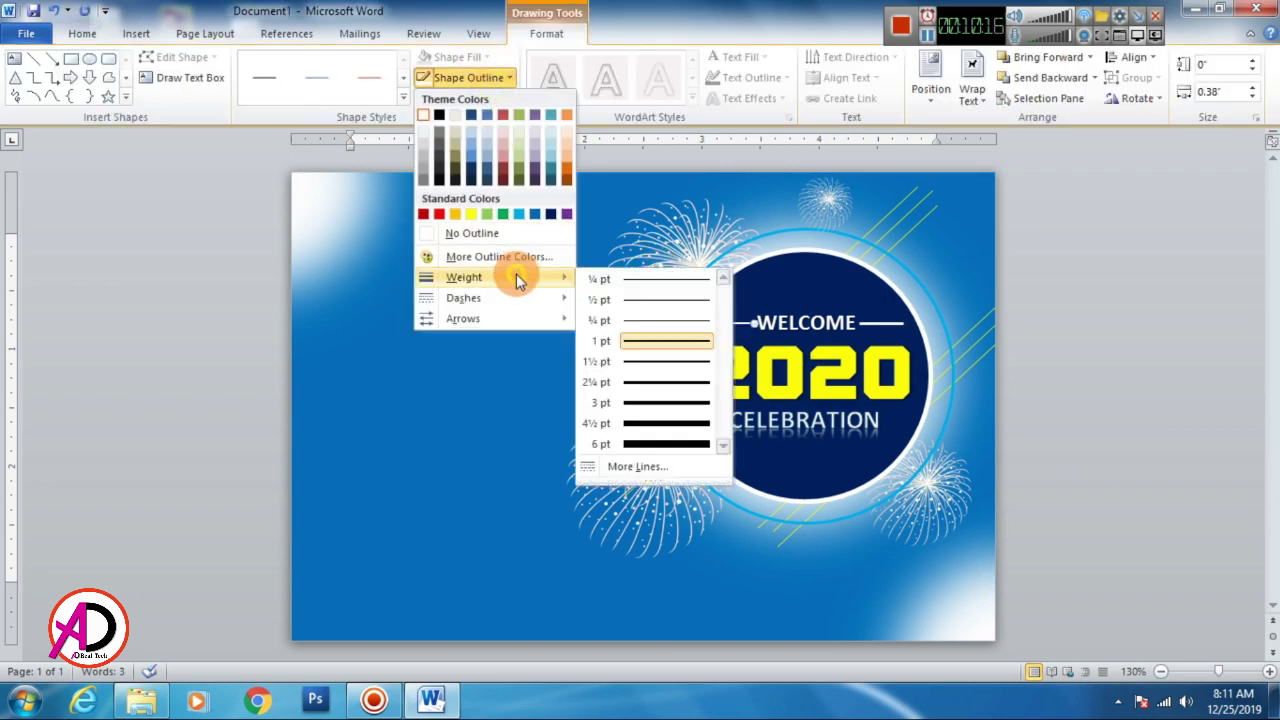
pyautogui.click(647, 361)
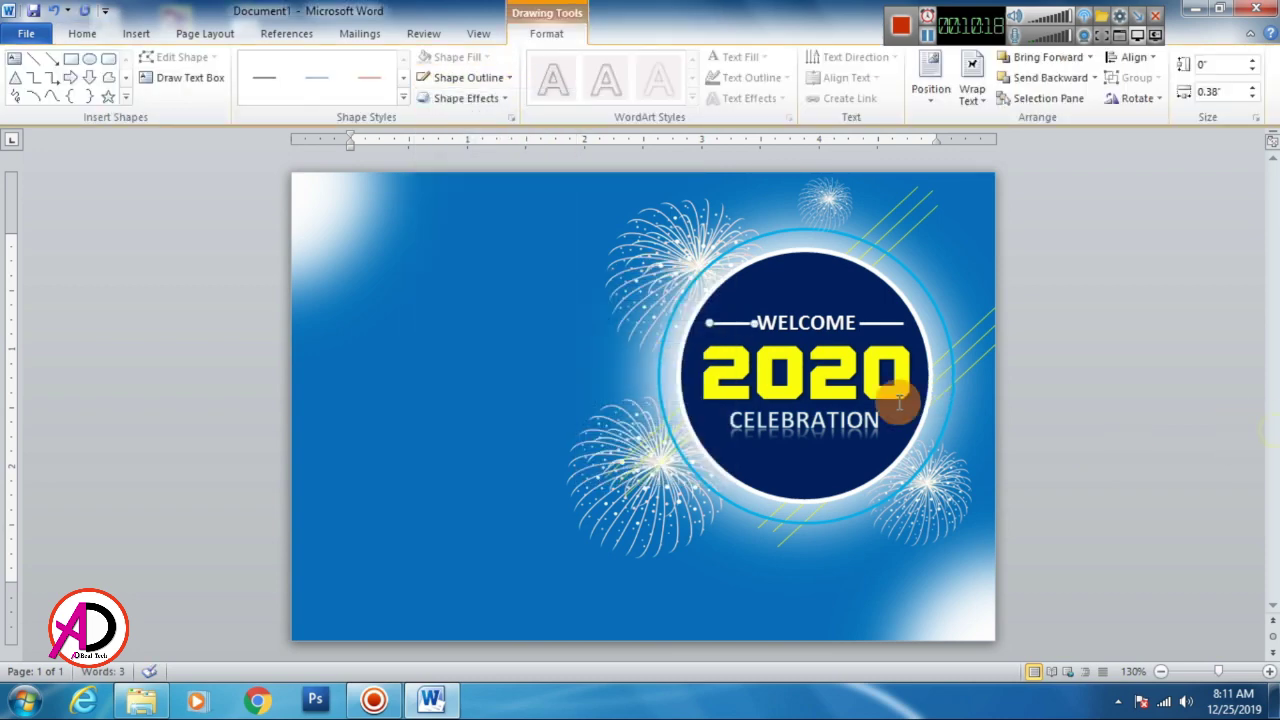
pyautogui.click(1113, 398)
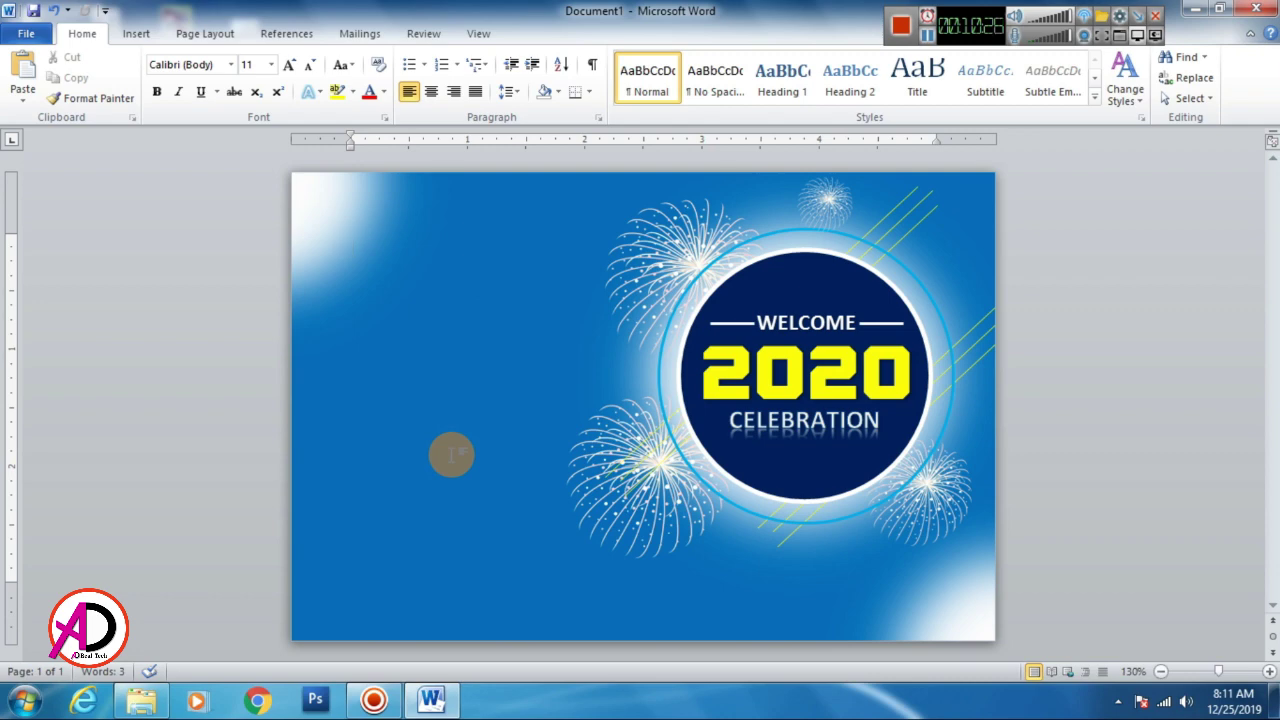
# - Insert a WordArt box left of the circle reading 'Happy New Year.'
pyautogui.click(137, 33)
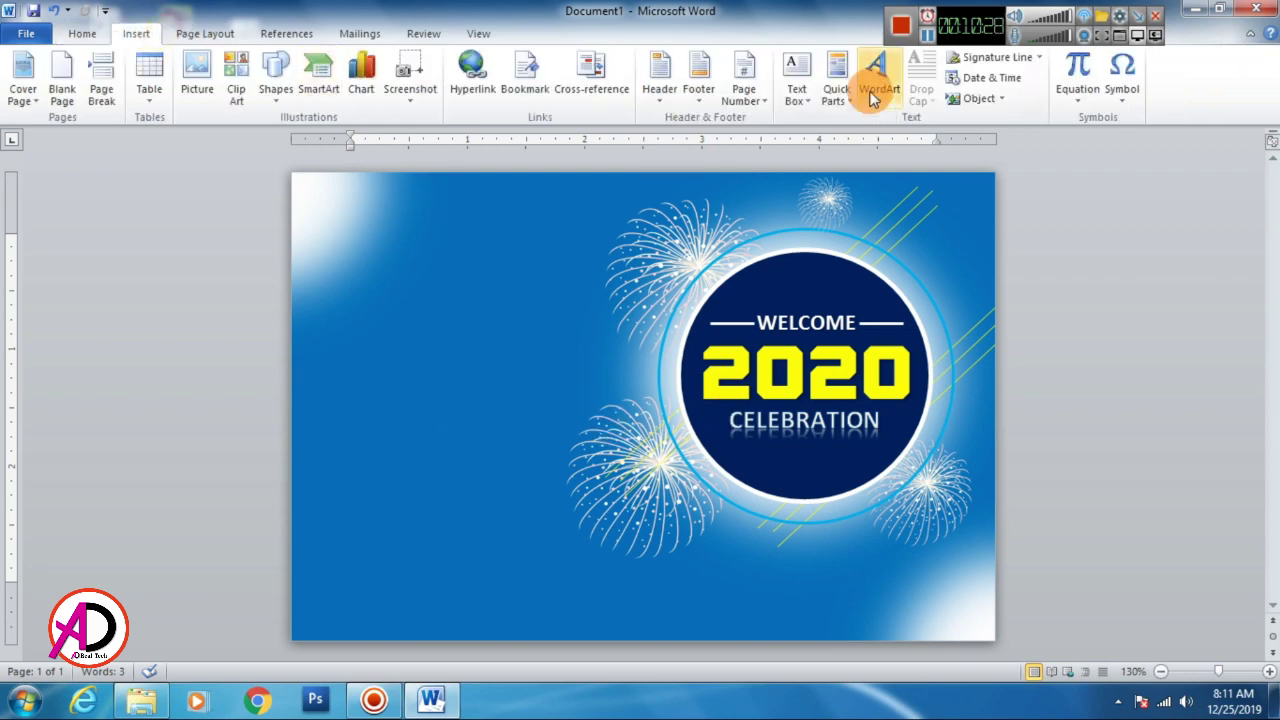
pyautogui.click(875, 76)
pyautogui.click(885, 138)
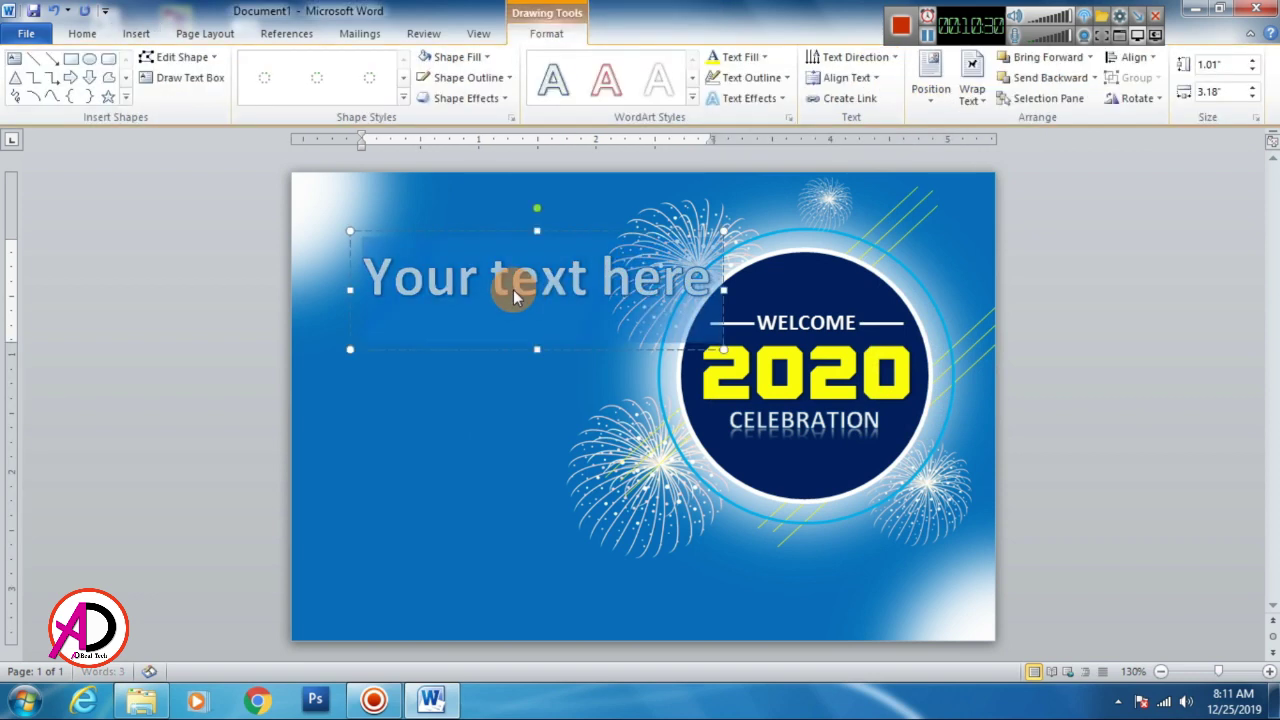
pyautogui.moveTo(490, 232); pyautogui.dragTo(453, 337)
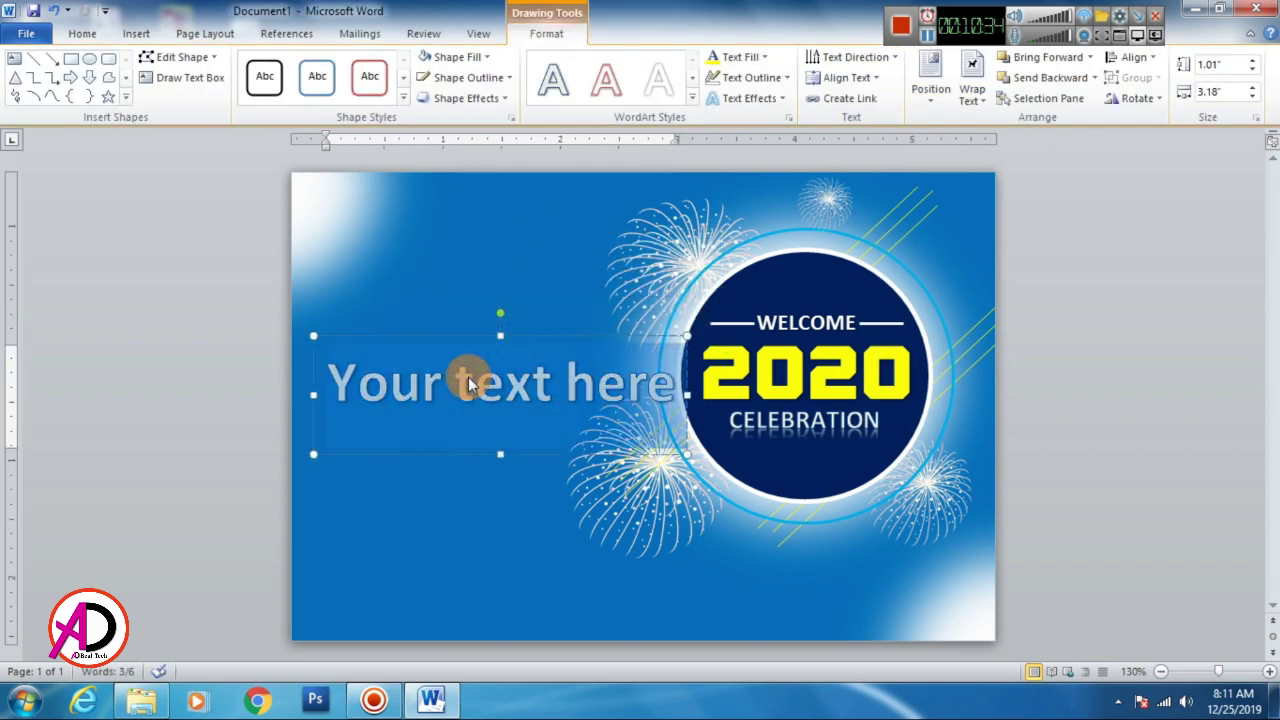
pyautogui.write('hA')
pyautogui.press('BackSpace')
pyautogui.press('BackSpace')
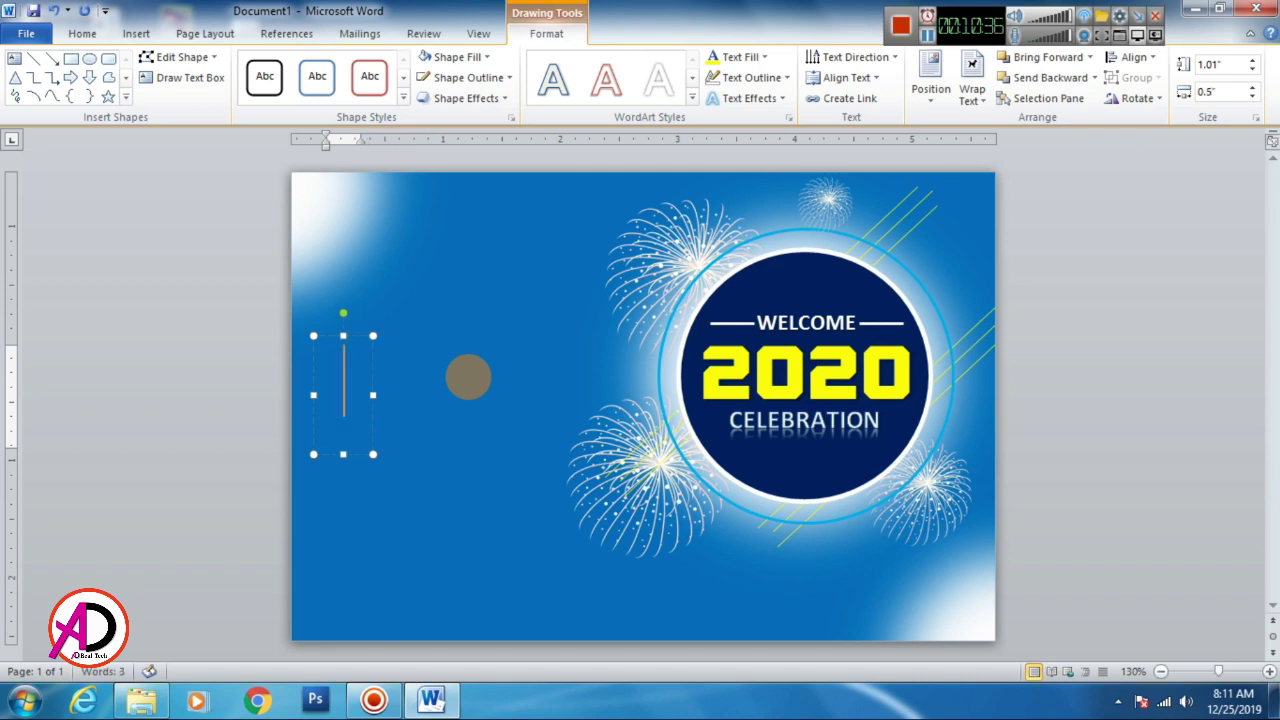
pyautogui.write('Happ')
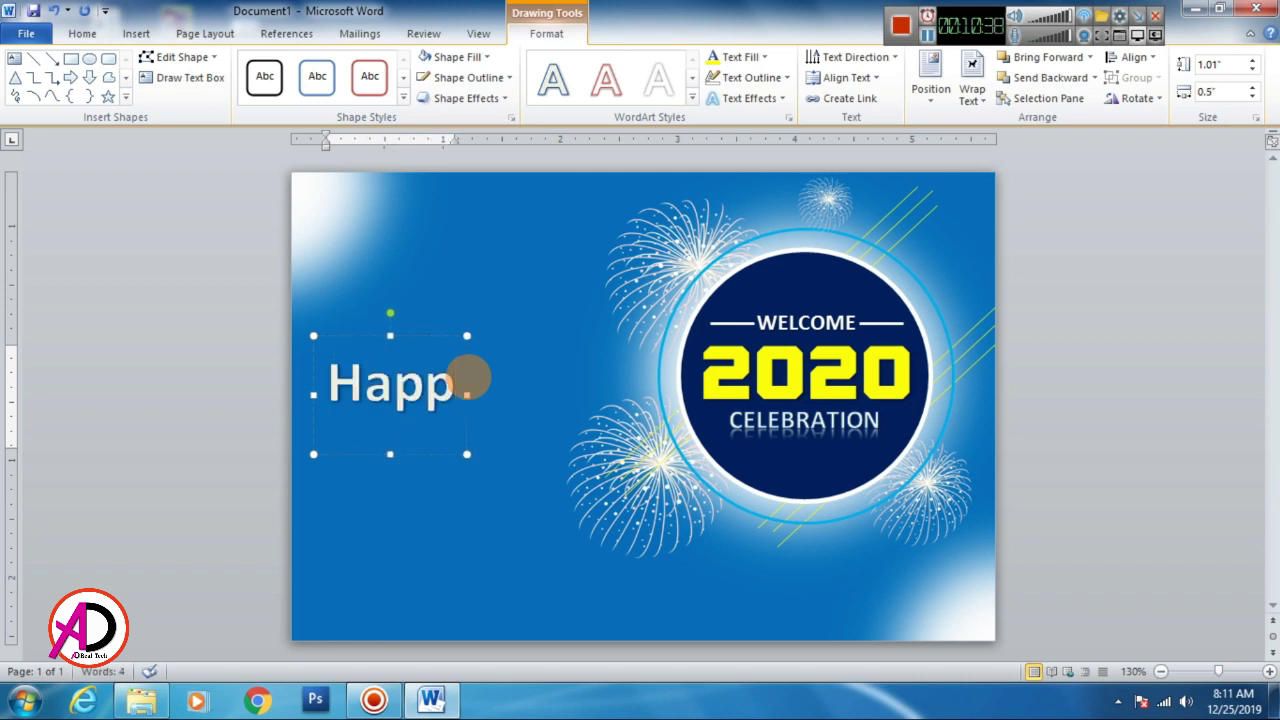
pyautogui.write('y Ne')
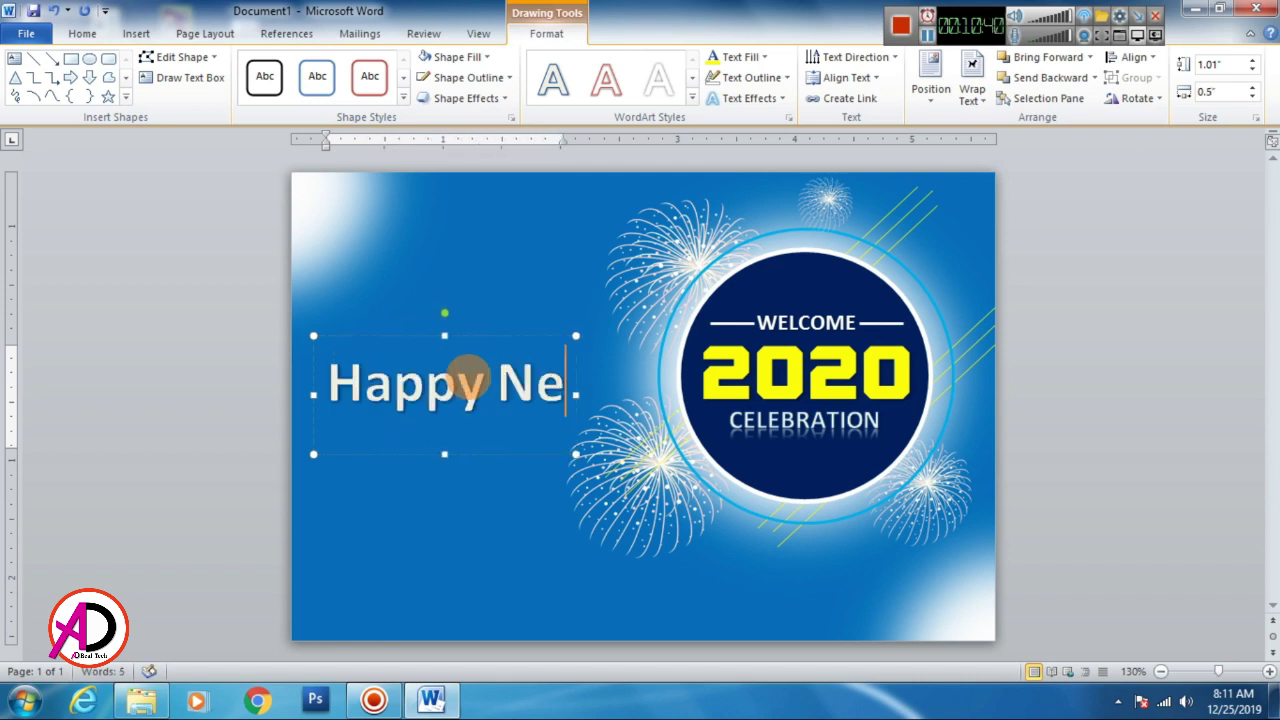
pyautogui.write('w Yea')
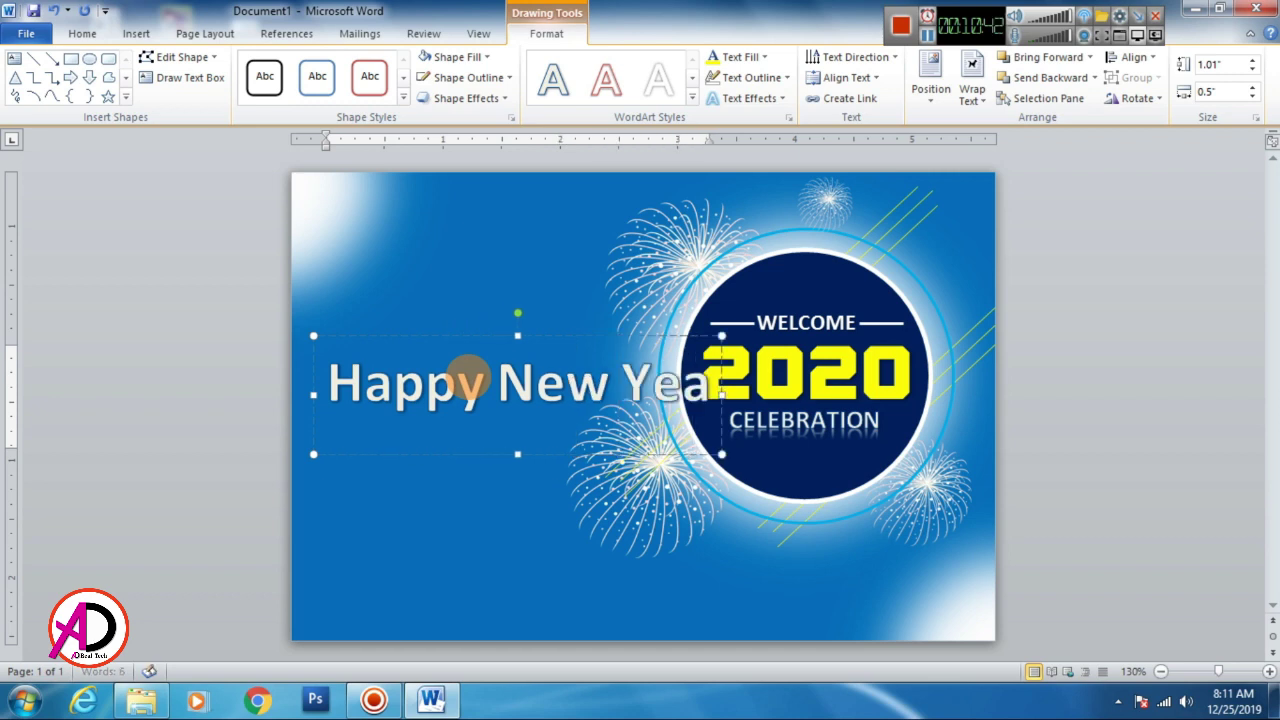
pyautogui.write('r.')
# - Unbold Happy New Year, set it to 26 pt, move it to the upper left, and retype 'ear'
pyautogui.hotkey('ctrl', 'a')
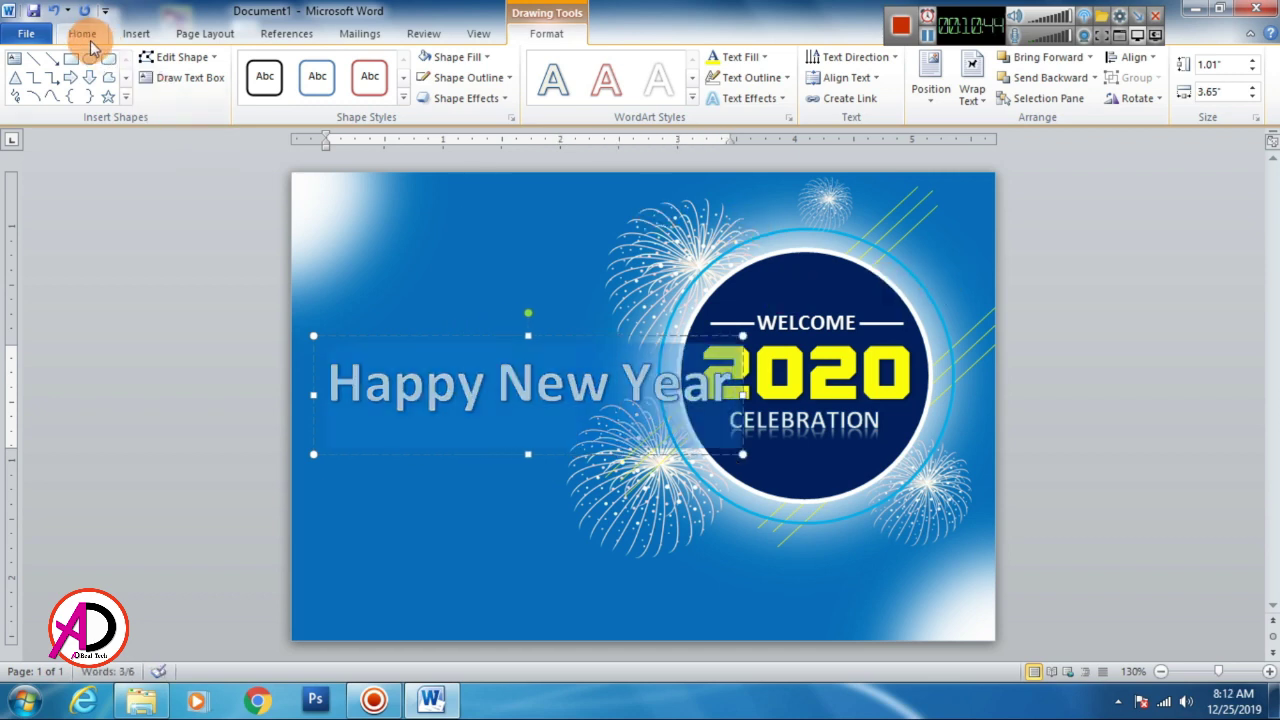
pyautogui.click(82, 33)
pyautogui.click(160, 92)
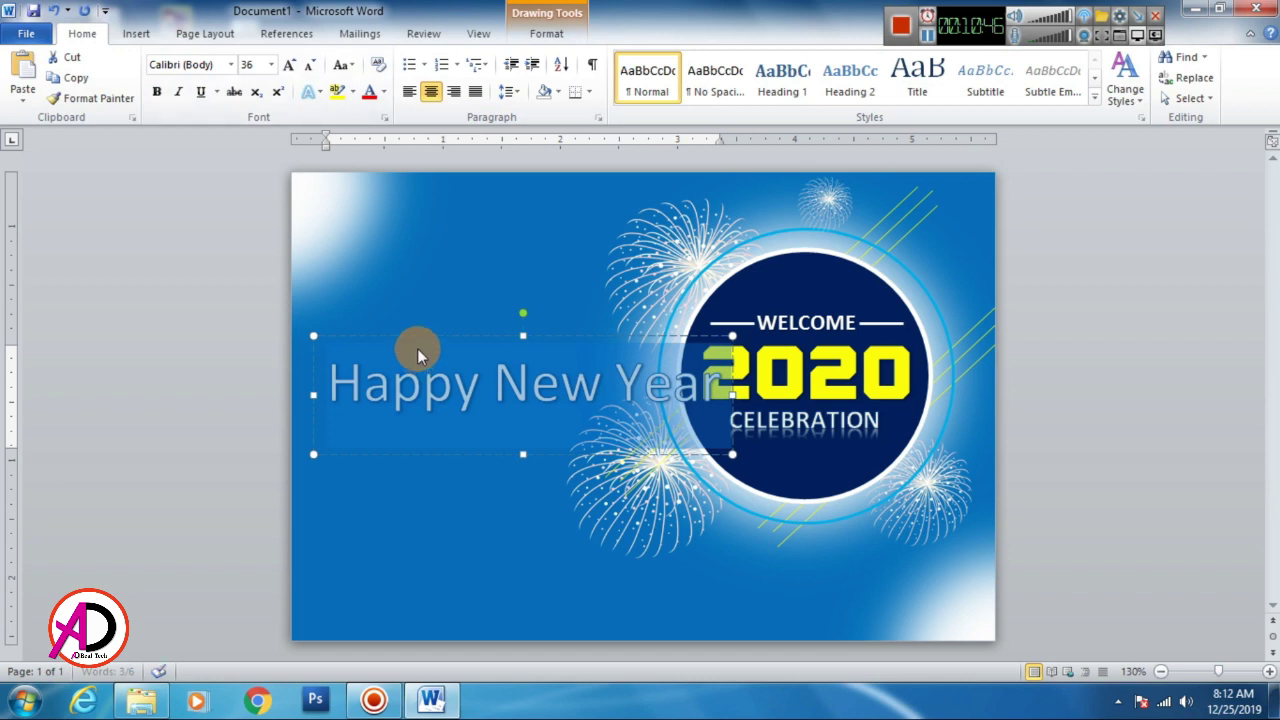
pyautogui.click(310, 65)
pyautogui.click(310, 65)
pyautogui.click(310, 65)
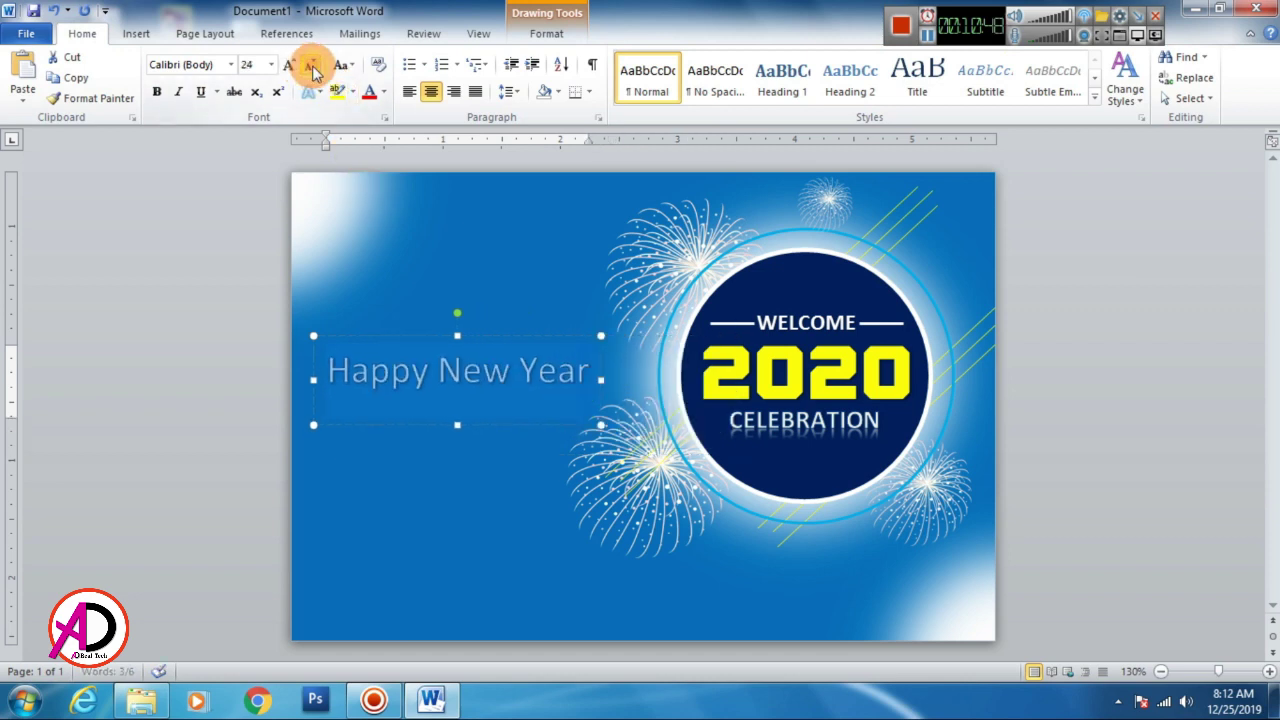
pyautogui.moveTo(399, 338); pyautogui.dragTo(388, 249)
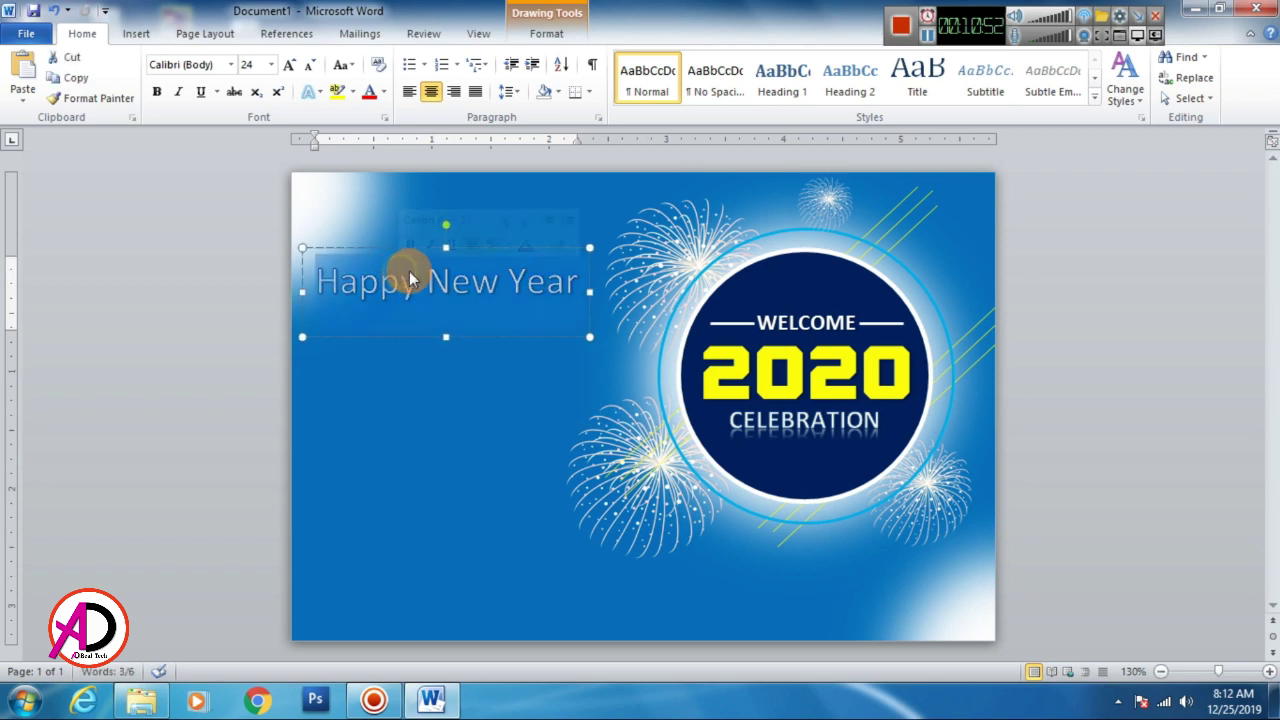
pyautogui.click(271, 65)
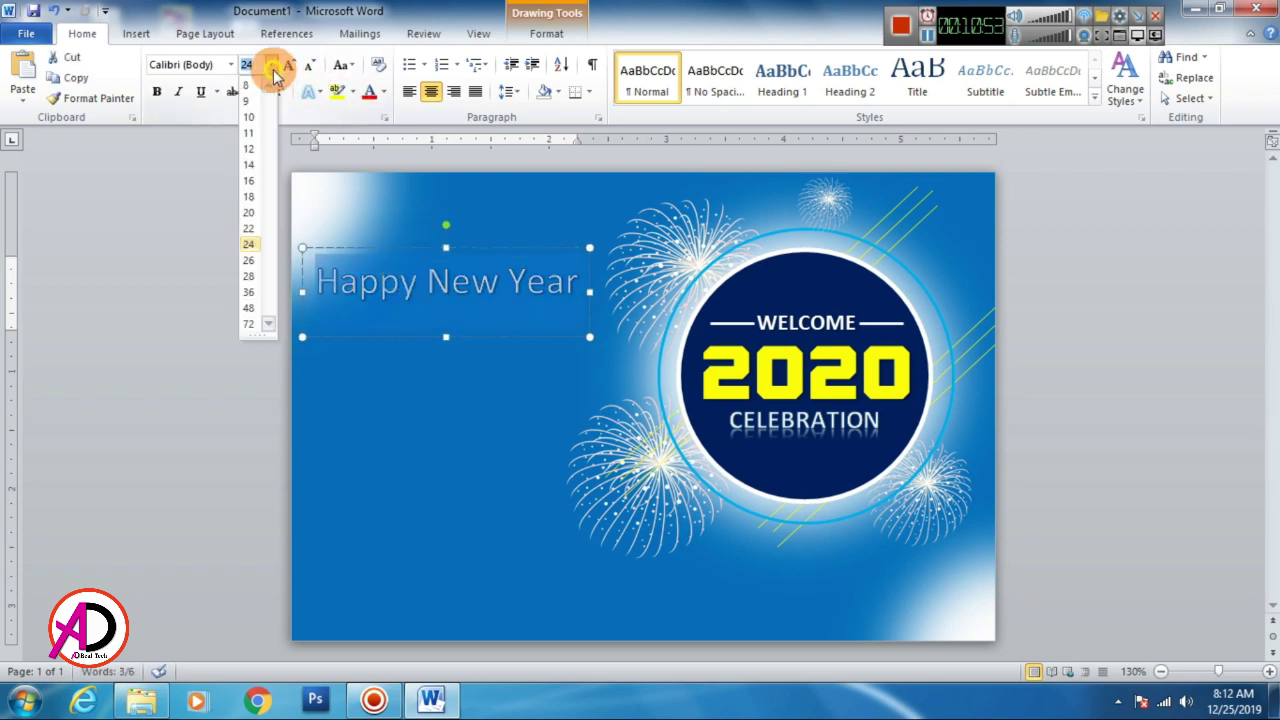
pyautogui.click(248, 260)
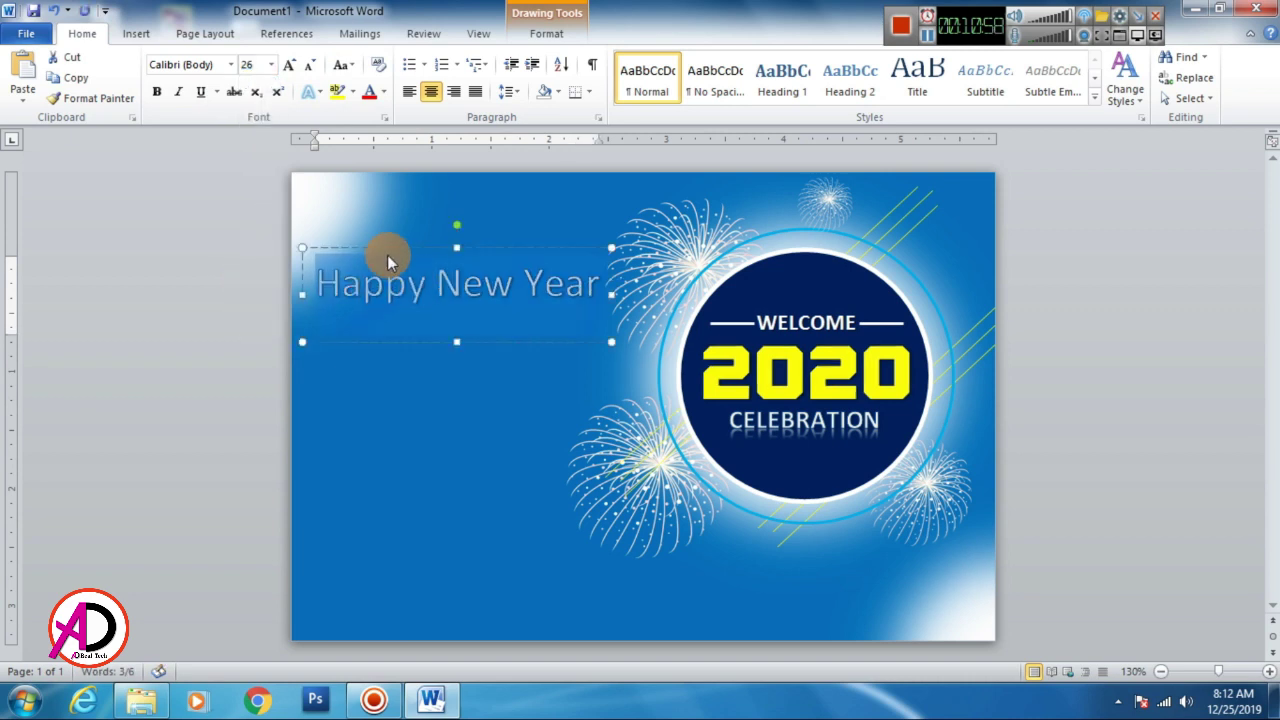
pyautogui.moveTo(384, 248); pyautogui.dragTo(378, 249)
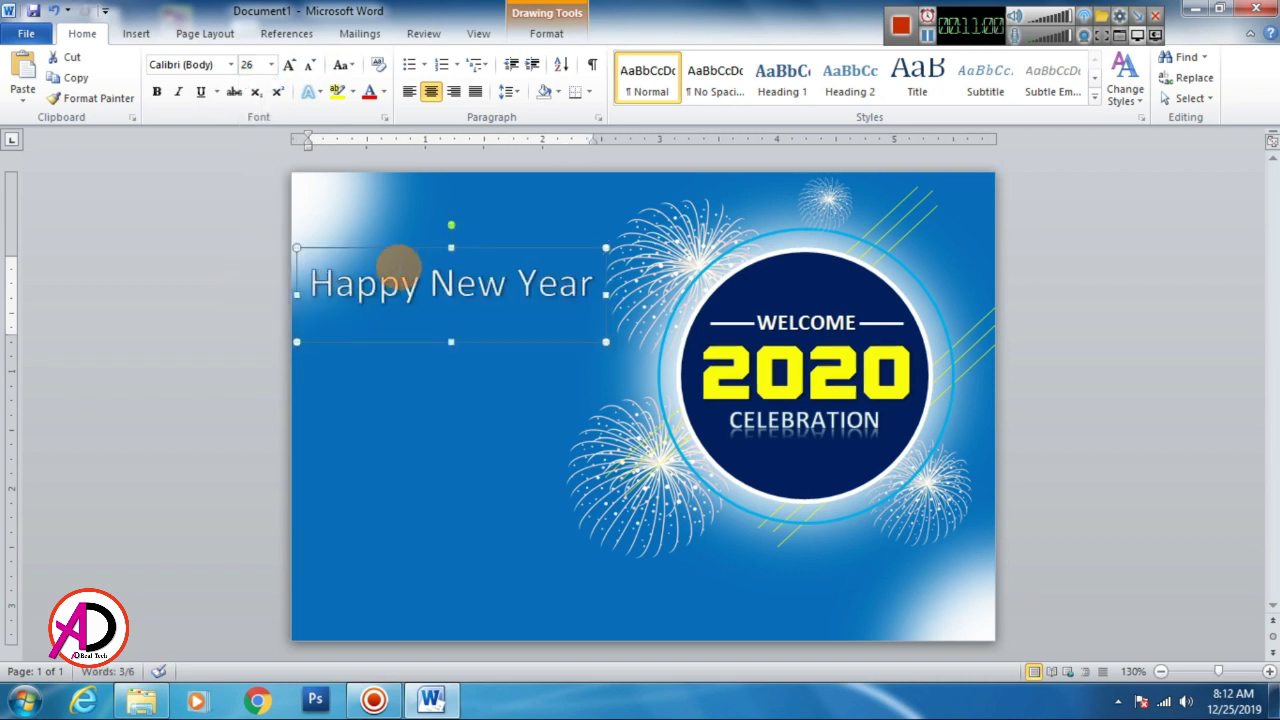
pyautogui.press('BackSpace')
pyautogui.press('BackSpace')
pyautogui.press('BackSpace')
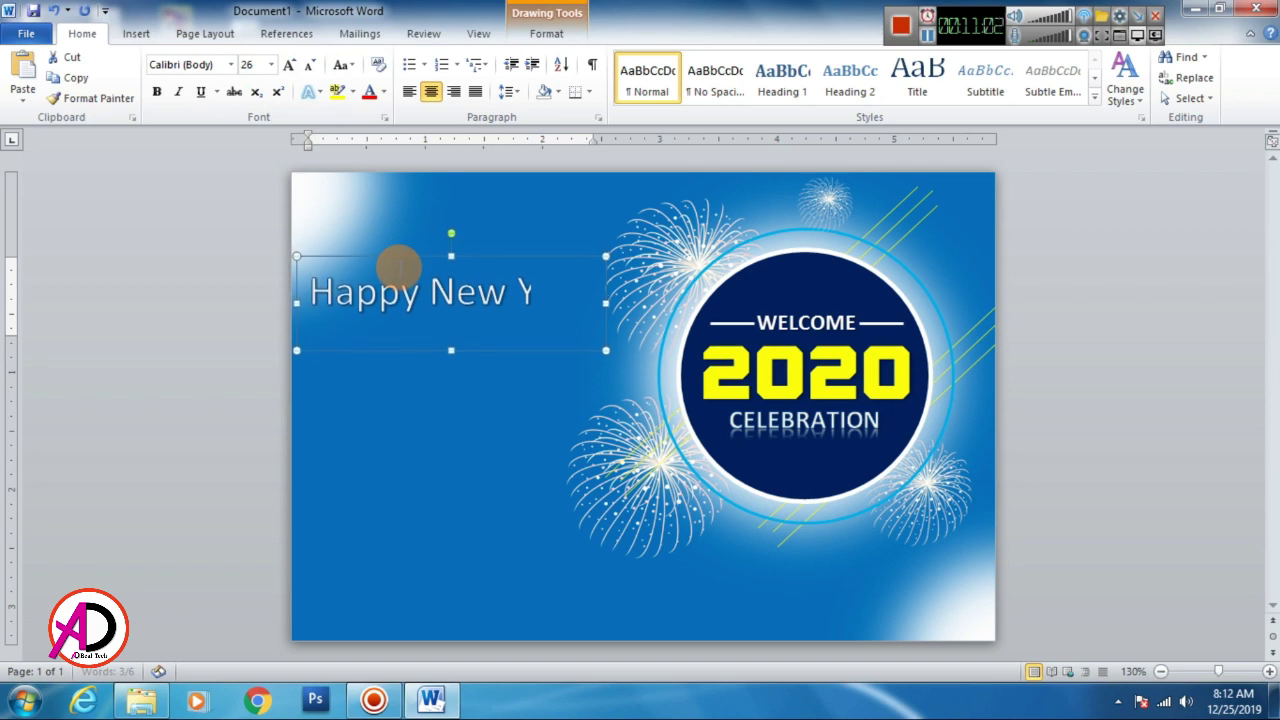
pyautogui.write('ear')
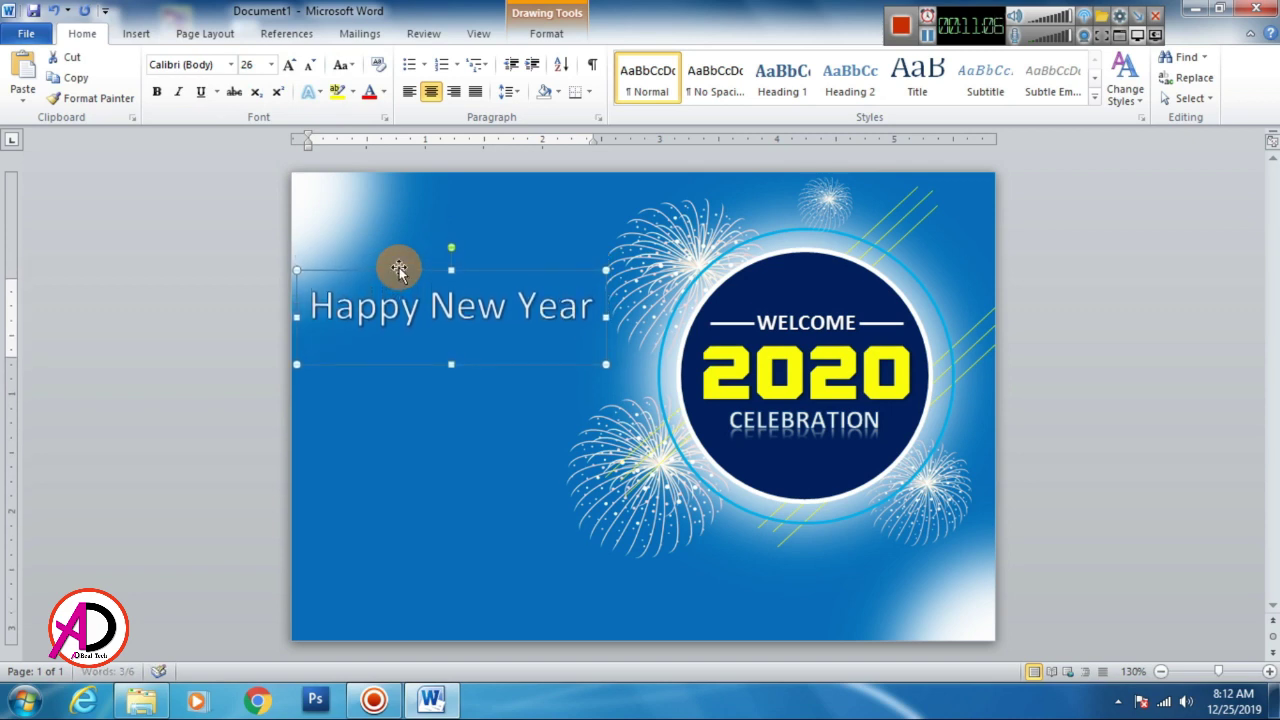
# - Raise Happy New Year slightly and make it white with no outline and no shadow
pyautogui.click(300, 188)
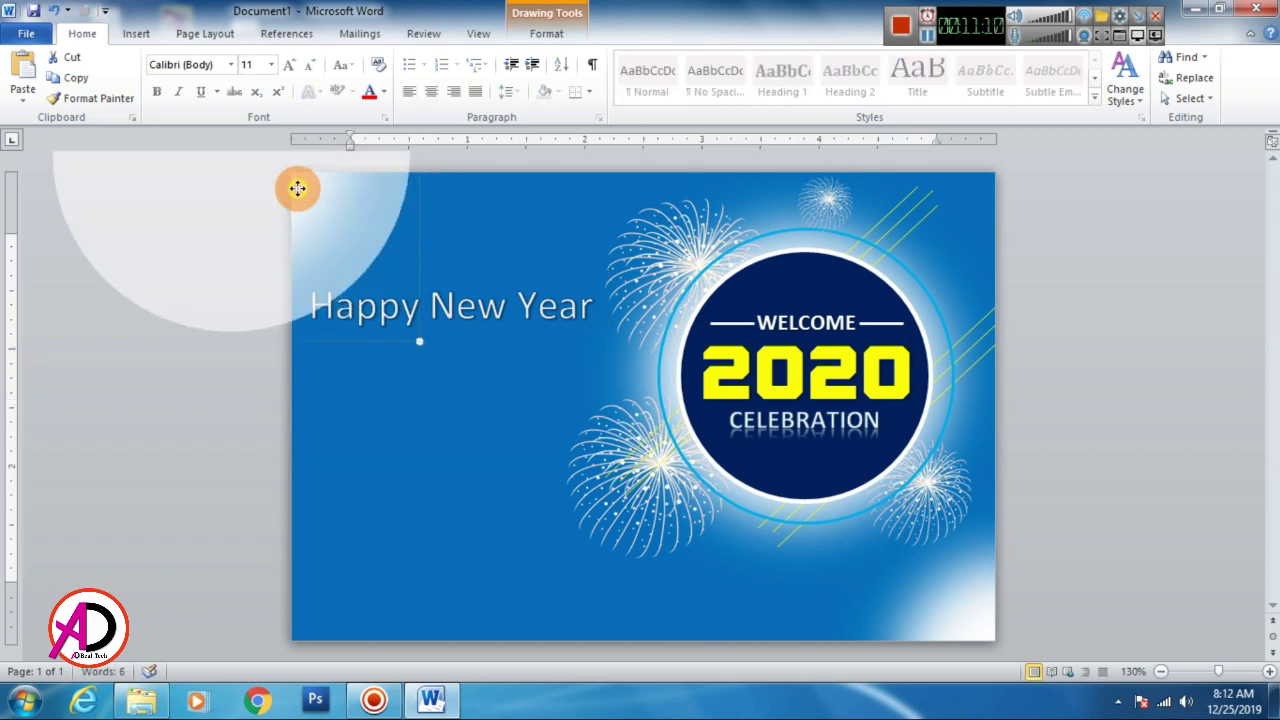
pyautogui.click(350, 302)
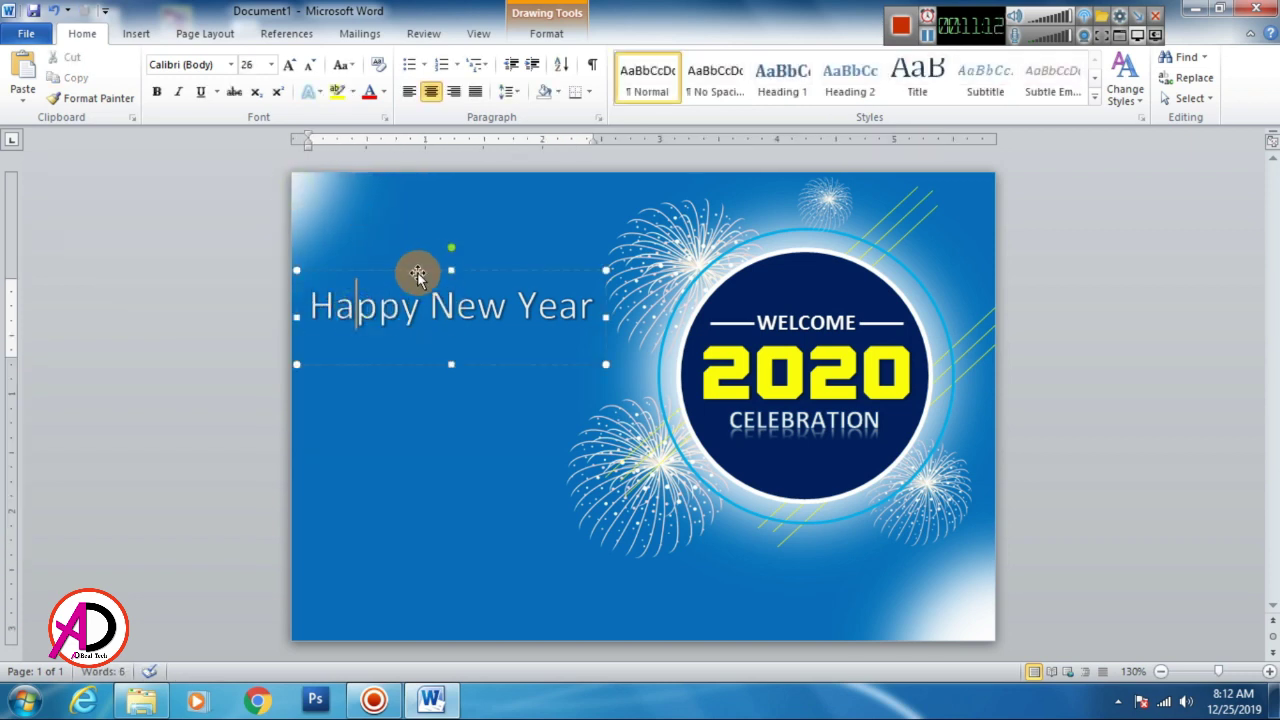
pyautogui.moveTo(417, 271); pyautogui.dragTo(409, 257)
pyautogui.click(546, 33)
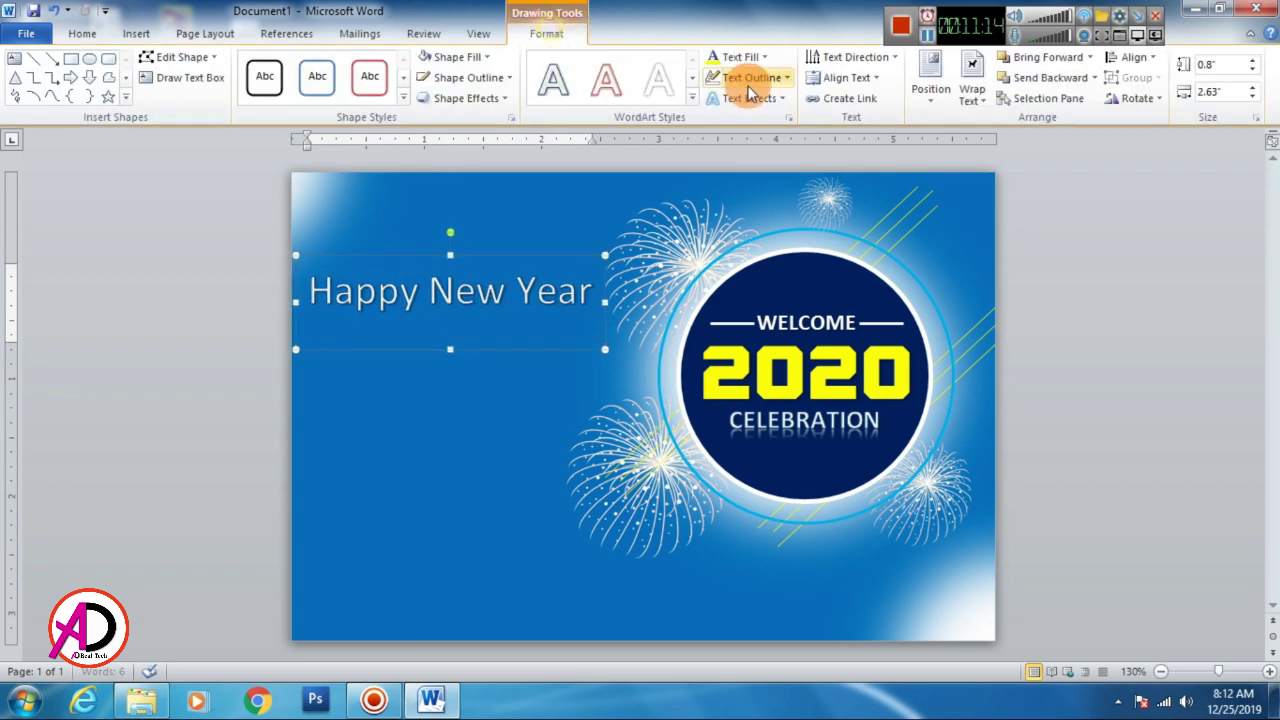
pyautogui.click(750, 77)
pyautogui.click(755, 256)
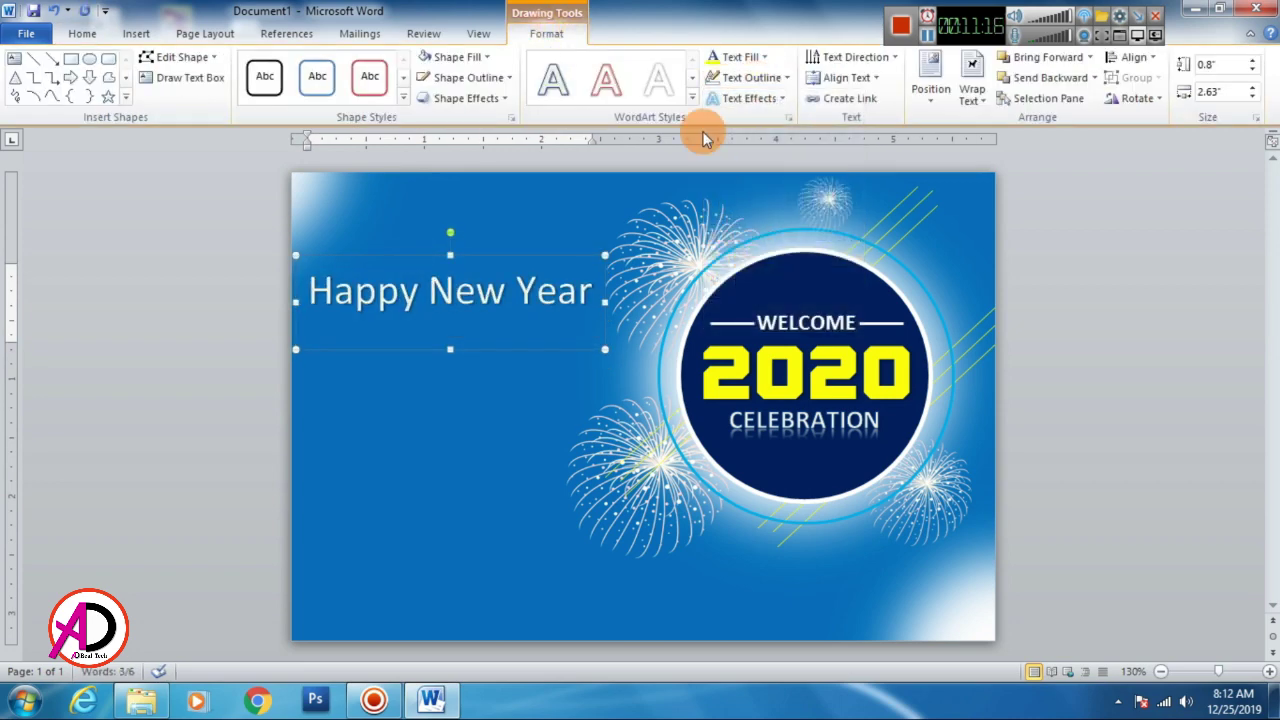
pyautogui.click(742, 98)
pyautogui.click(855, 165)
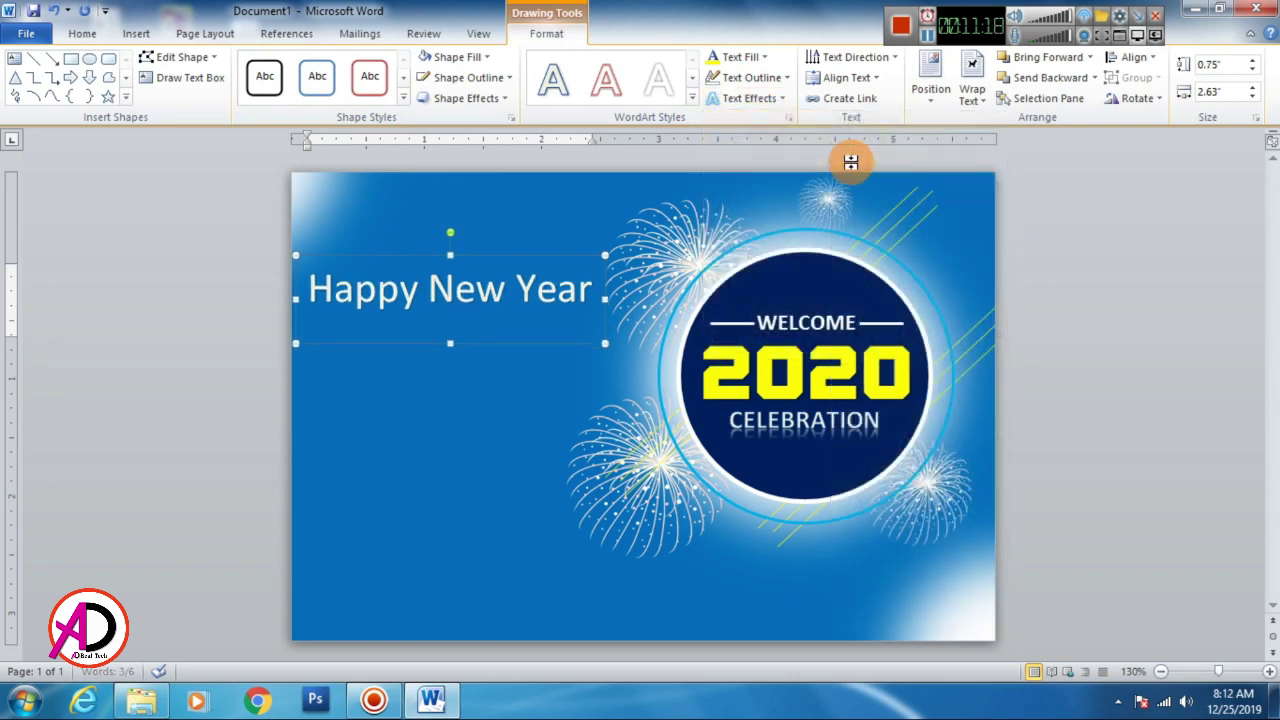
pyautogui.click(740, 57)
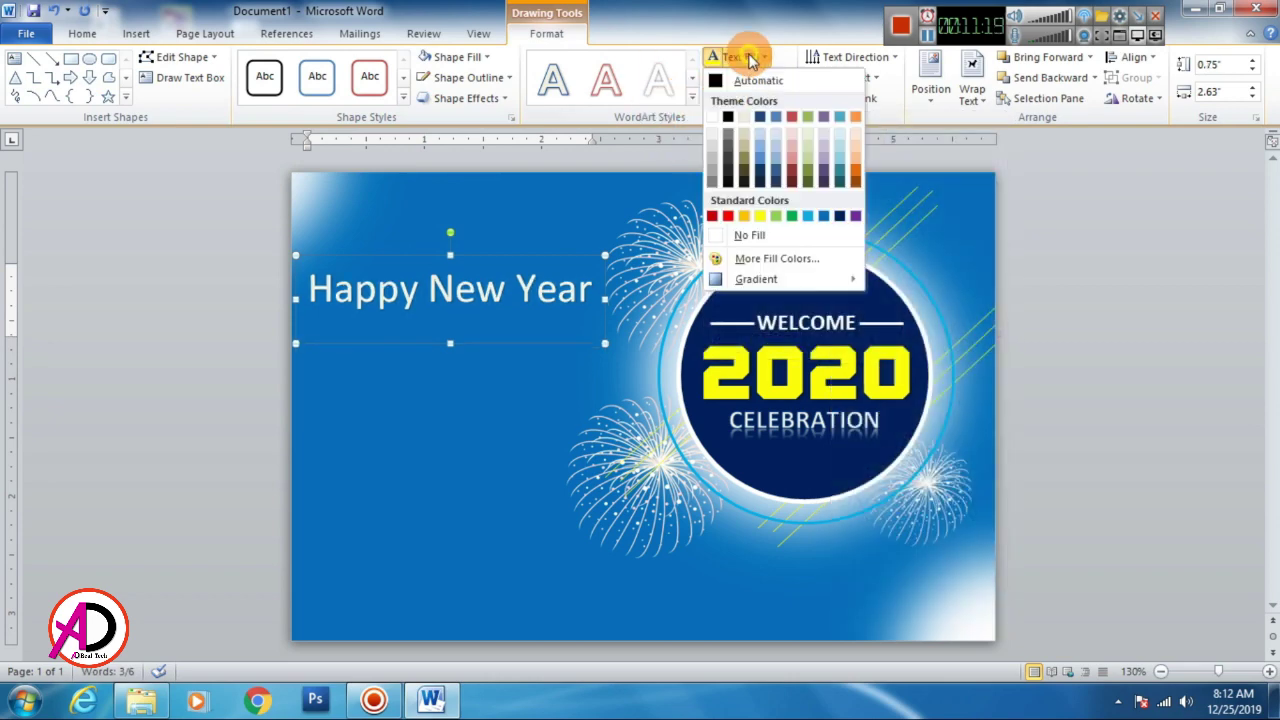
pyautogui.click(713, 119)
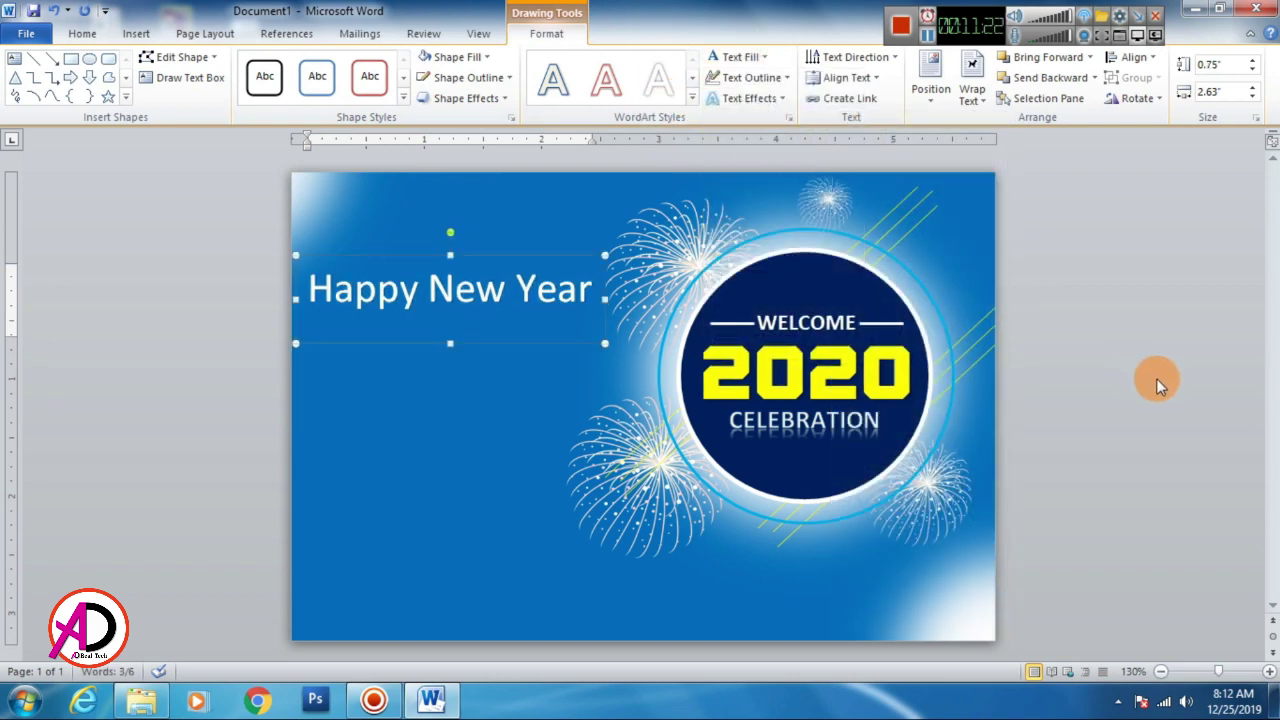
pyautogui.click(1140, 400)
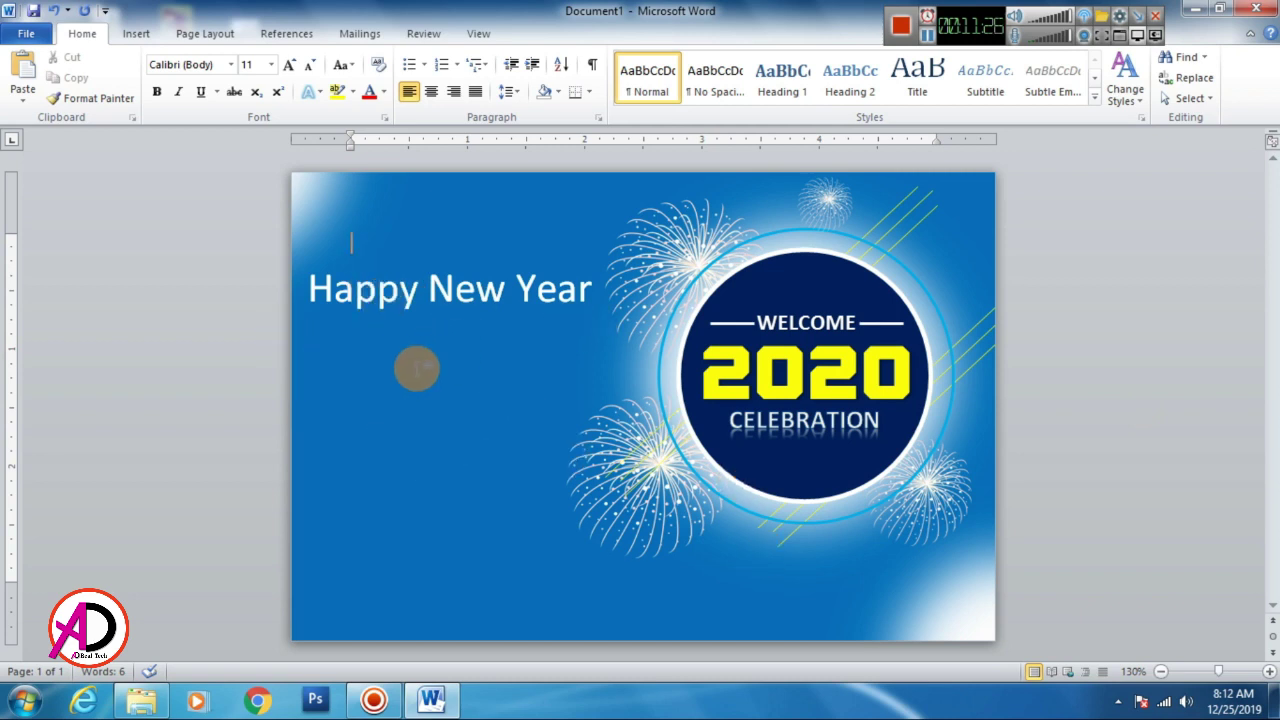
# - Insert a WordArt box below Happy New Year reading 'Invitation Card'
pyautogui.click(147, 33)
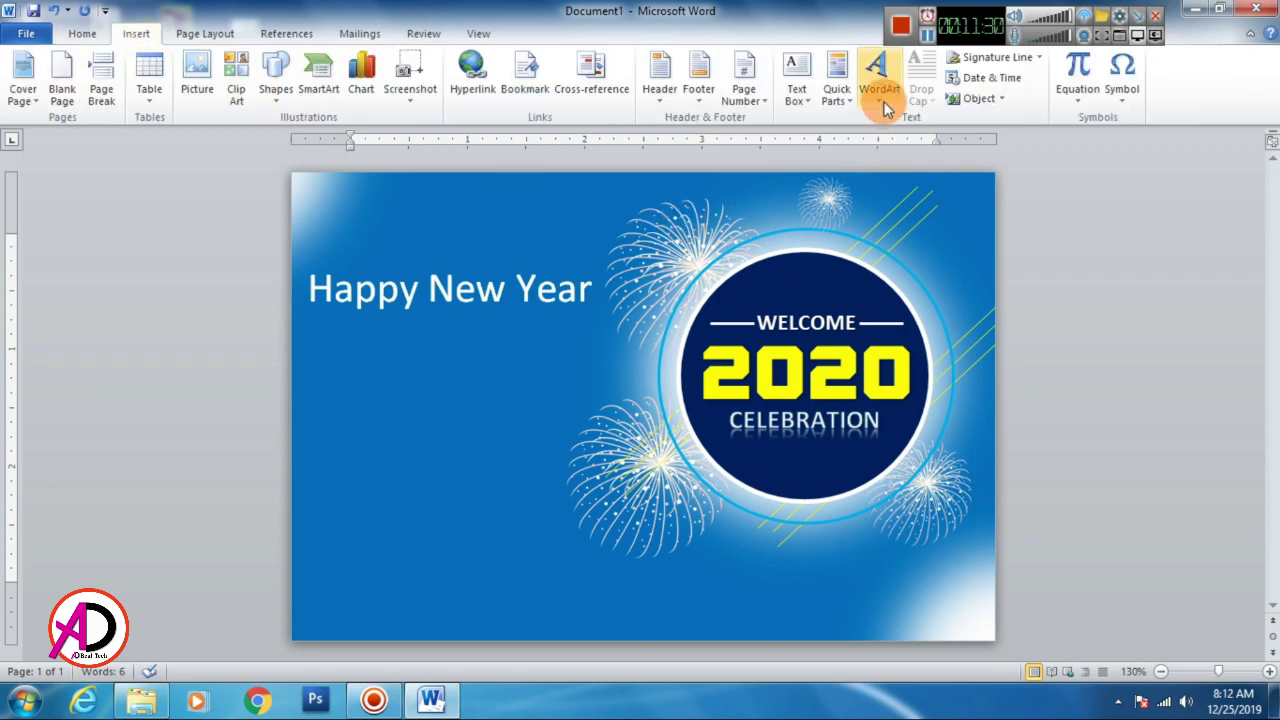
pyautogui.click(877, 70)
pyautogui.click(885, 145)
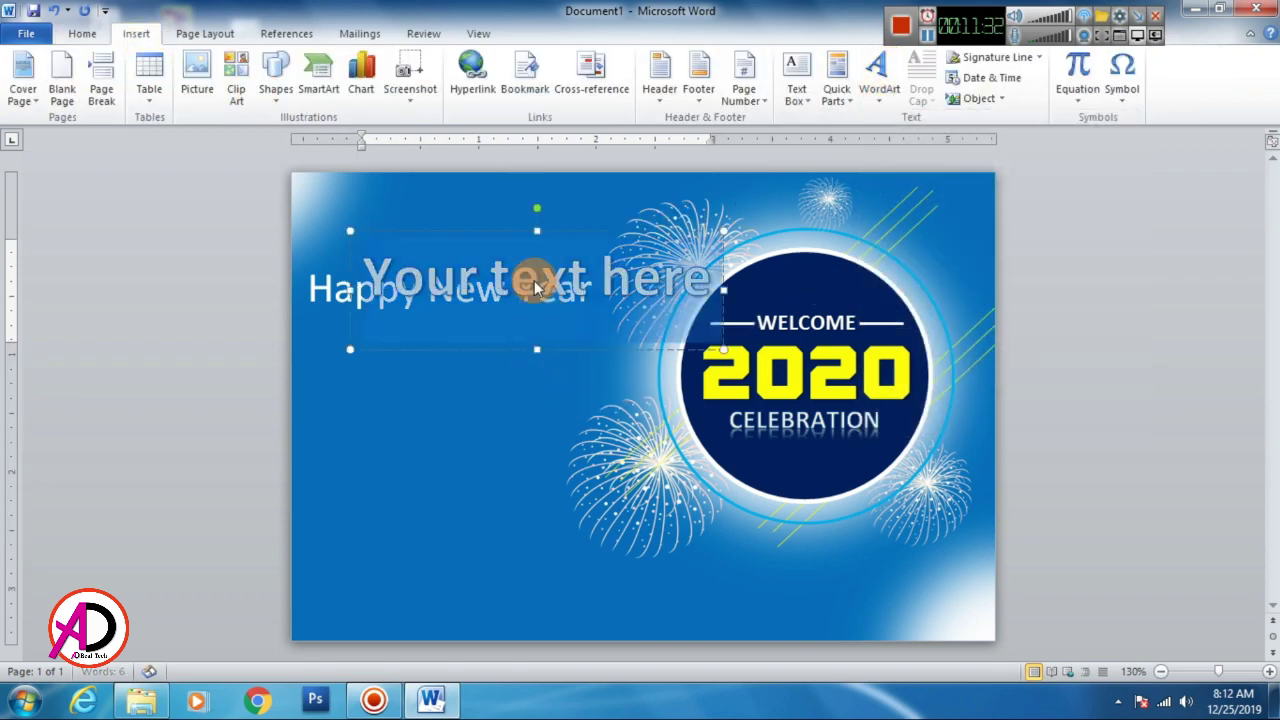
pyautogui.moveTo(571, 230); pyautogui.dragTo(514, 414)
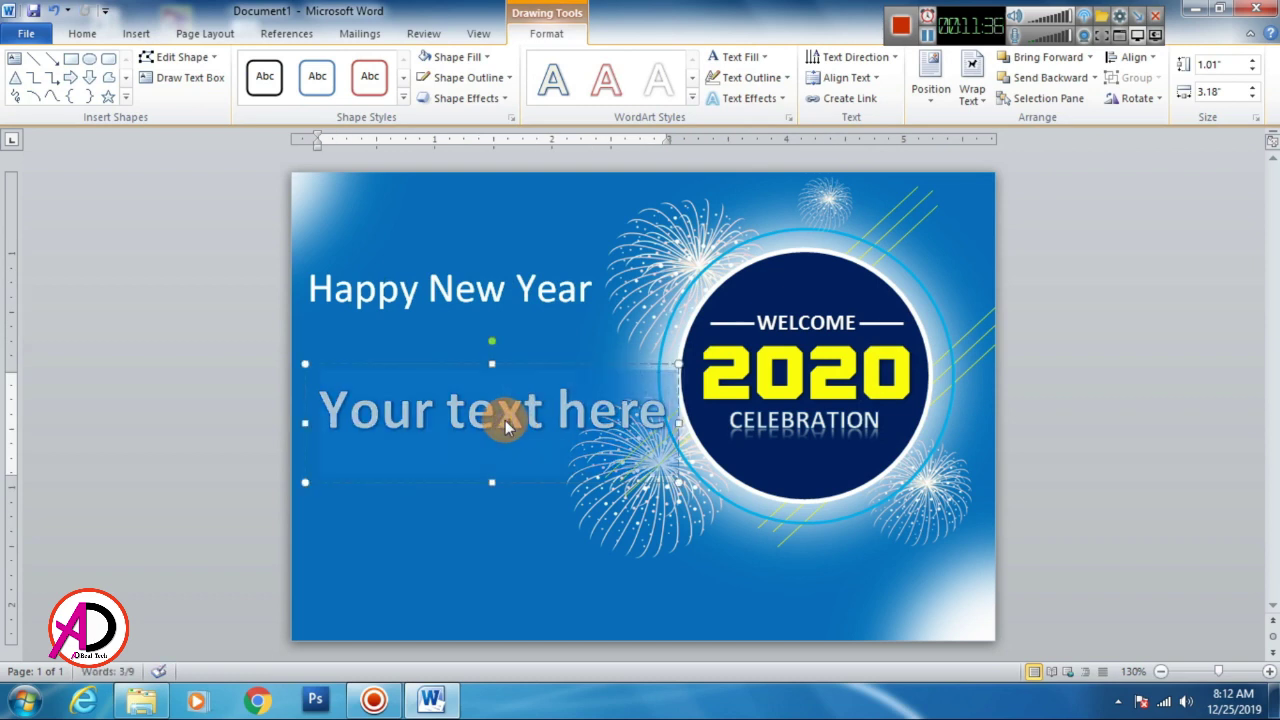
pyautogui.press('Delete')
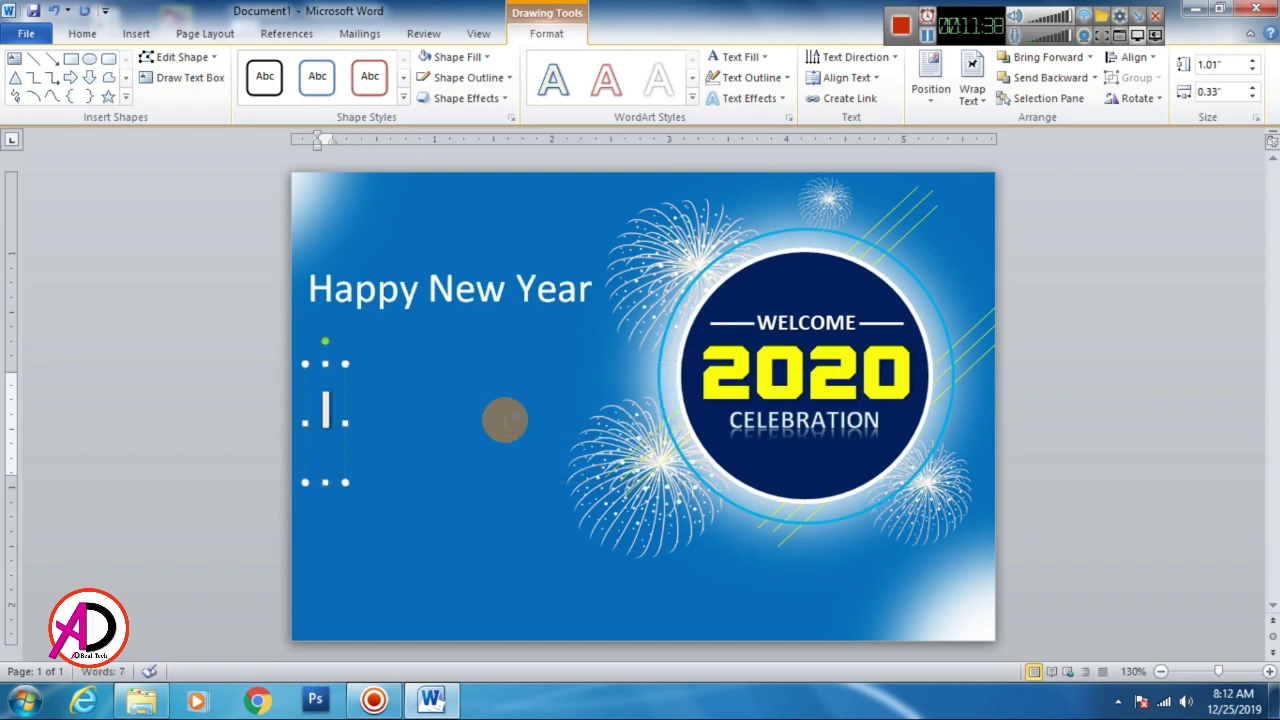
pyautogui.write('nvita')
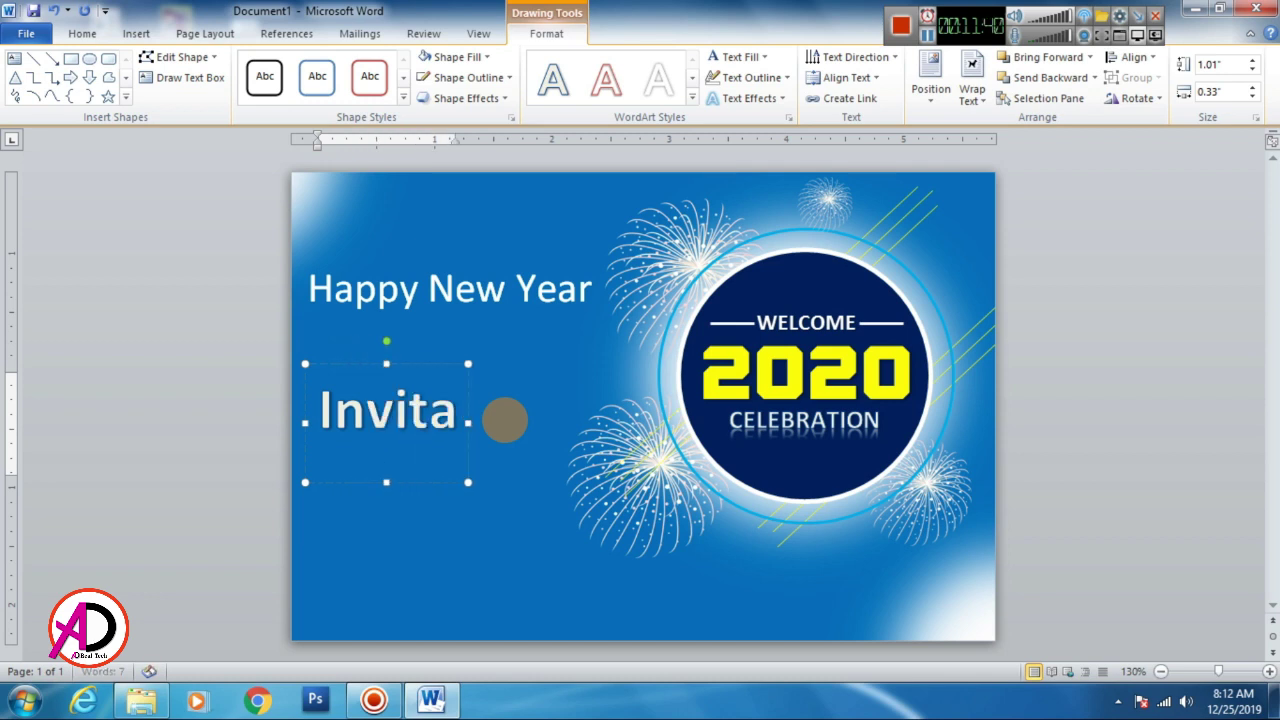
pyautogui.write('tion c')
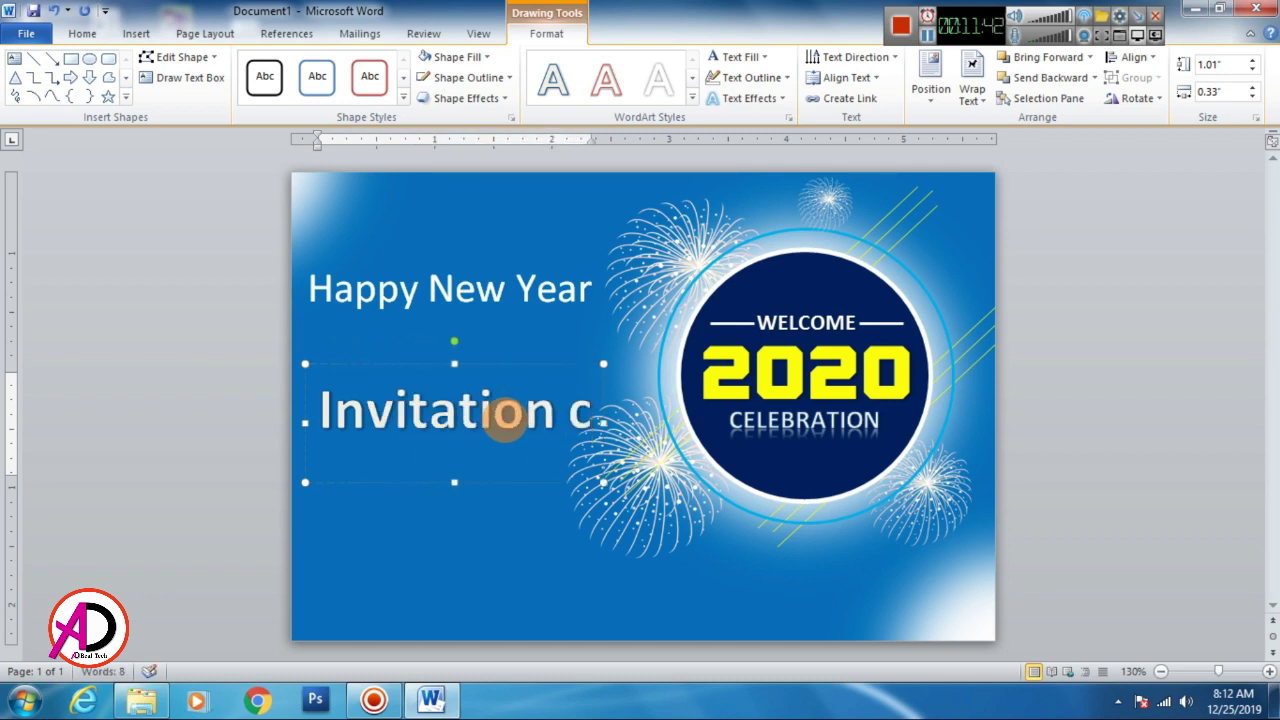
pyautogui.press('BackSpace')
pyautogui.write('Card')
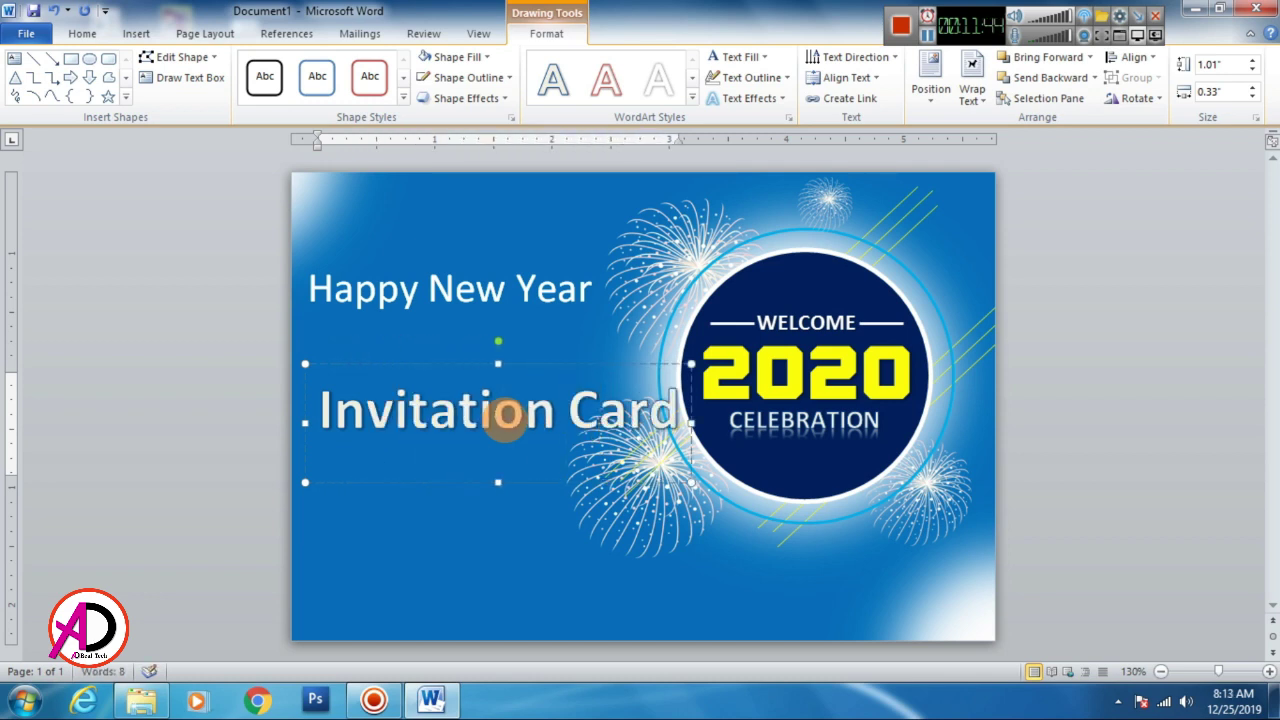
# - Make the subtitle UPPERCASE, shrink it to 16 pt, and place it under Happy New Year
pyautogui.tripleClick(507, 425)
pyautogui.click(82, 33)
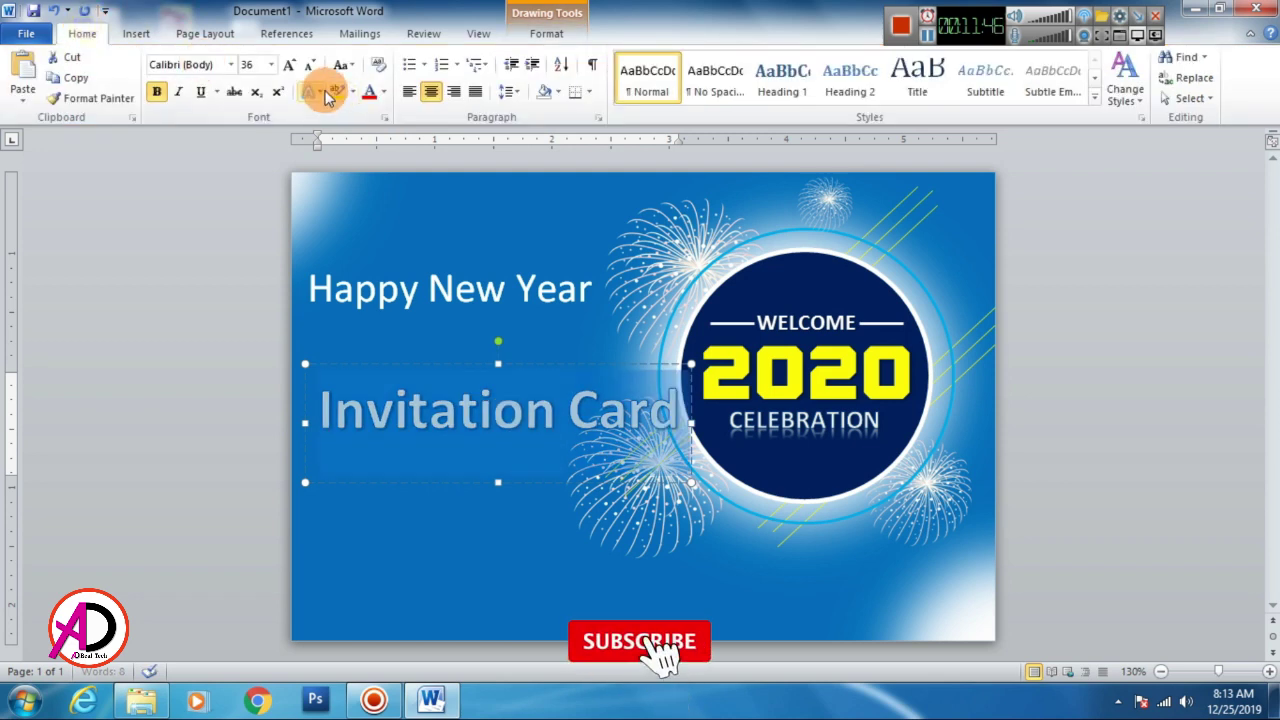
pyautogui.click(340, 64)
pyautogui.click(375, 128)
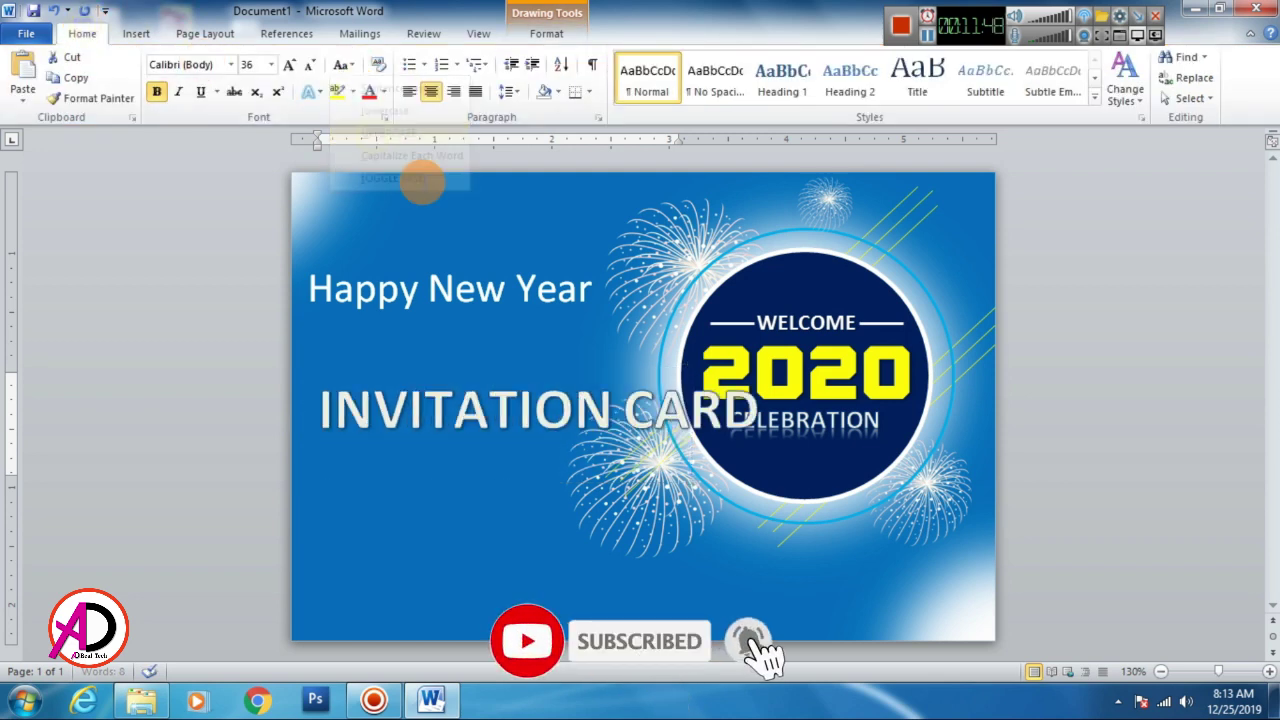
pyautogui.click(310, 66)
pyautogui.doubleClick(310, 66)
pyautogui.doubleClick(310, 66)
pyautogui.click(310, 66)
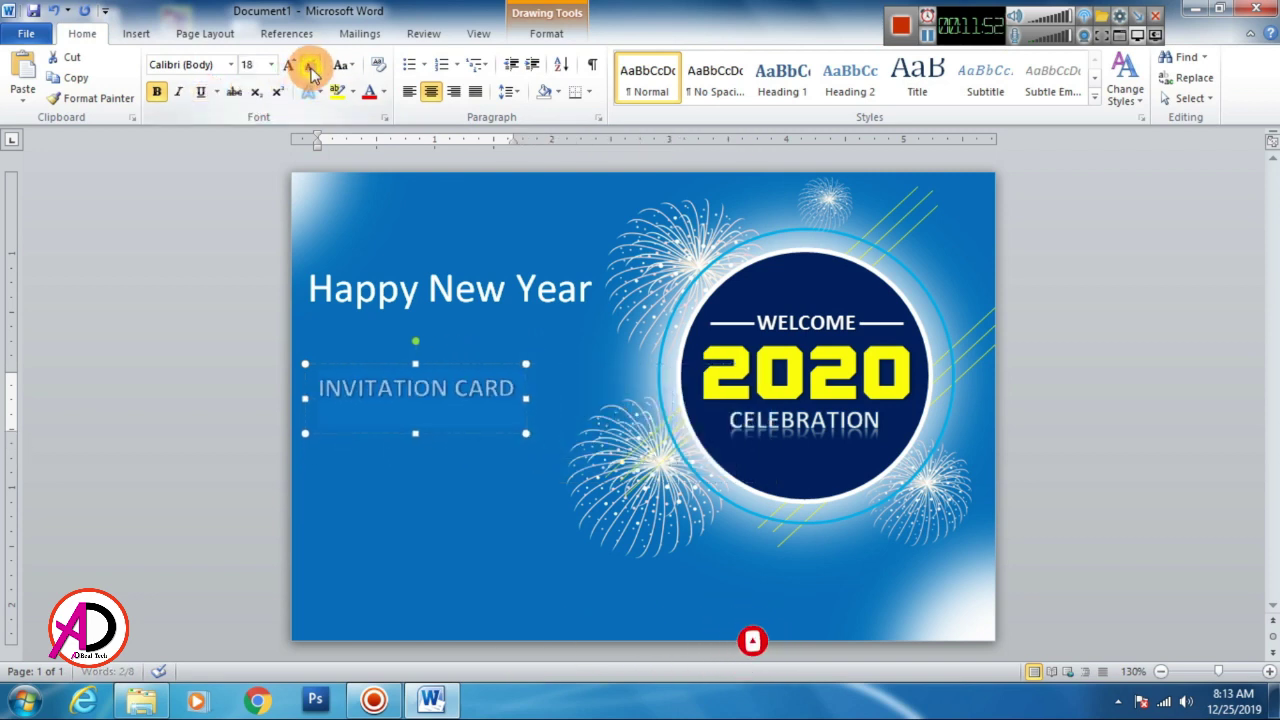
pyautogui.click(310, 66)
pyautogui.moveTo(487, 370); pyautogui.dragTo(557, 334)
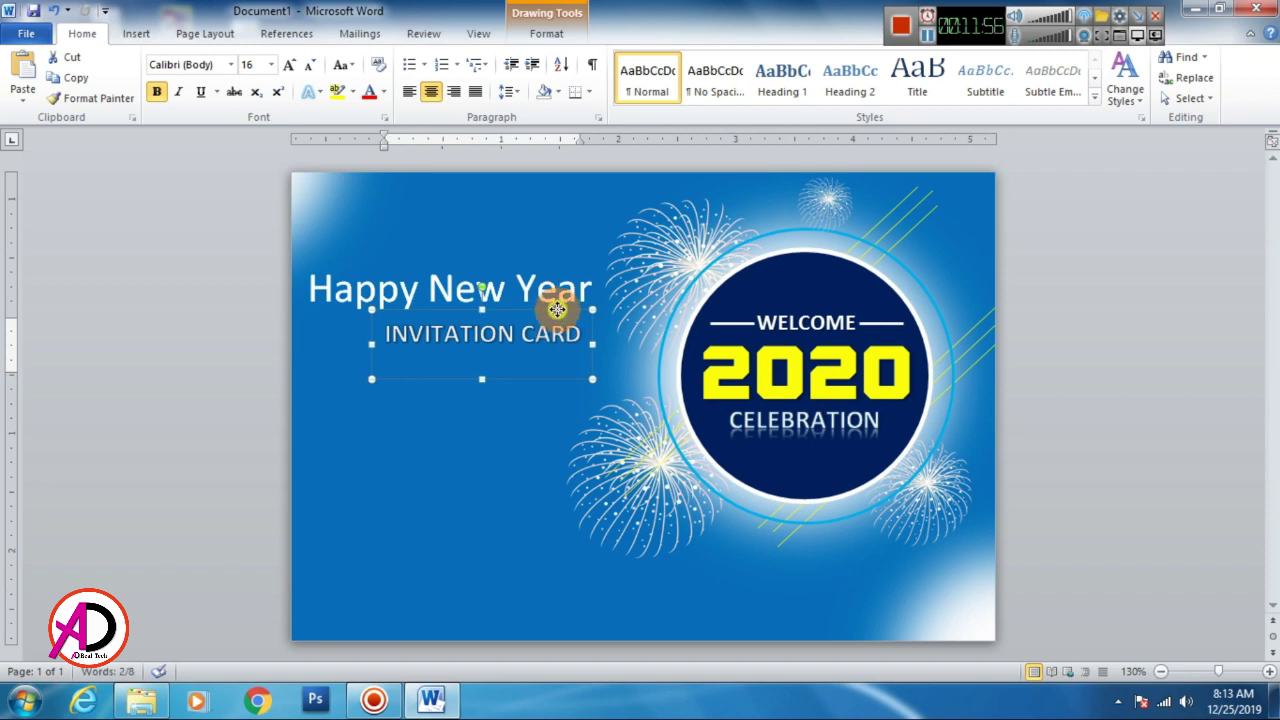
# - Fine-tune INVITATION CARD's position and set its text shadow to No Shadow
pyautogui.moveTo(559, 312); pyautogui.dragTo(567, 298)
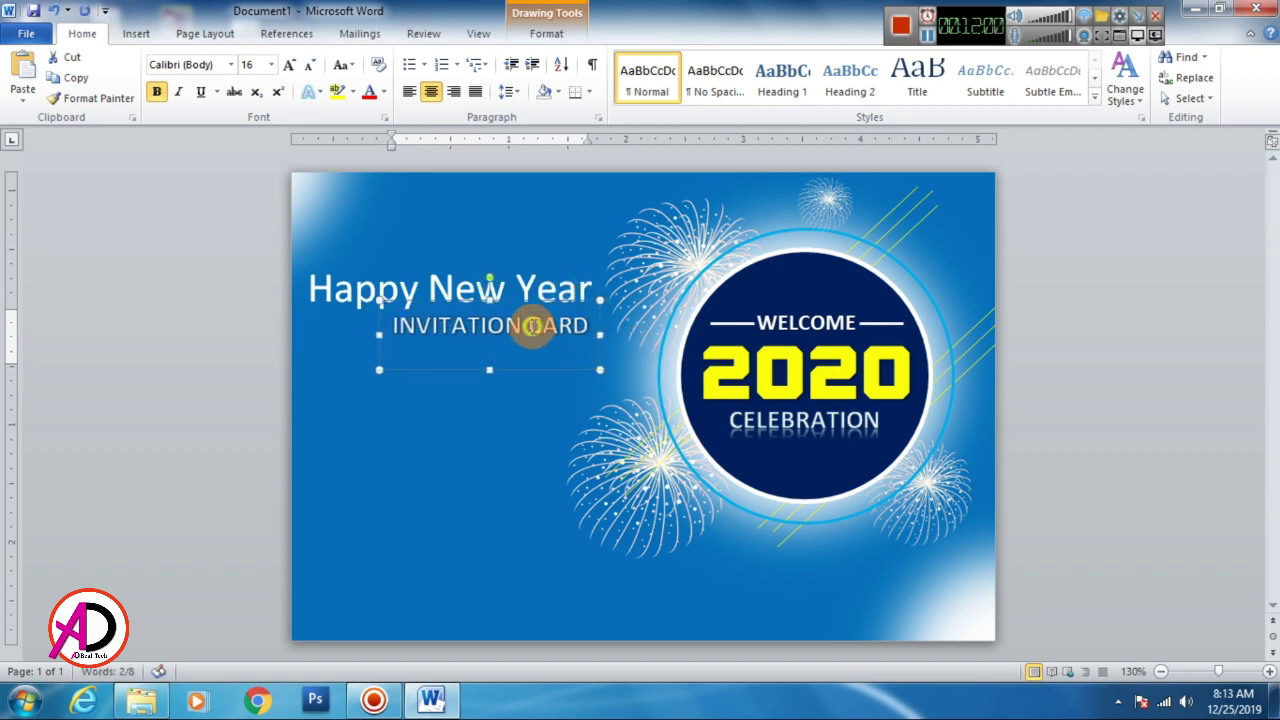
pyautogui.moveTo(535, 340); pyautogui.dragTo(533, 340)
pyautogui.click(550, 36)
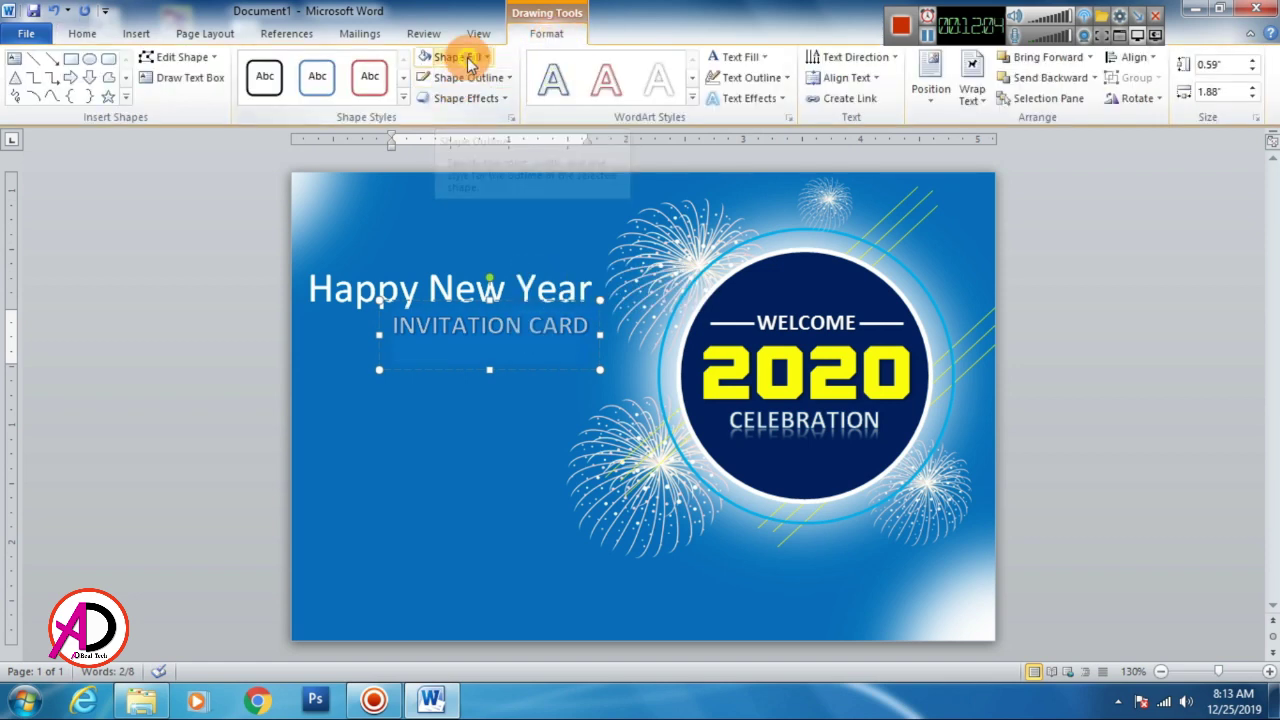
pyautogui.click(468, 60)
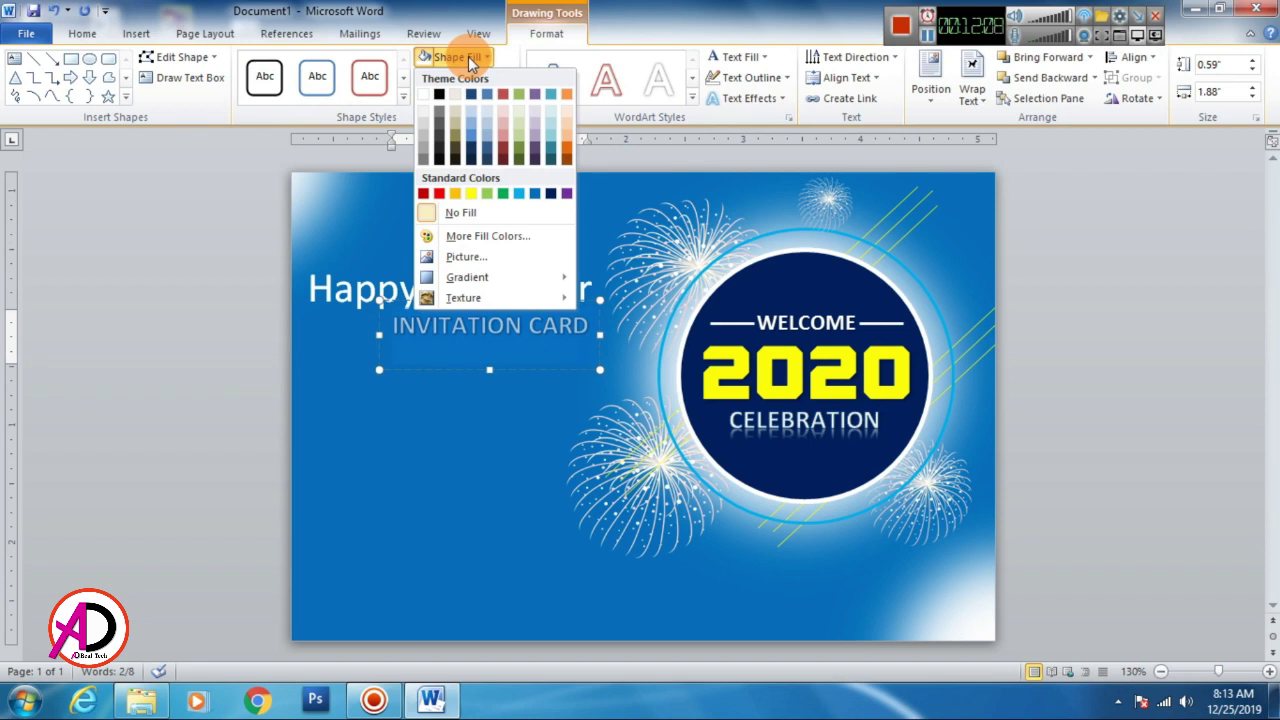
pyautogui.click(468, 56)
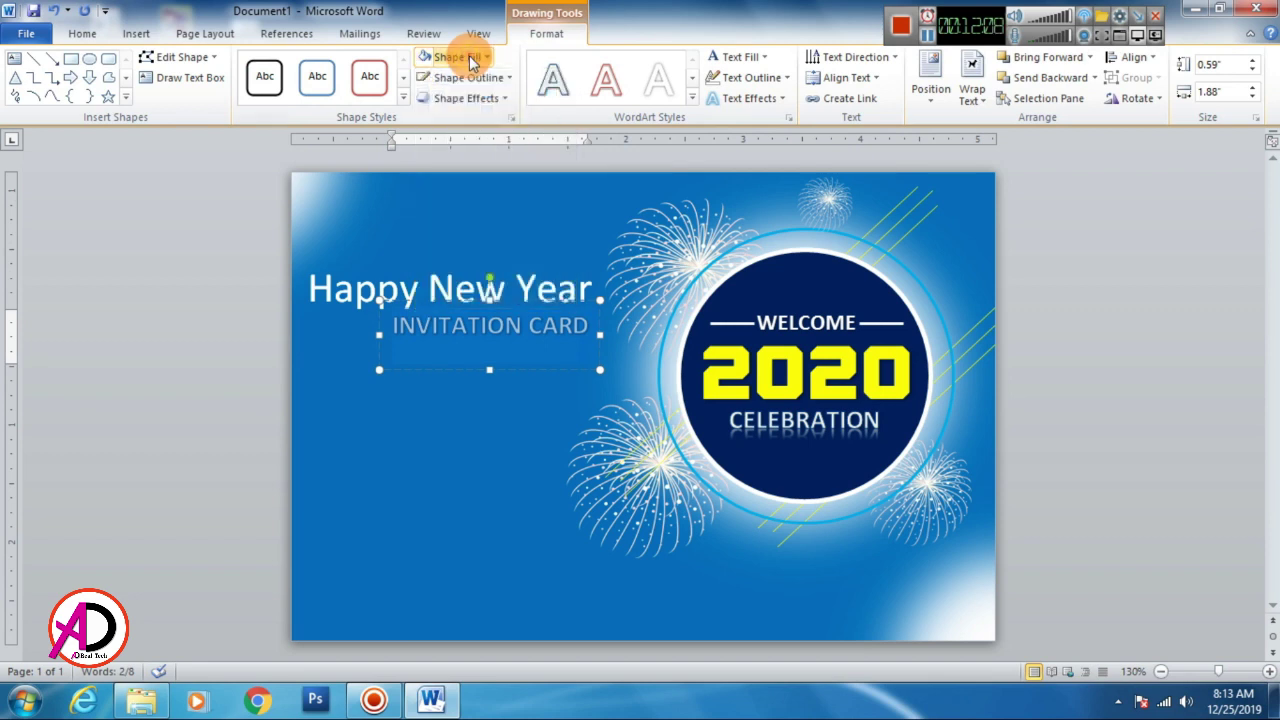
pyautogui.click(738, 57)
pyautogui.click(738, 57)
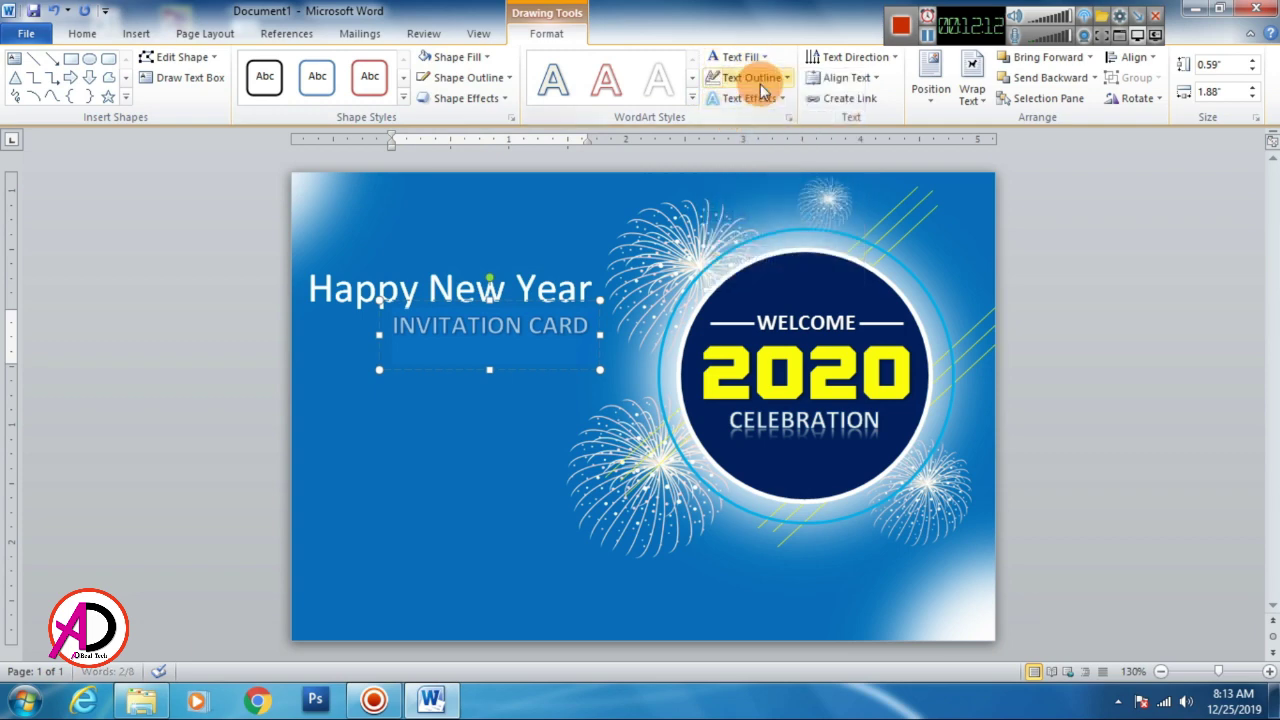
pyautogui.click(750, 77)
pyautogui.click(750, 77)
pyautogui.click(748, 98)
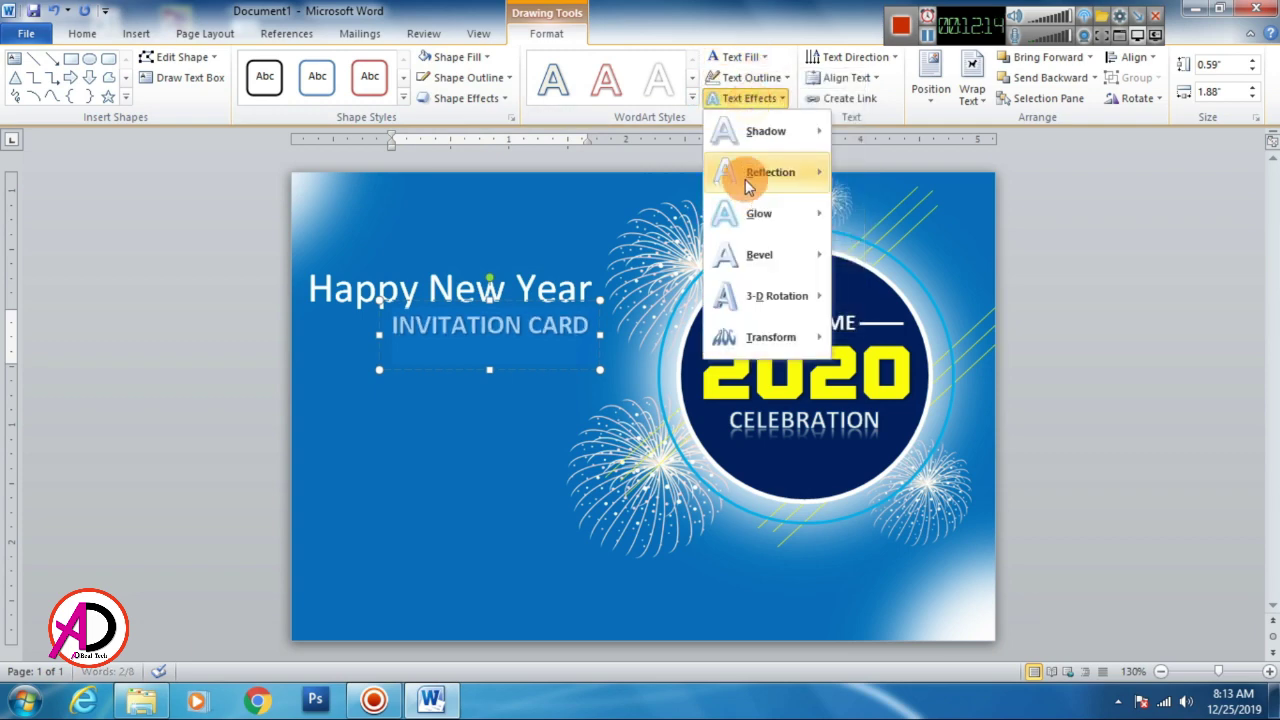
pyautogui.click(857, 157)
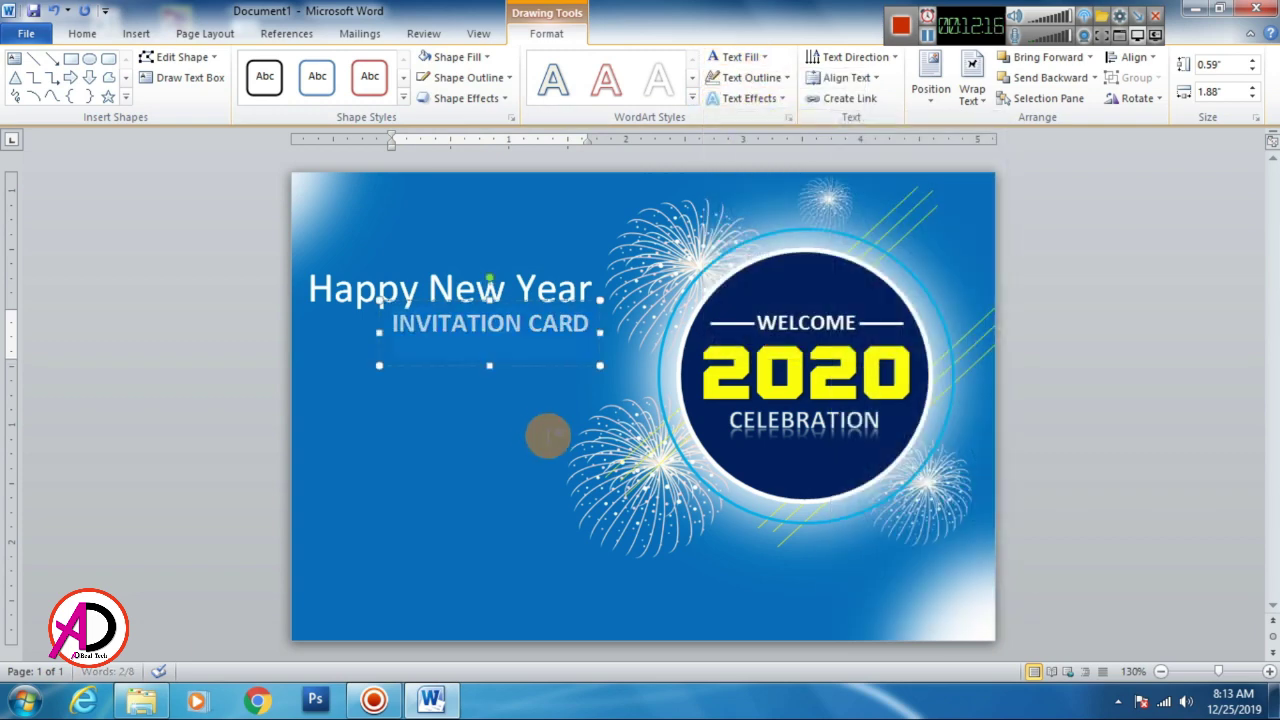
# - Turn off bold on the subtitle and nudge its box slightly right and down
pyautogui.click(82, 33)
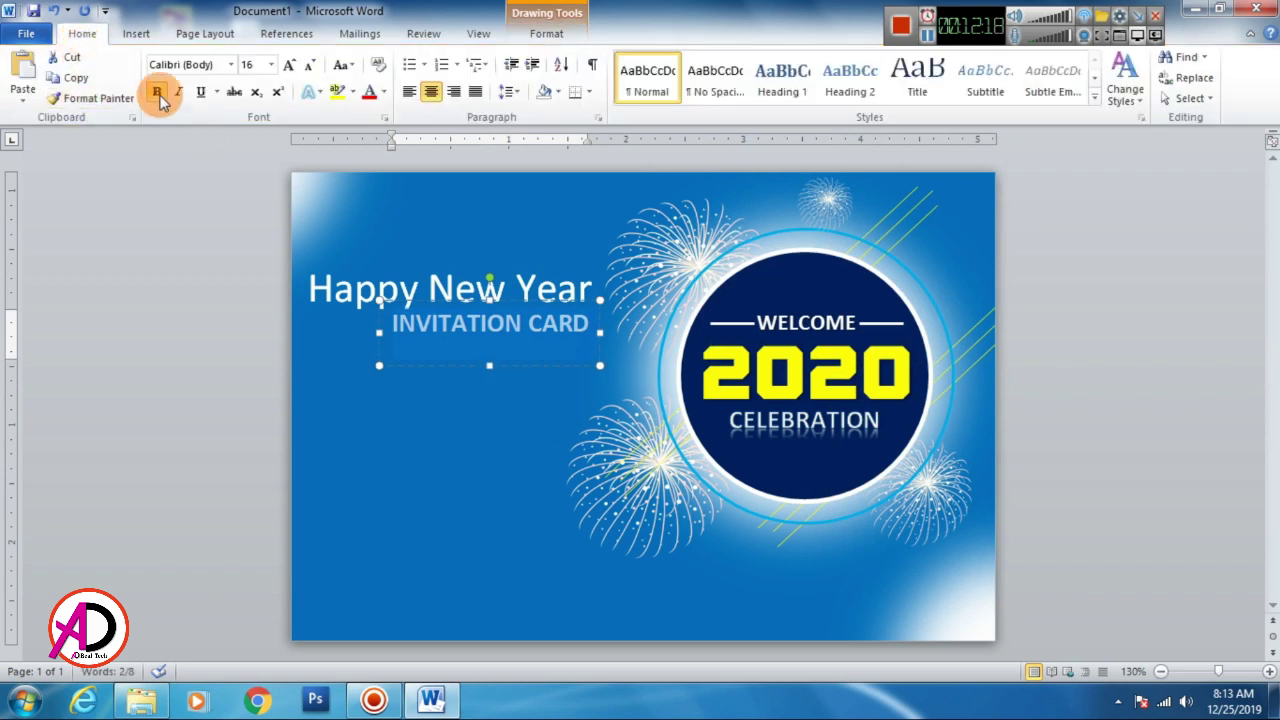
pyautogui.click(497, 428)
pyautogui.click(515, 322)
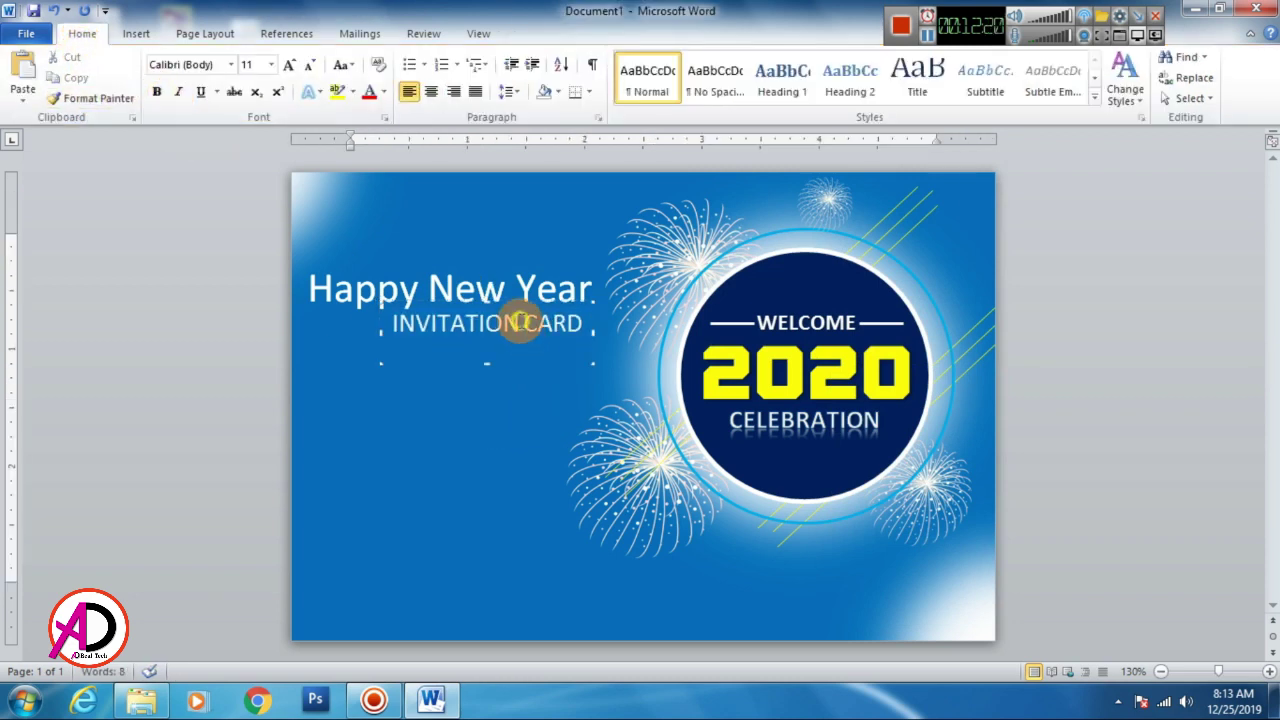
pyautogui.click(543, 367)
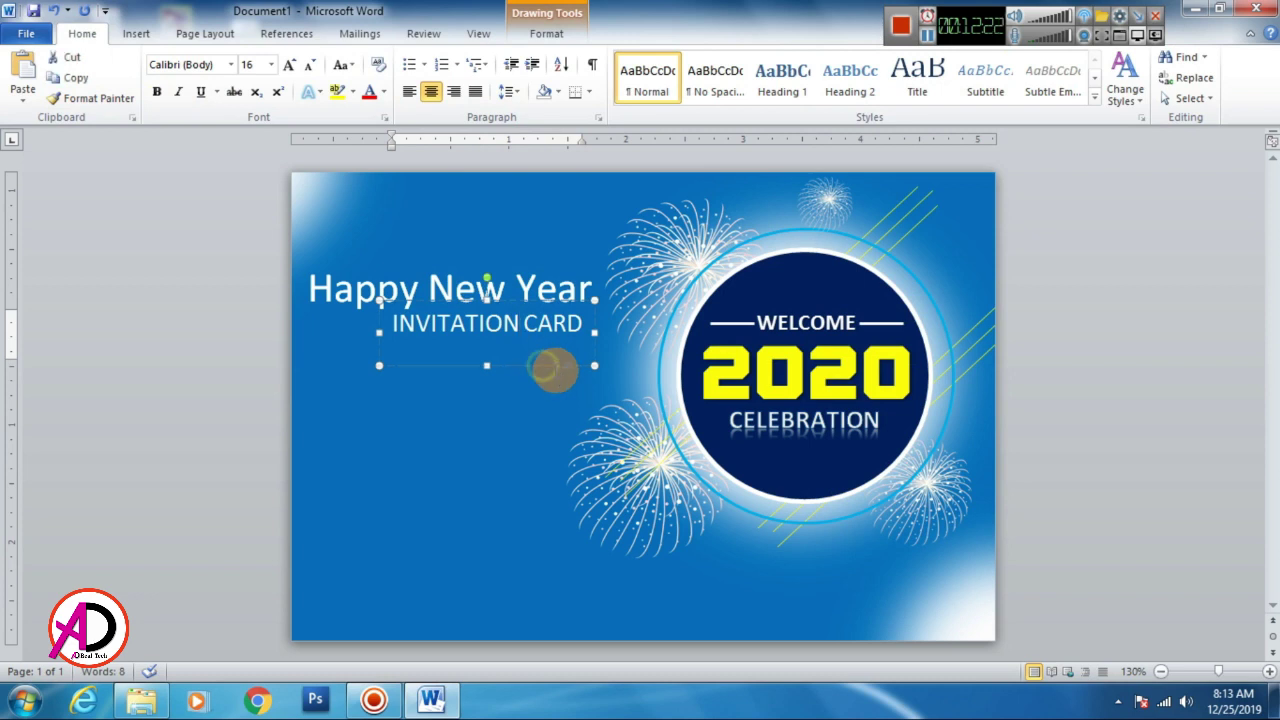
pyautogui.moveTo(555, 370); pyautogui.dragTo(555, 372)
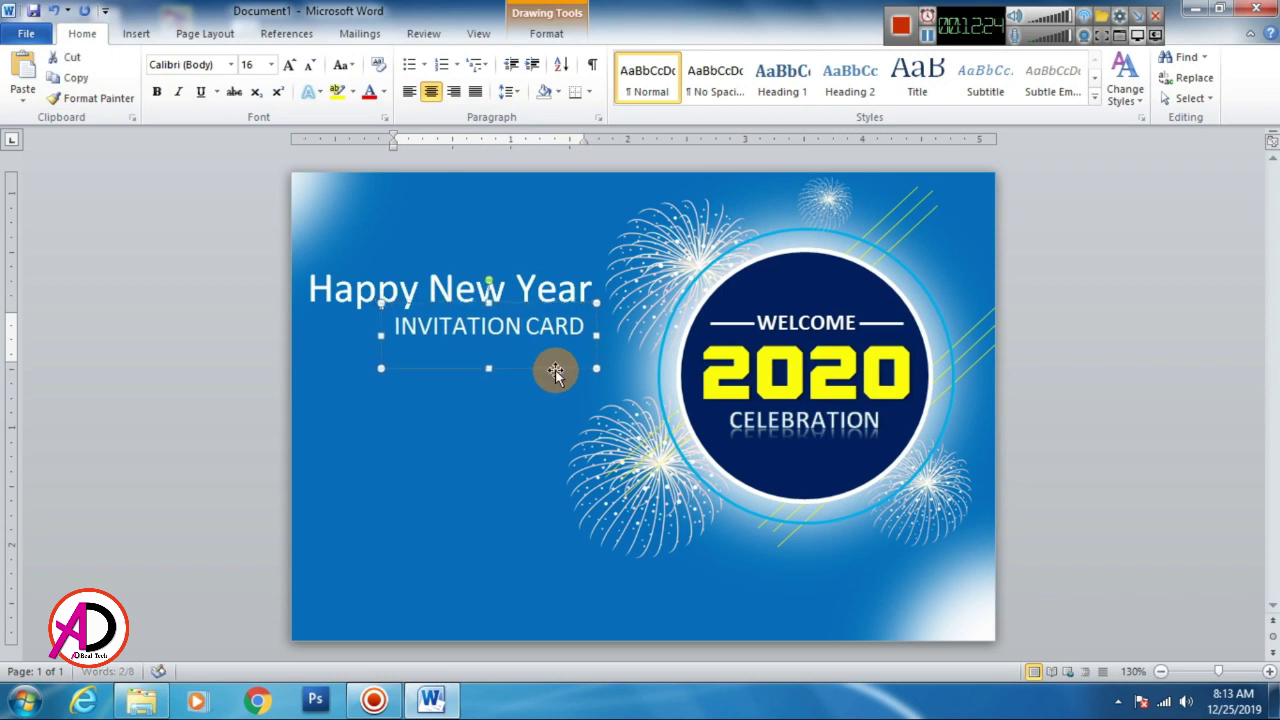
pyautogui.click(1166, 372)
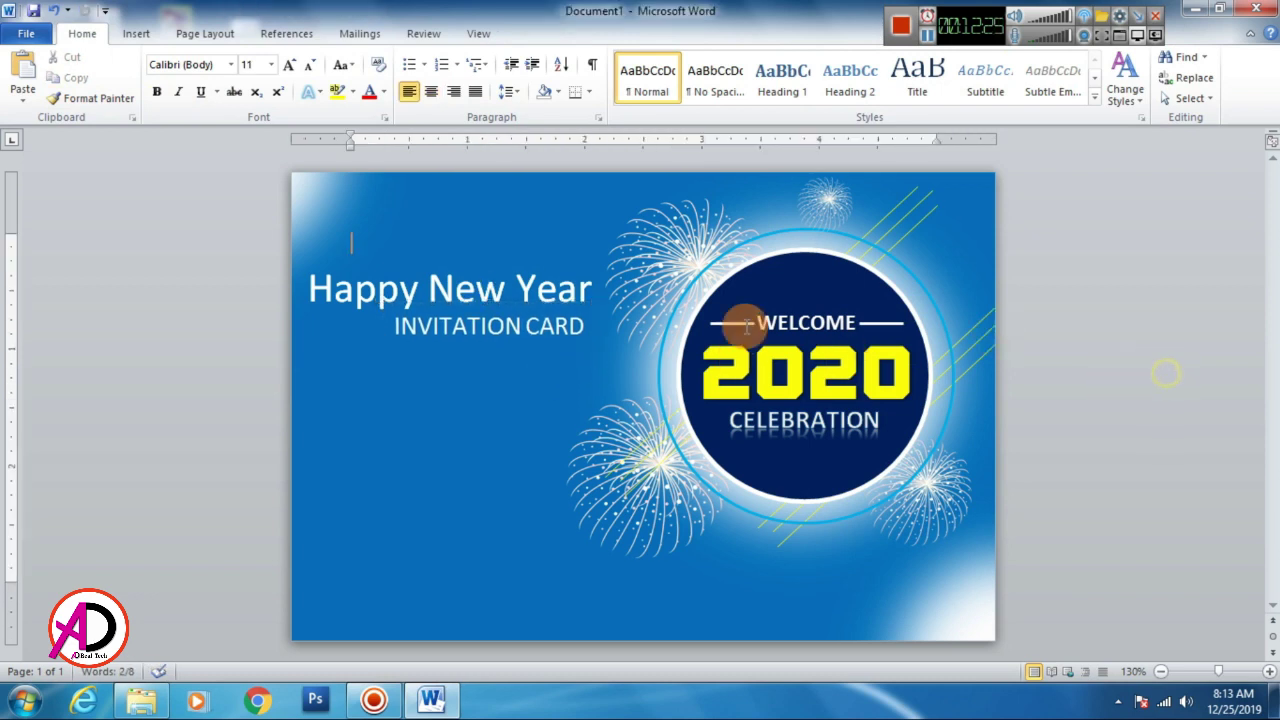
# - Draw a diamond with green fill, no outline and a bevelled preset effect
pyautogui.click(137, 36)
pyautogui.click(273, 76)
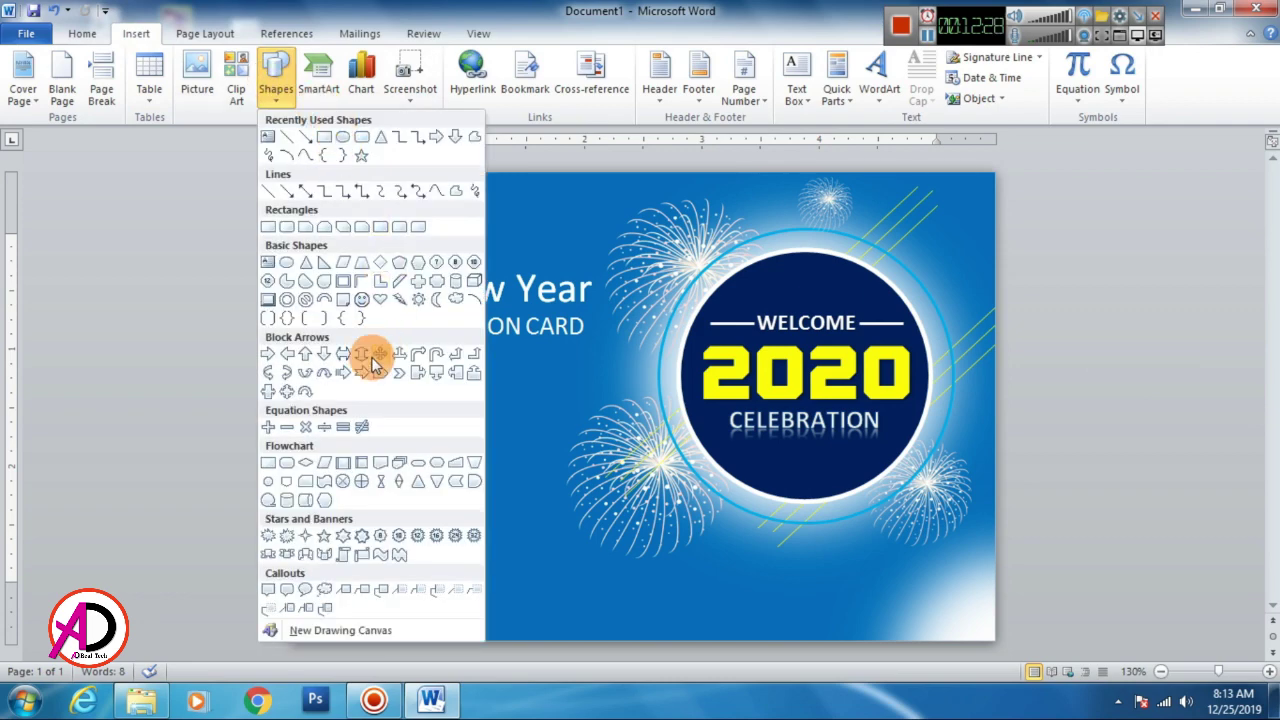
pyautogui.click(381, 264)
pyautogui.moveTo(395, 438); pyautogui.dragTo(457, 501)
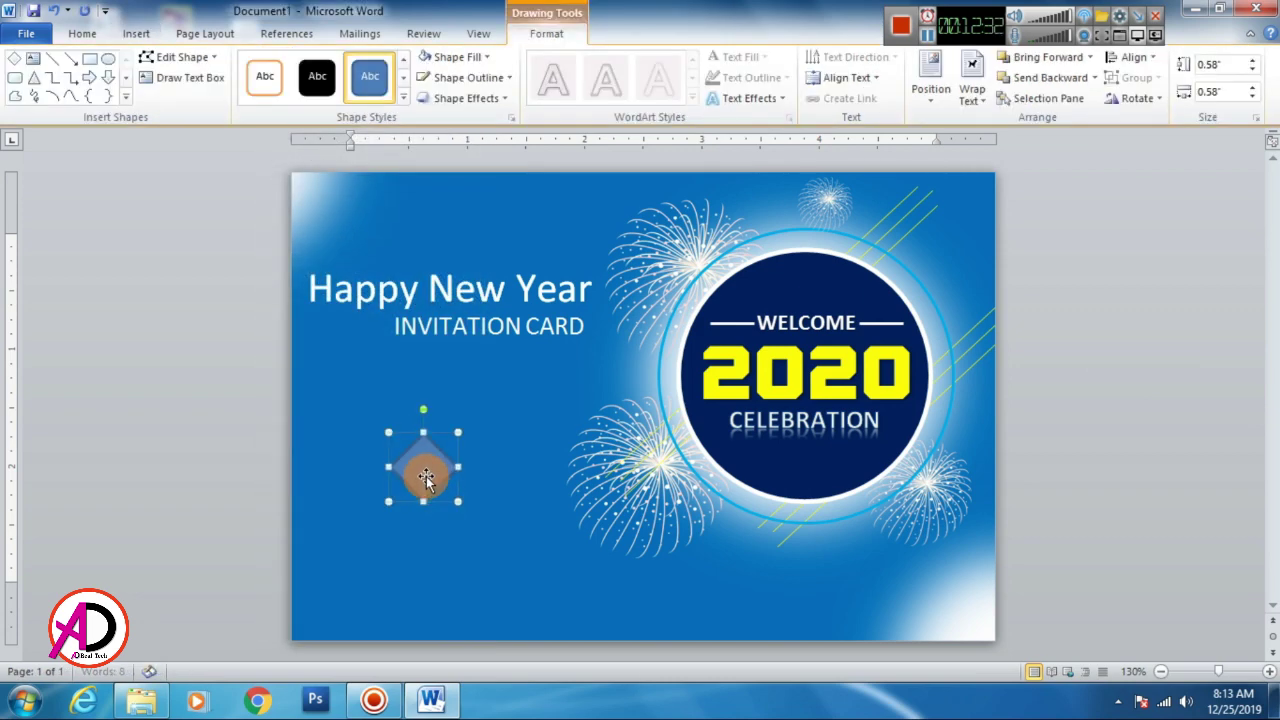
pyautogui.click(449, 59)
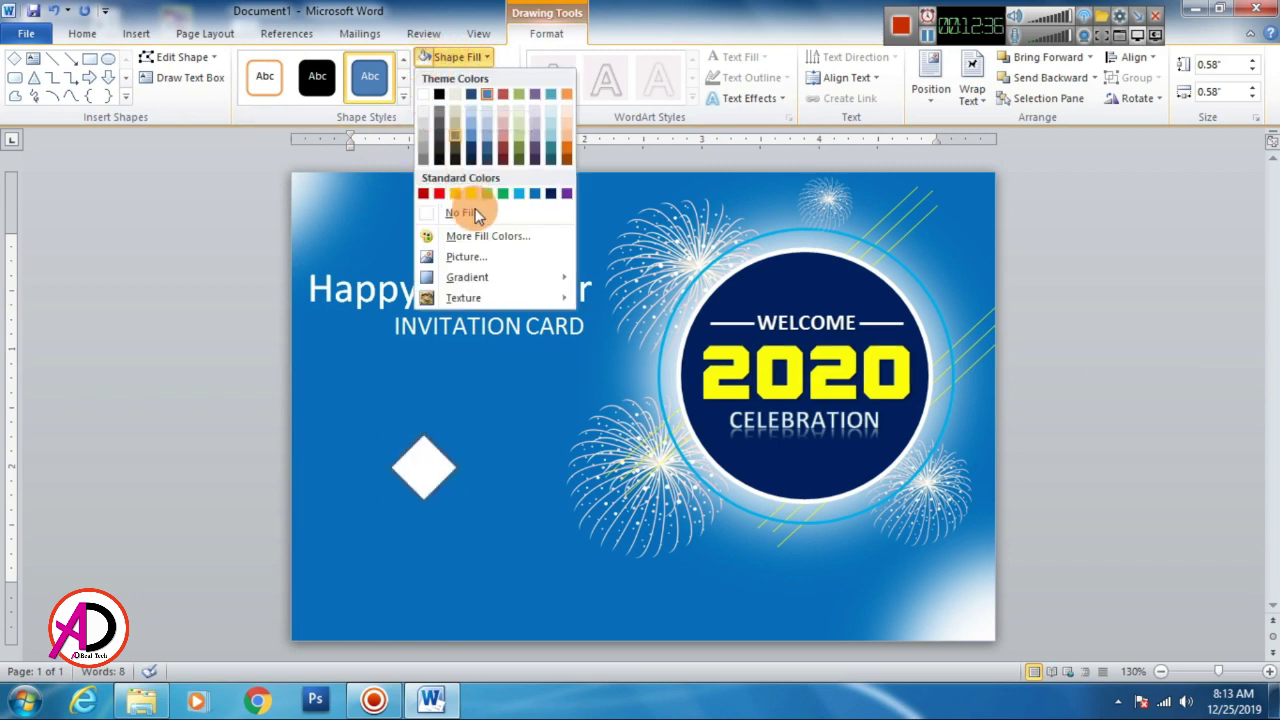
pyautogui.click(503, 196)
pyautogui.click(468, 77)
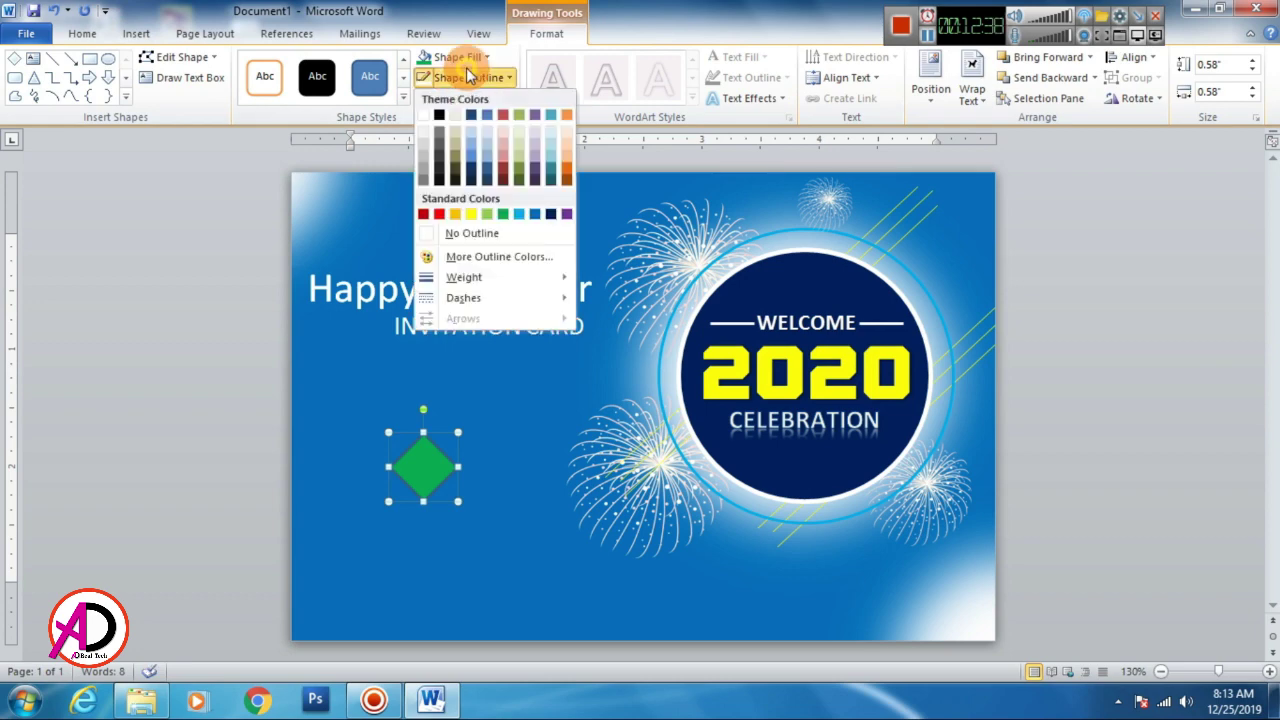
pyautogui.click(475, 236)
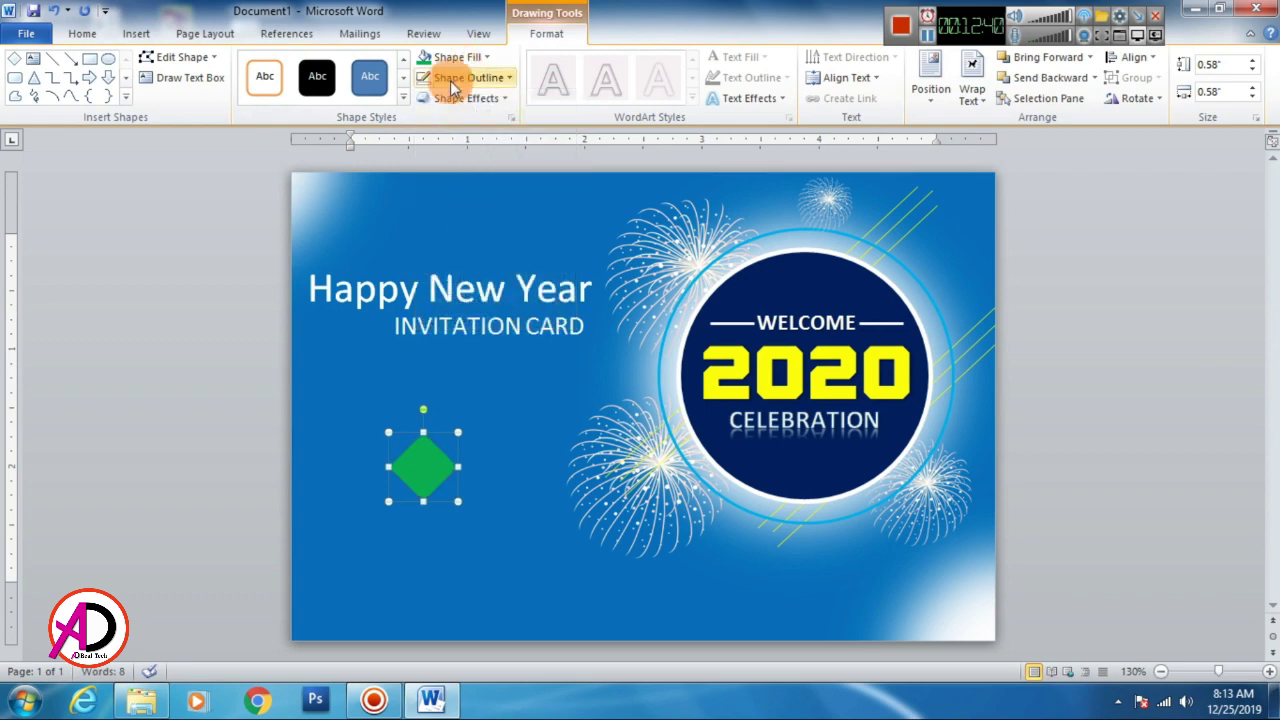
pyautogui.click(464, 98)
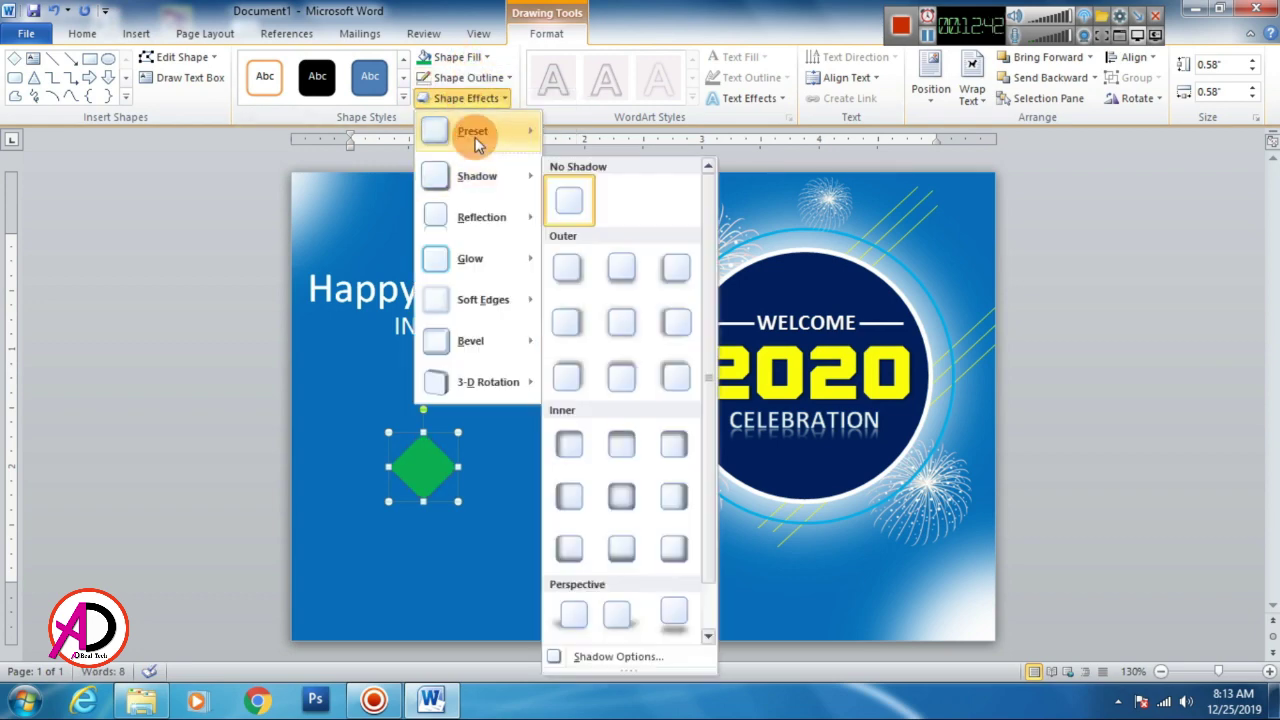
pyautogui.moveTo(473, 131)
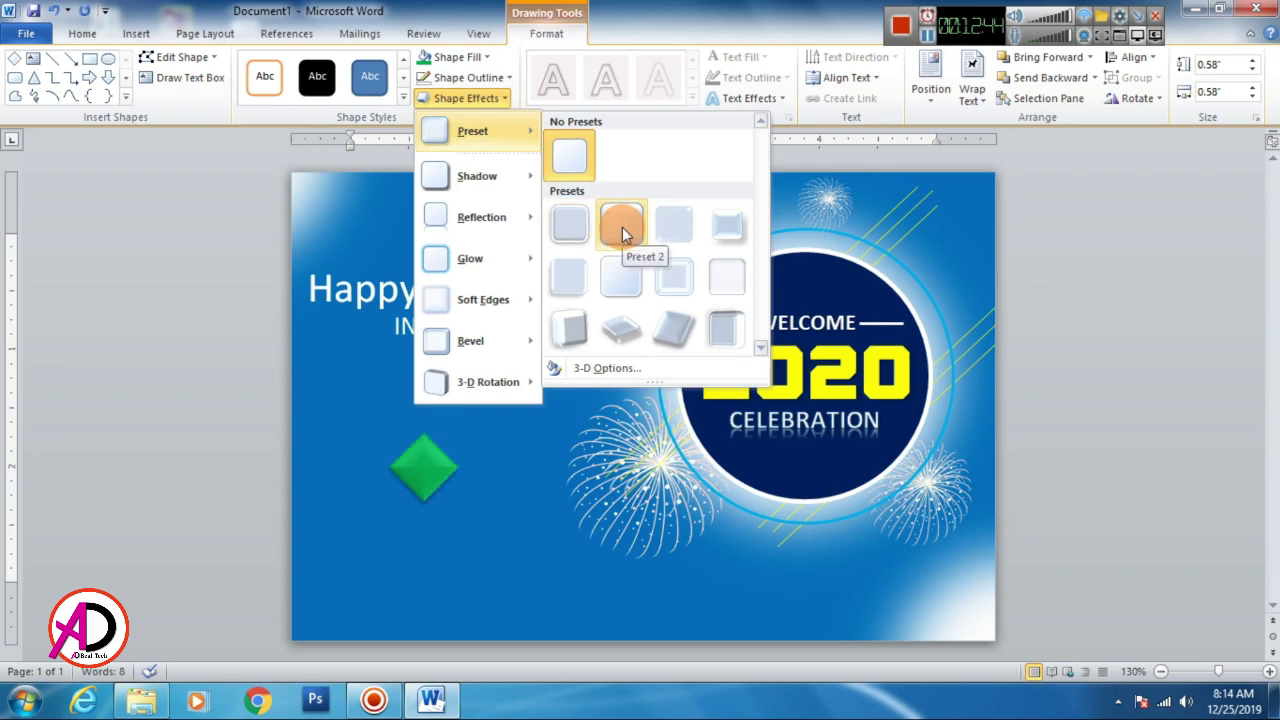
pyautogui.click(622, 227)
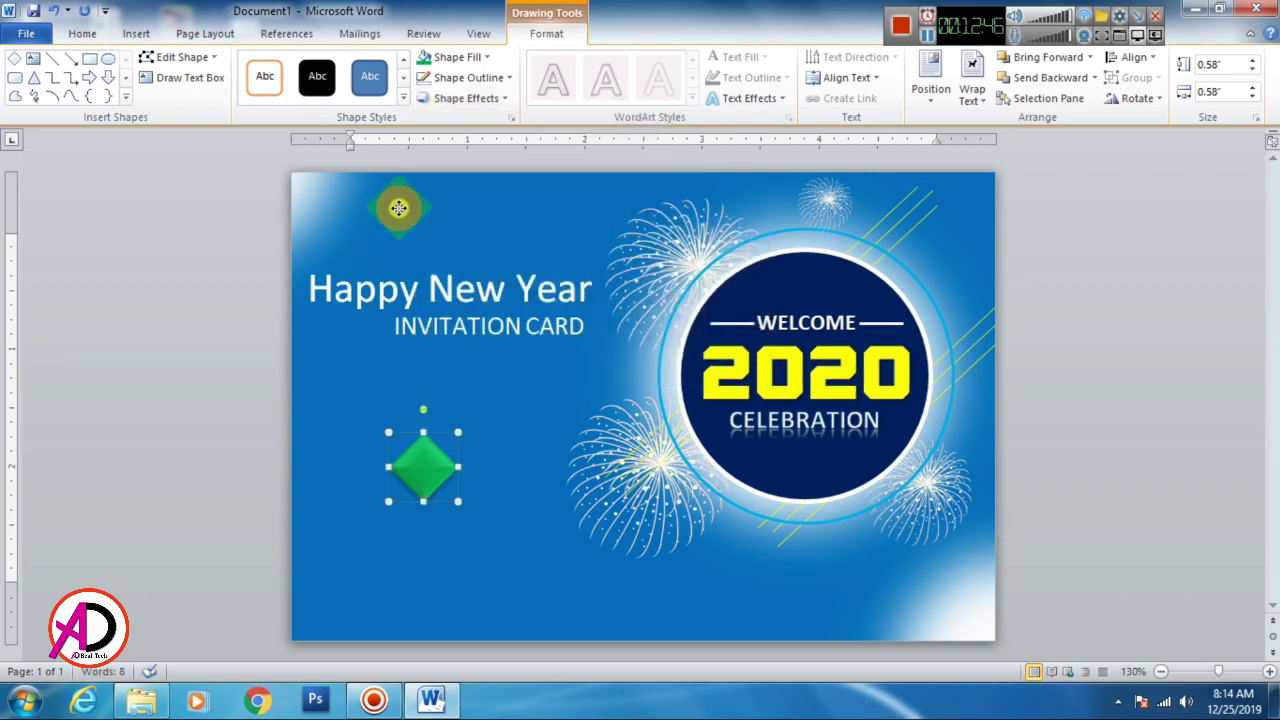
# - Move the green diamond into the card's top-left corner above Happy New Year
pyautogui.moveTo(423, 467)
pyautogui.mouseDown()
pyautogui.moveTo(399, 206)
pyautogui.moveTo(435, 233)
pyautogui.moveTo(413, 212)
pyautogui.mouseUp()
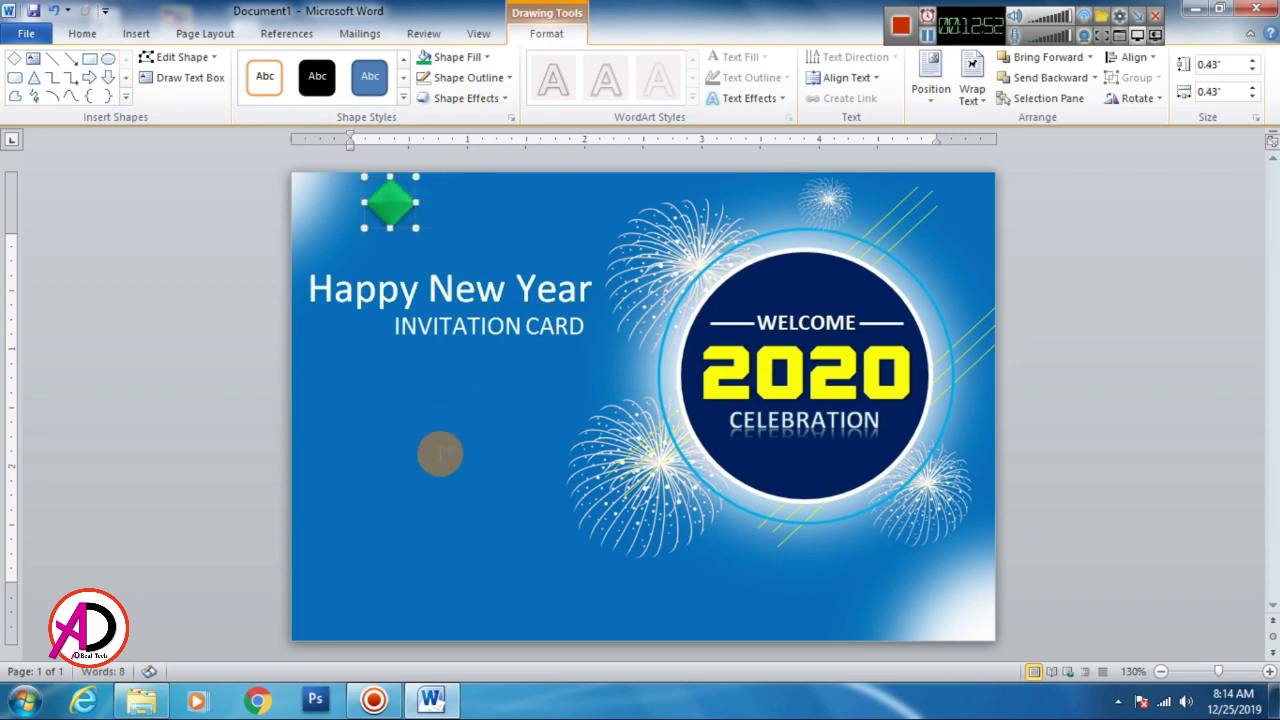
pyautogui.click(214, 405)
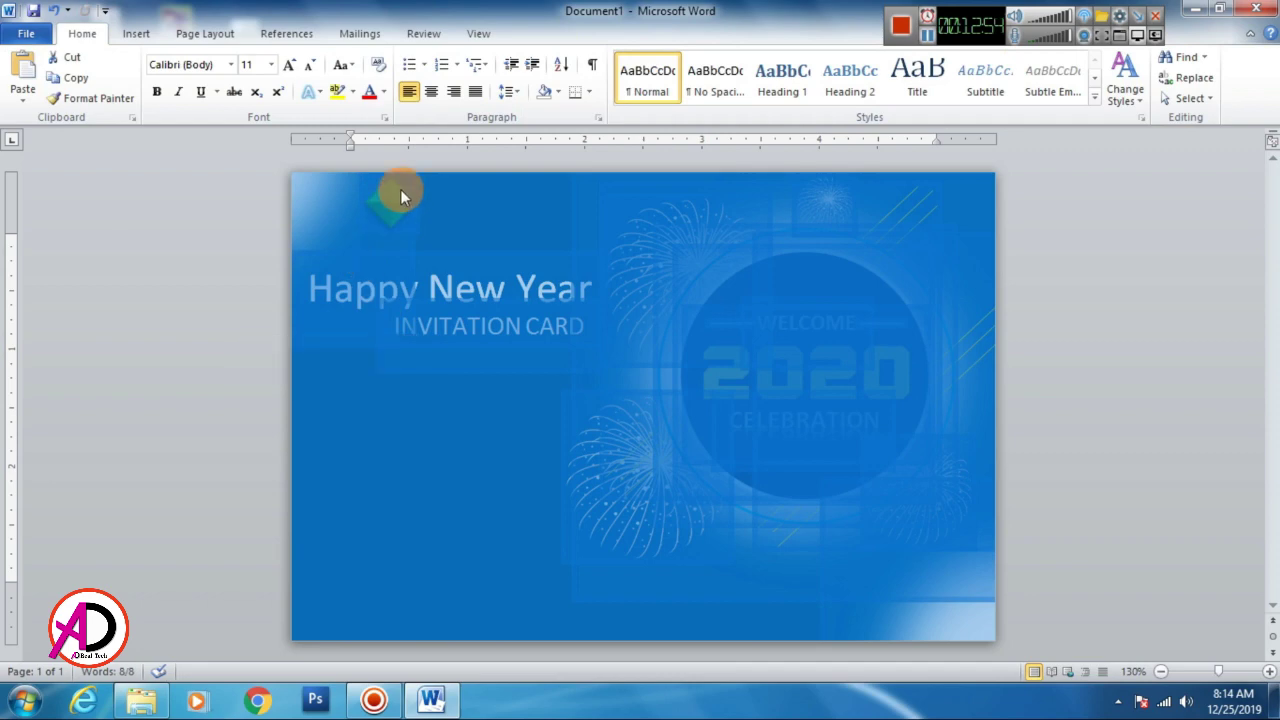
pyautogui.click(451, 211)
pyautogui.click(369, 203)
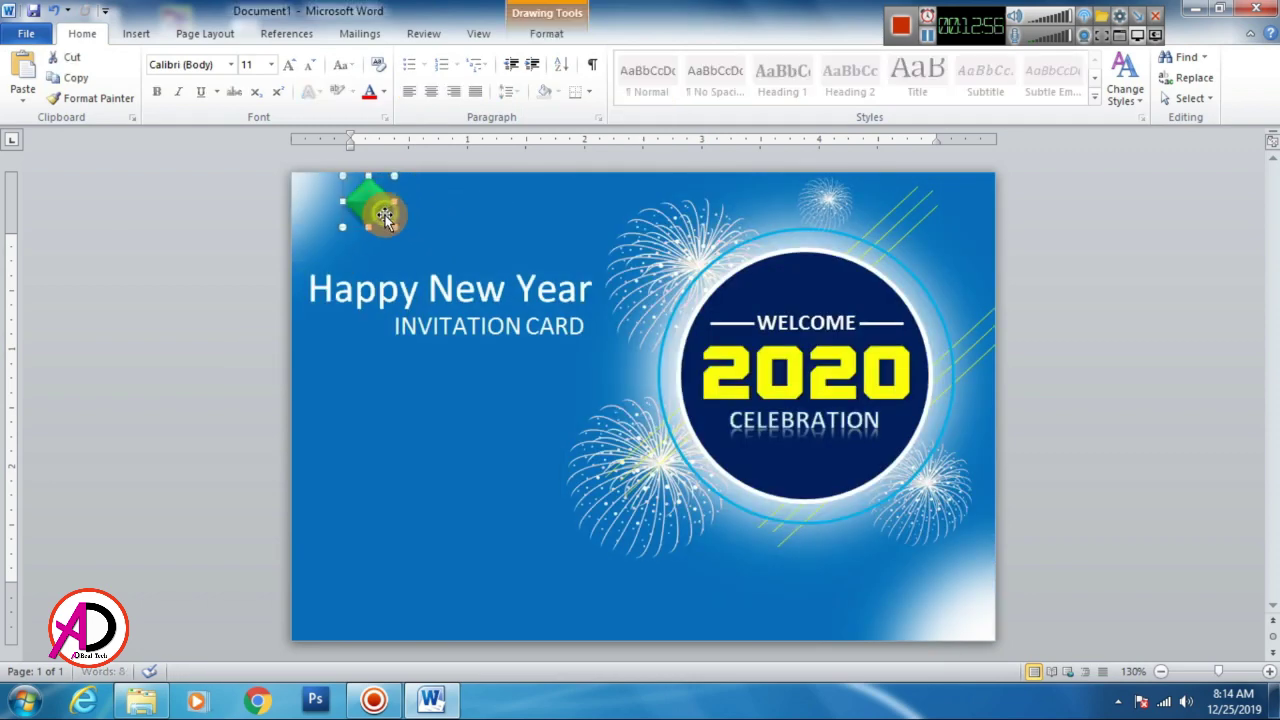
pyautogui.click(430, 466)
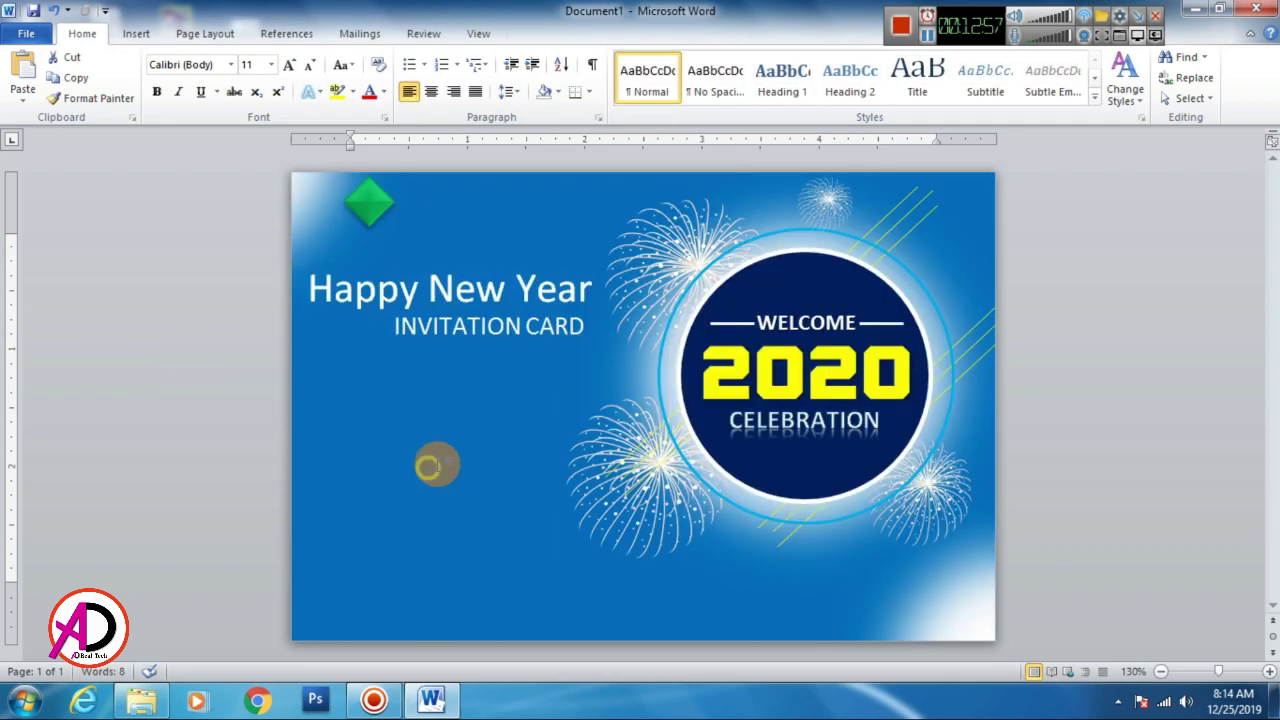
pyautogui.click(380, 214)
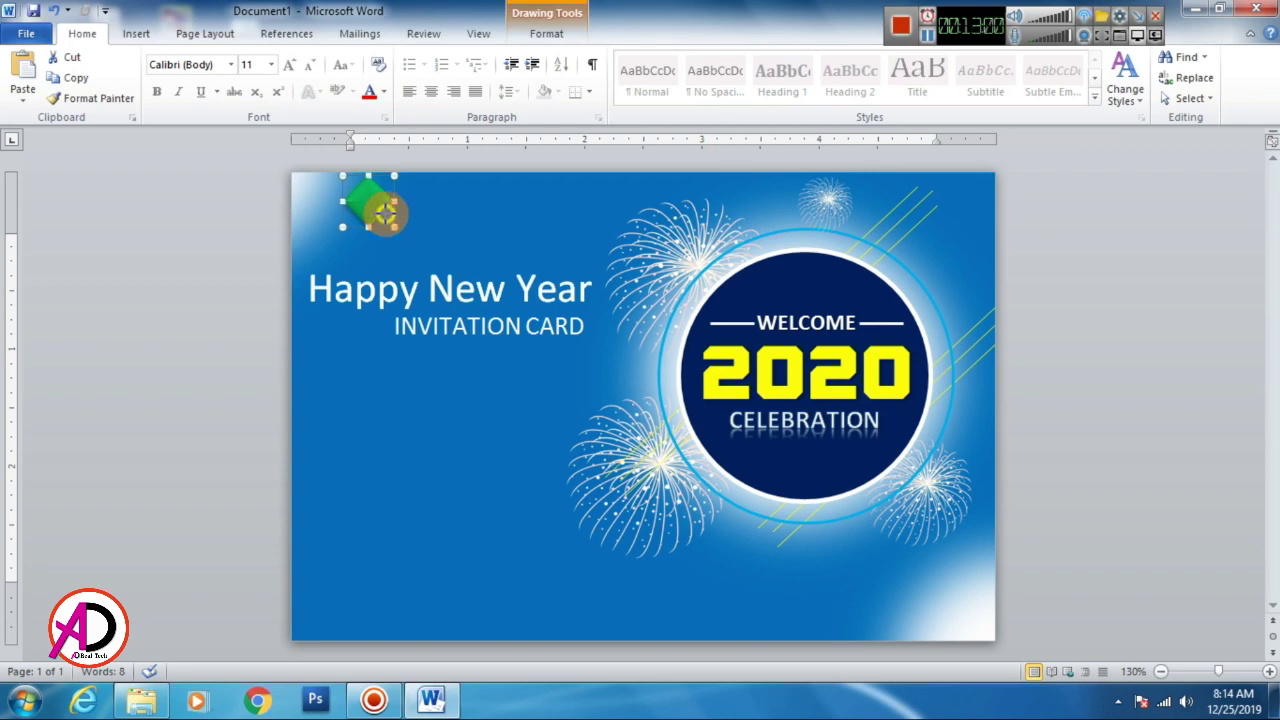
pyautogui.click(1101, 378)
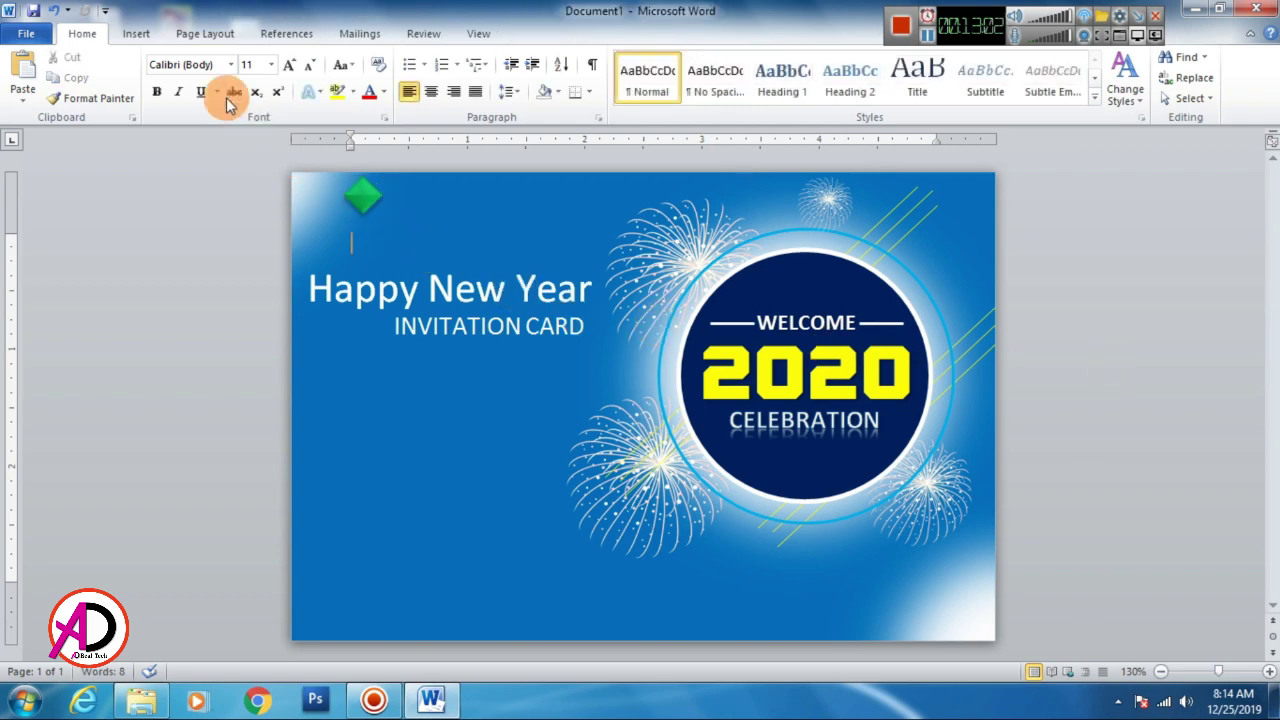
pyautogui.click(136, 33)
pyautogui.click(879, 91)
# - Insert first-style WordArt reading 'YOUR LOGO' and select all of its text
pyautogui.click(892, 140)
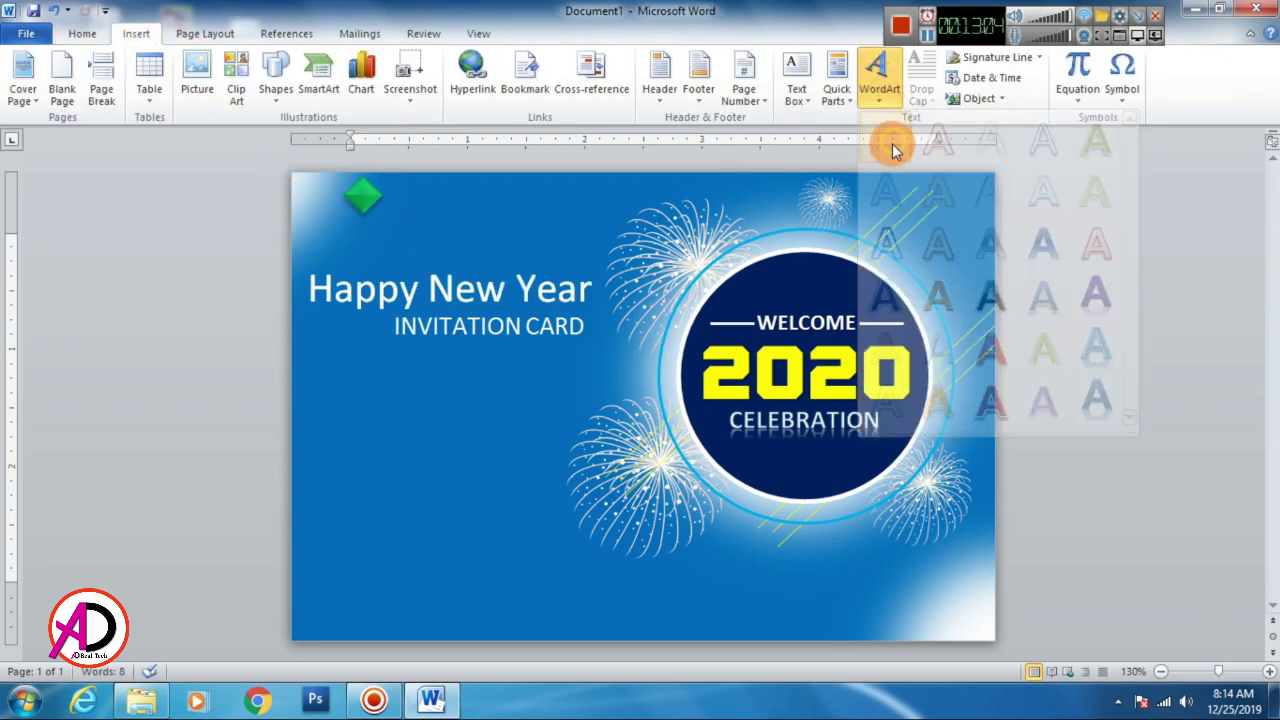
pyautogui.write('Logo')
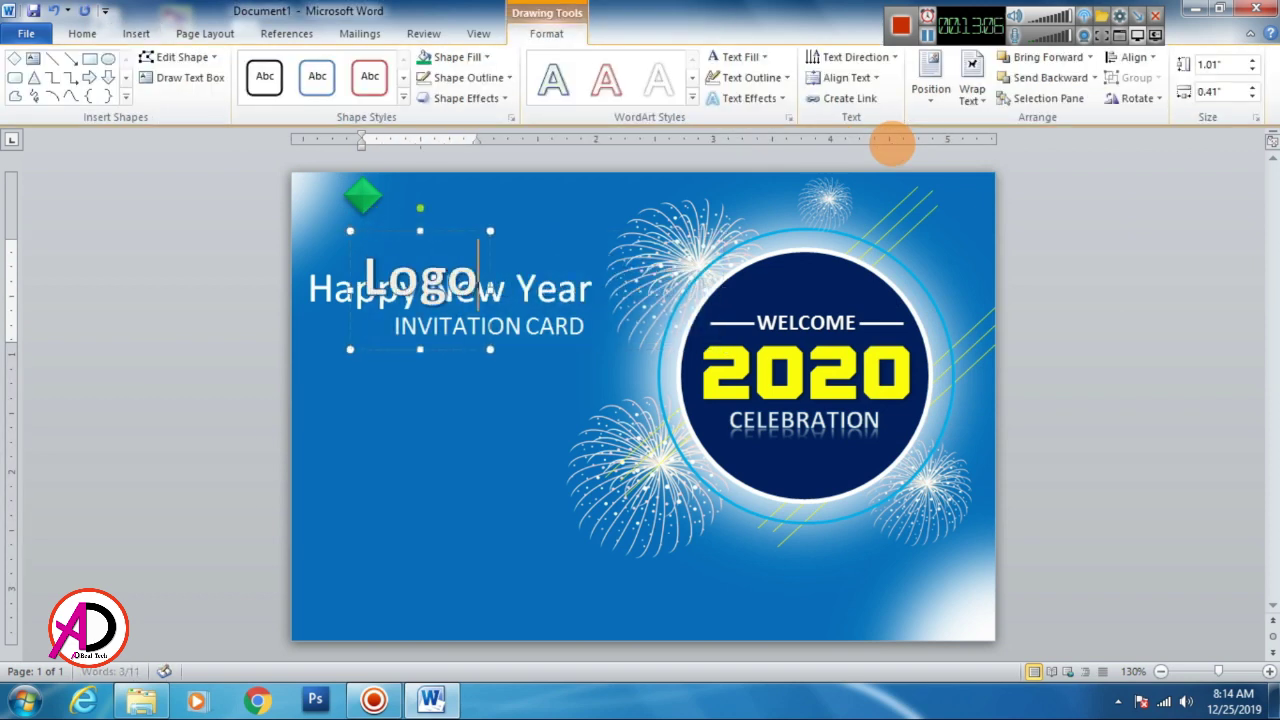
pyautogui.write(' He')
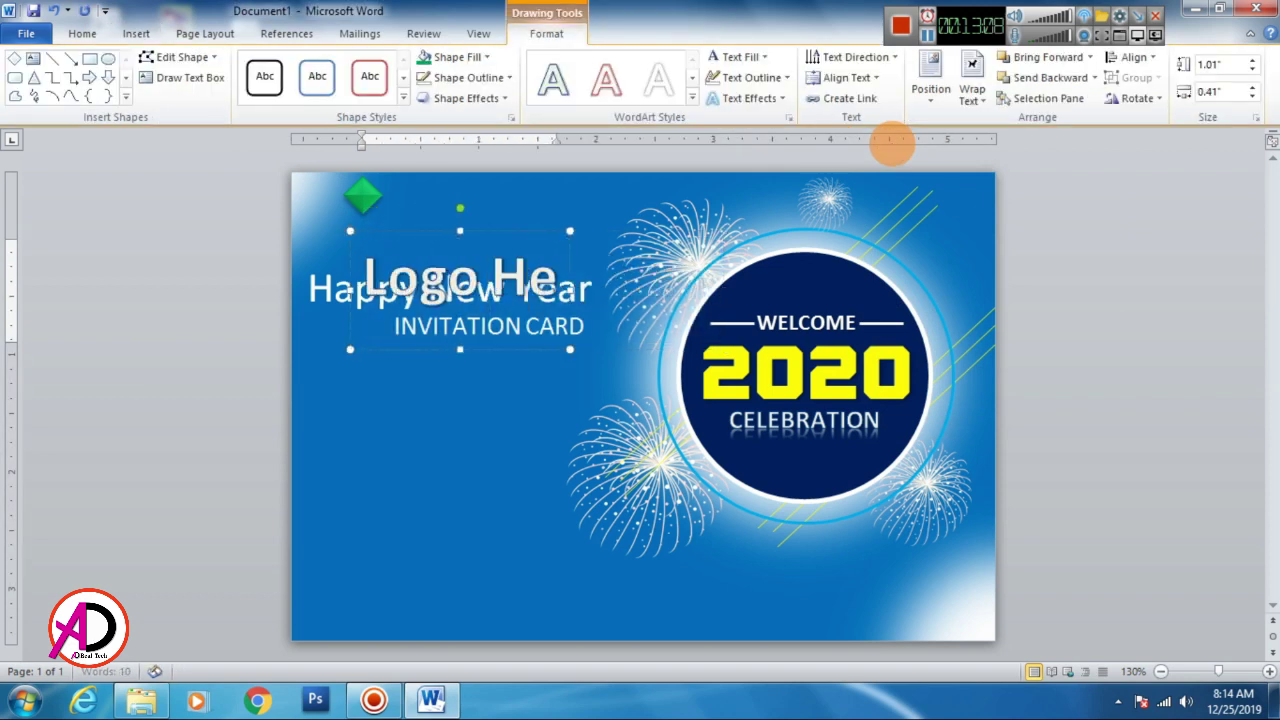
pyautogui.write('a')
pyautogui.press('BackSpace')
pyautogui.press('BackSpace')
pyautogui.press('BackSpace')
pyautogui.press('BackSpace')
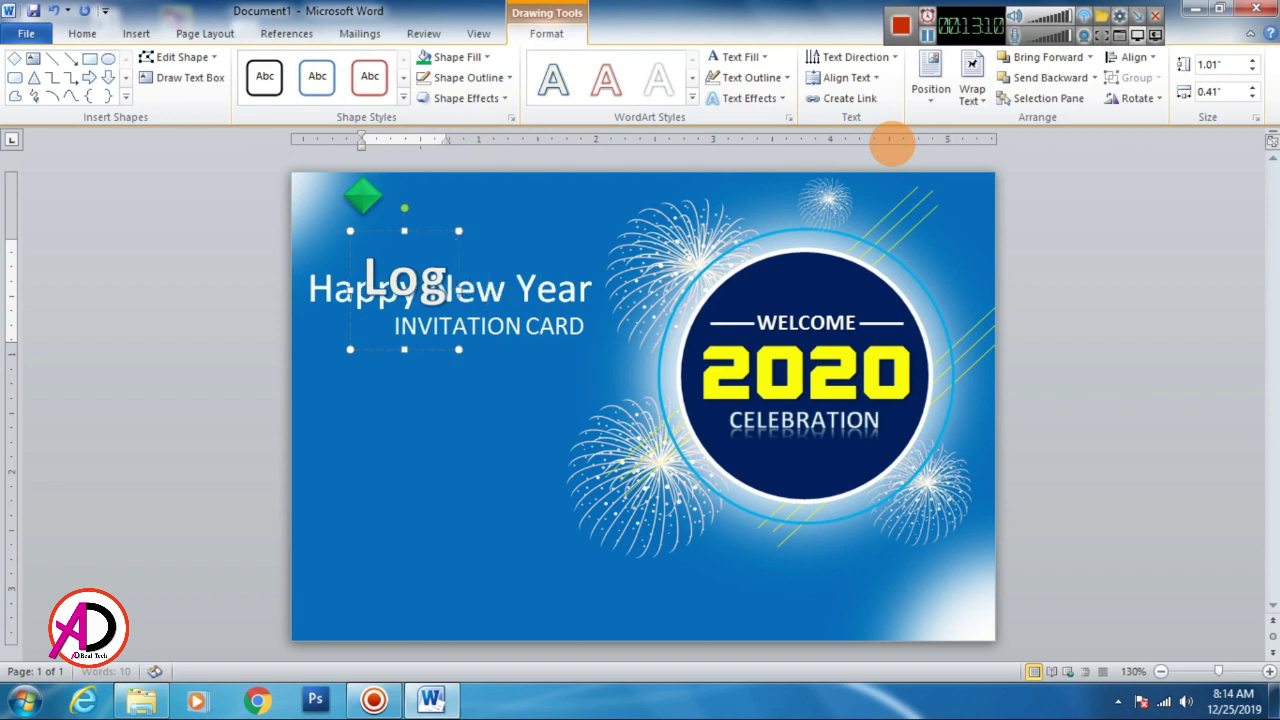
pyautogui.press('BackSpace')
pyautogui.press('BackSpace')
pyautogui.write('YOU')
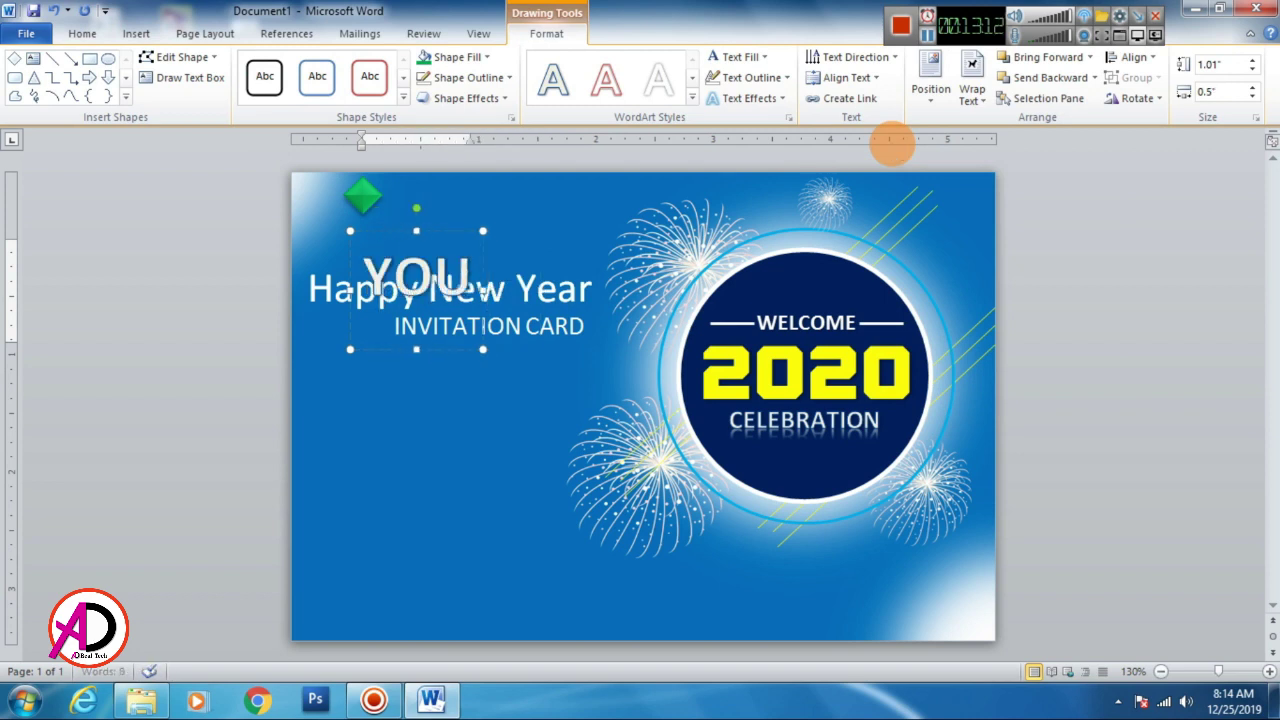
pyautogui.write('R LOGO')
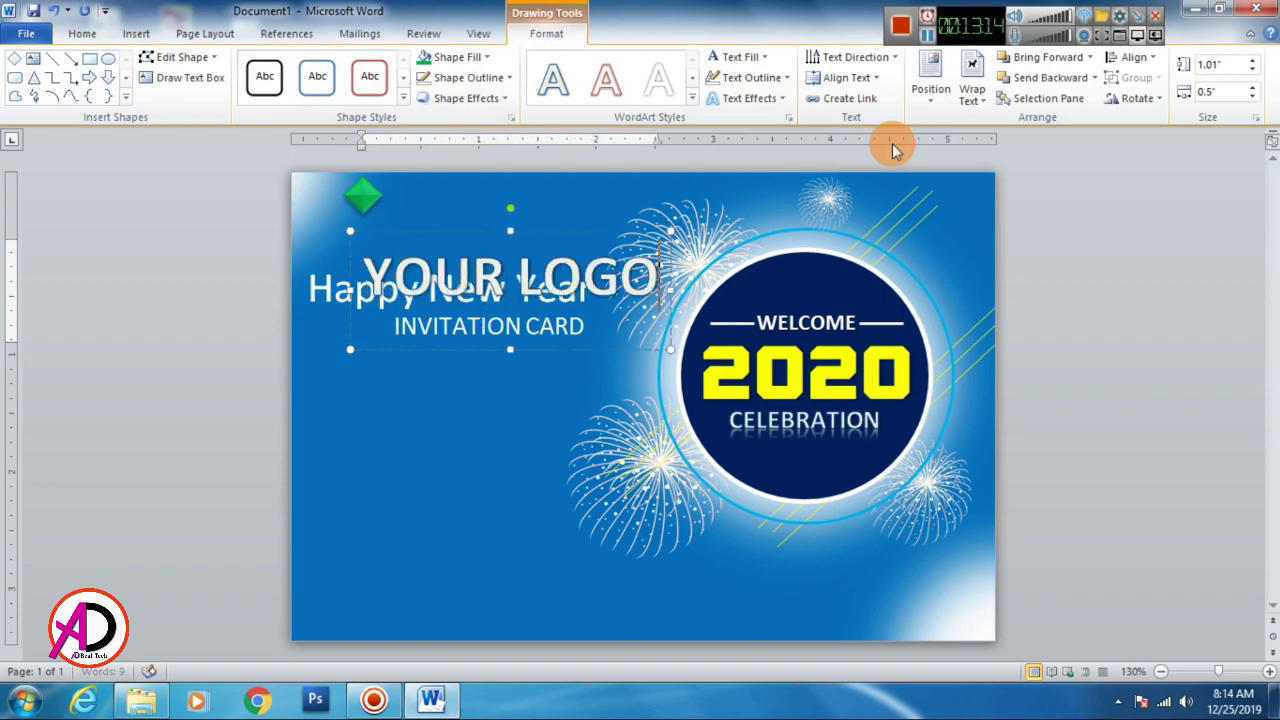
pyautogui.hotkey('ctrl', 'a')
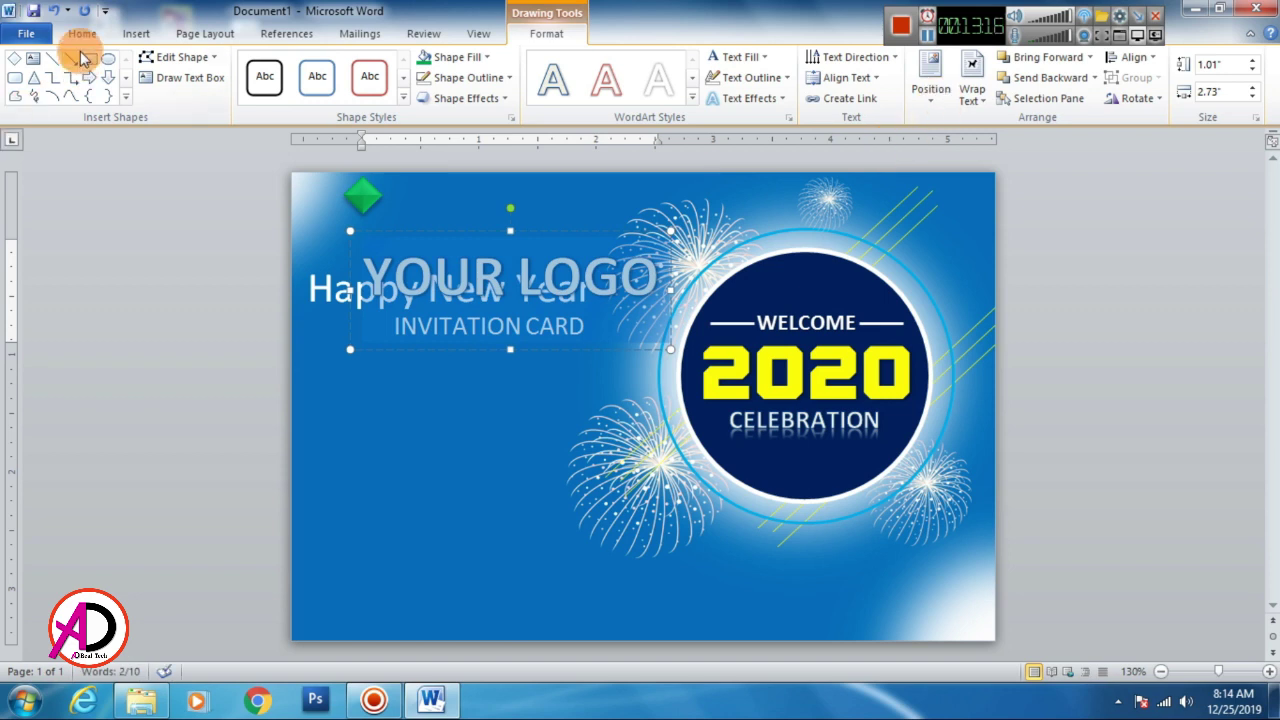
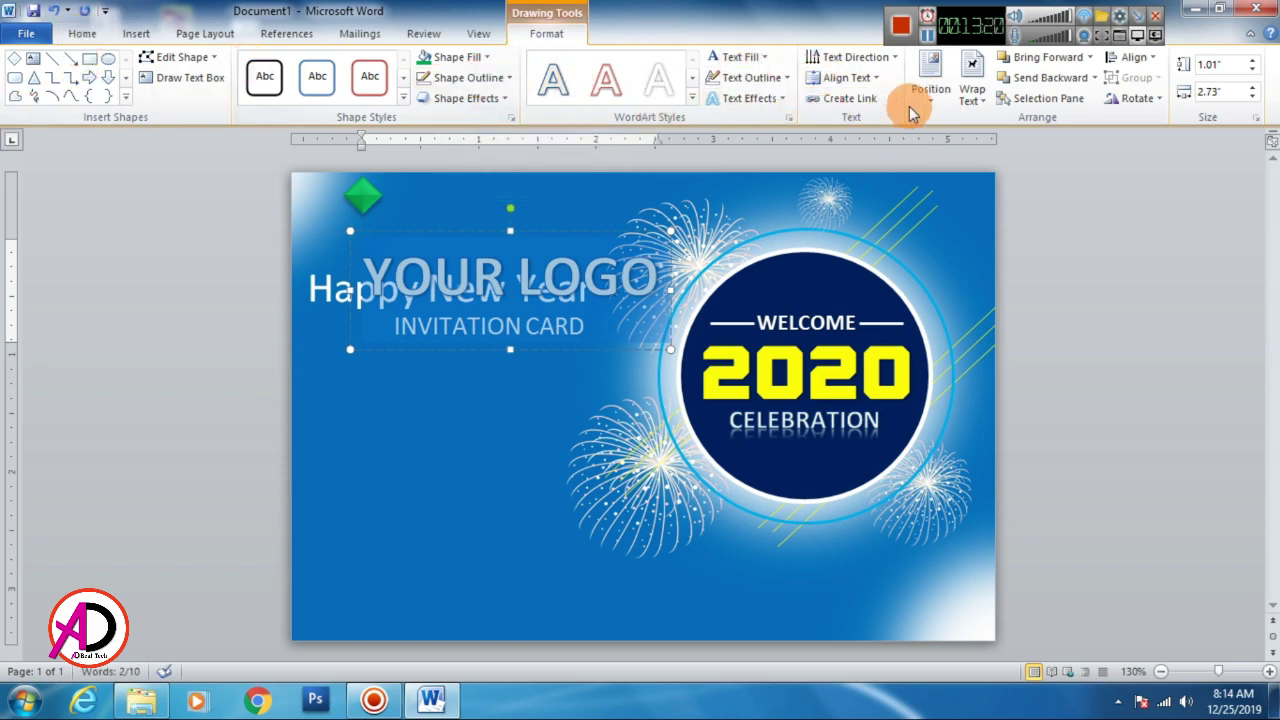
# - Shrink YOUR LOGO to 16 pt and move it up beside the green diamond
pyautogui.click(83, 35)
pyautogui.click(309, 68)
pyautogui.click(309, 68)
pyautogui.click(309, 68)
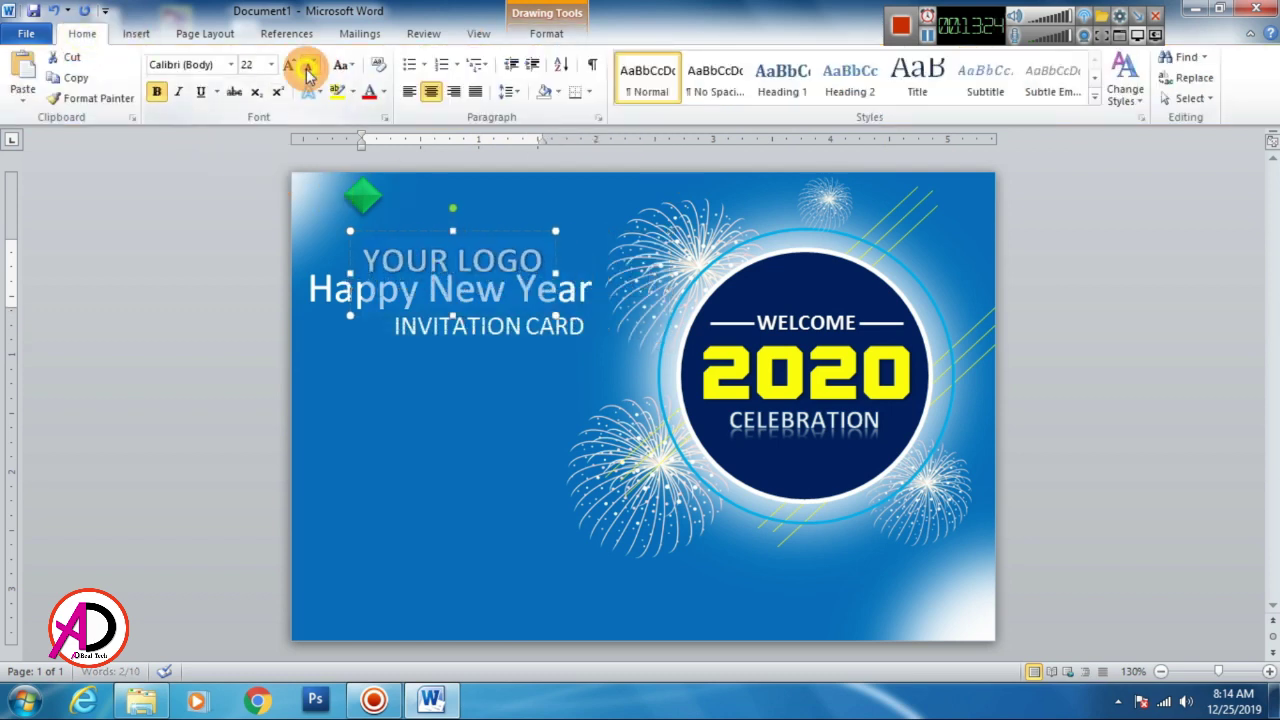
pyautogui.click(309, 68)
pyautogui.click(309, 68)
pyautogui.click(309, 68)
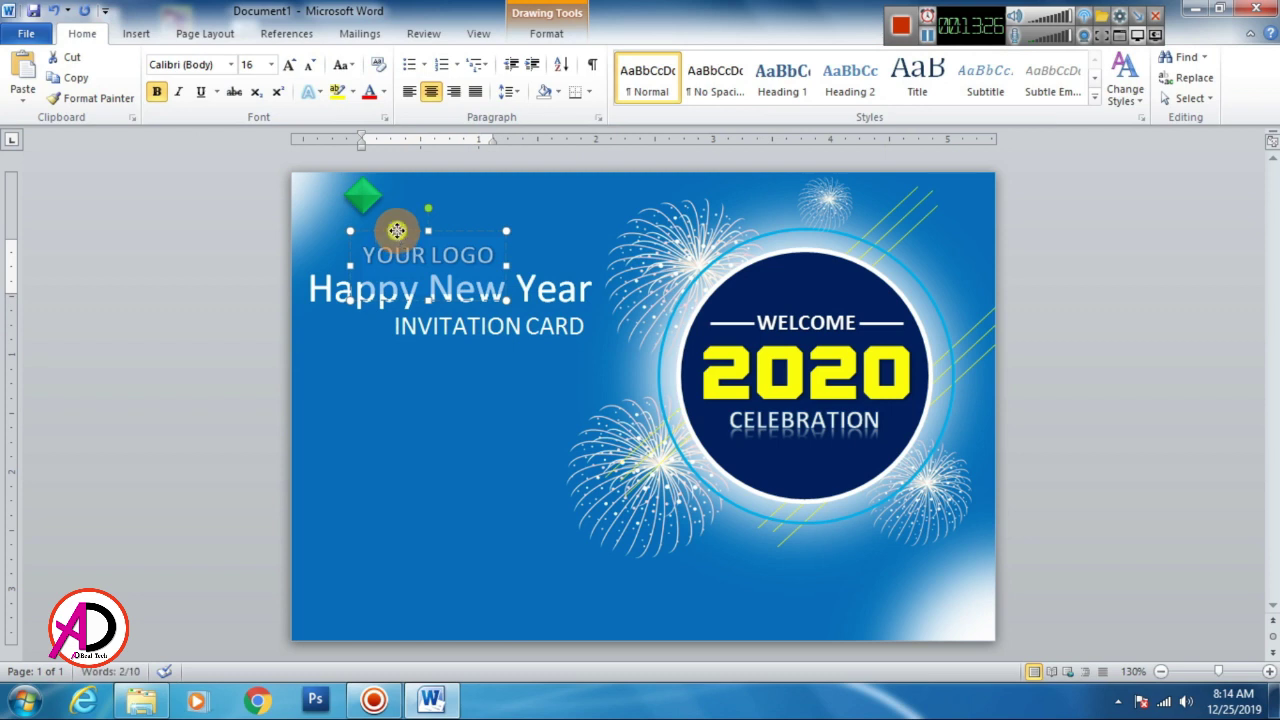
pyautogui.moveTo(397, 240); pyautogui.dragTo(427, 181)
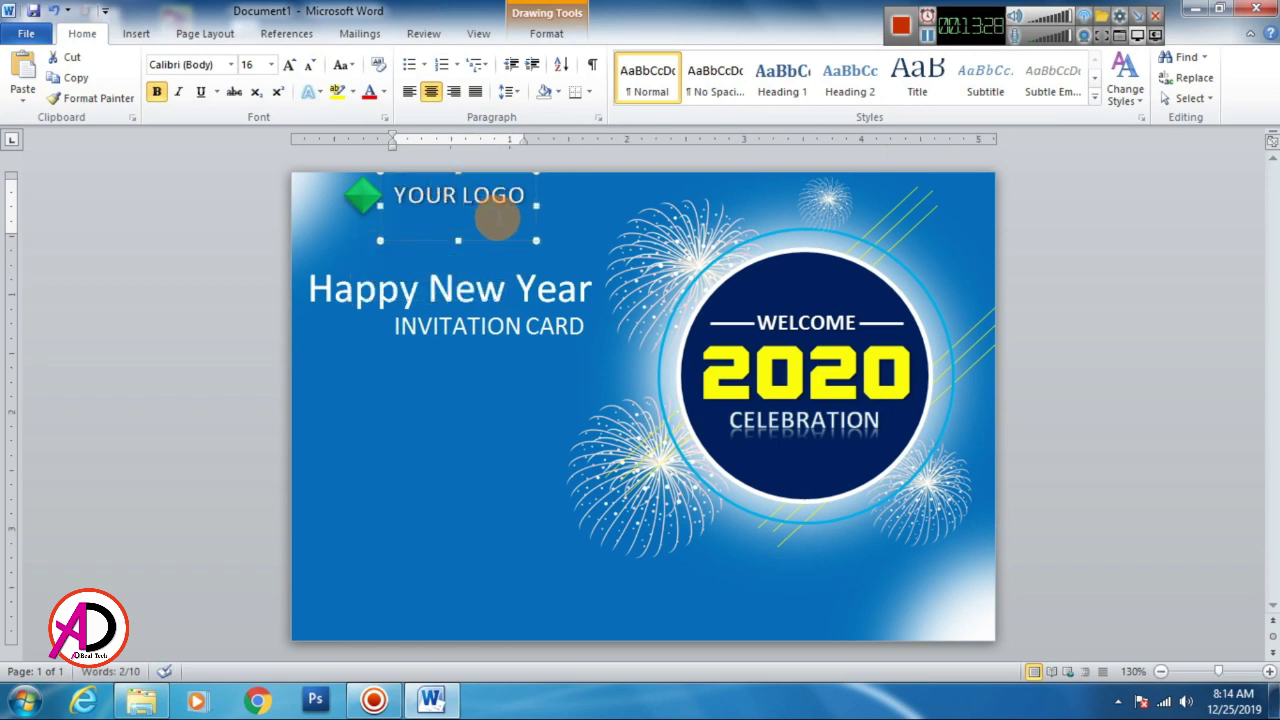
pyautogui.press('Left')
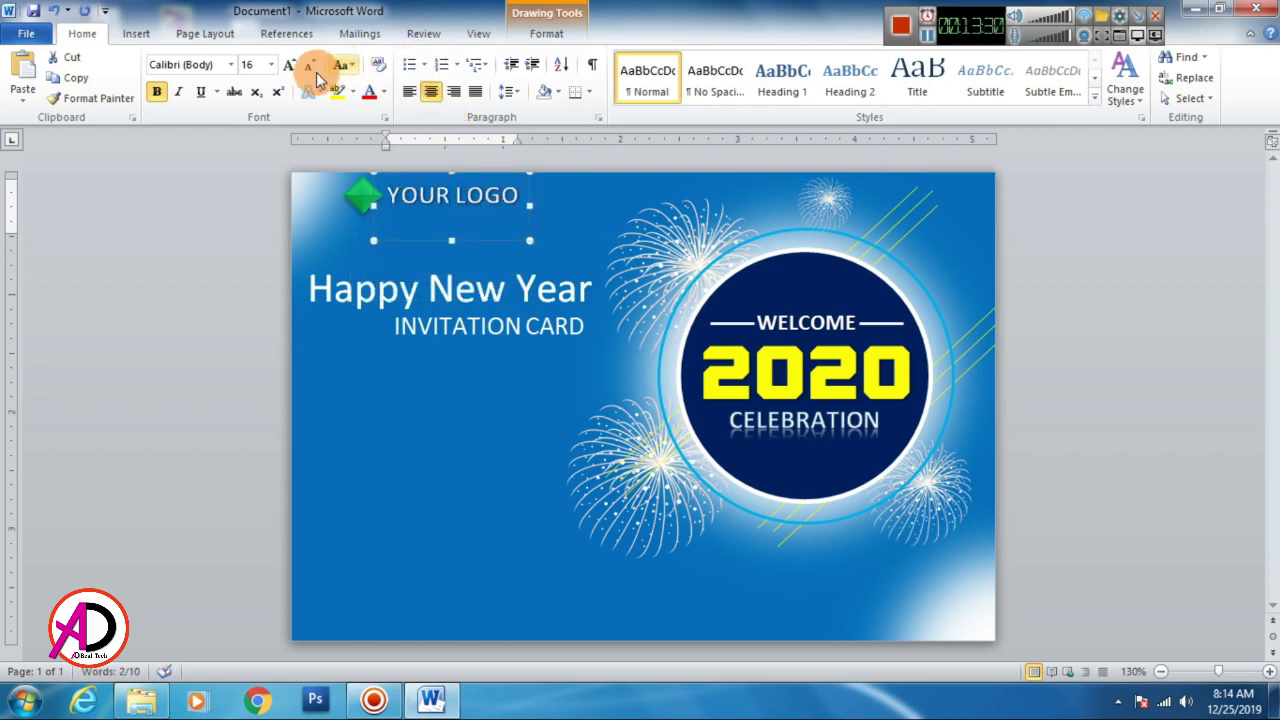
# - Make the YOUR LOGO text regular weight with no text outline
pyautogui.click(157, 91)
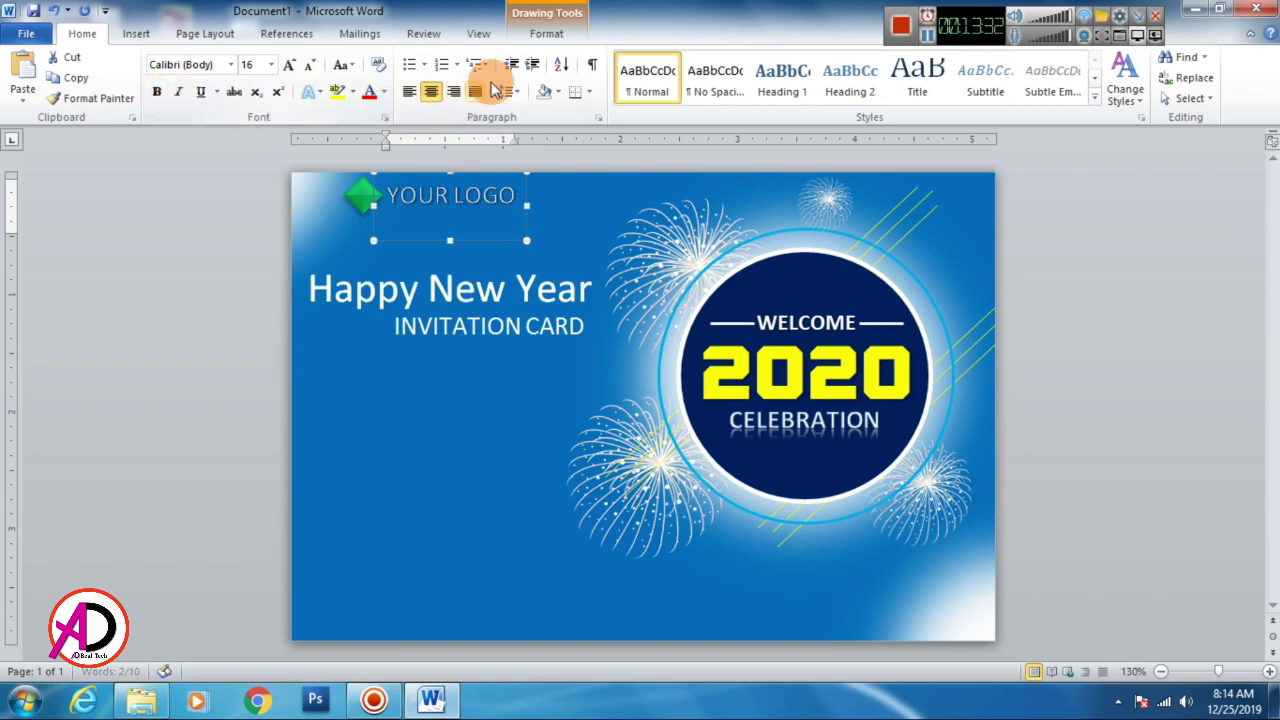
pyautogui.click(546, 33)
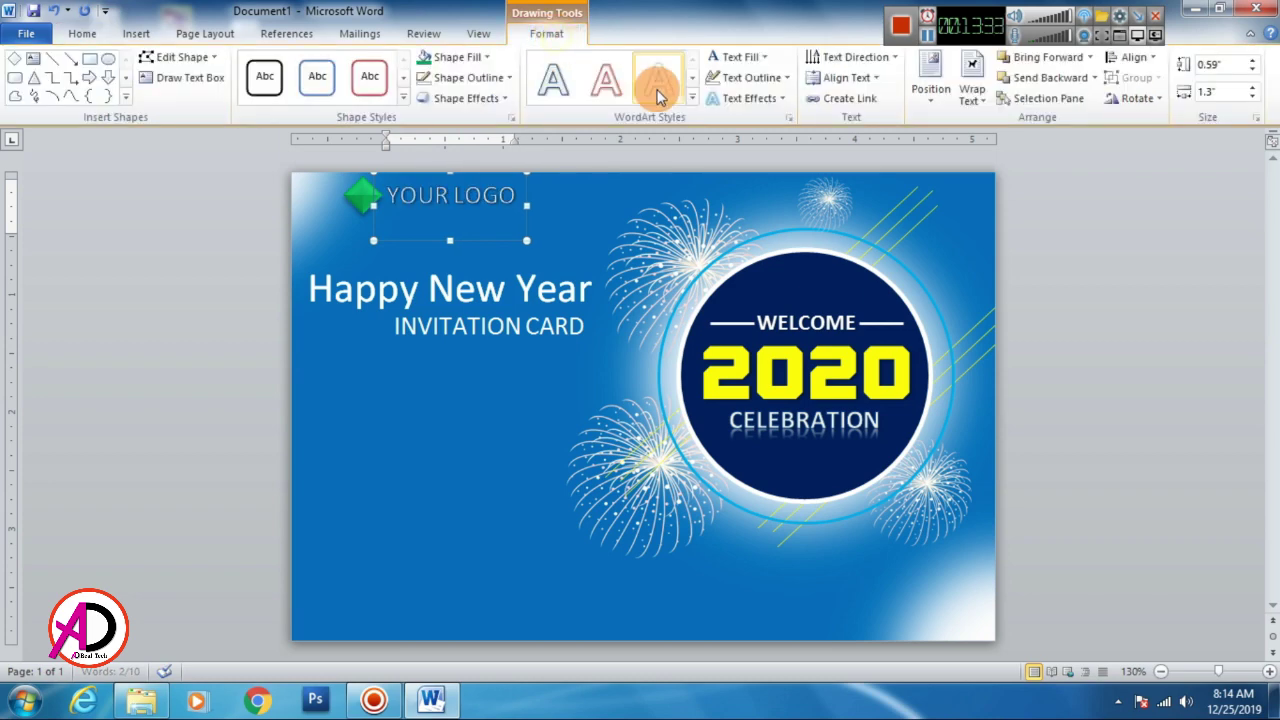
pyautogui.click(750, 78)
pyautogui.click(739, 255)
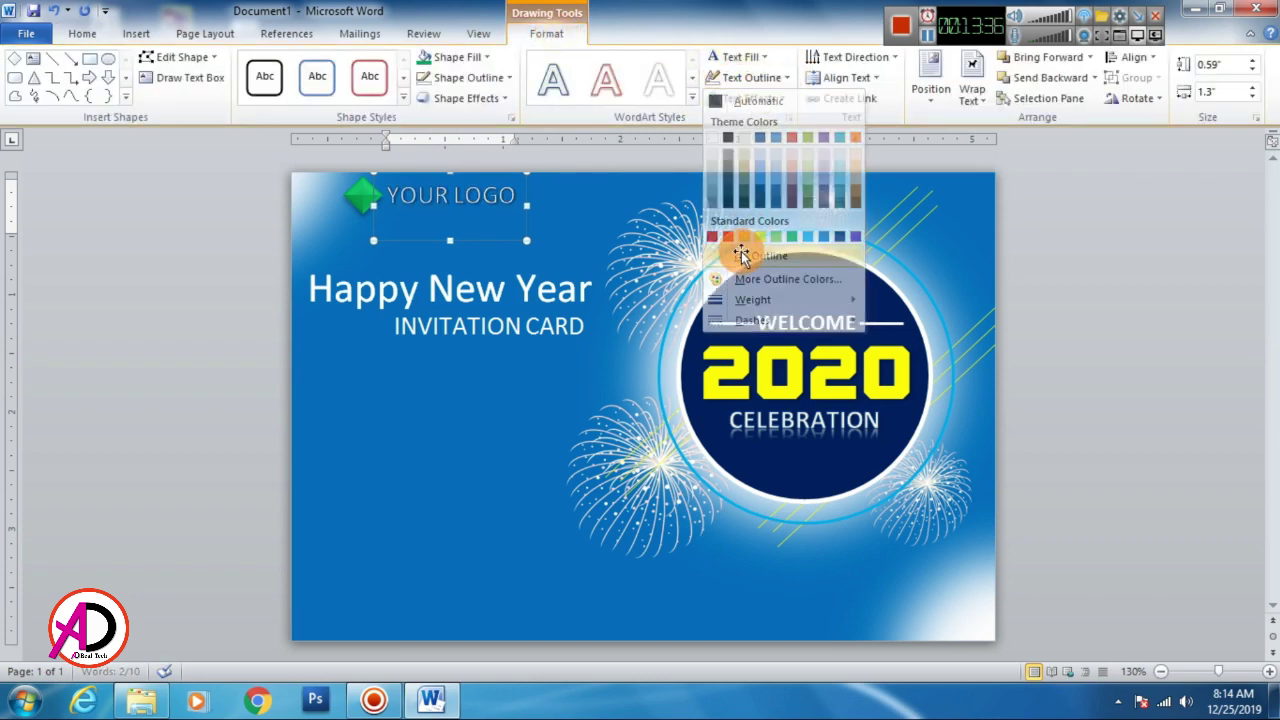
pyautogui.click(748, 98)
pyautogui.click(866, 155)
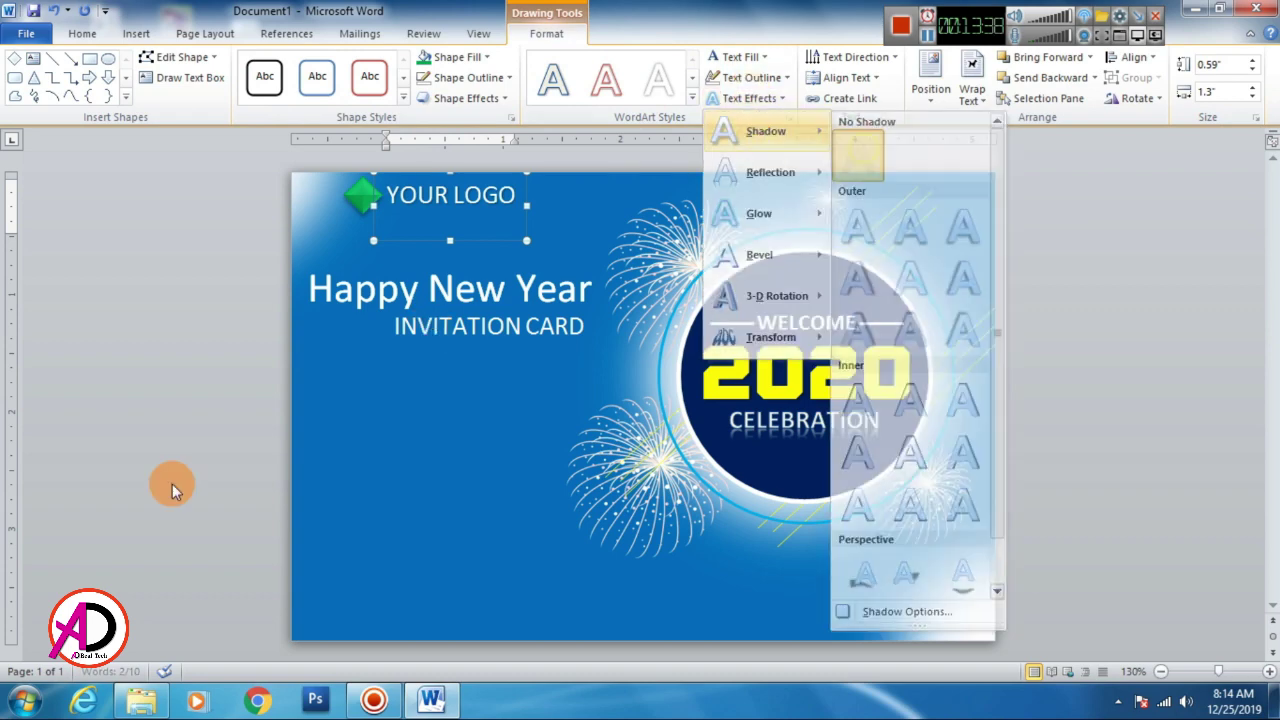
pyautogui.click(491, 400)
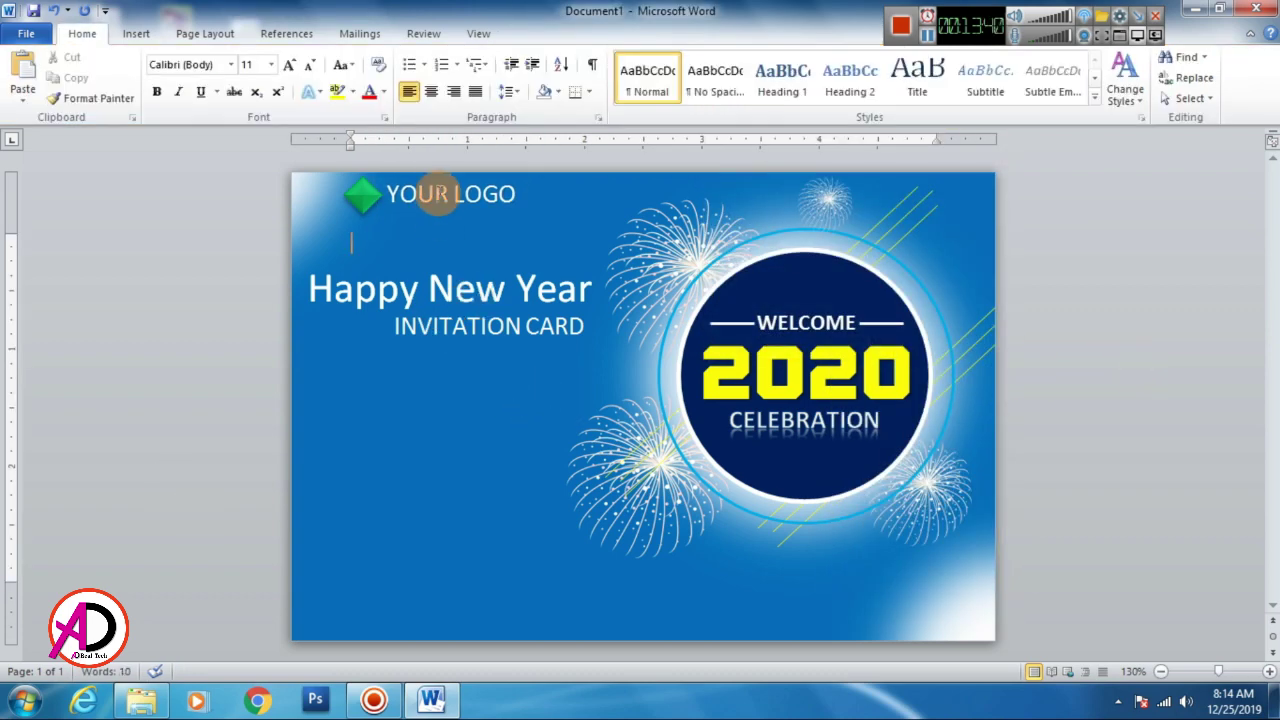
# - Shrink YOUR LOGO further to 12 pt and shift it slightly right
pyautogui.click(410, 194)
pyautogui.click(82, 34)
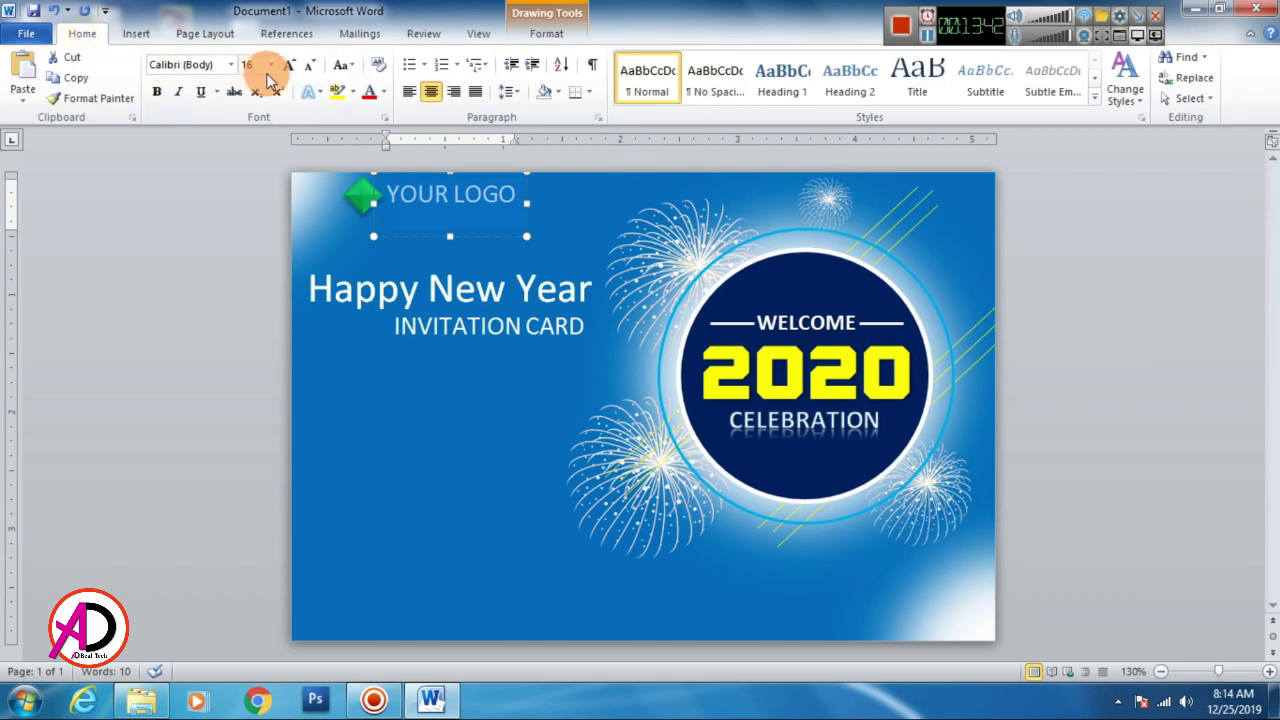
pyautogui.click(307, 64)
pyautogui.click(307, 64)
pyautogui.click(427, 218)
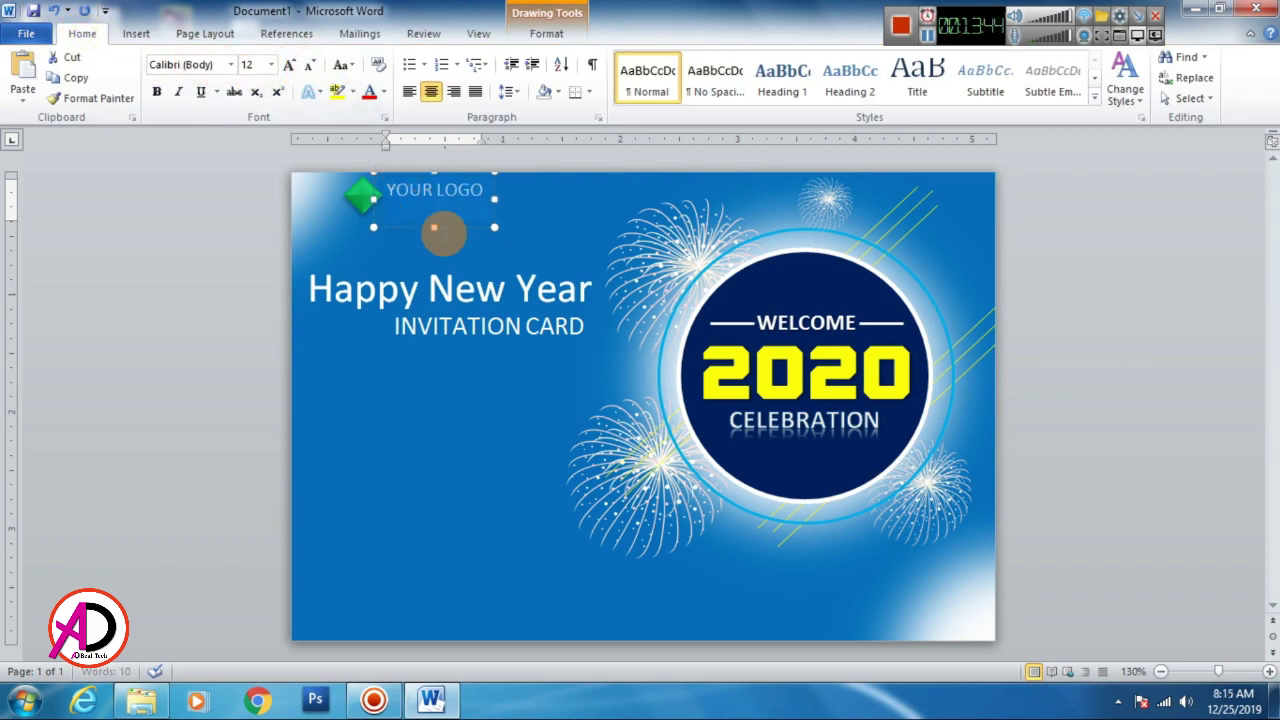
pyautogui.moveTo(434, 228)
pyautogui.mouseDown()
pyautogui.moveTo(479, 231)
pyautogui.moveTo(468, 225)
pyautogui.mouseUp()
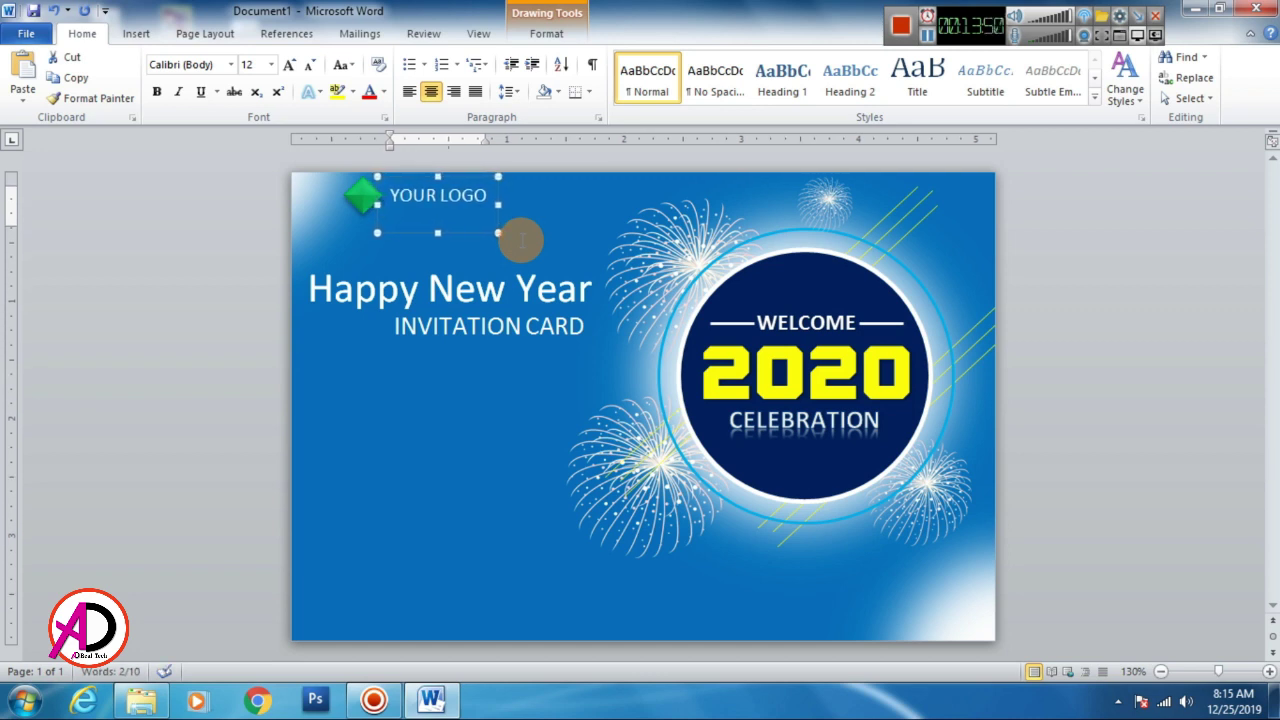
pyautogui.click(1130, 440)
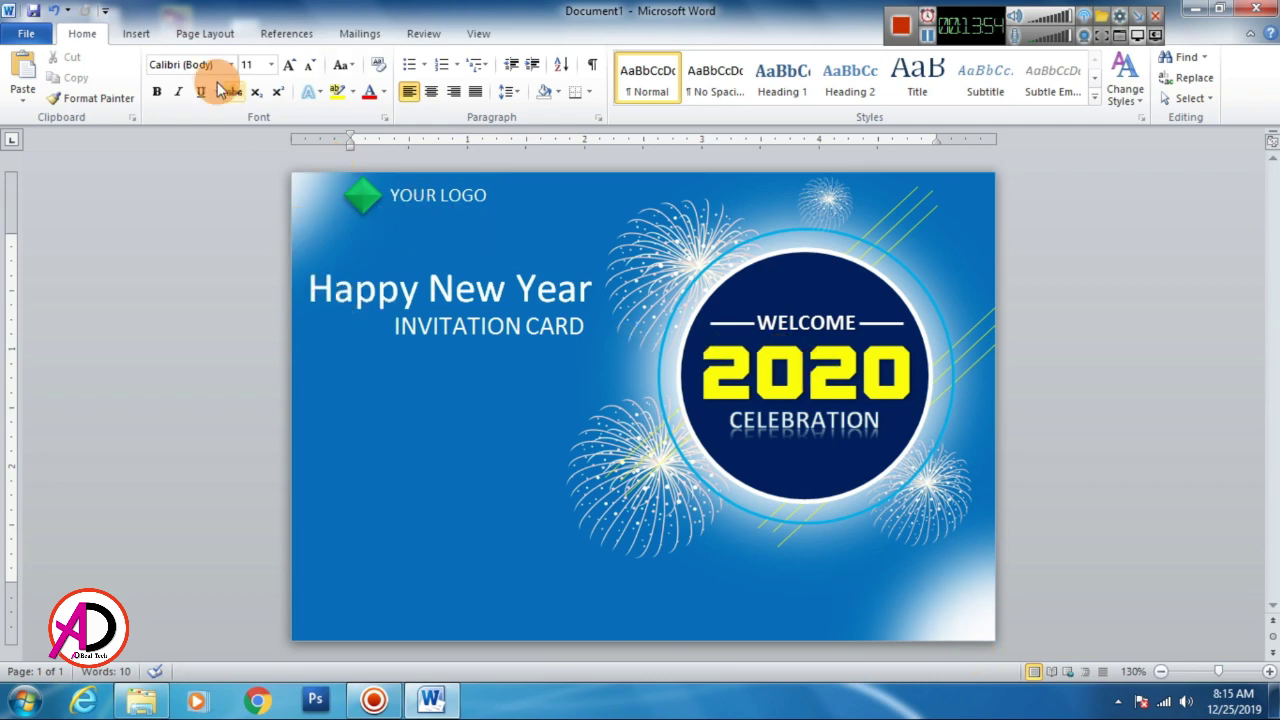
pyautogui.click(137, 35)
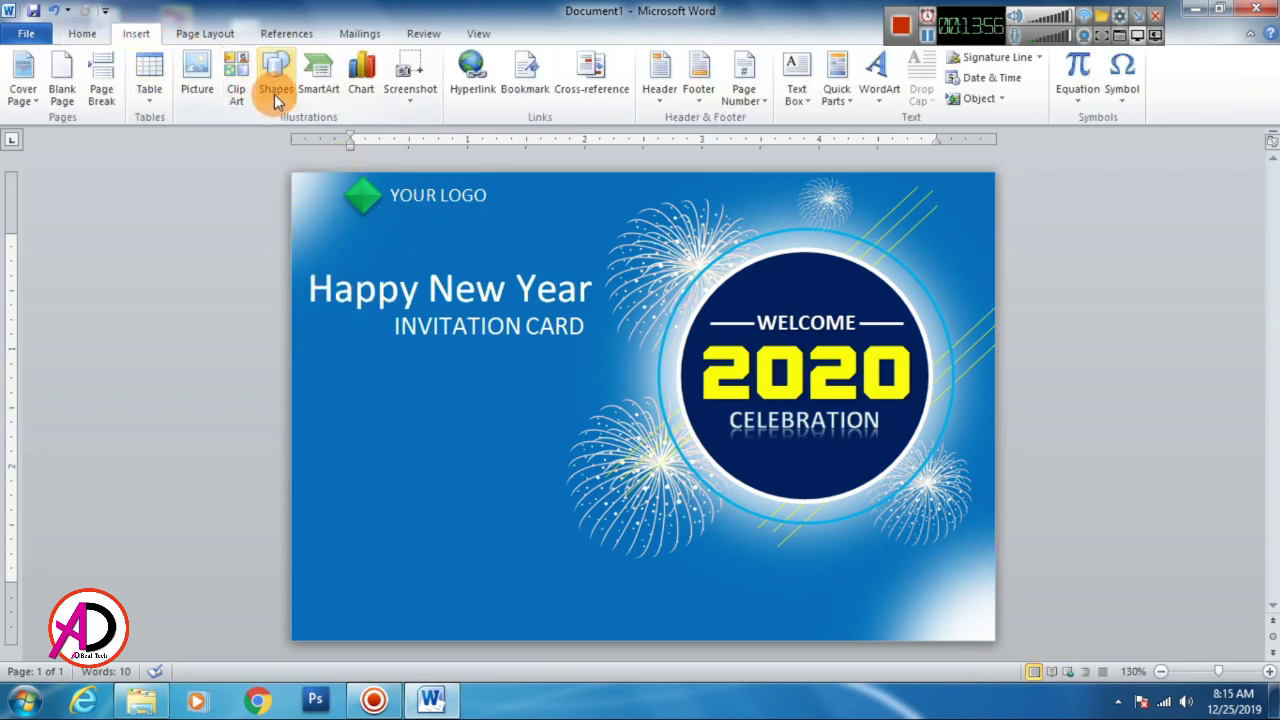
# - Draw a text box below INVITATION CARD and fill it with =RAND(1) sample text
pyautogui.click(275, 80)
pyautogui.click(288, 137)
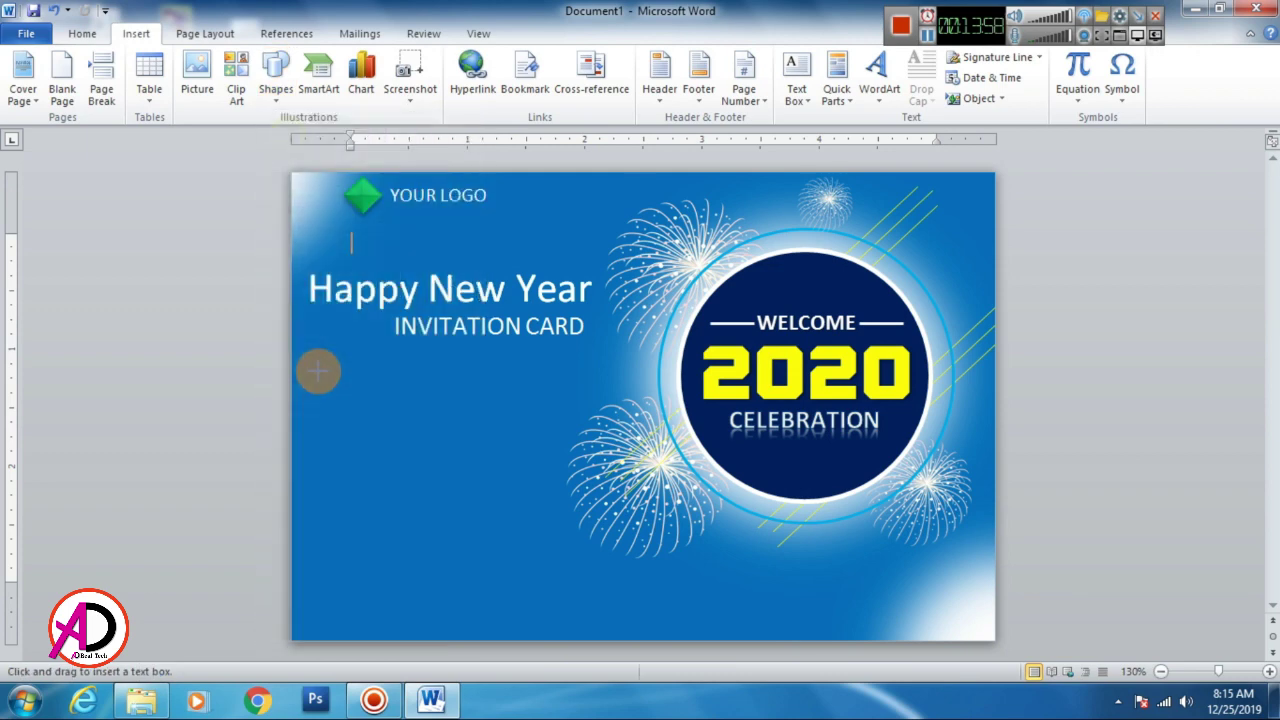
pyautogui.moveTo(313, 366); pyautogui.dragTo(587, 522)
pyautogui.write('=RAND(1)')
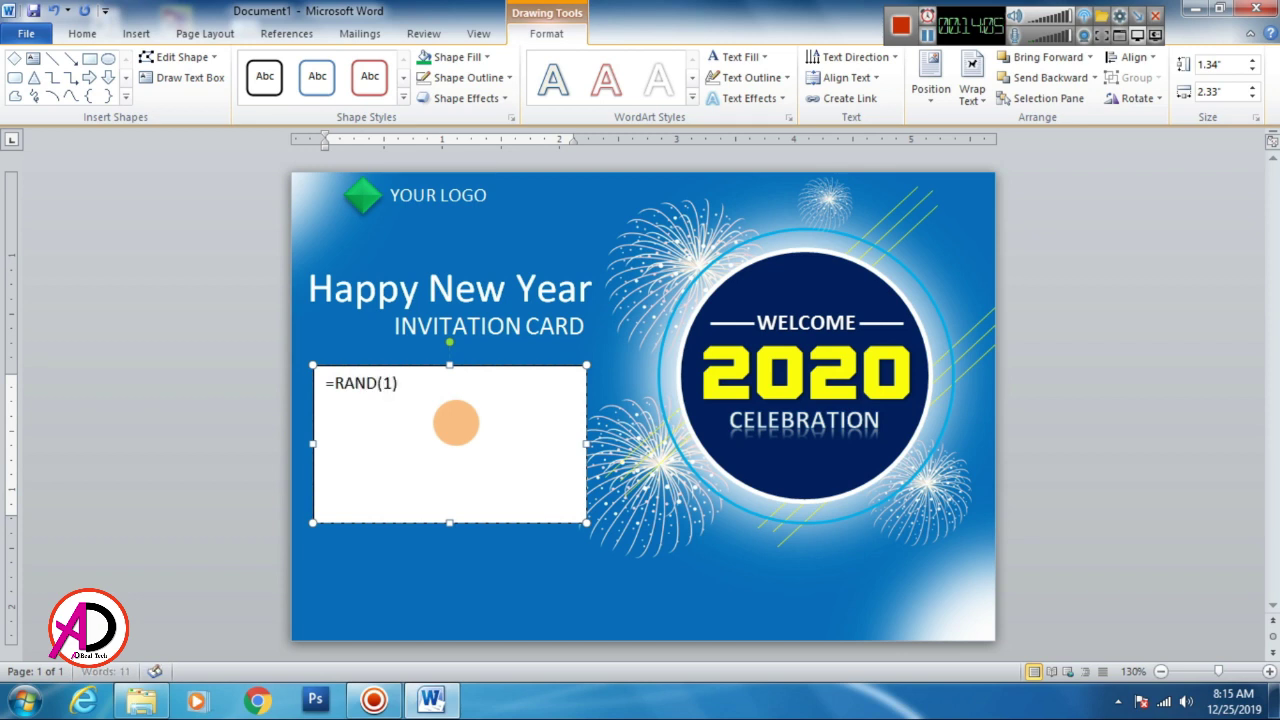
pyautogui.press('Return')
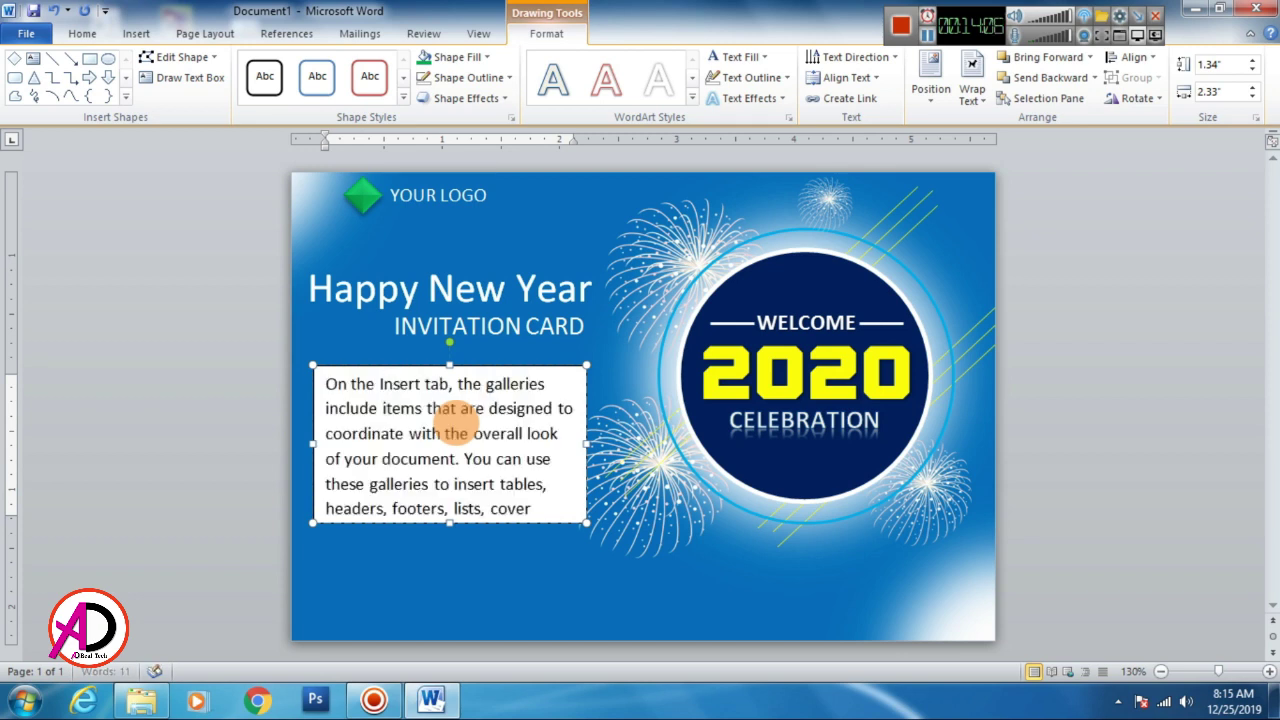
# - Left-align the sample paragraph and reduce its font size by two steps
pyautogui.hotkey('ctrl', 'a')
pyautogui.hotkey('ctrl', 'j')
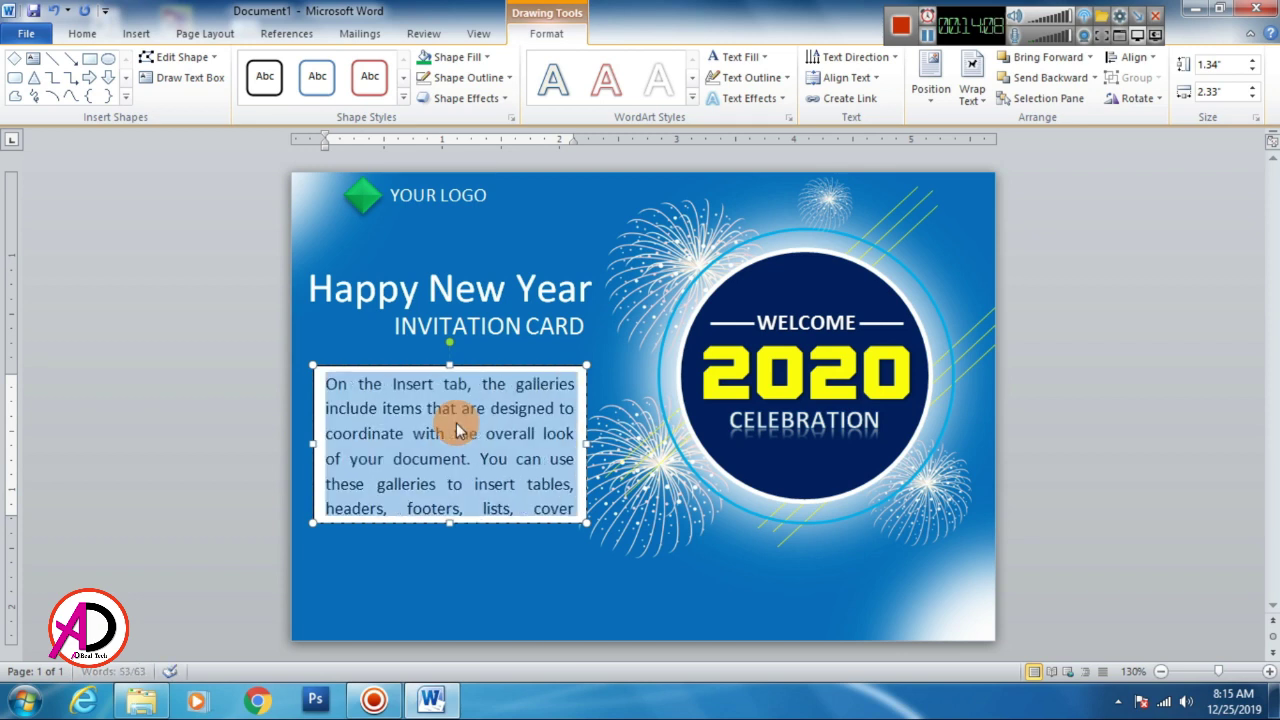
pyautogui.hotkey('ctrl', '[')
pyautogui.hotkey('ctrl', '[')
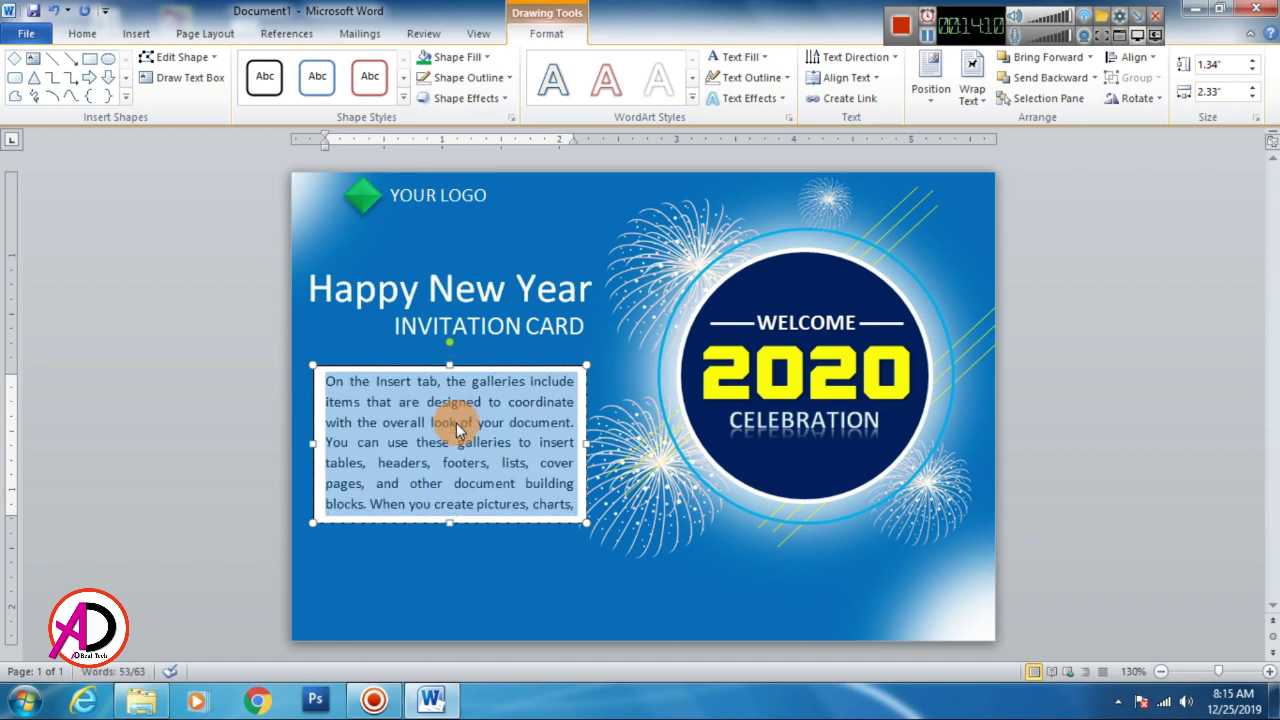
pyautogui.hotkey('ctrl', 'l')
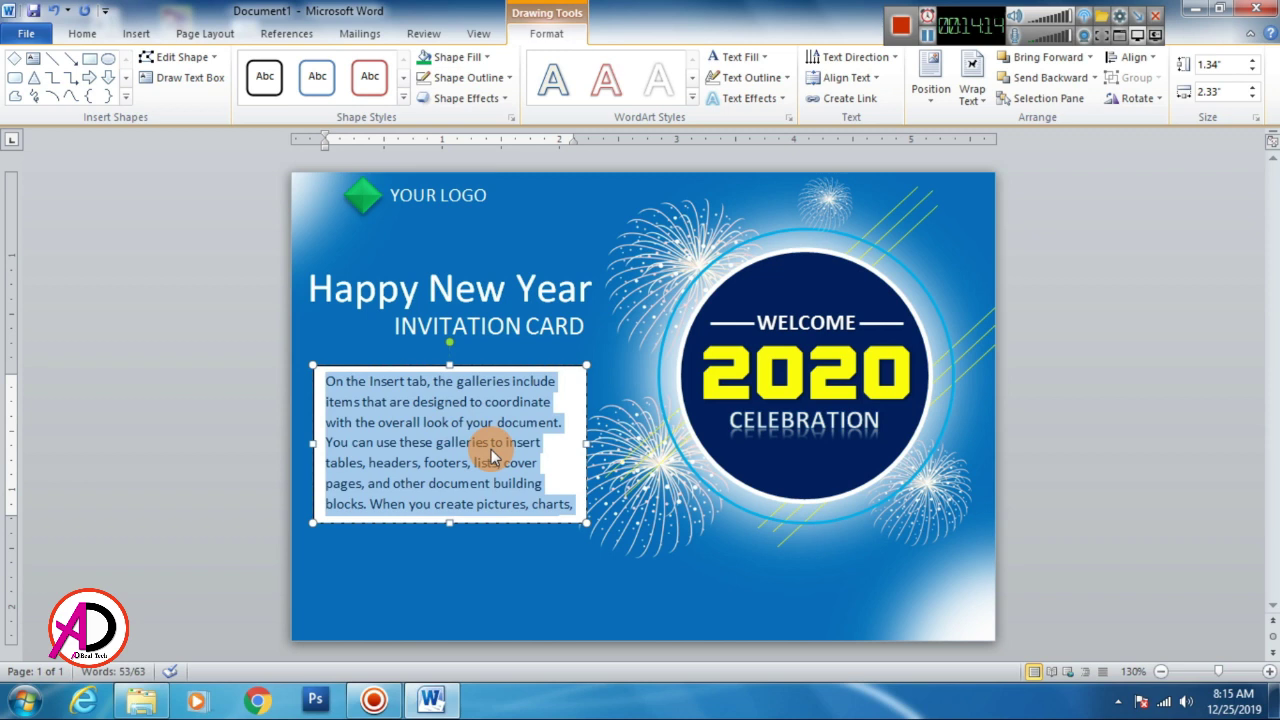
pyautogui.hotkey('ctrl', '[')
pyautogui.hotkey('ctrl', '[')
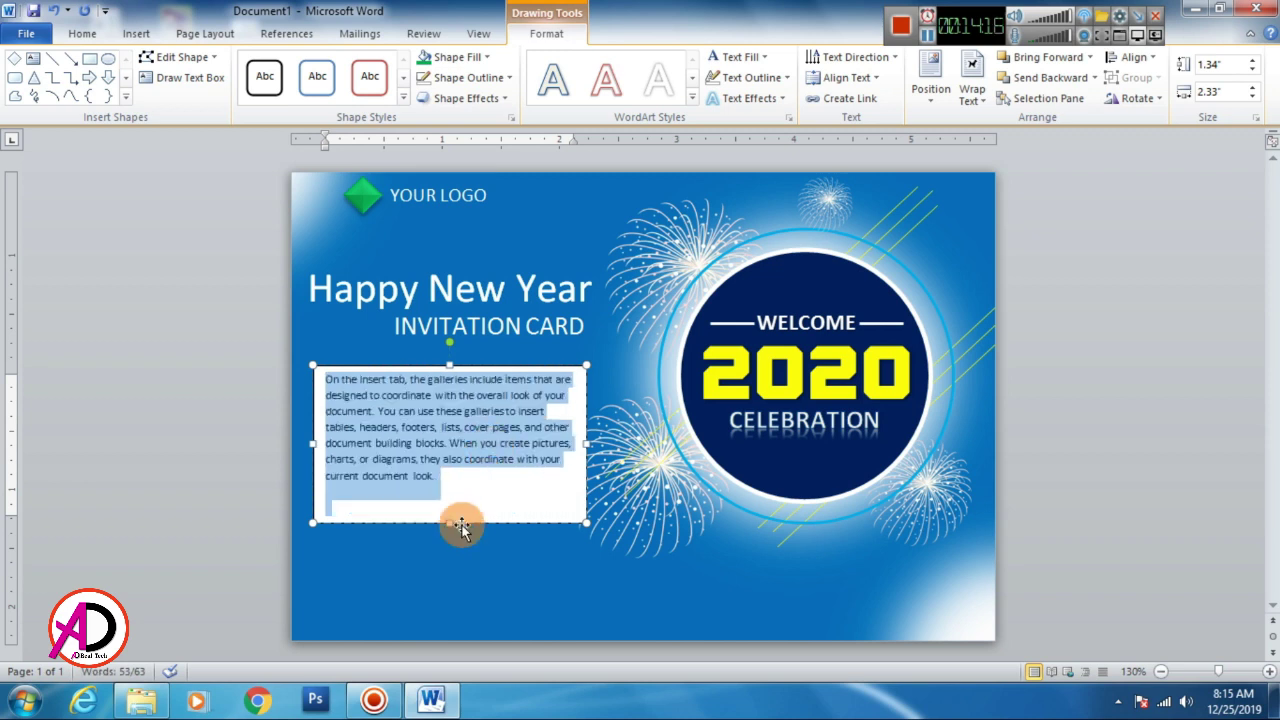
# - Fit the paragraph box under the heading with no fill and no border
pyautogui.moveTo(451, 524); pyautogui.dragTo(452, 490)
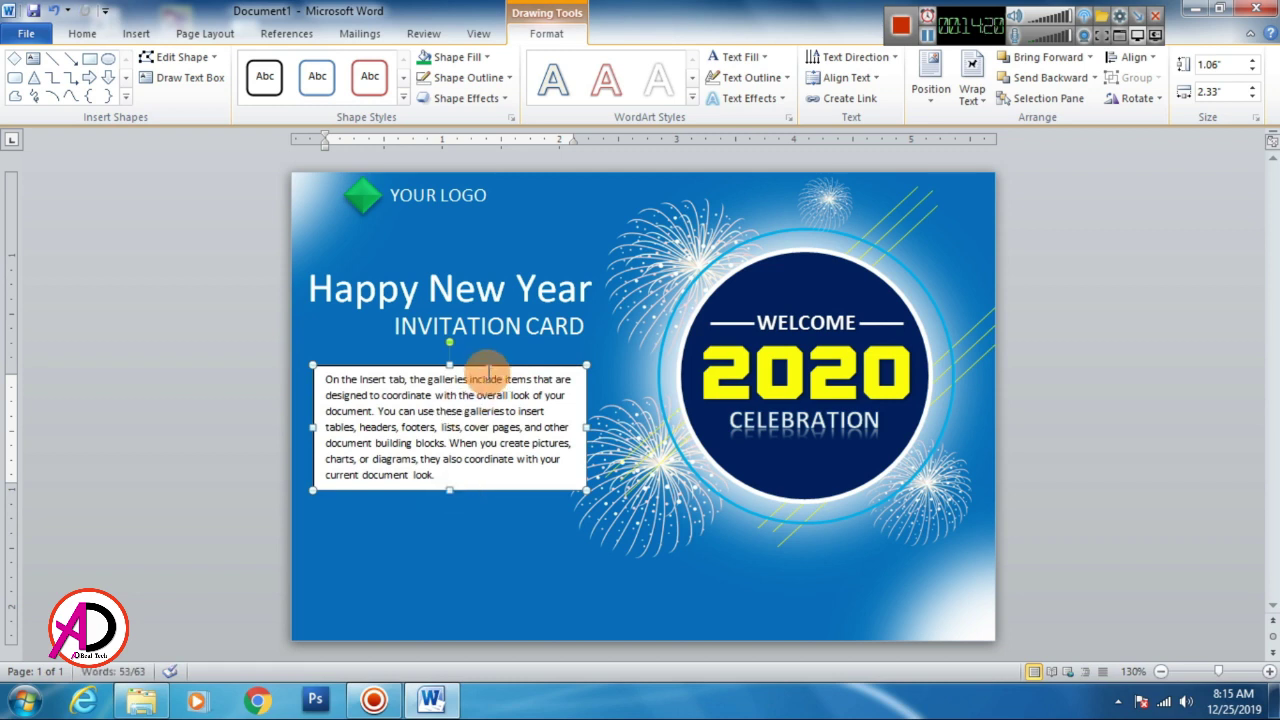
pyautogui.moveTo(485, 367); pyautogui.dragTo(488, 351)
pyautogui.moveTo(460, 467); pyautogui.dragTo(282, 346)
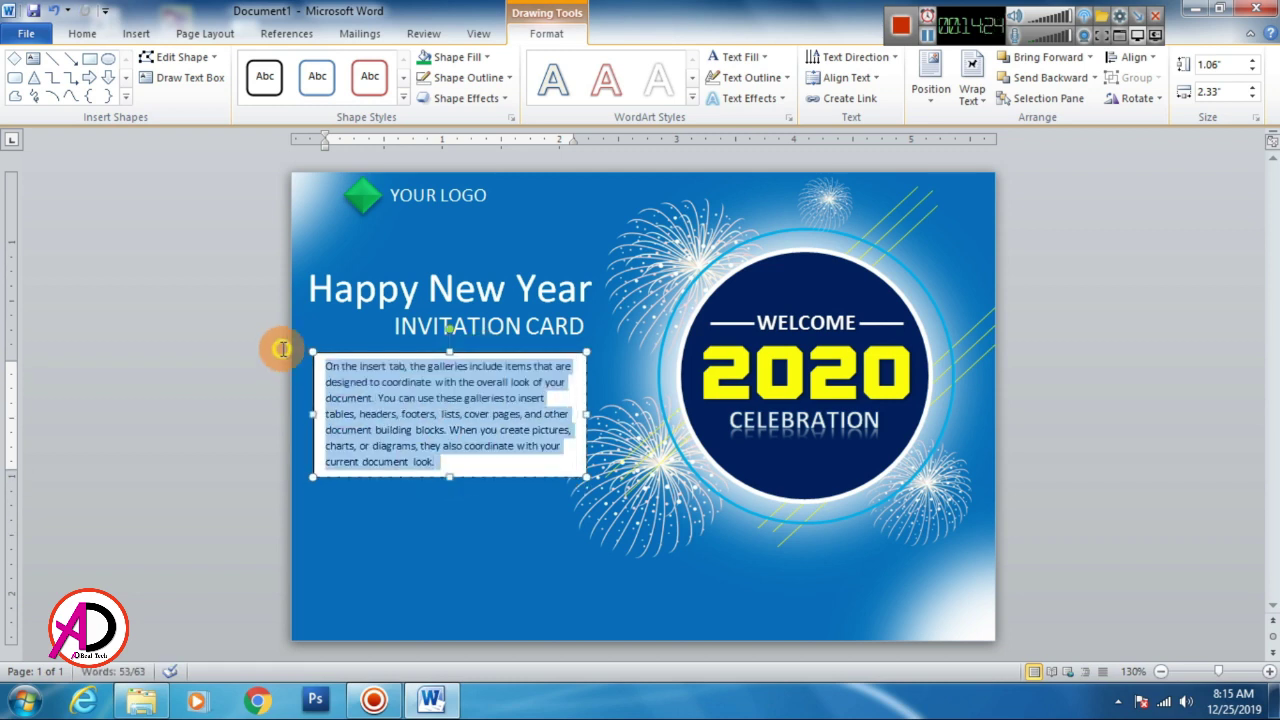
pyautogui.click(458, 57)
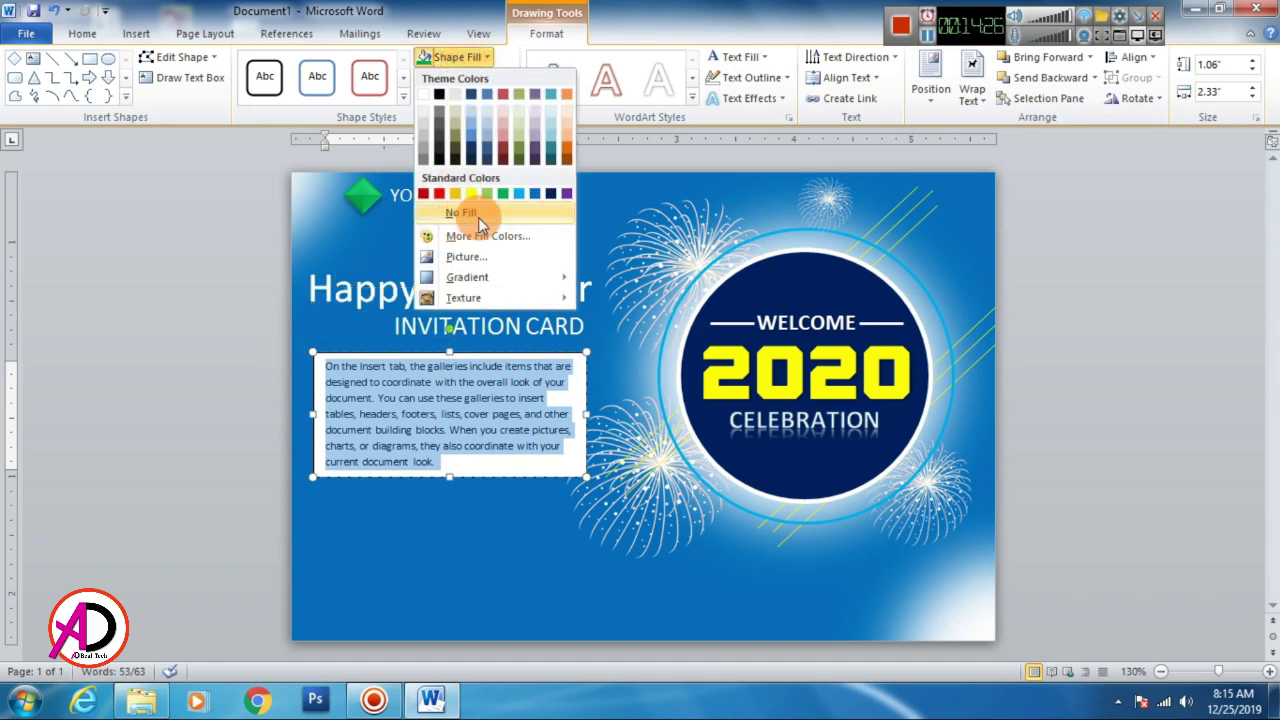
pyautogui.click(518, 212)
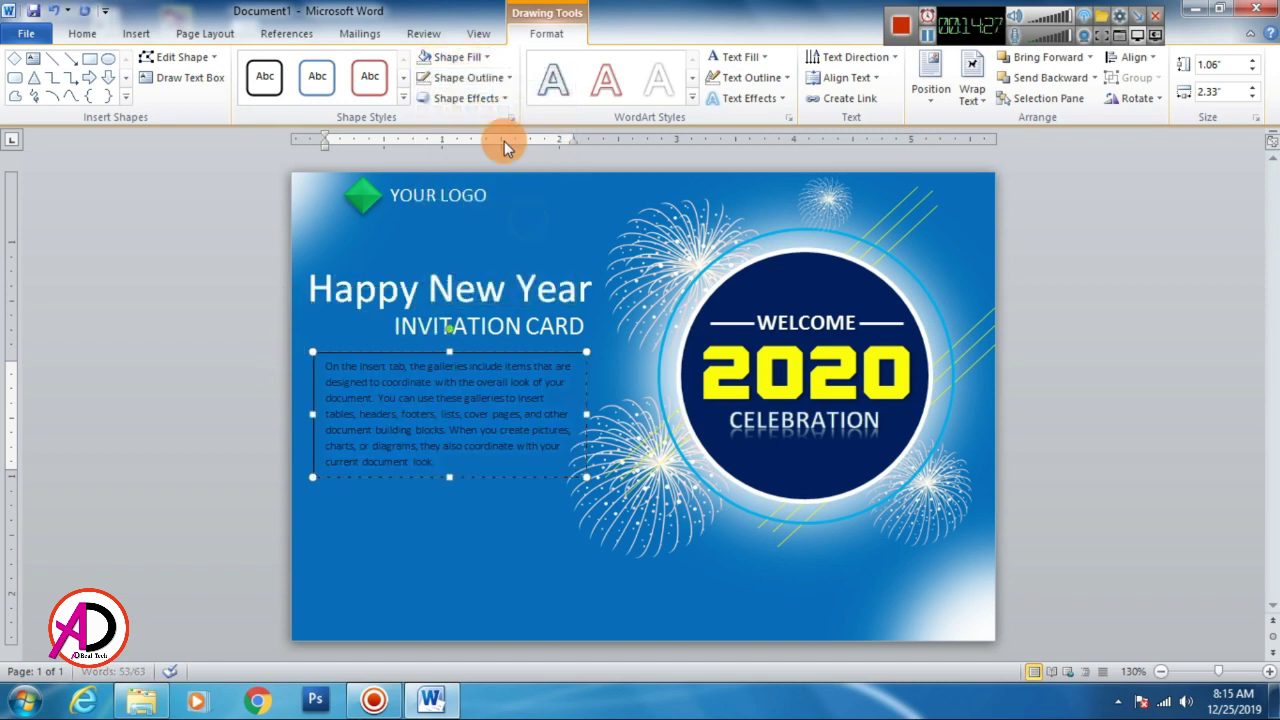
pyautogui.click(468, 77)
pyautogui.click(455, 232)
# - Make the paragraph text white and bold
pyautogui.click(438, 474)
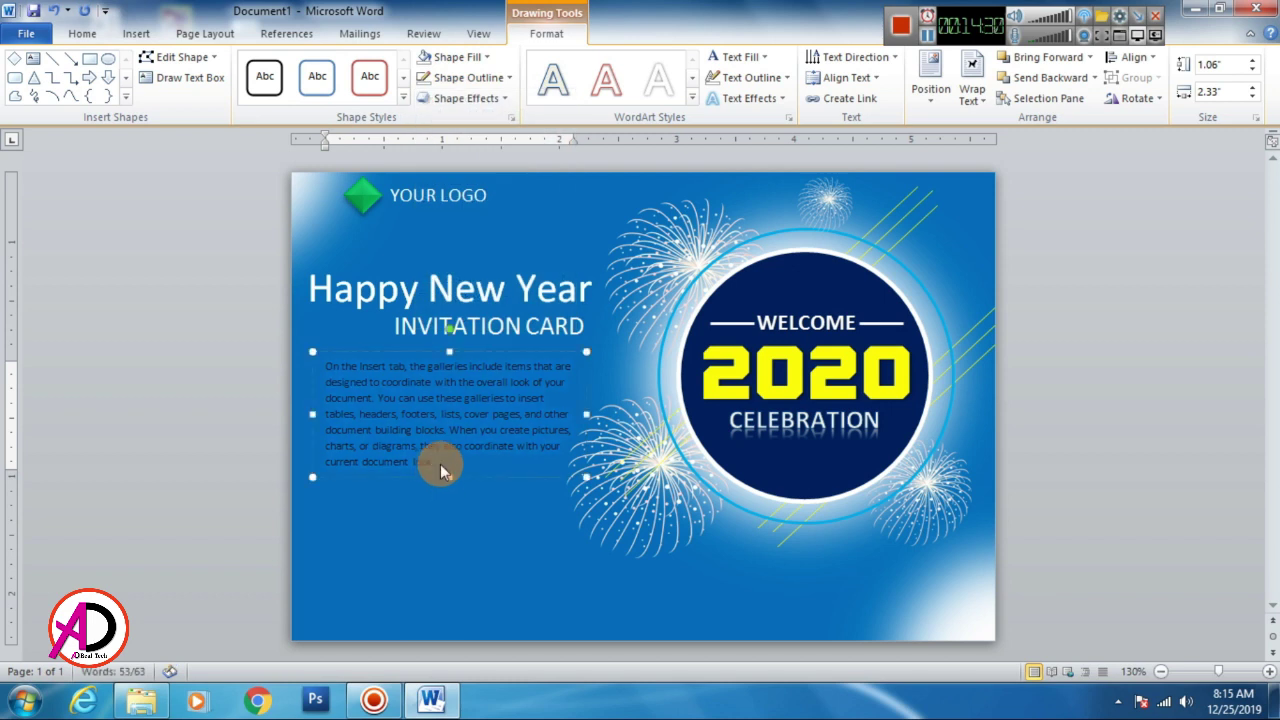
pyautogui.click(718, 62)
pyautogui.click(91, 35)
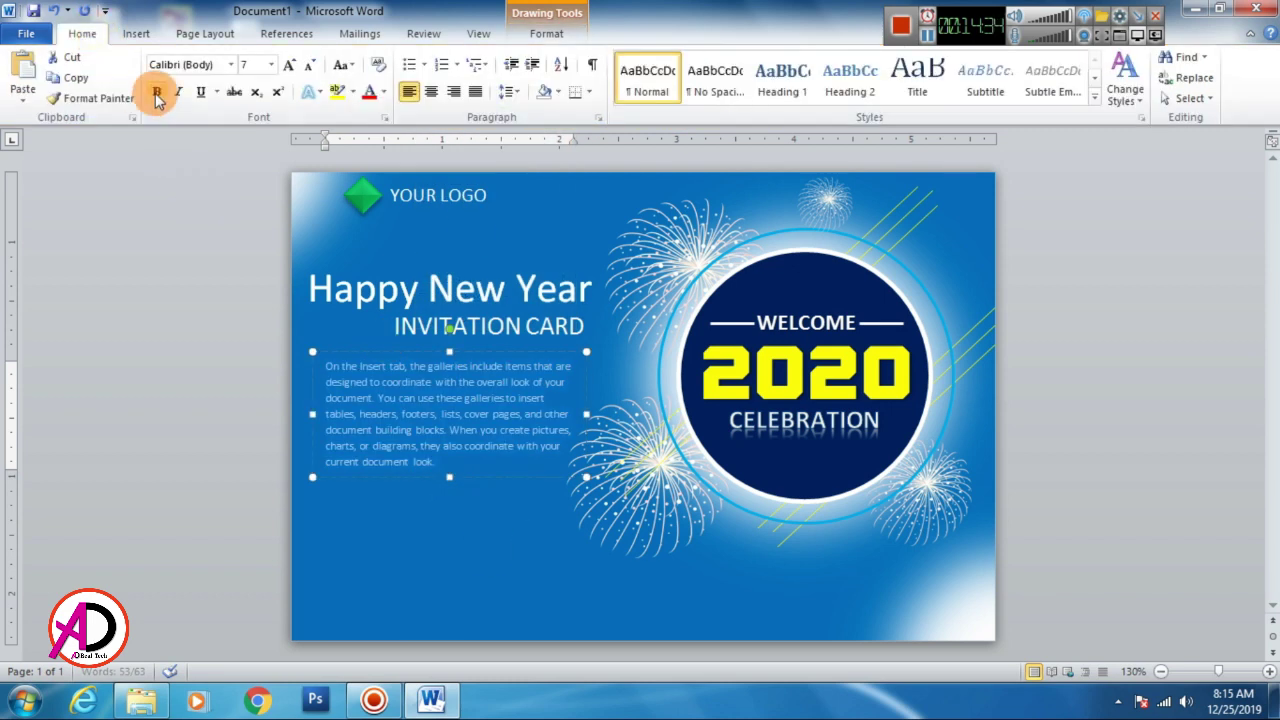
pyautogui.click(156, 91)
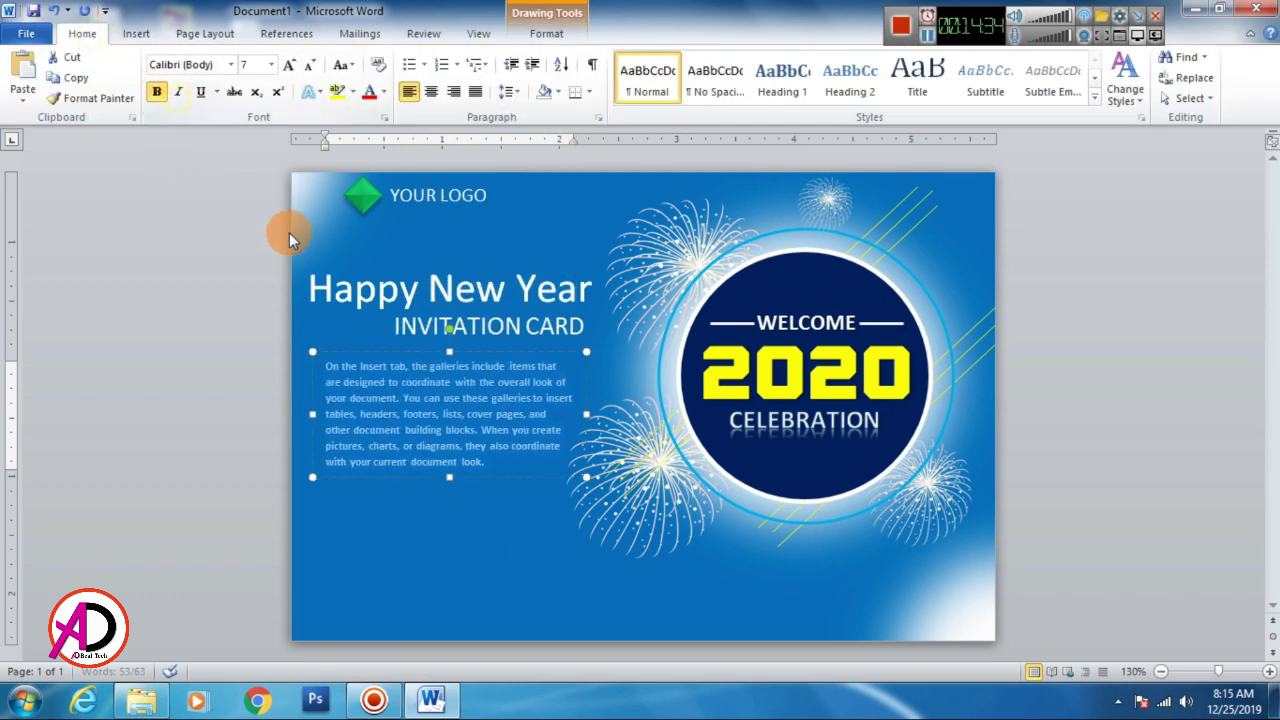
pyautogui.click(1085, 545)
# - Nudge the paragraph box three steps left to align it under Happy New Year
pyautogui.click(450, 378)
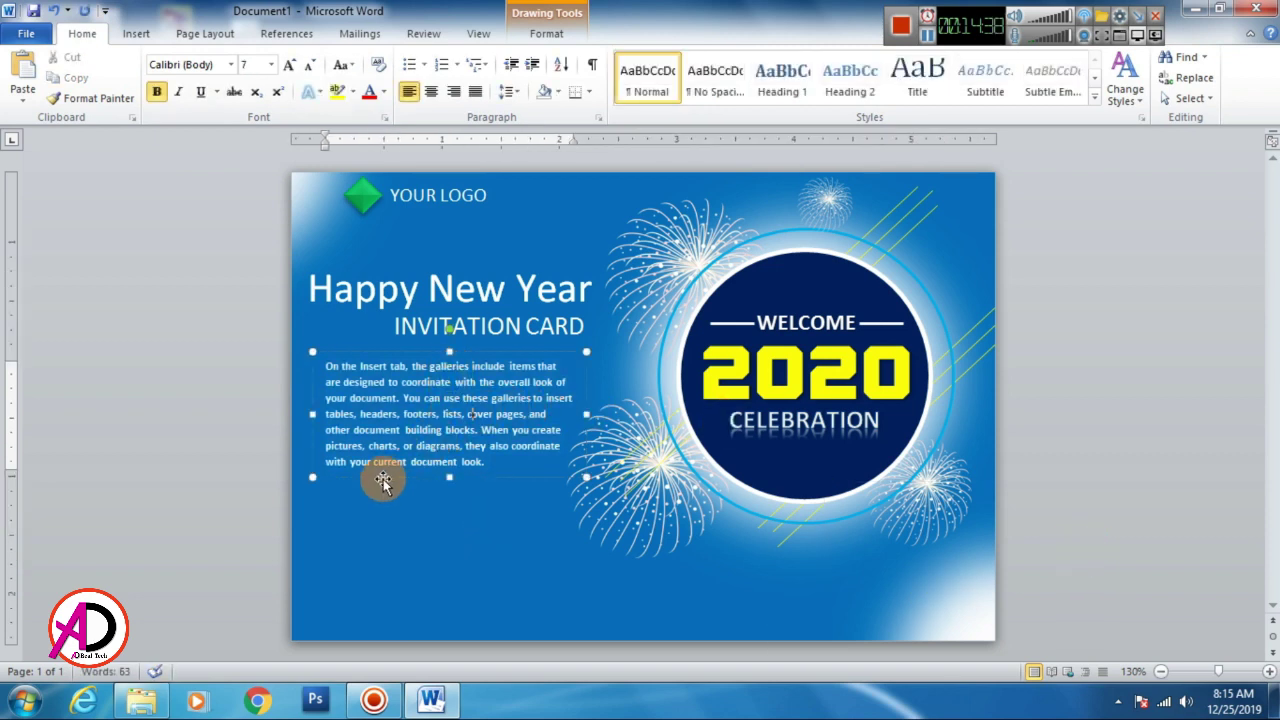
pyautogui.press('Left')
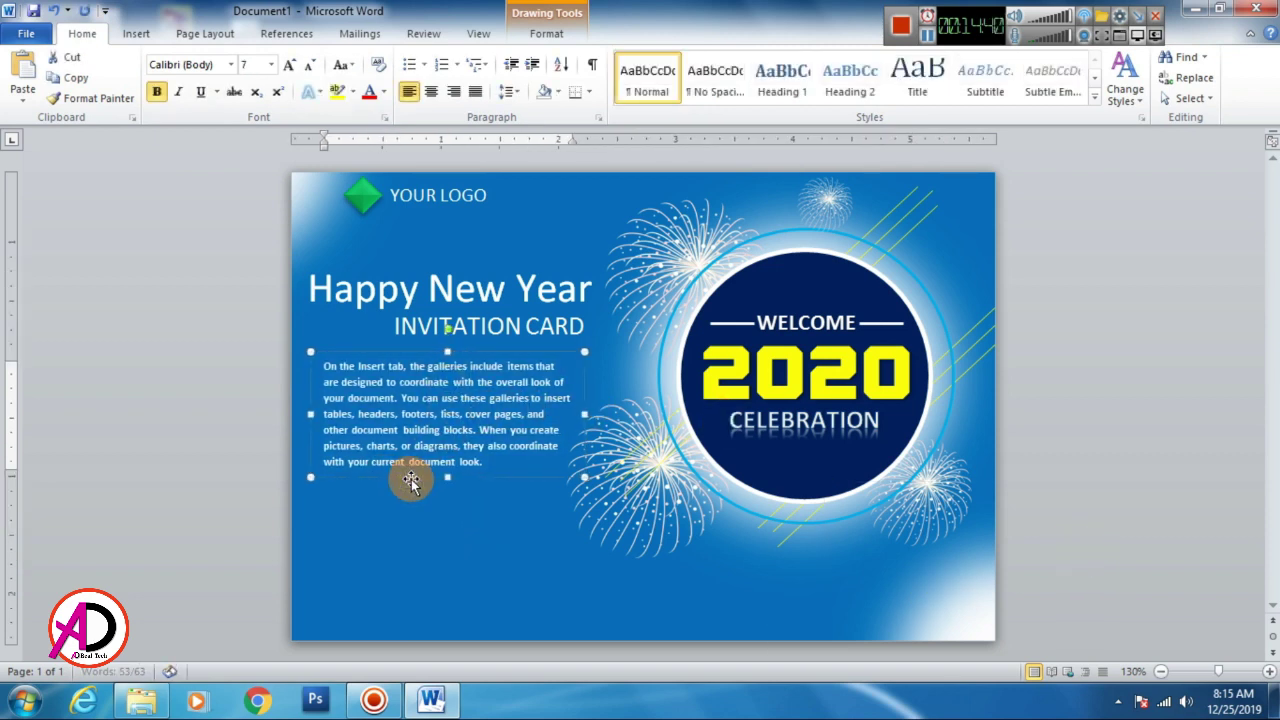
pyautogui.press('Left')
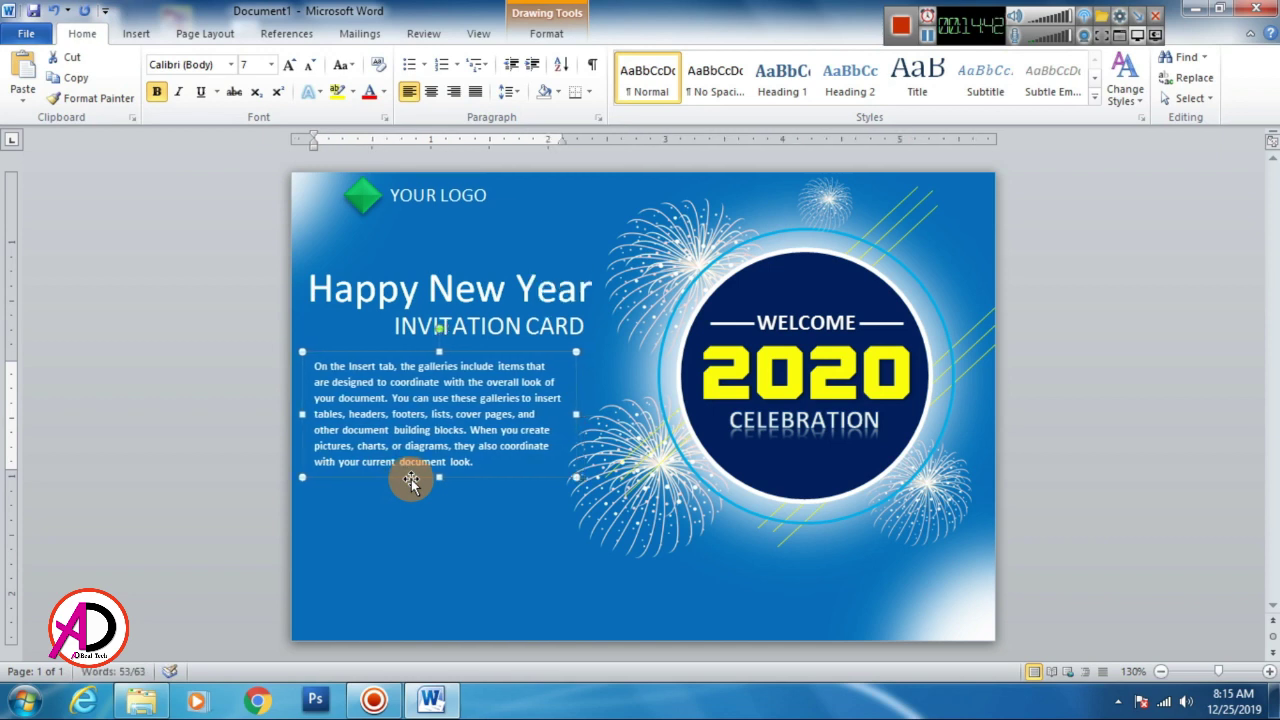
pyautogui.press('Left')
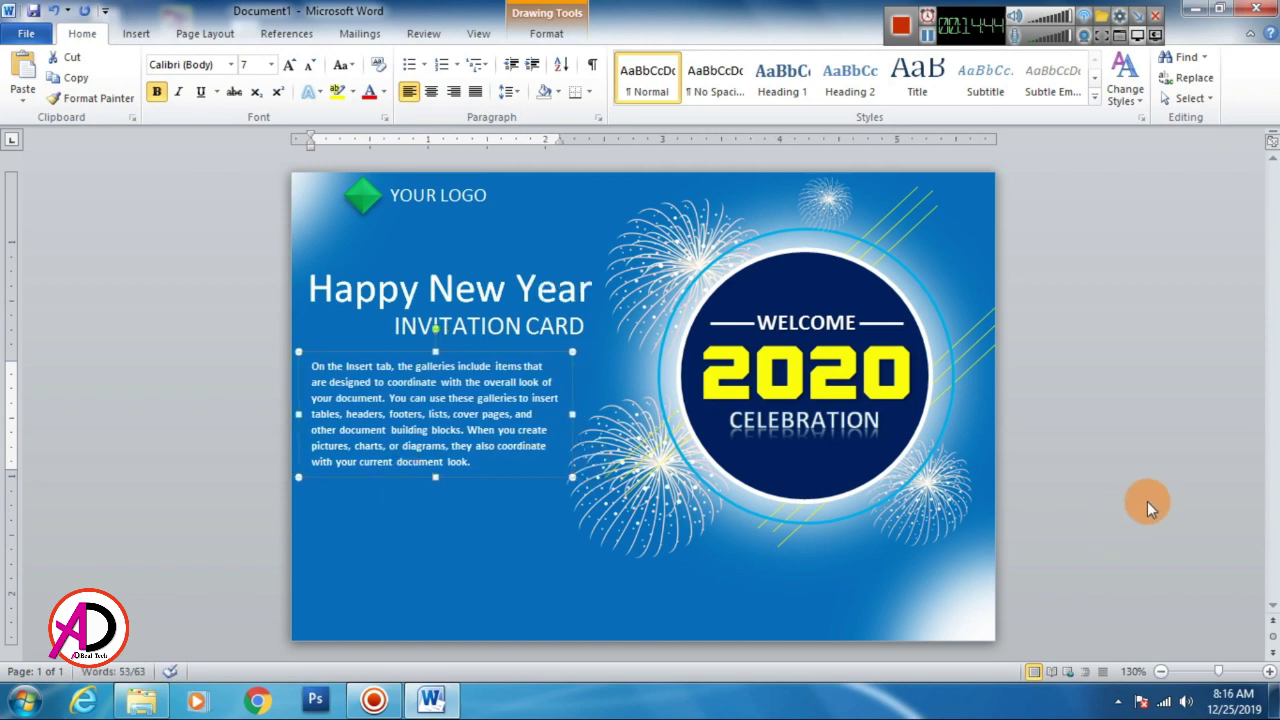
pyautogui.click(1147, 501)
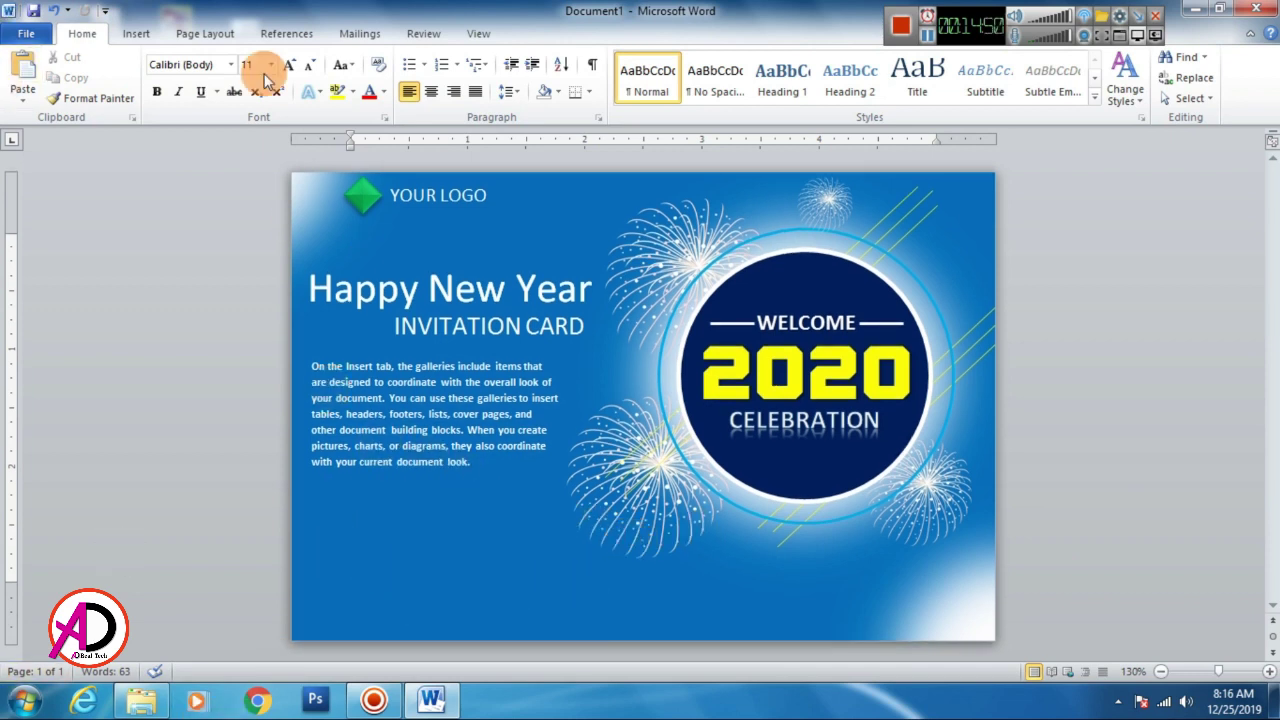
# - Insert a WordArt box at the card's lower left reading the company name text
pyautogui.click(138, 36)
pyautogui.click(891, 92)
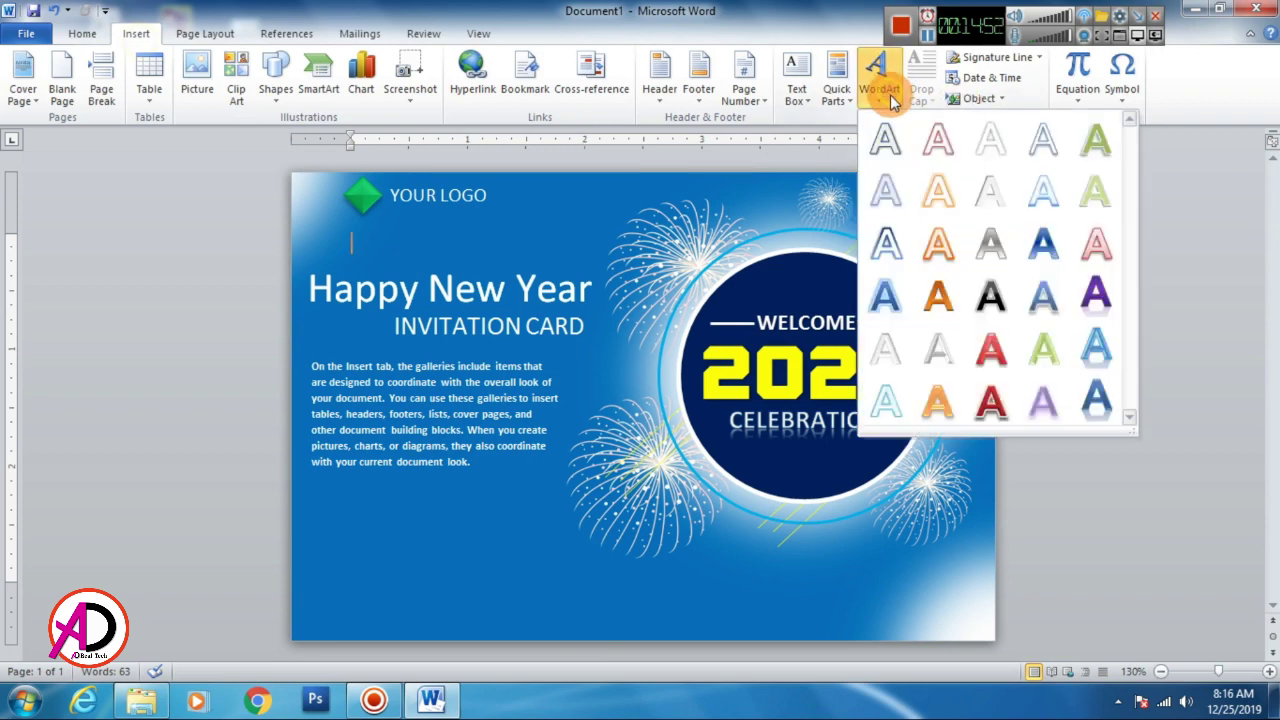
pyautogui.click(892, 137)
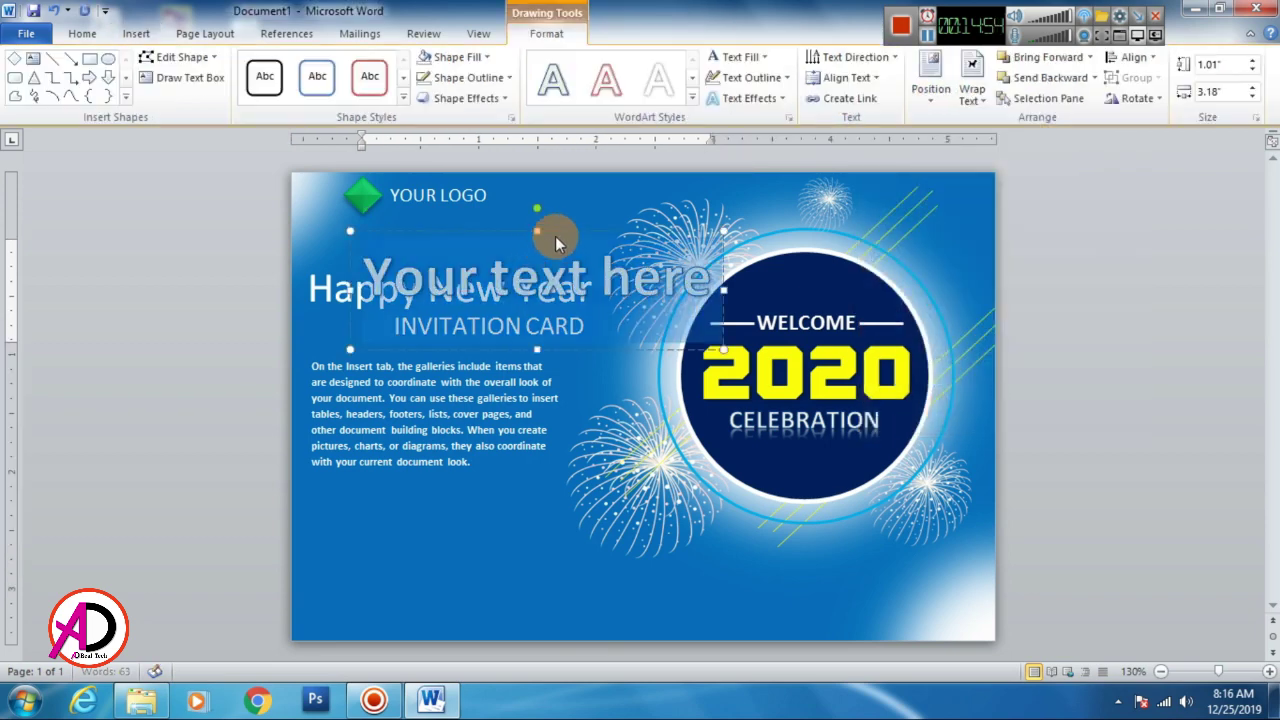
pyautogui.moveTo(555, 236); pyautogui.dragTo(467, 525)
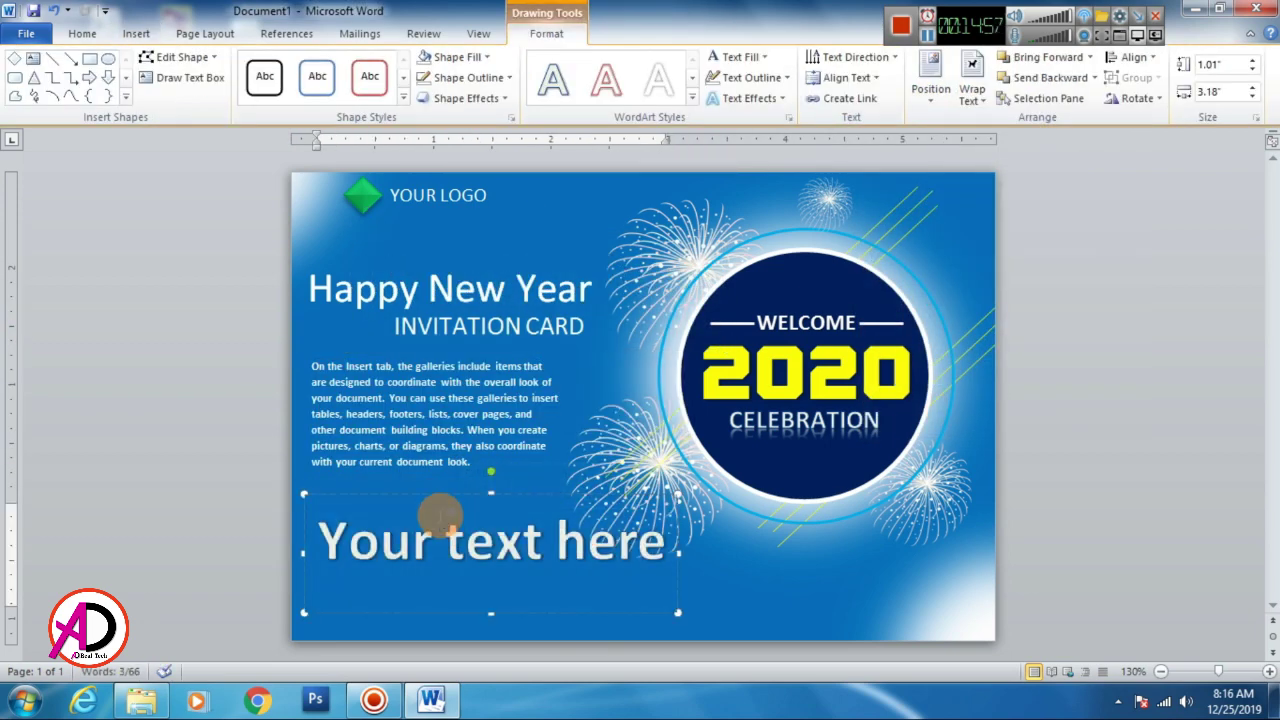
pyautogui.write('your com')
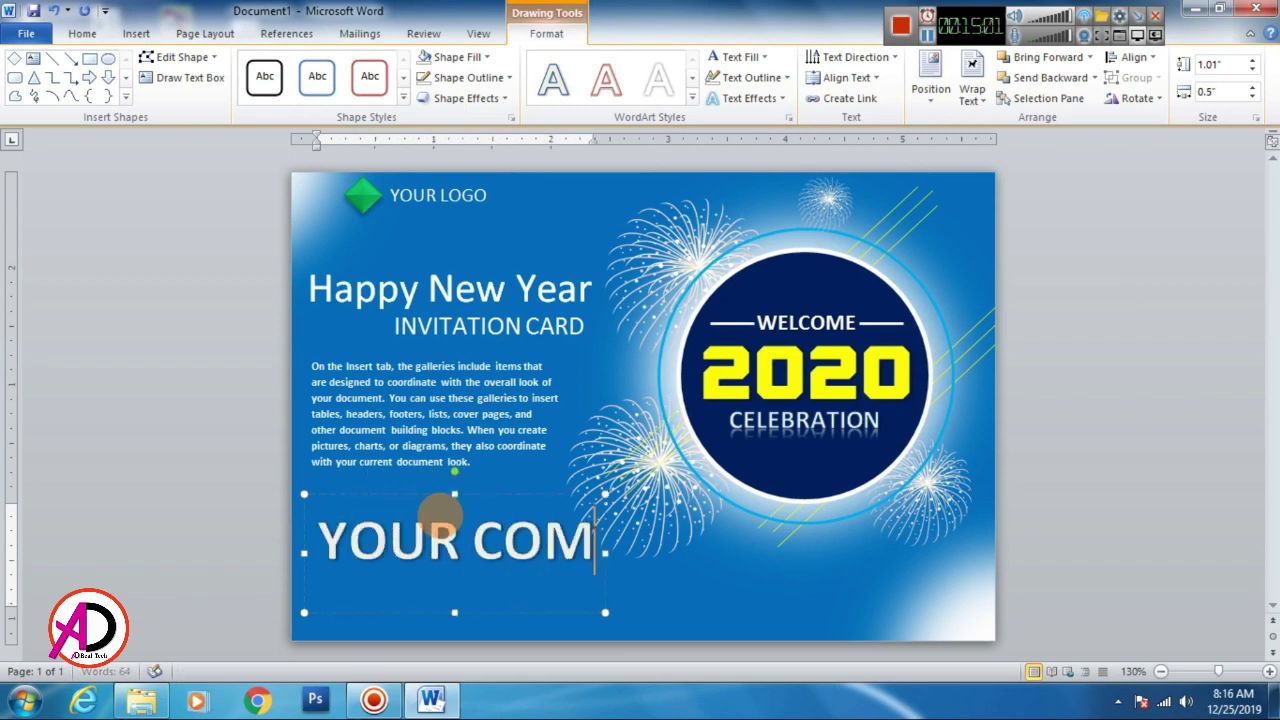
pyautogui.write('apne')
pyautogui.press('BackSpace')
pyautogui.press('BackSpace')
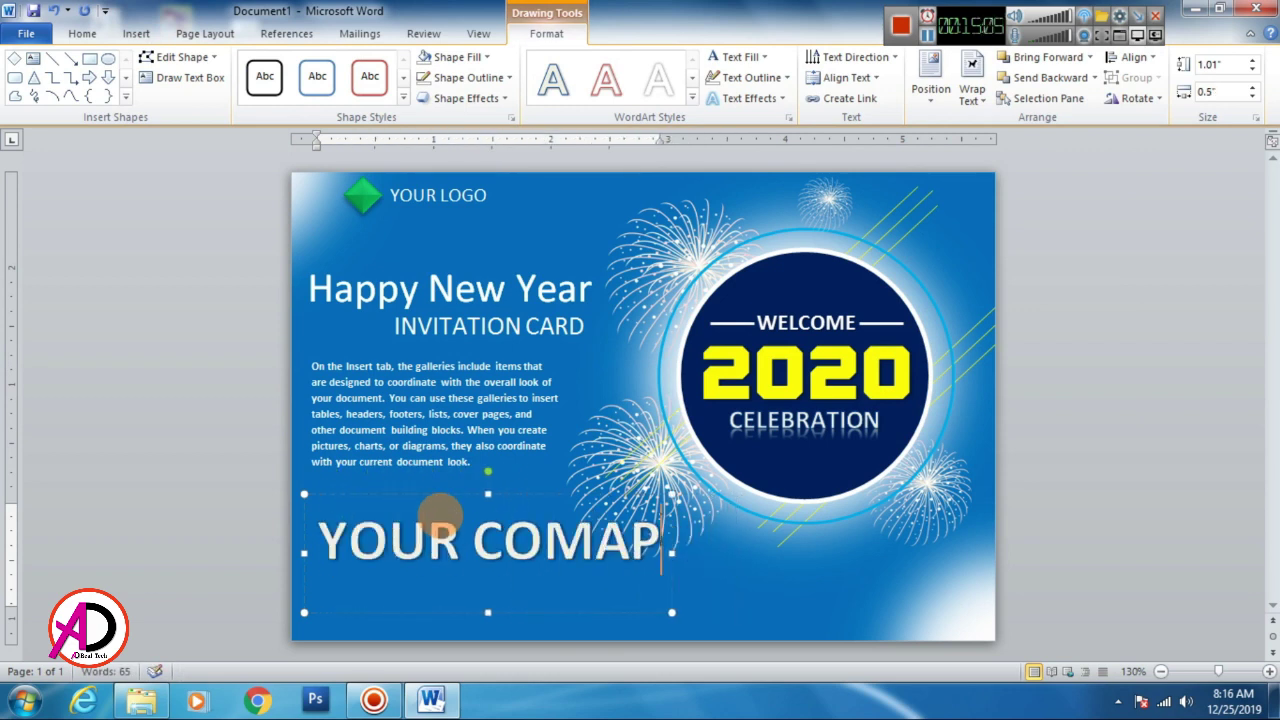
pyautogui.press('BackSpace')
pyautogui.press('BackSpace')
pyautogui.write('pany name')
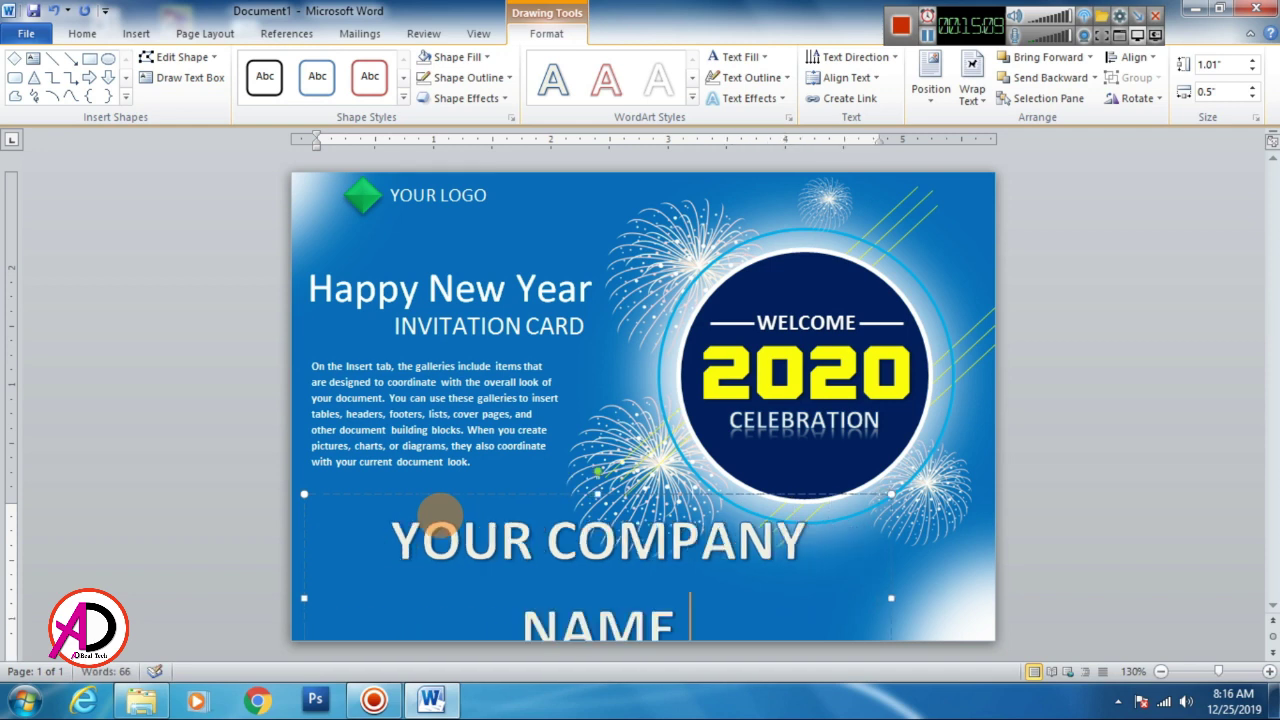
pyautogui.write(' here')
# - Trim it to 'COMPANY NAME HERE' at 18 pt and nudge it lower left
pyautogui.hotkey('ctrl', 'a')
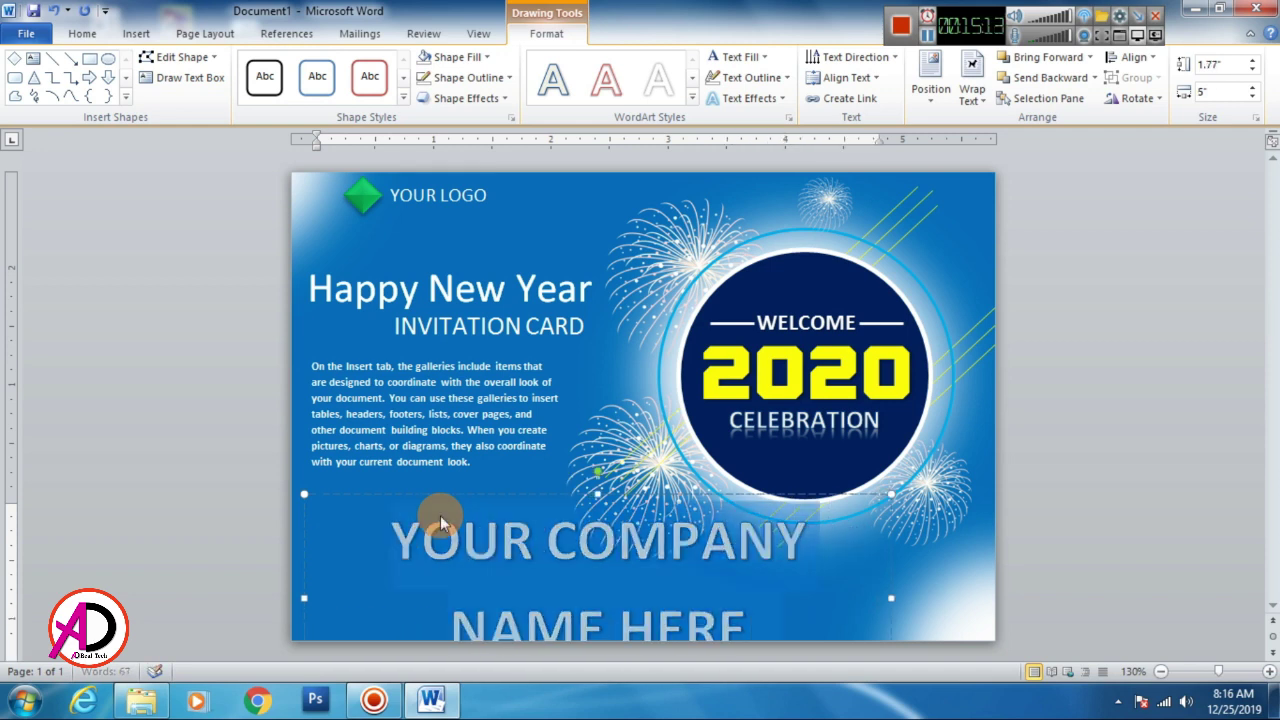
pyautogui.hotkey('ctrl', 'shift', ',')
pyautogui.hotkey('ctrl', 'shift', ',')
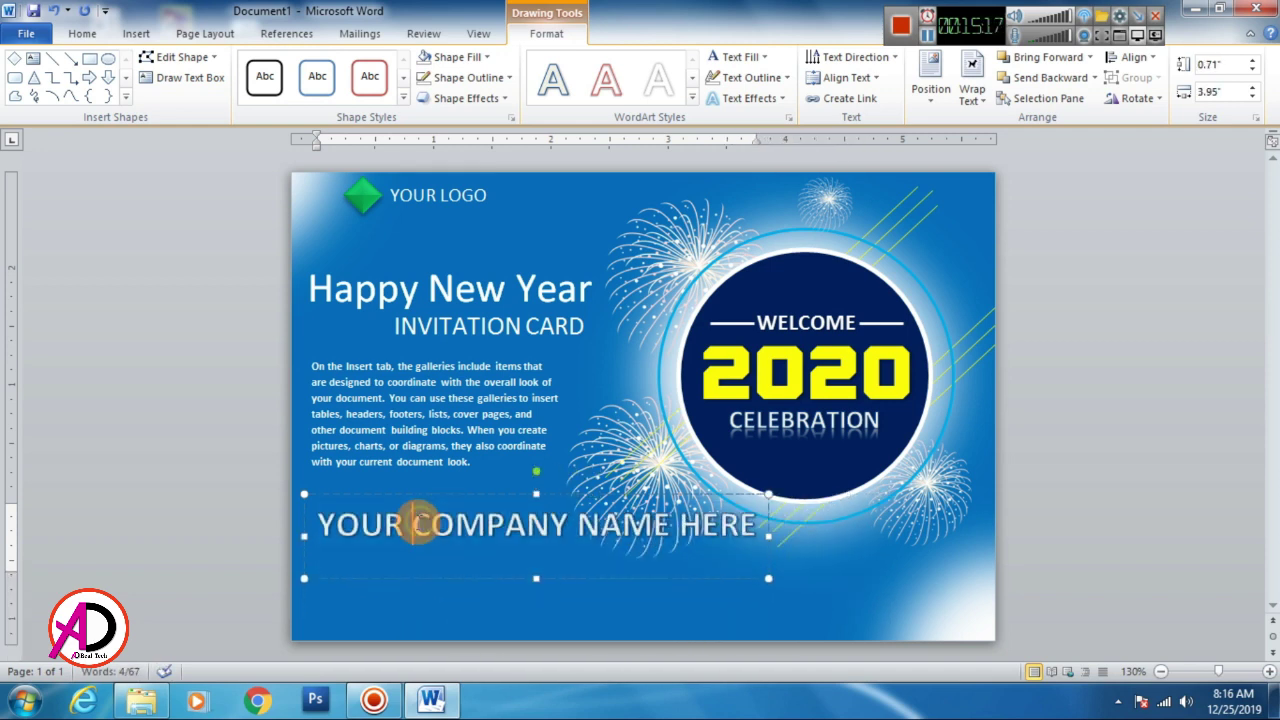
pyautogui.click(414, 523)
pyautogui.press('BackSpace')
pyautogui.press('BackSpace')
pyautogui.press('BackSpace')
pyautogui.press('BackSpace')
pyautogui.press('BackSpace')
pyautogui.hotkey('ctrl', 'a')
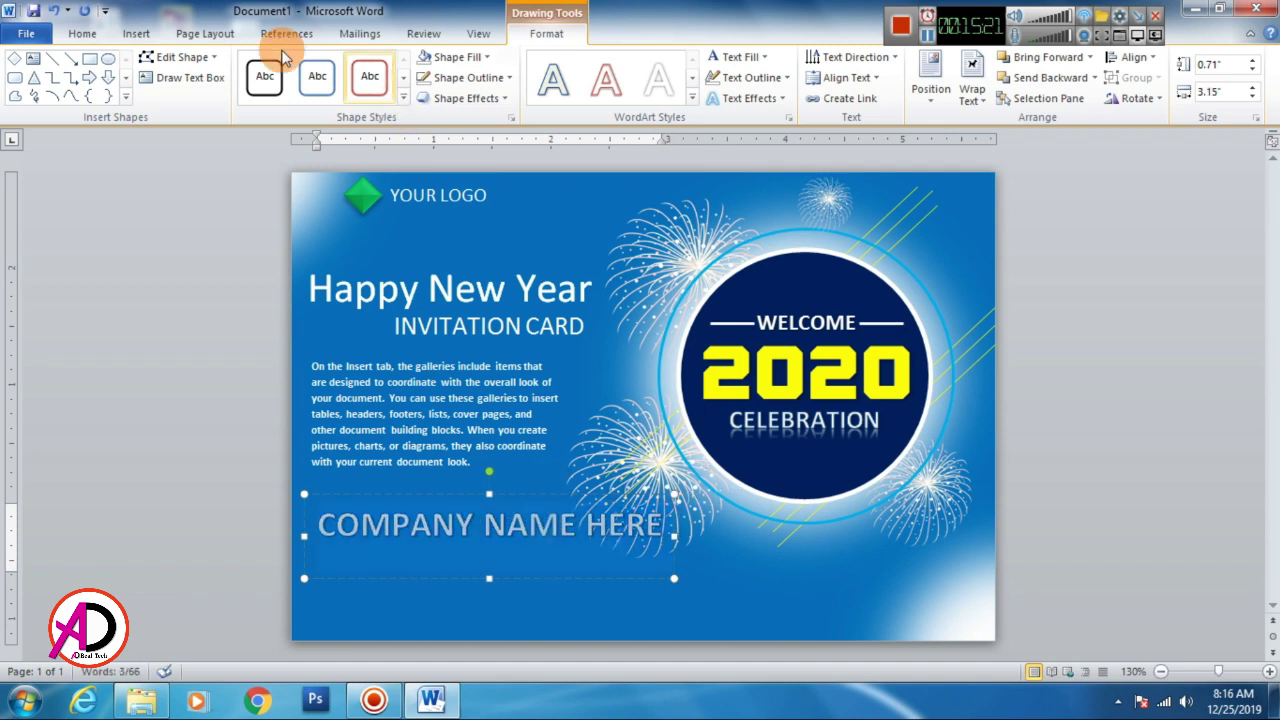
pyautogui.hotkey('ctrl', 'shift', ',')
pyautogui.hotkey('ctrl', 'shift', ',')
pyautogui.click(387, 497)
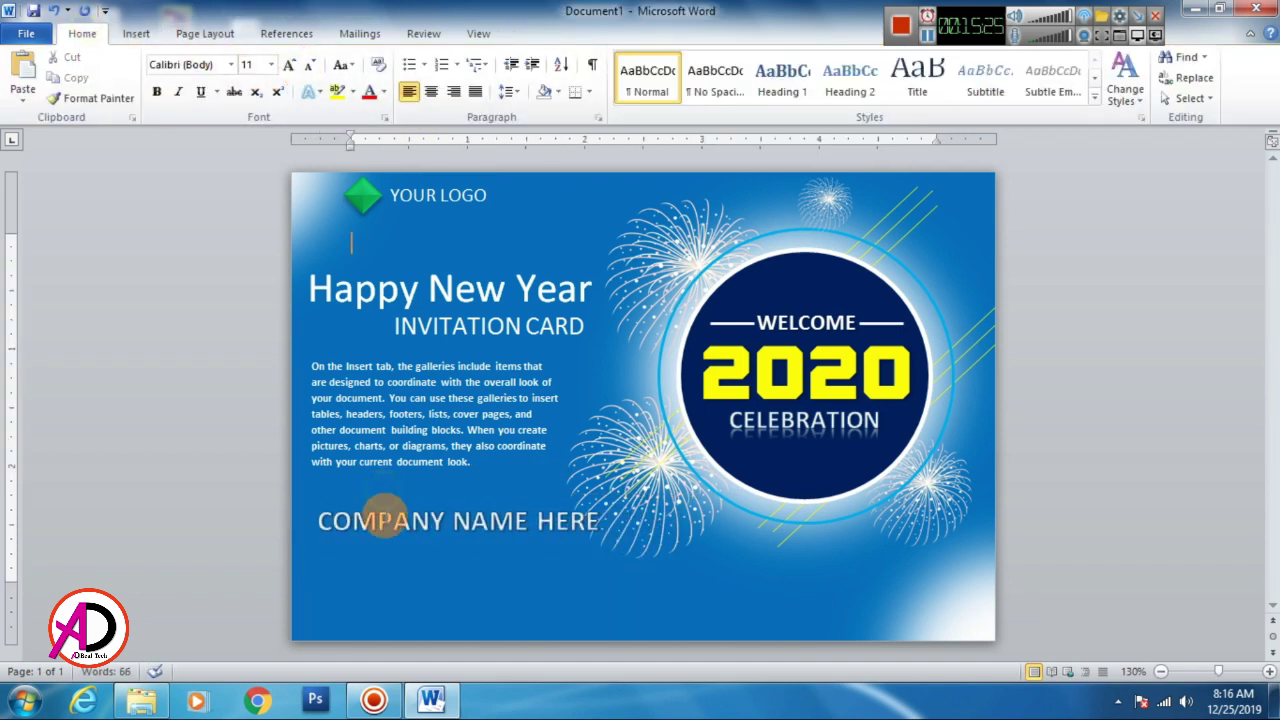
pyautogui.moveTo(387, 497); pyautogui.dragTo(379, 513)
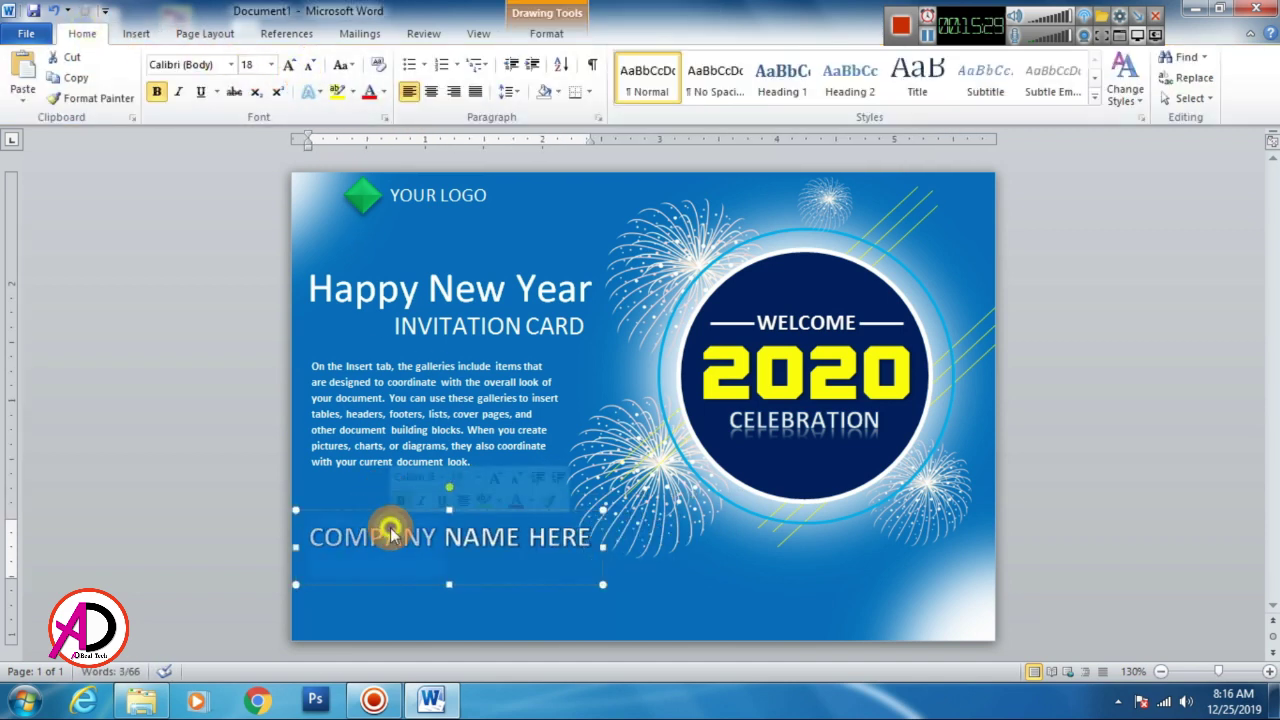
# - Fill COMPANY NAME HERE with yellow and drag a duplicate just beneath it
pyautogui.click(547, 33)
pyautogui.click(730, 58)
pyautogui.click(772, 217)
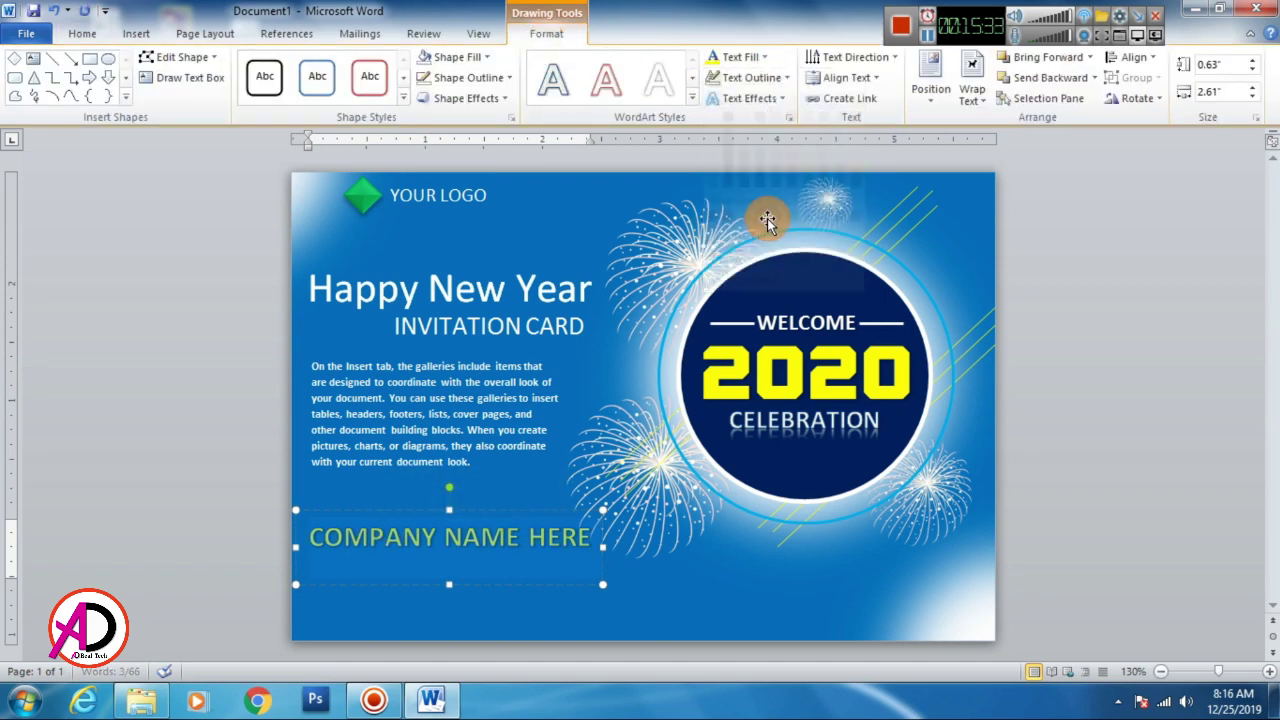
pyautogui.click(752, 98)
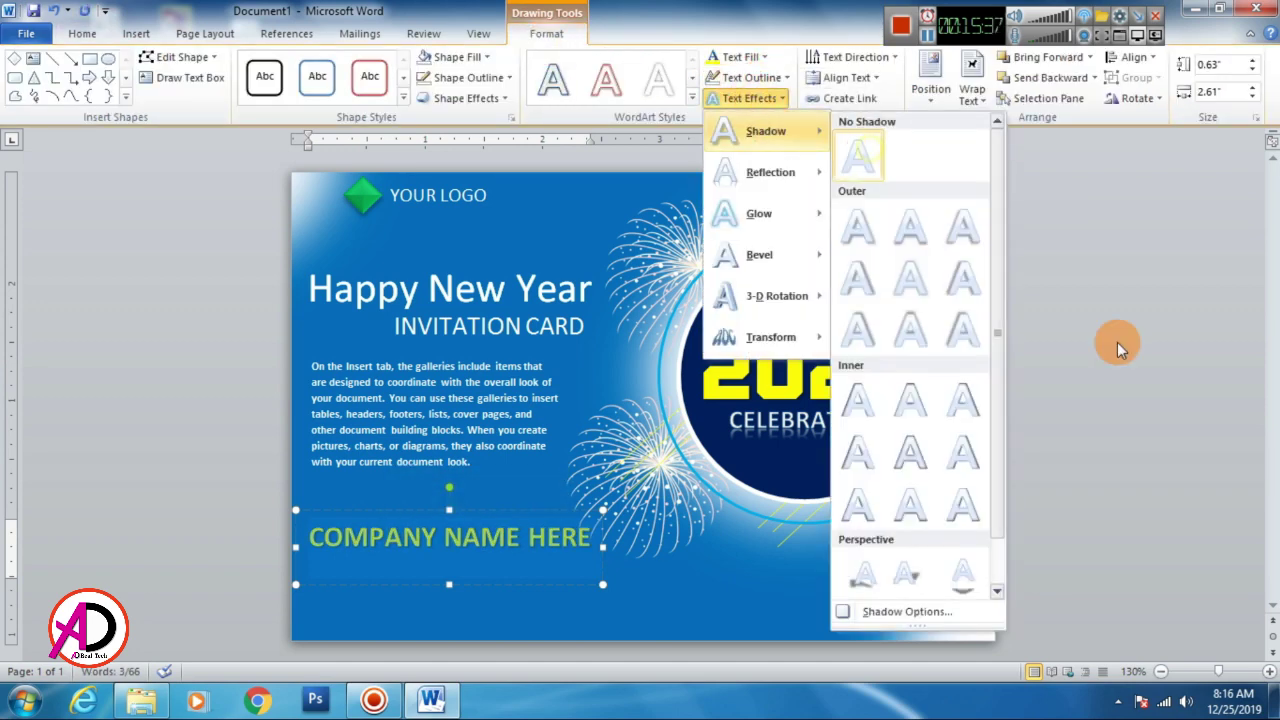
pyautogui.click(1117, 343)
pyautogui.click(463, 555)
pyautogui.moveTo(472, 508)
pyautogui.mouseDown()
pyautogui.moveTo(553, 545)
pyautogui.moveTo(600, 612)
pyautogui.mouseUp()
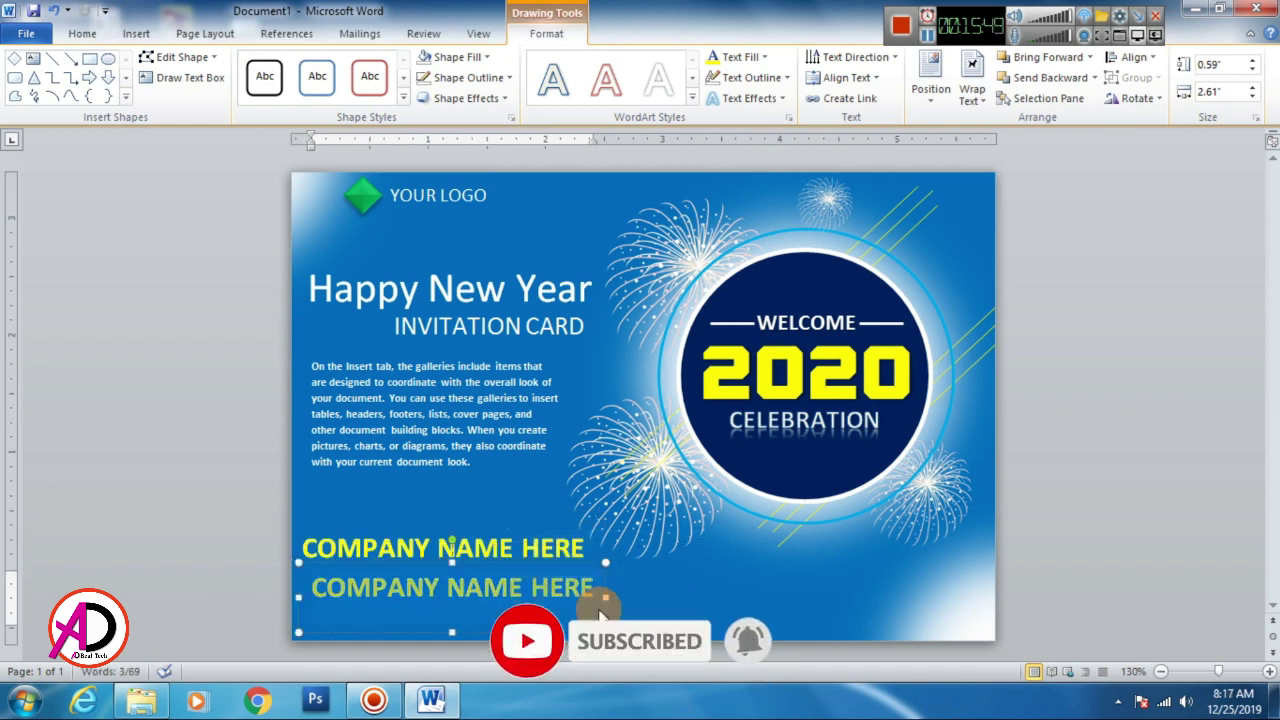
# - Change the copy to 'Address here', shrink it to 16 pt, and position it under NAME HERE
pyautogui.write('A')
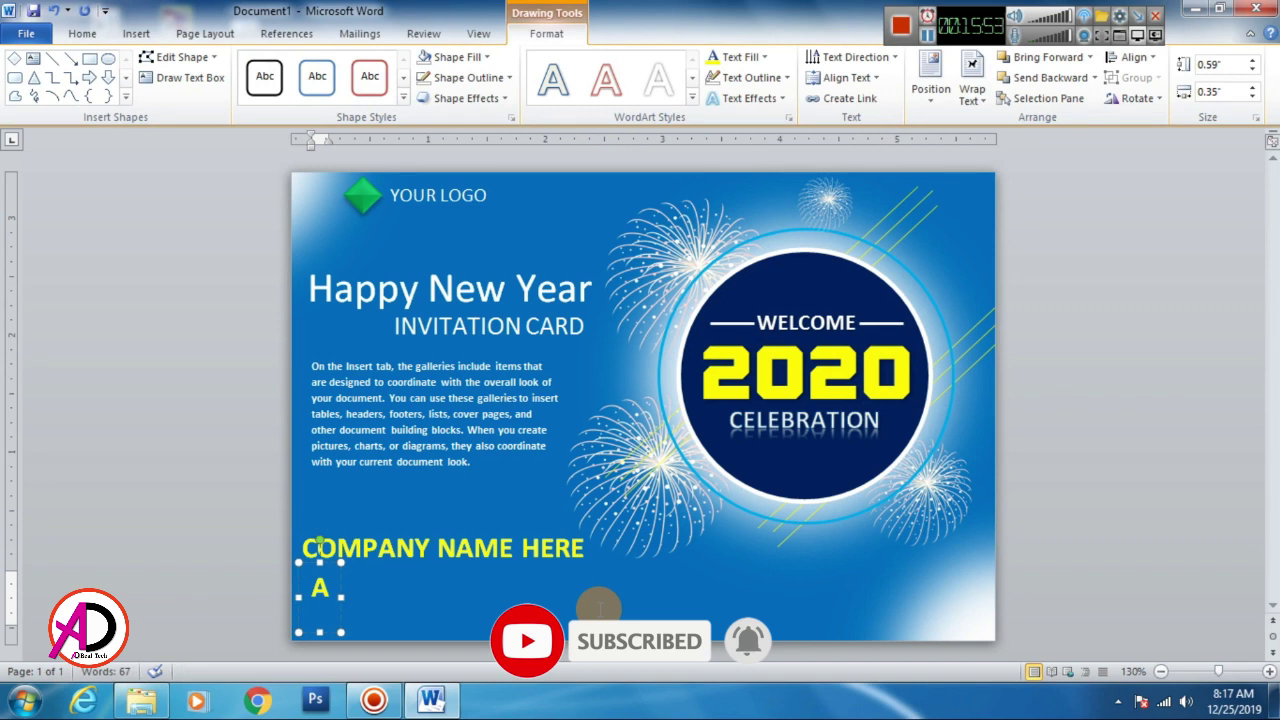
pyautogui.write('ddress here')
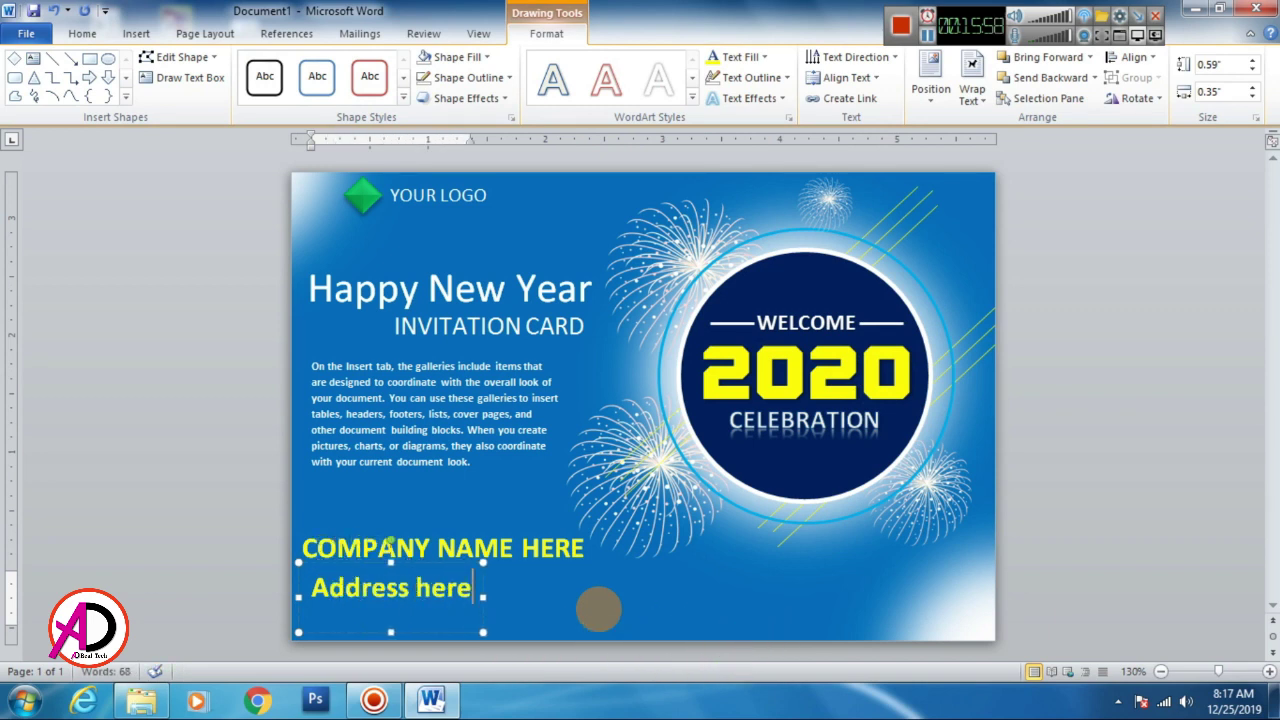
pyautogui.hotkey('ctrl', 'a')
pyautogui.click(82, 33)
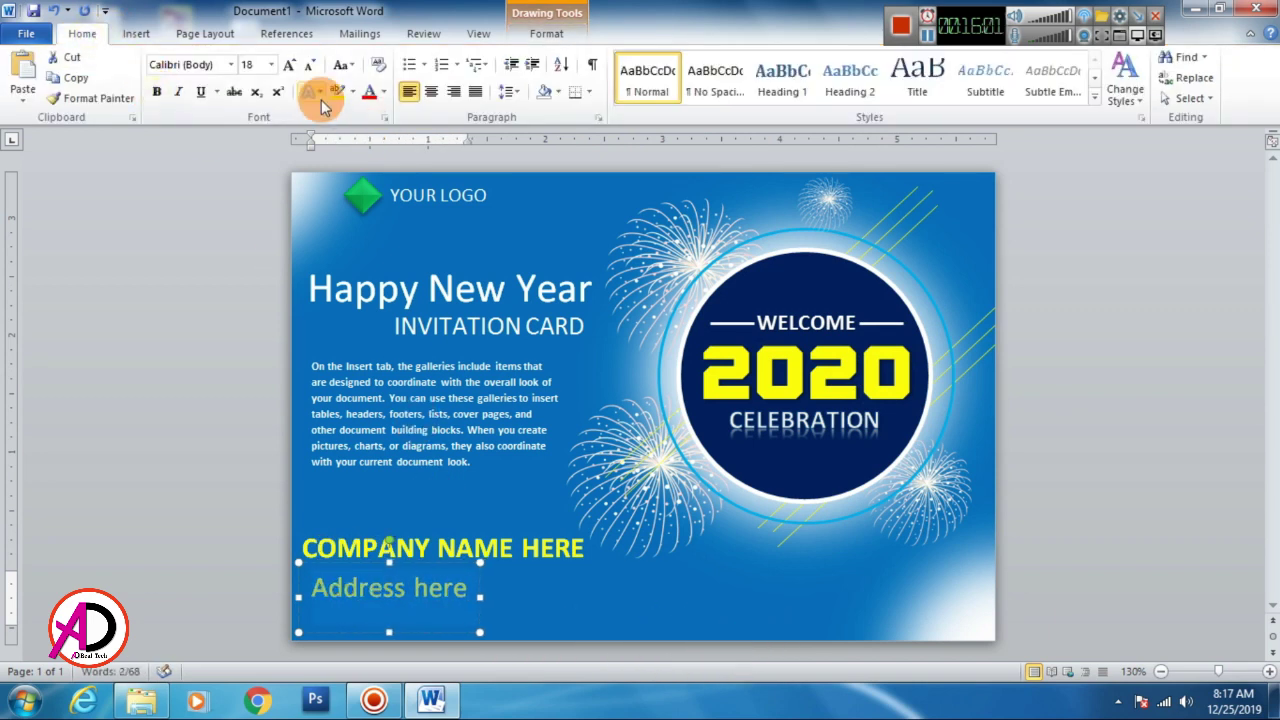
pyautogui.click(312, 66)
pyautogui.moveTo(423, 563); pyautogui.dragTo(549, 558)
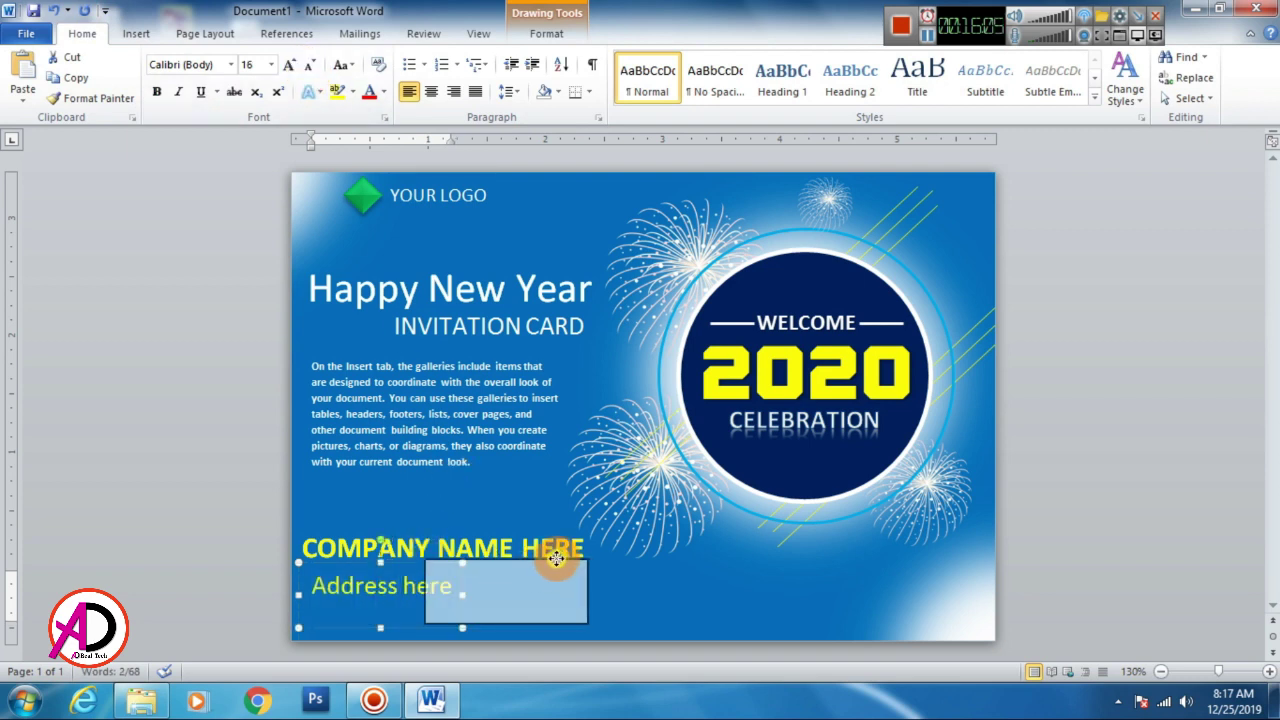
pyautogui.press('Up')
pyautogui.press('Up')
pyautogui.press('Up')
pyautogui.press('Right')
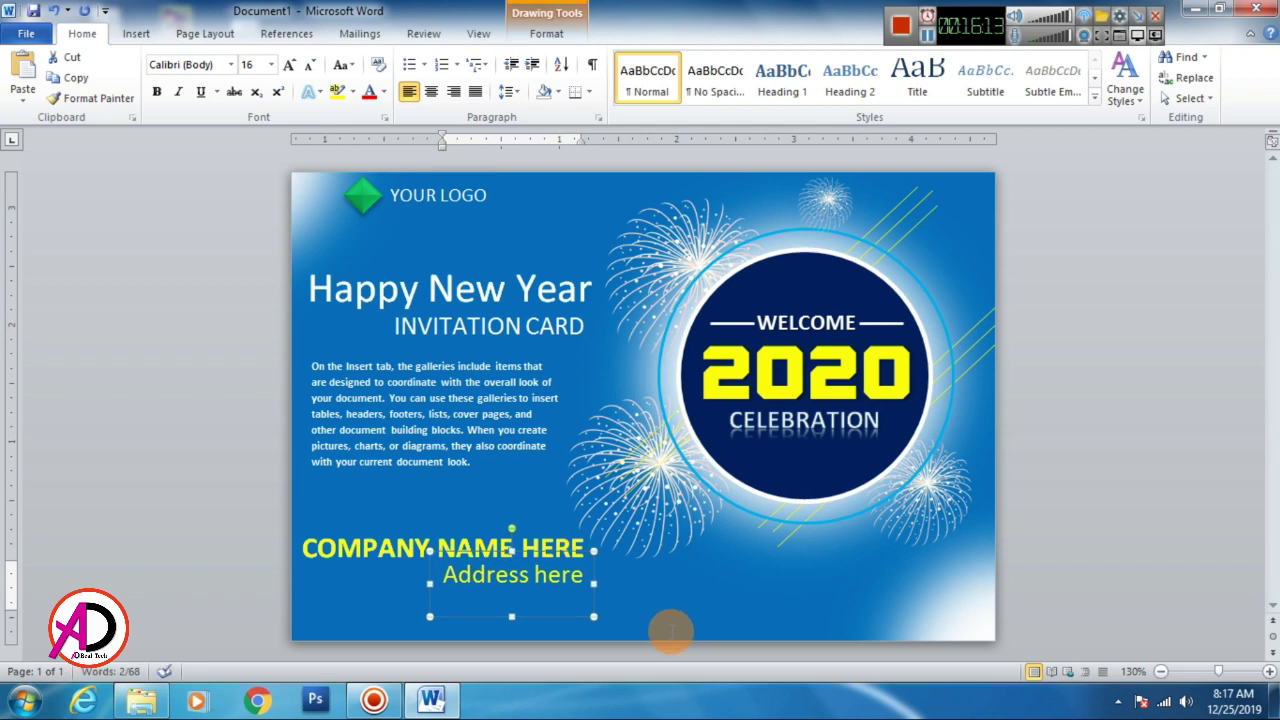
# - Duplicate the address line below it and change the text to 'Contact Here'
pyautogui.moveTo(549, 545)
pyautogui.mouseDown()
pyautogui.moveTo(575, 583)
pyautogui.moveTo(550, 606)
pyautogui.mouseUp()
pyautogui.write('Contact Here')
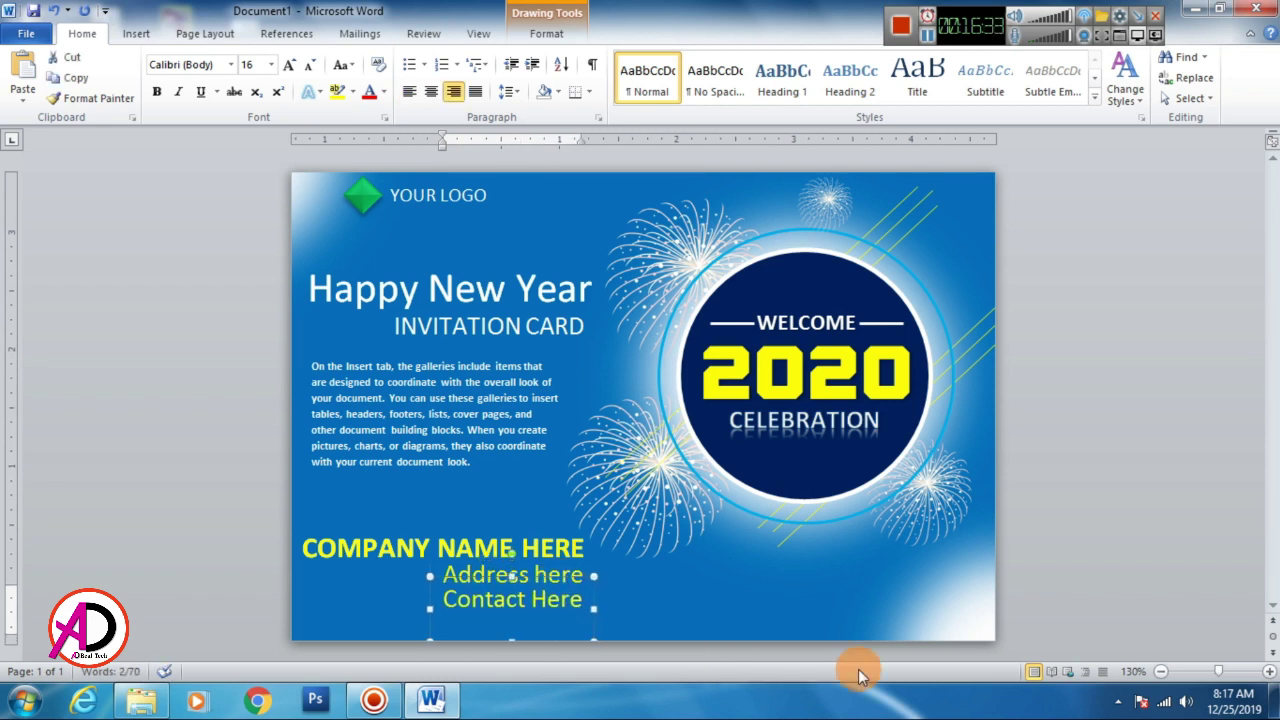
pyautogui.click(417, 608)
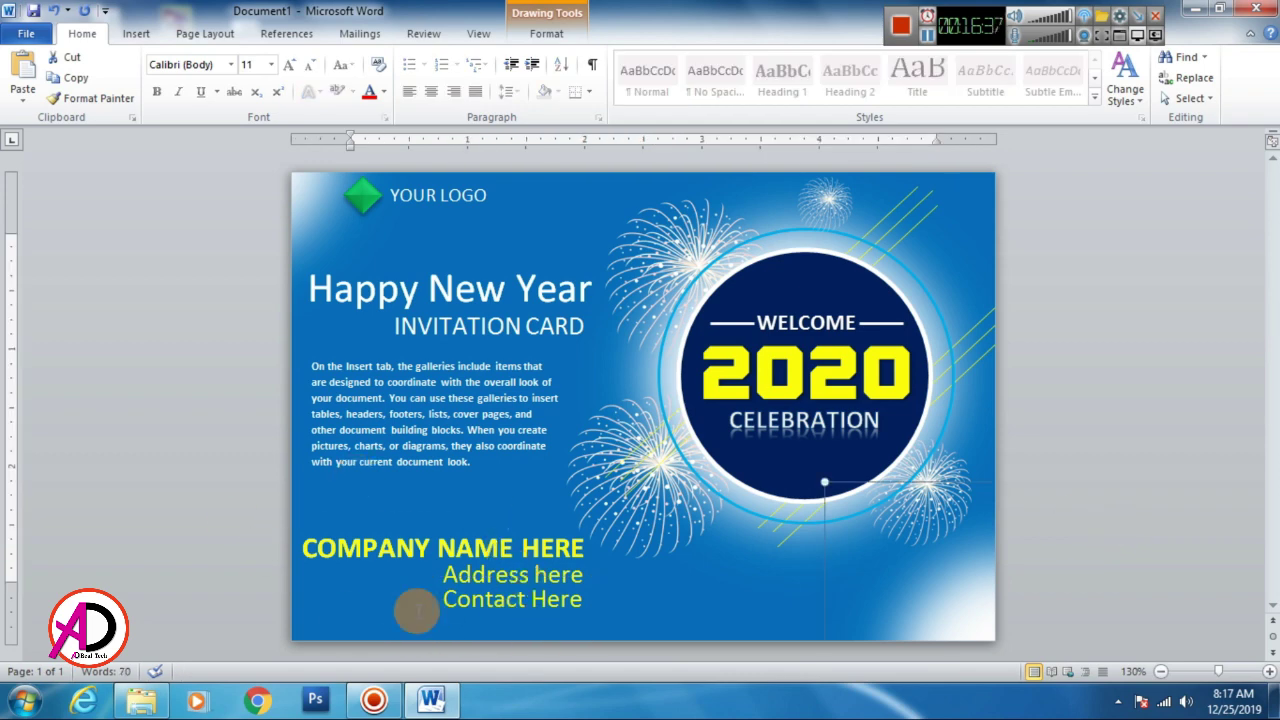
# - Pick a shape from the Insert Shapes gallery to draw on the card
pyautogui.click(136, 33)
pyautogui.click(276, 78)
pyautogui.click(340, 137)
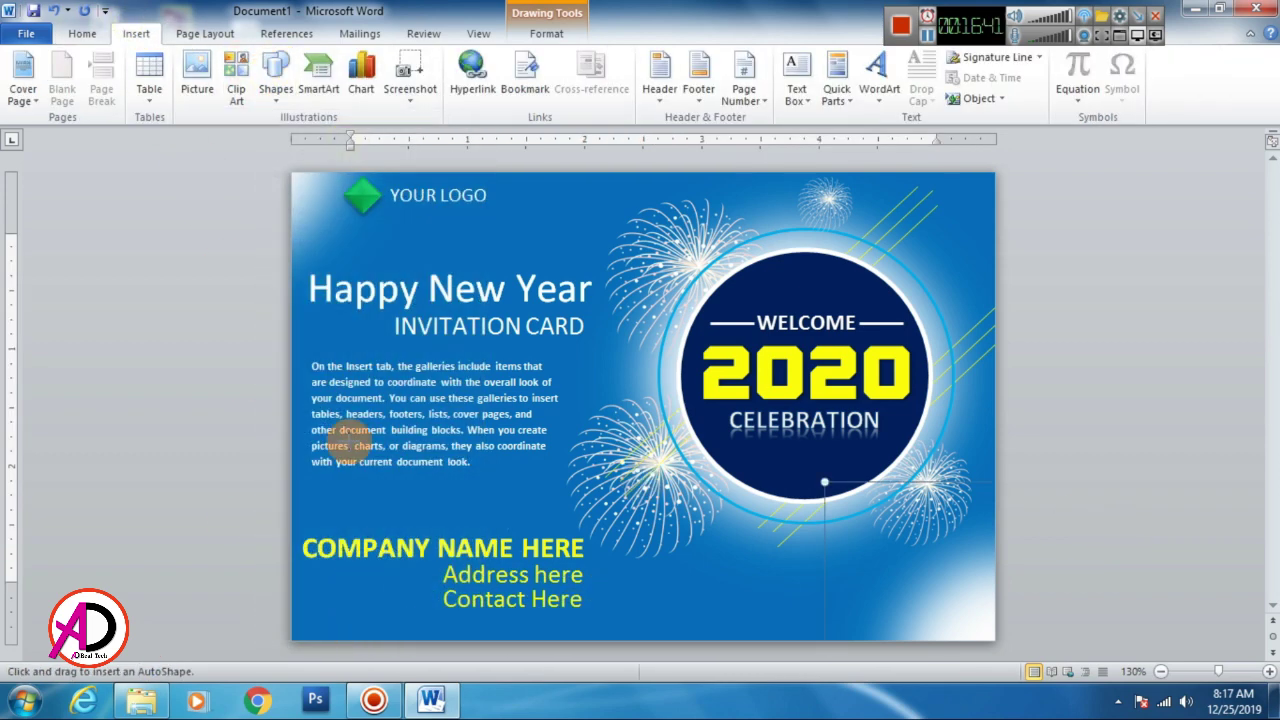